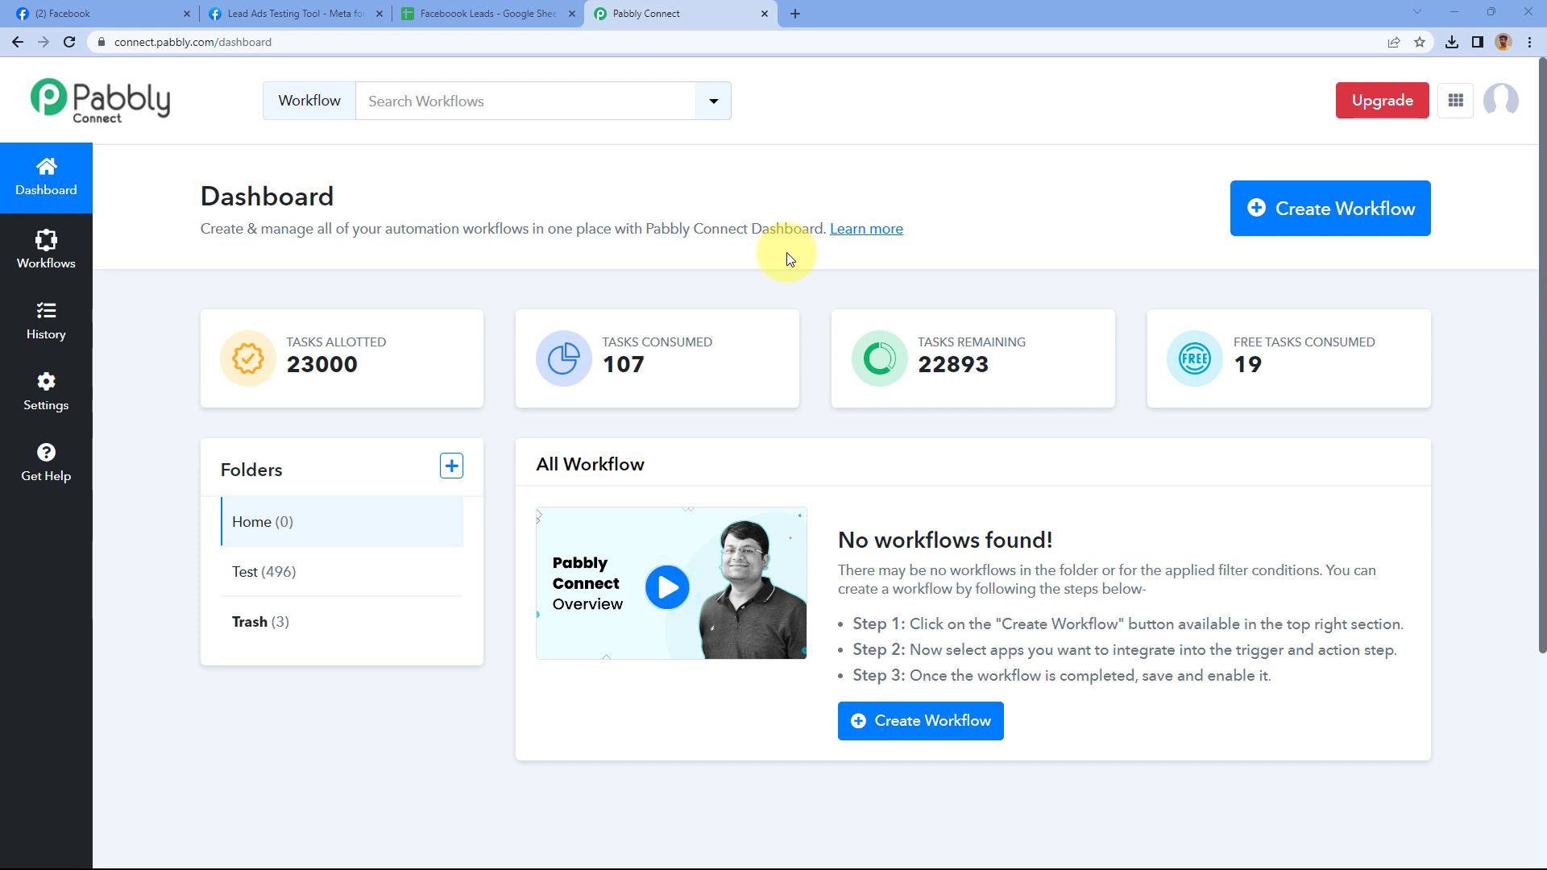
Create a workflow named 'Facebook Lead Ads to Google Sheets', keeping Home as its folder
{"action": "left_click", "coordinate": [1331, 215]}
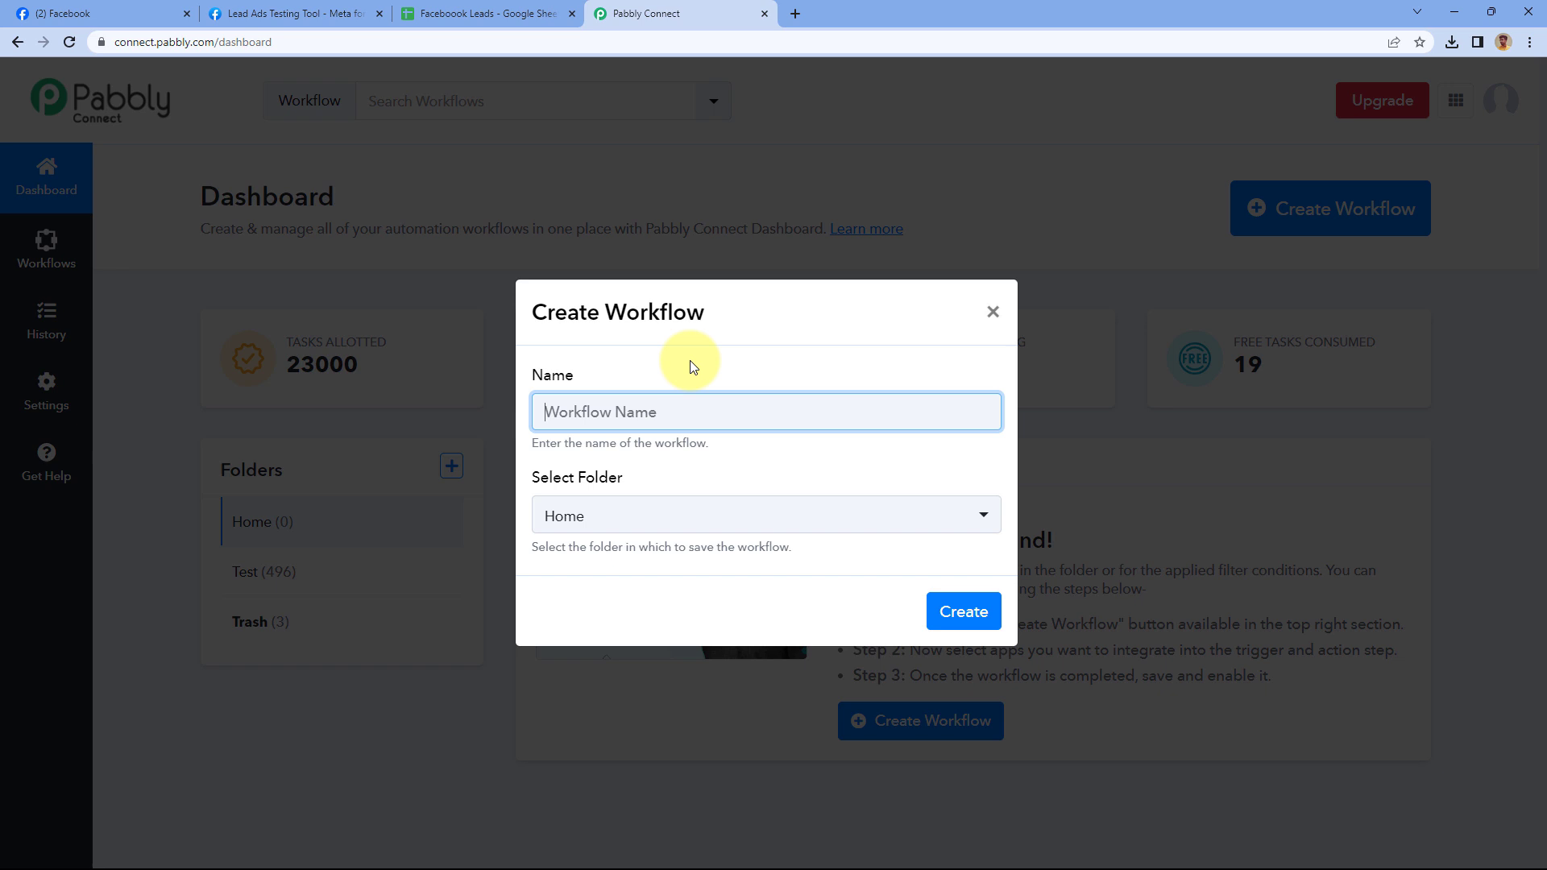
{"action": "type", "text": "Facebook Lead Ads to Google Sheets"}
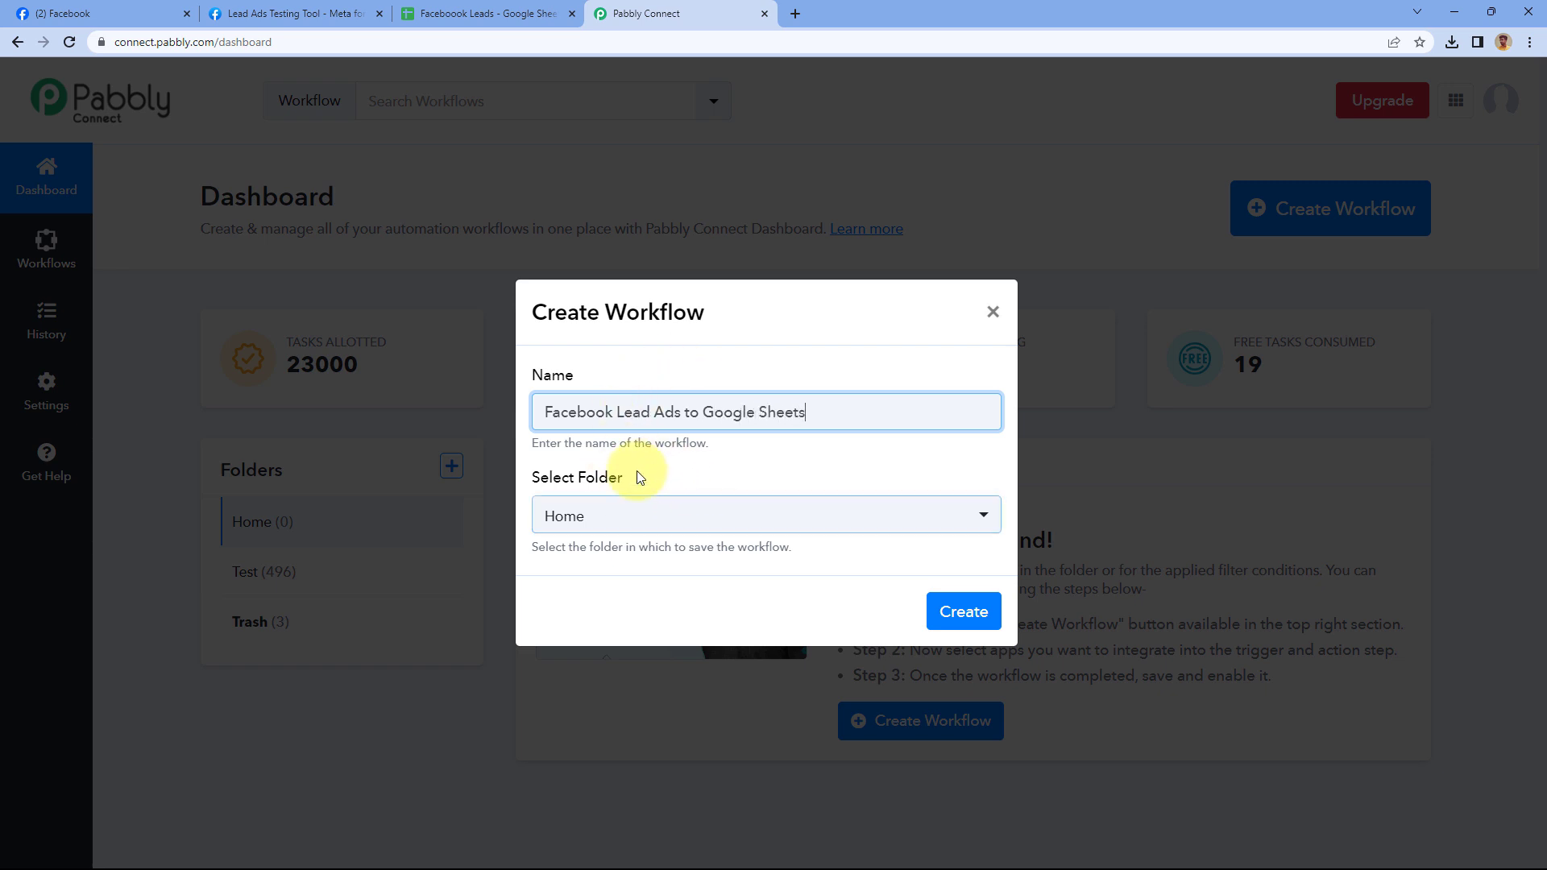
{"action": "left_click", "coordinate": [698, 519]}
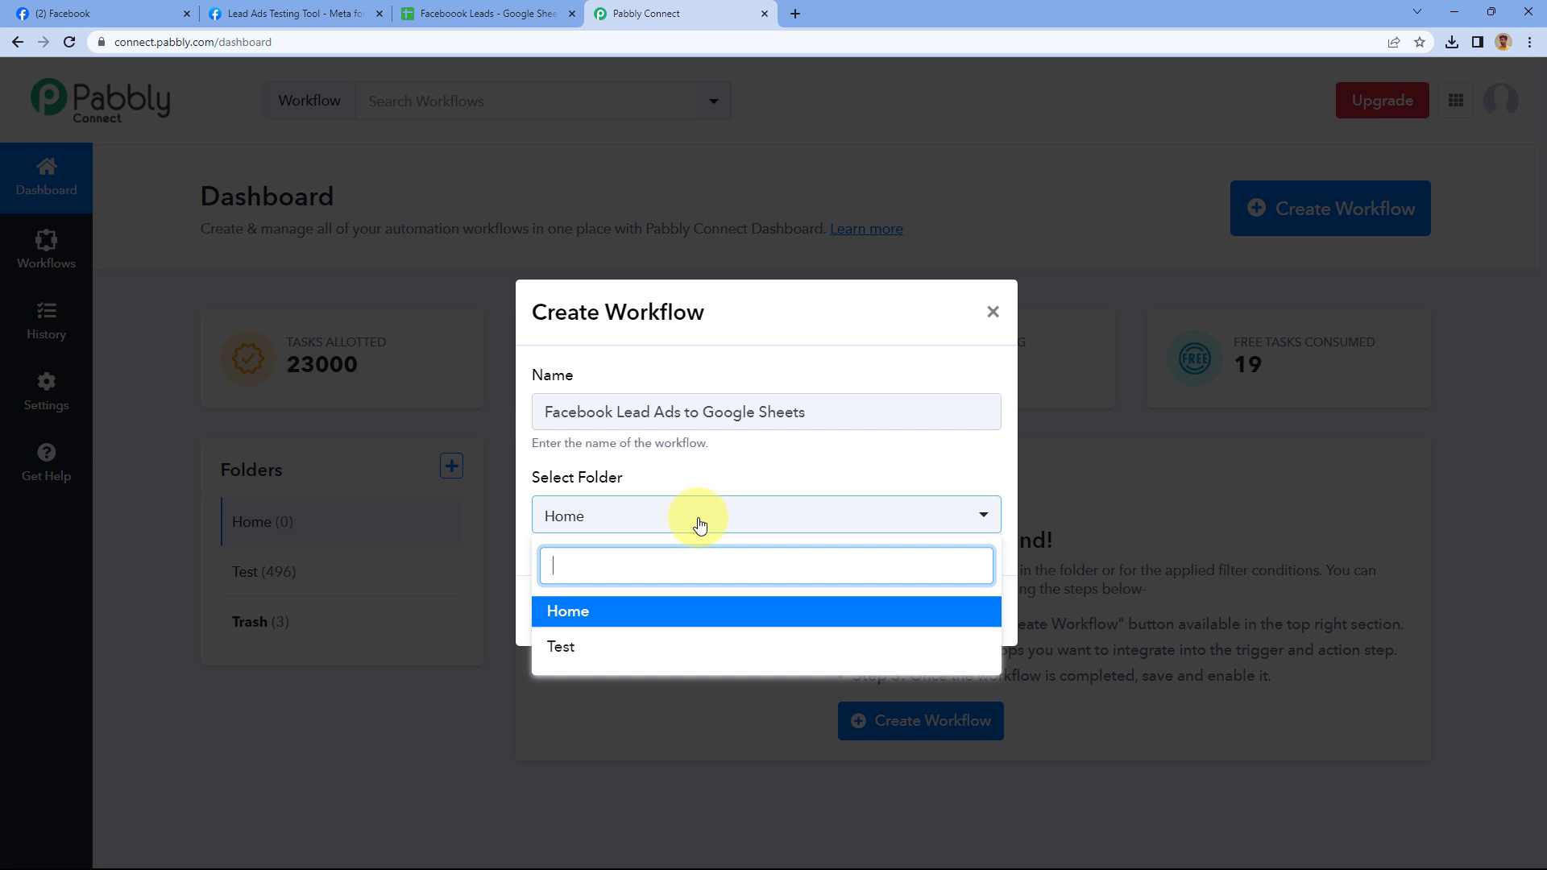
{"action": "left_click", "coordinate": [612, 616]}
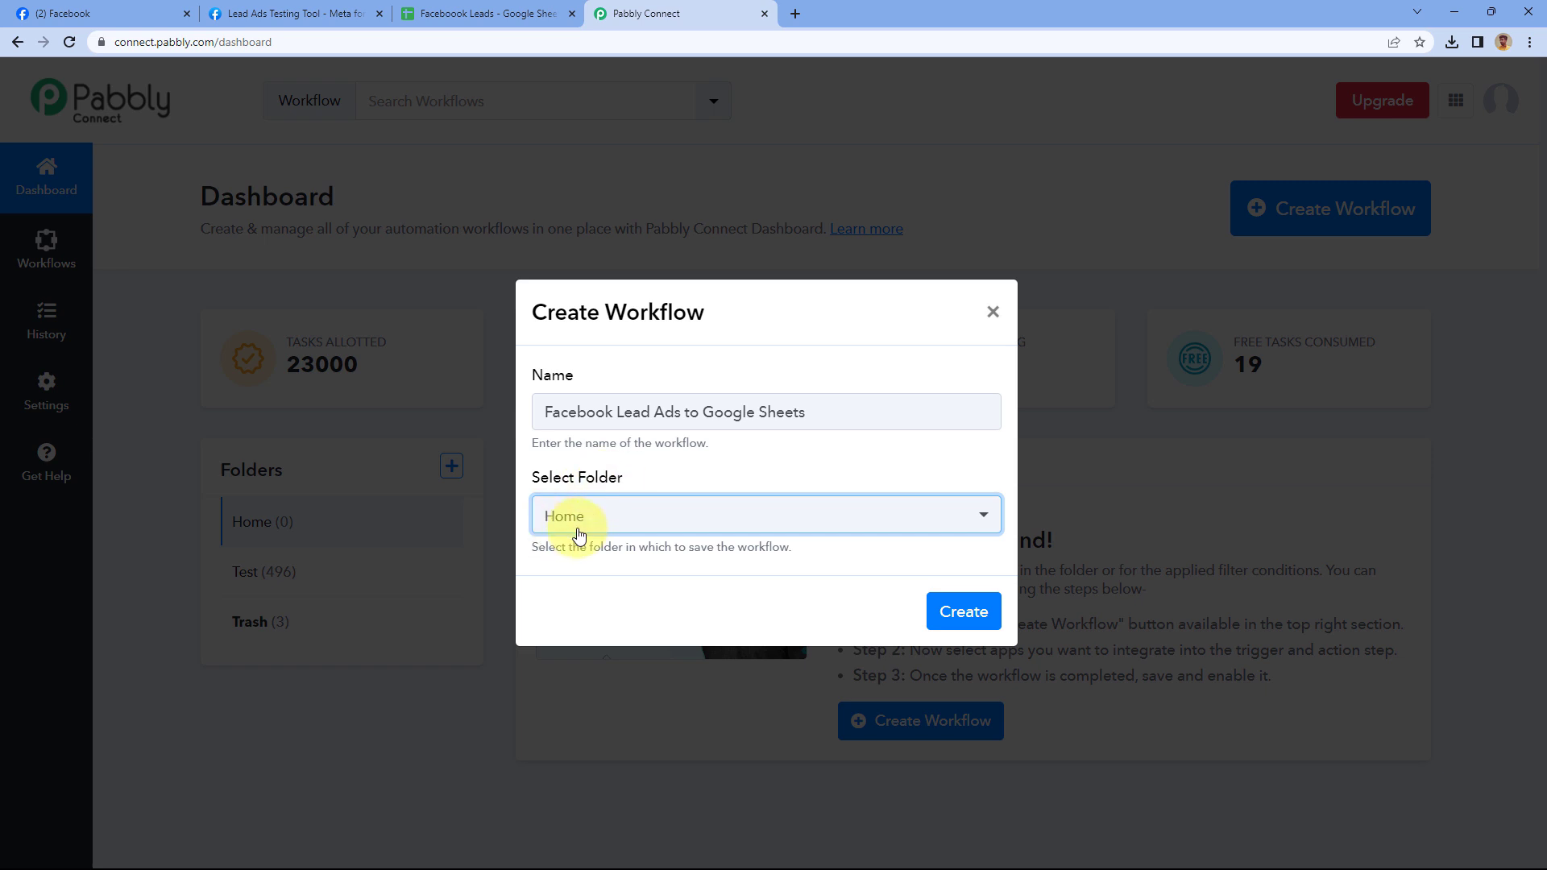
{"action": "left_click", "coordinate": [984, 609]}
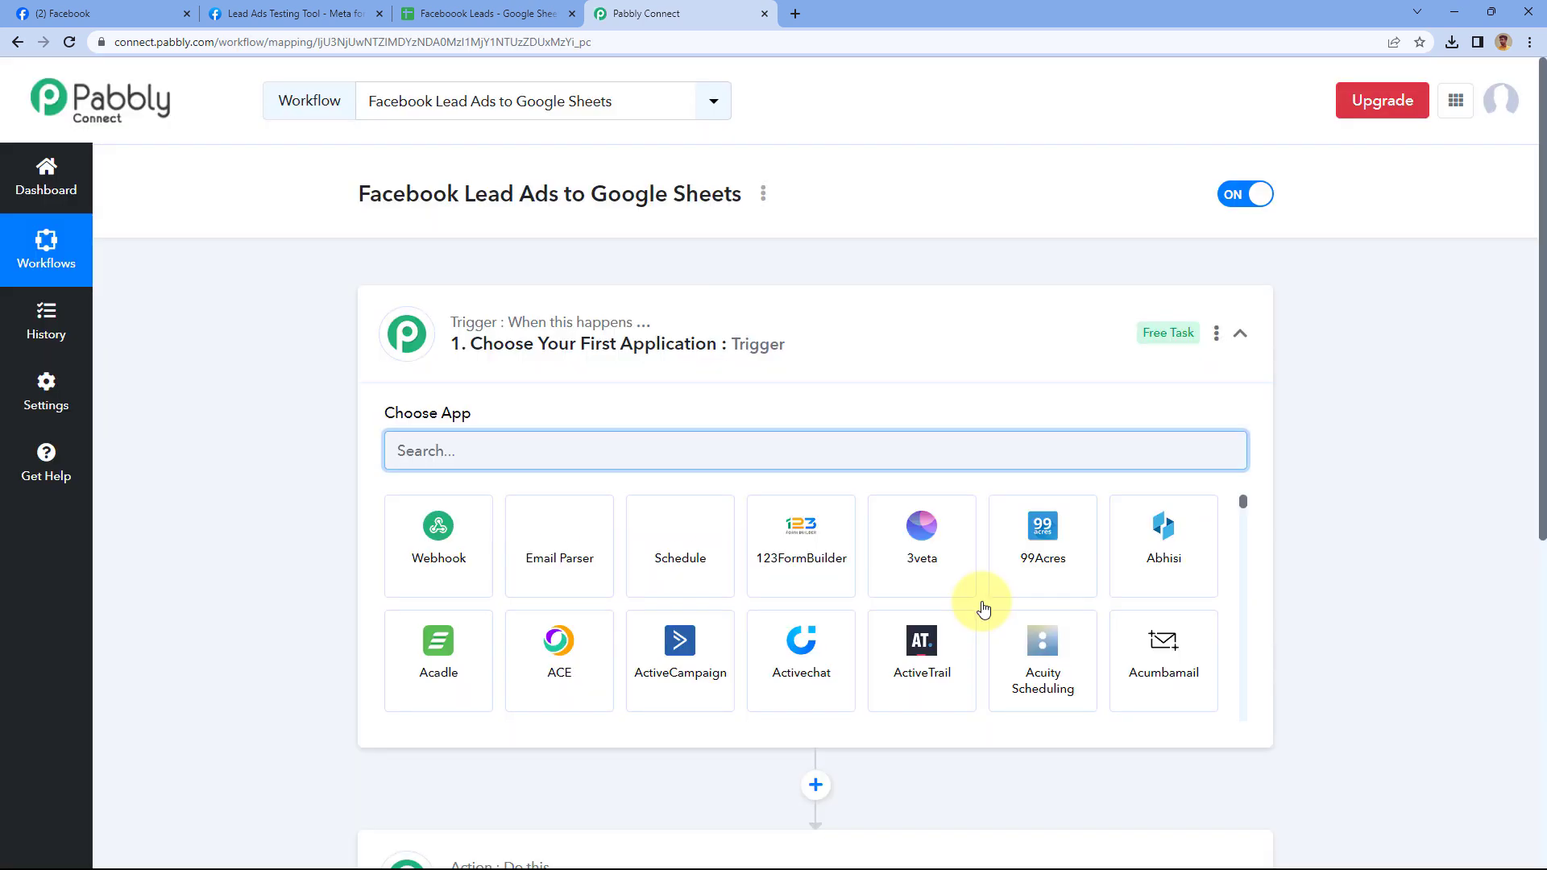
Collapse and re-expand the empty trigger step, then switch to the ABC Real Estate Facebook page
{"action": "left_click", "coordinate": [815, 331]}
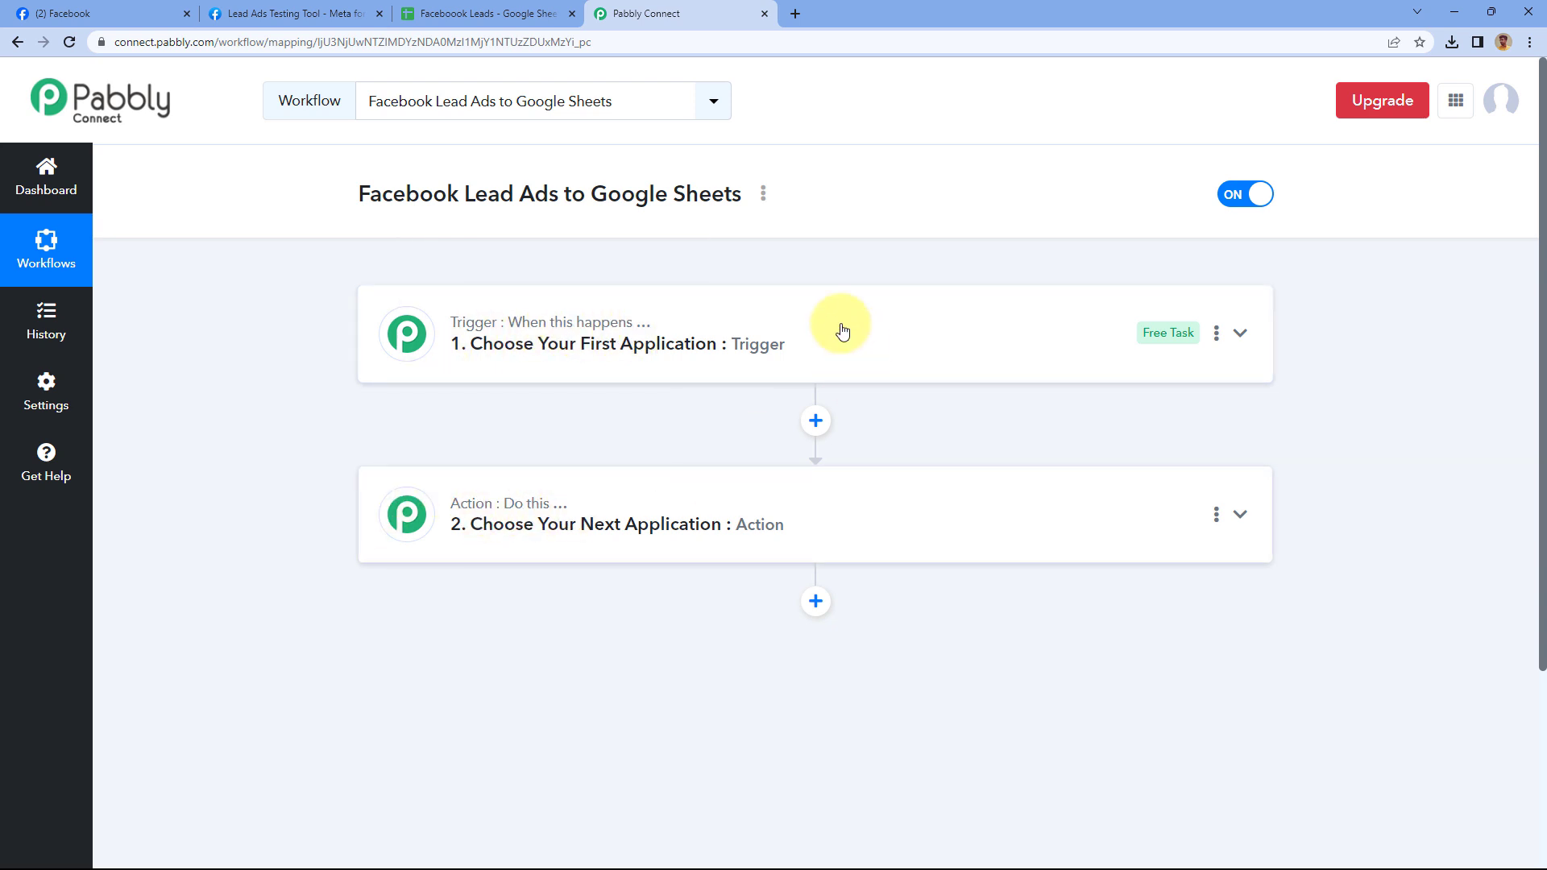
{"action": "left_click", "coordinate": [802, 326]}
{"action": "scroll", "coordinate": [326, 382], "scroll_direction": "down", "scroll_amount": 1}
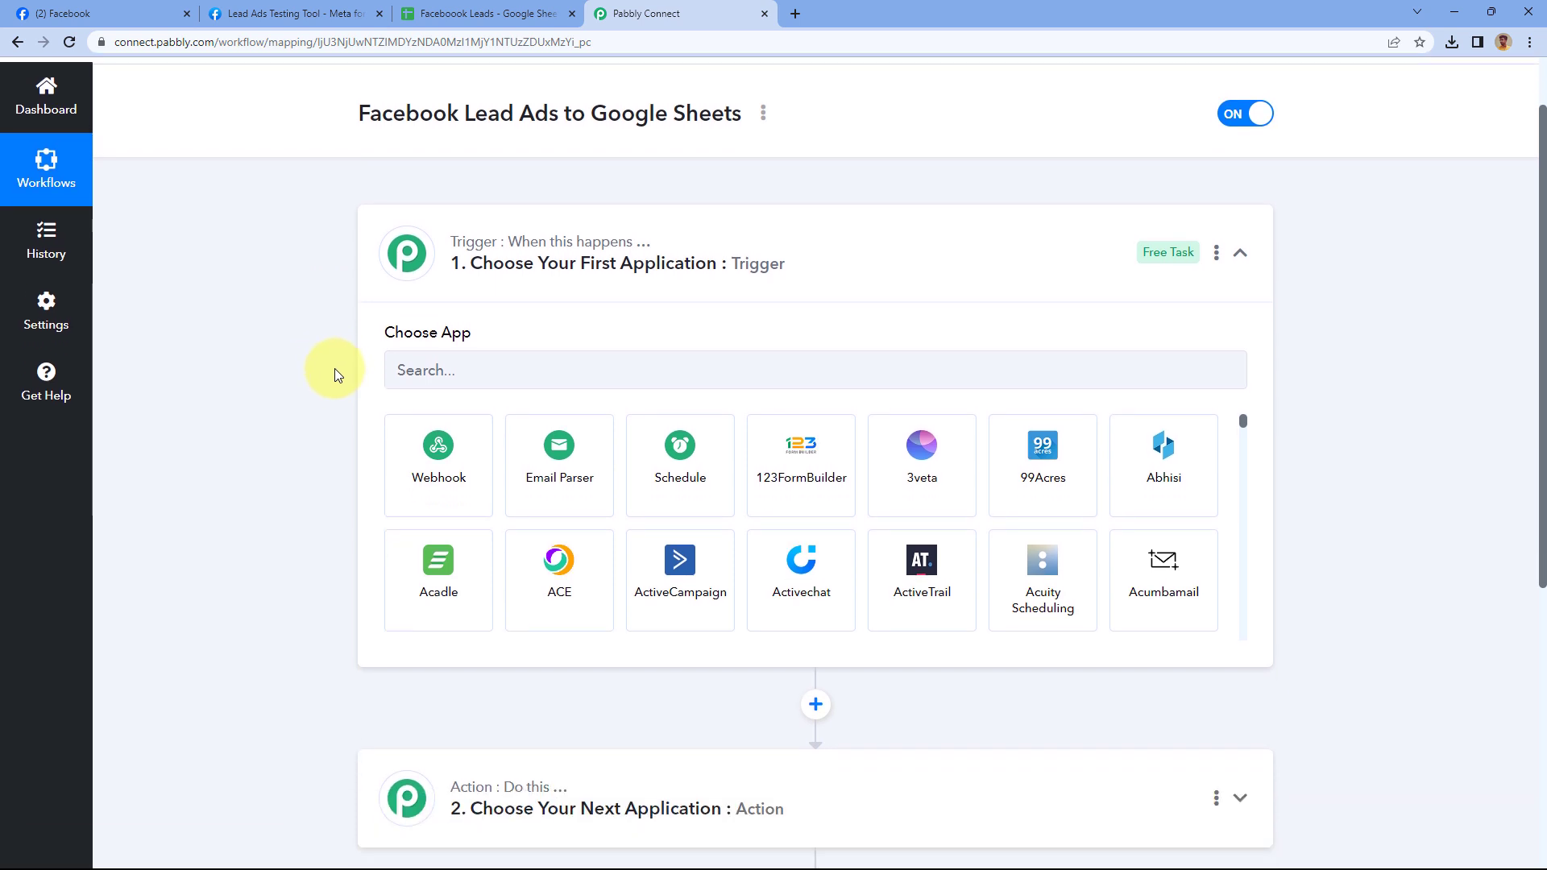
{"action": "left_click", "coordinate": [121, 13]}
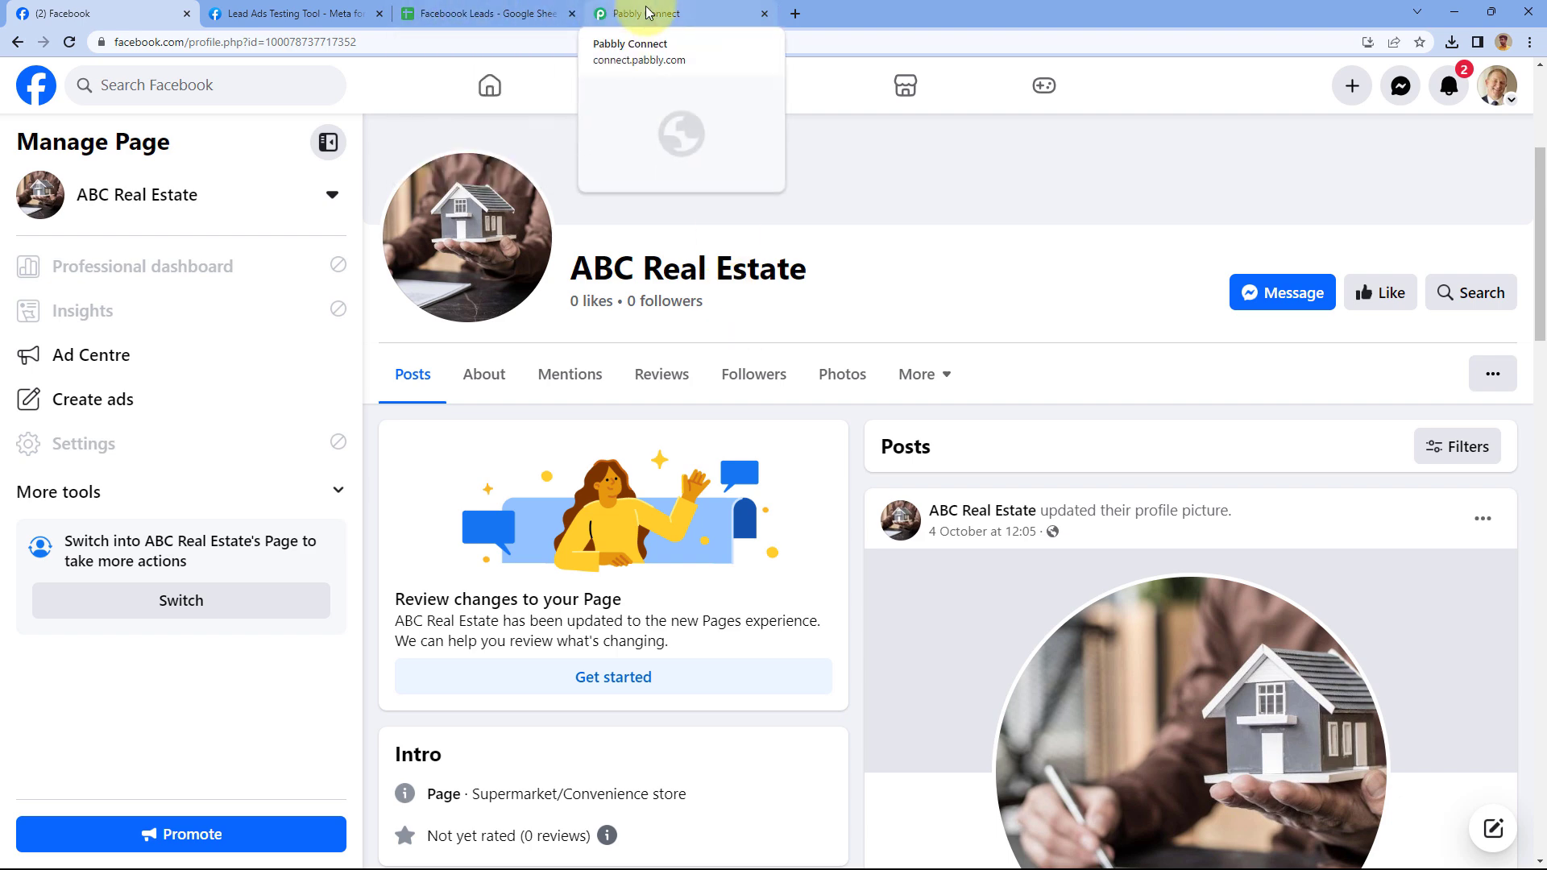
Check the ABC Real Estate lead forms in the Lead Ads Testing Tool and the Facebook Leads sheet, then return to the workflow
{"action": "left_click", "coordinate": [665, 13]}
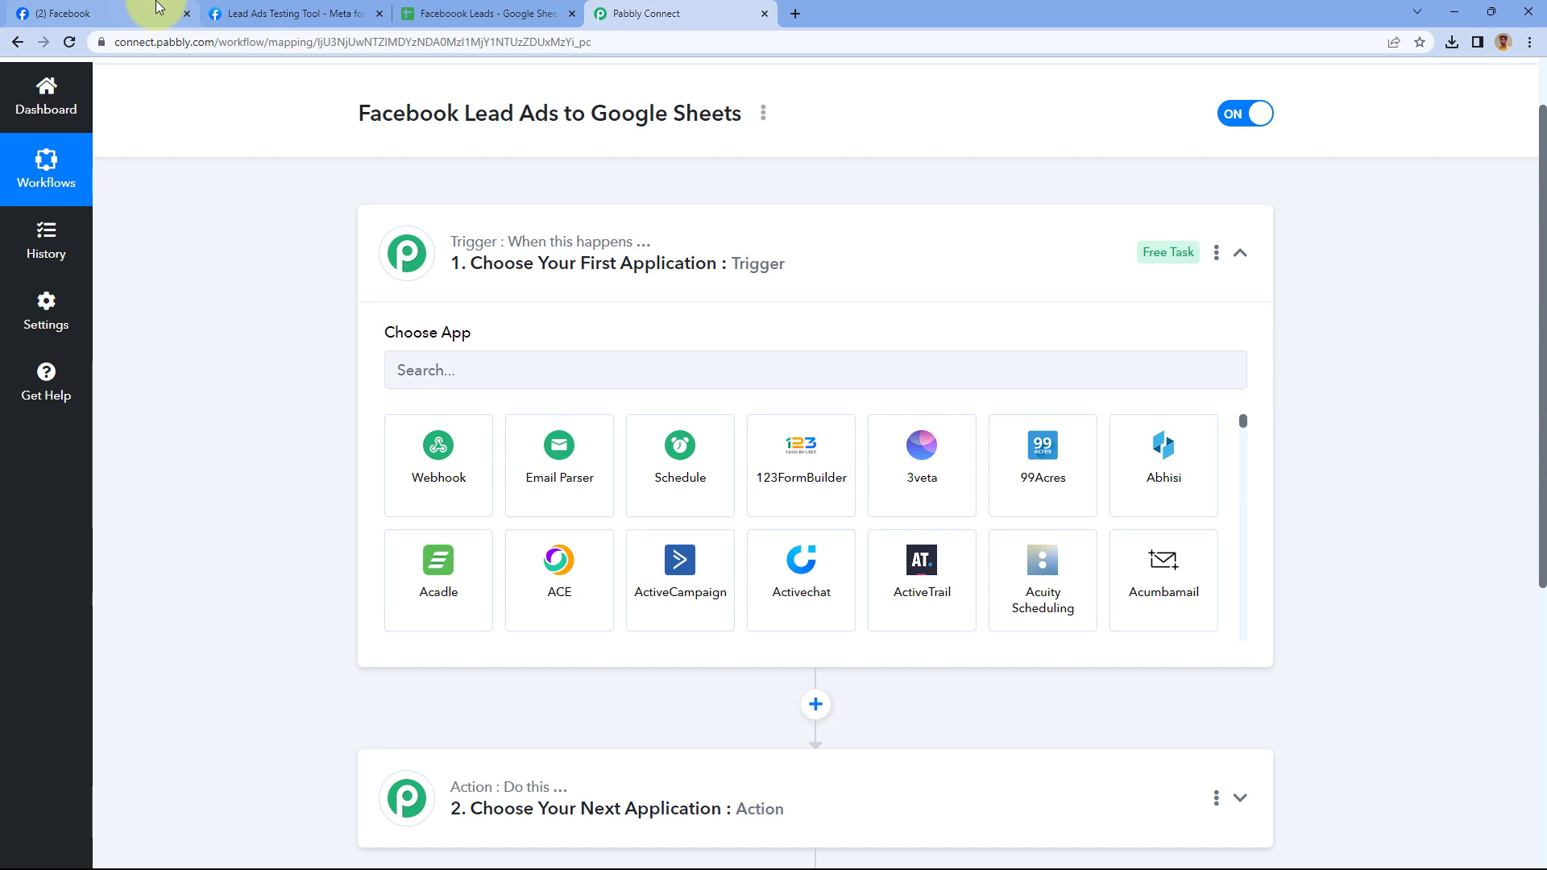
{"action": "left_click", "coordinate": [266, 14]}
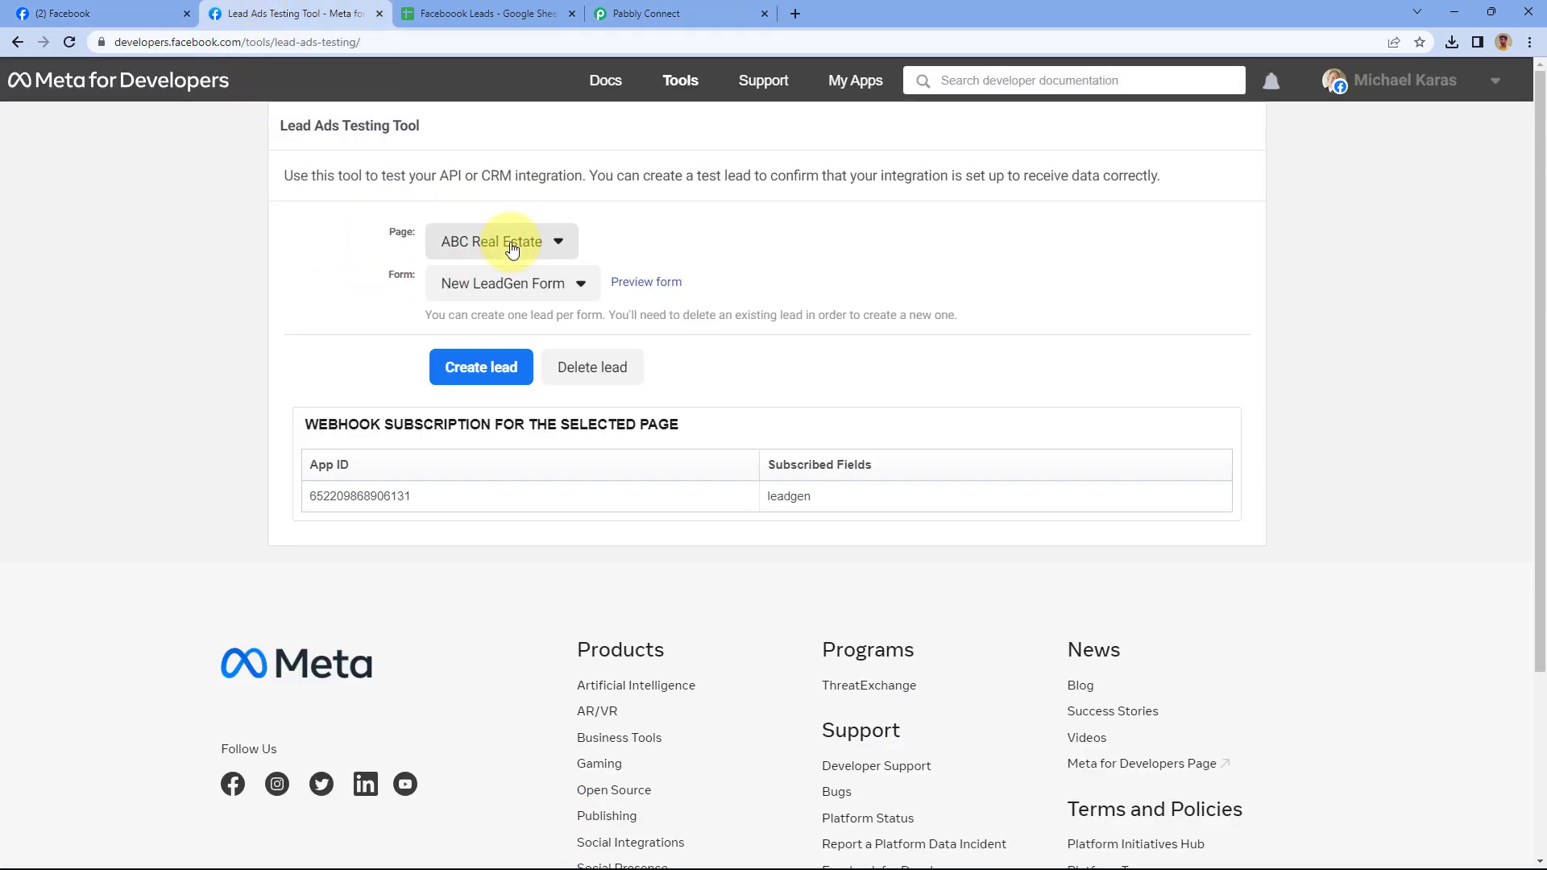
{"action": "left_click", "coordinate": [493, 284]}
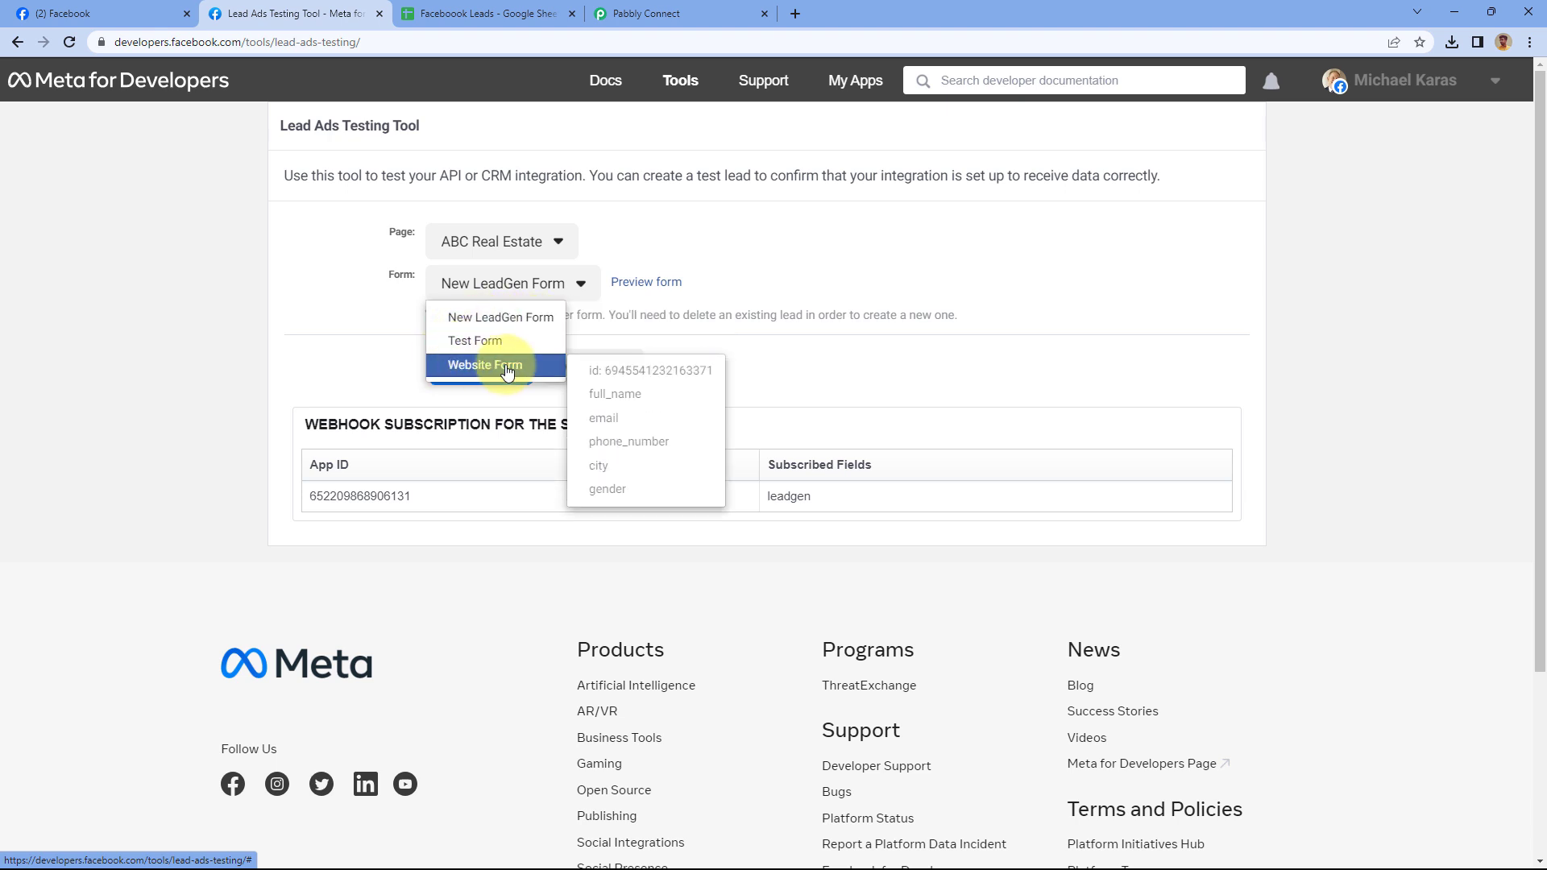
{"action": "left_click", "coordinate": [358, 309]}
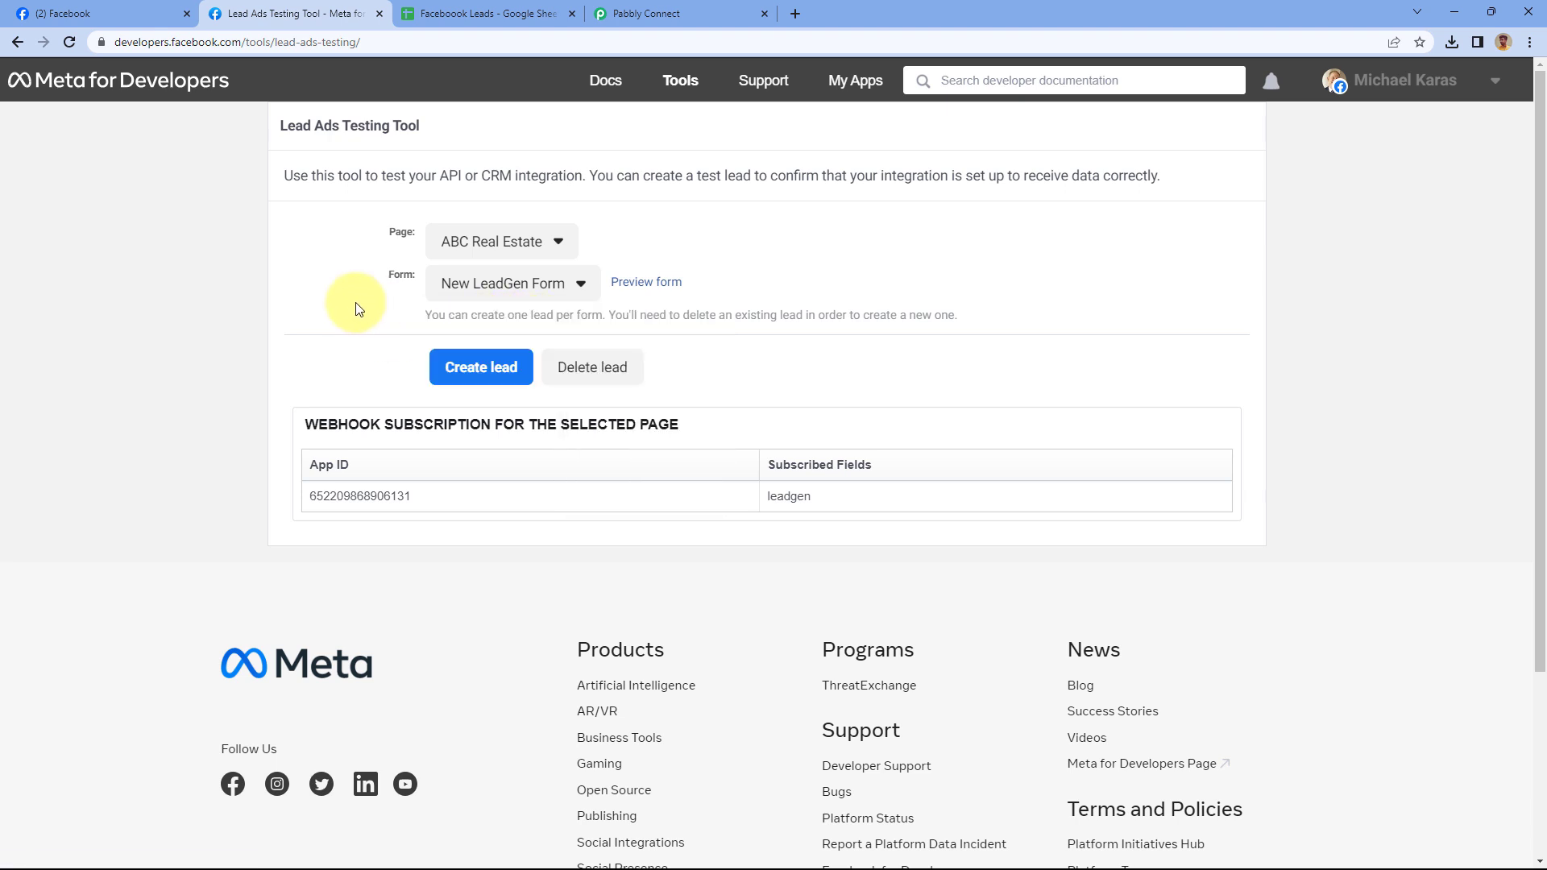
{"action": "left_click", "coordinate": [459, 287]}
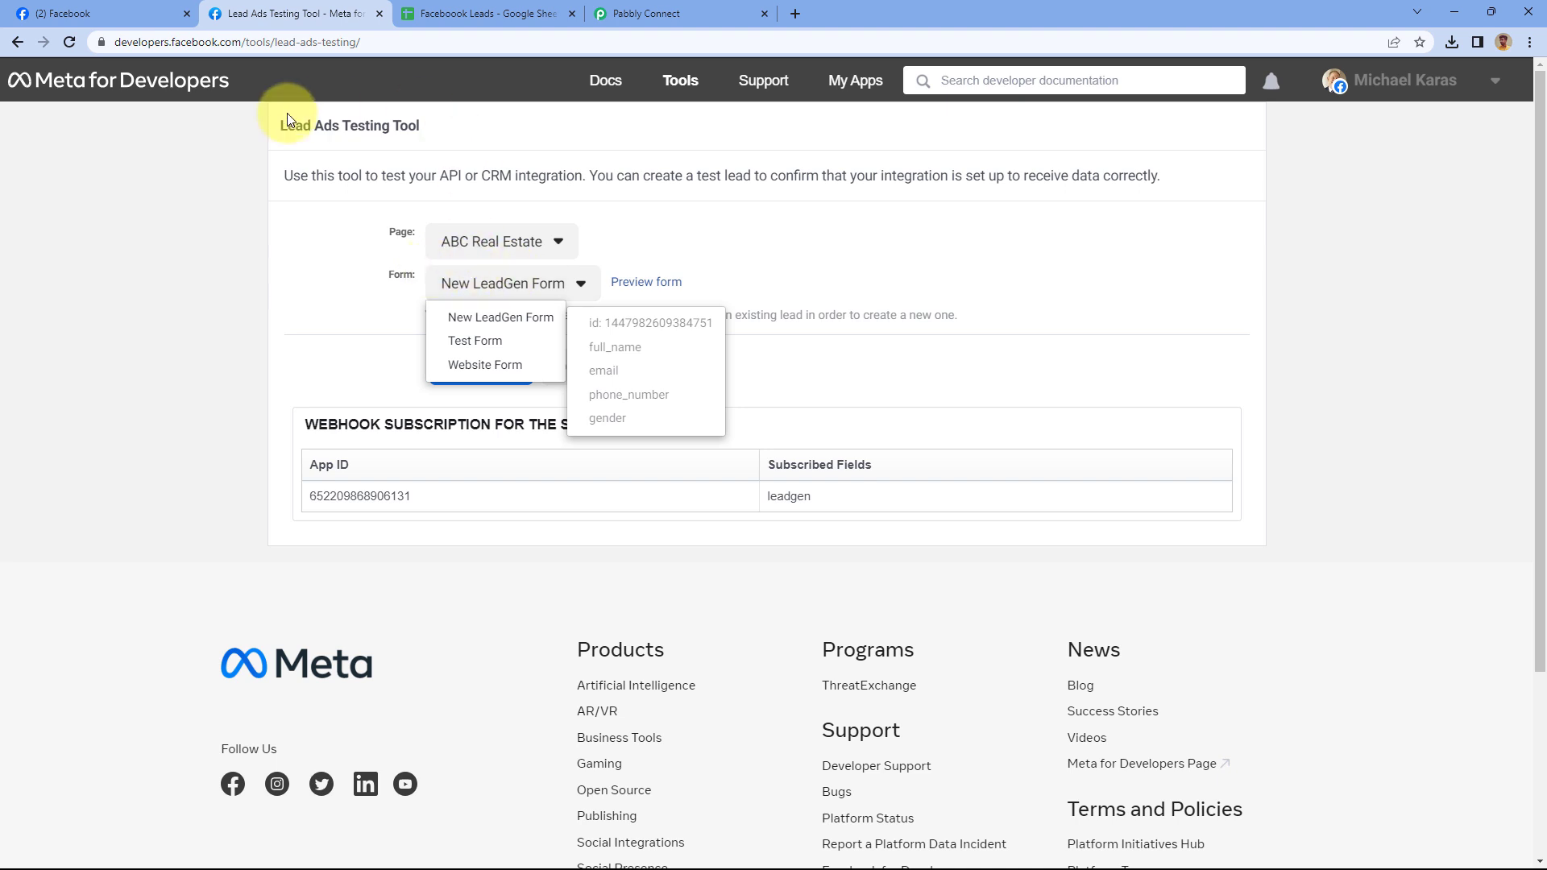
{"action": "left_click", "coordinate": [496, 9]}
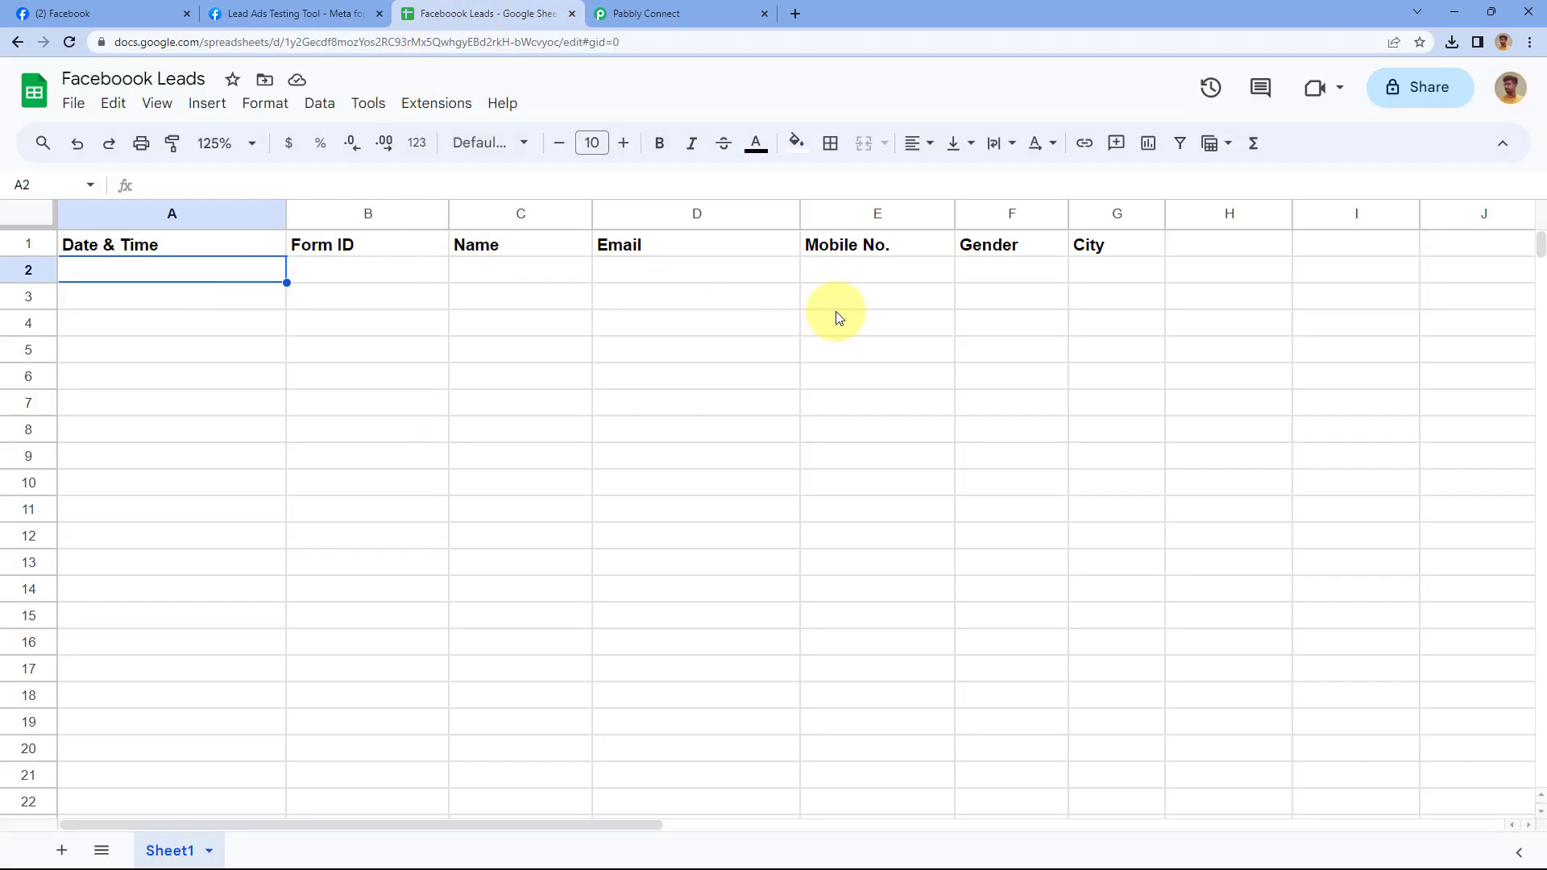
{"action": "left_click", "coordinate": [699, 12]}
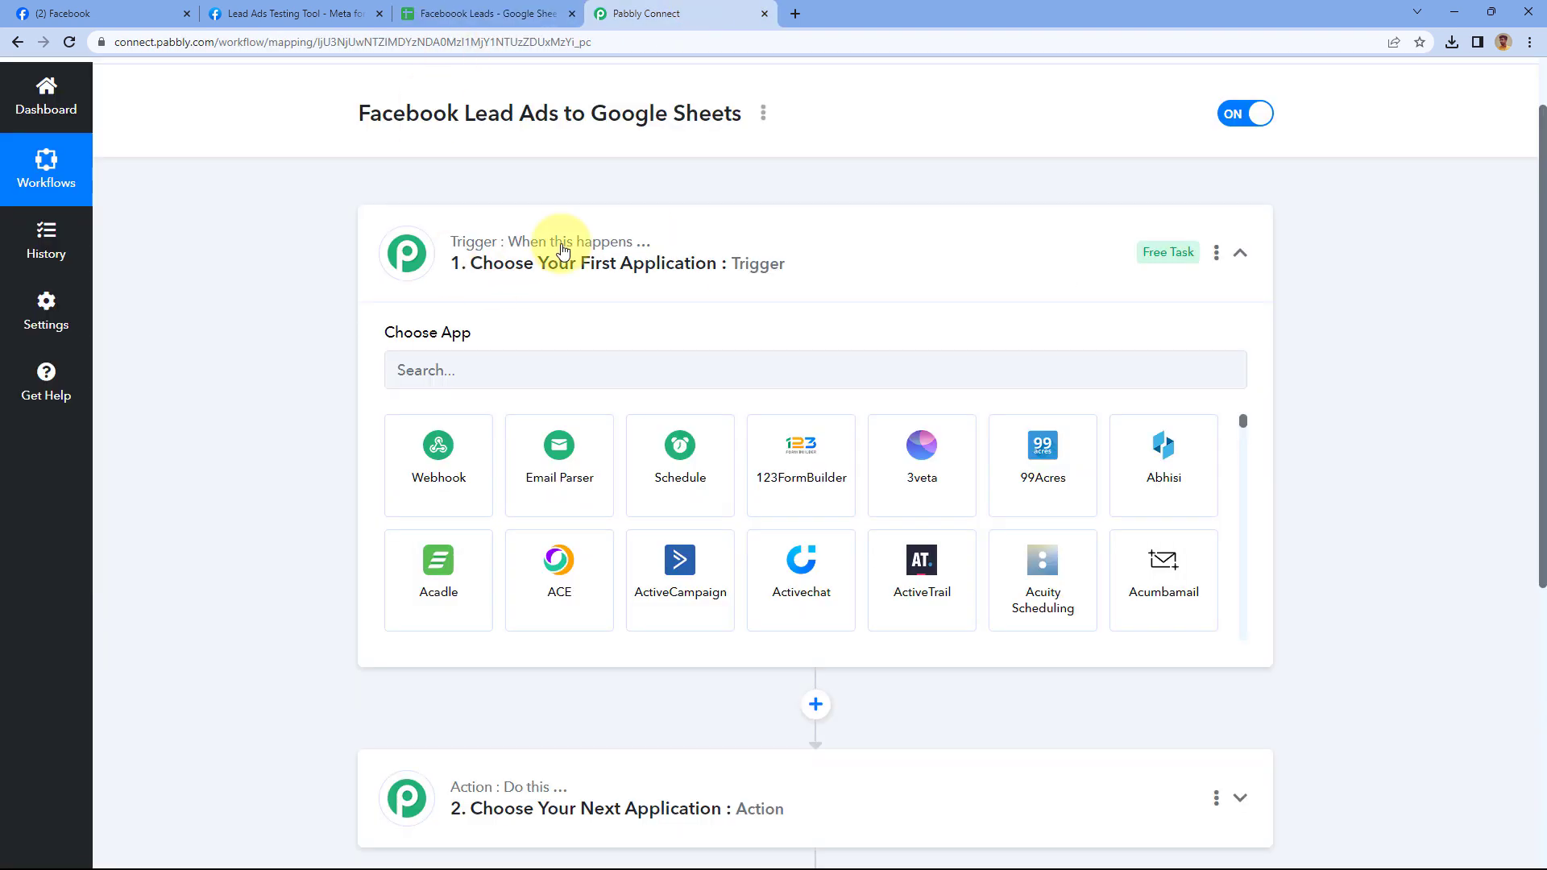
Set the trigger app to Facebook Lead Ads with the New Lead (Instant) event, then start connecting the account
{"action": "scroll", "coordinate": [367, 294], "scroll_direction": "down", "scroll_amount": 1}
{"action": "left_click", "coordinate": [476, 292]}
{"action": "type", "text": "Facebook"}
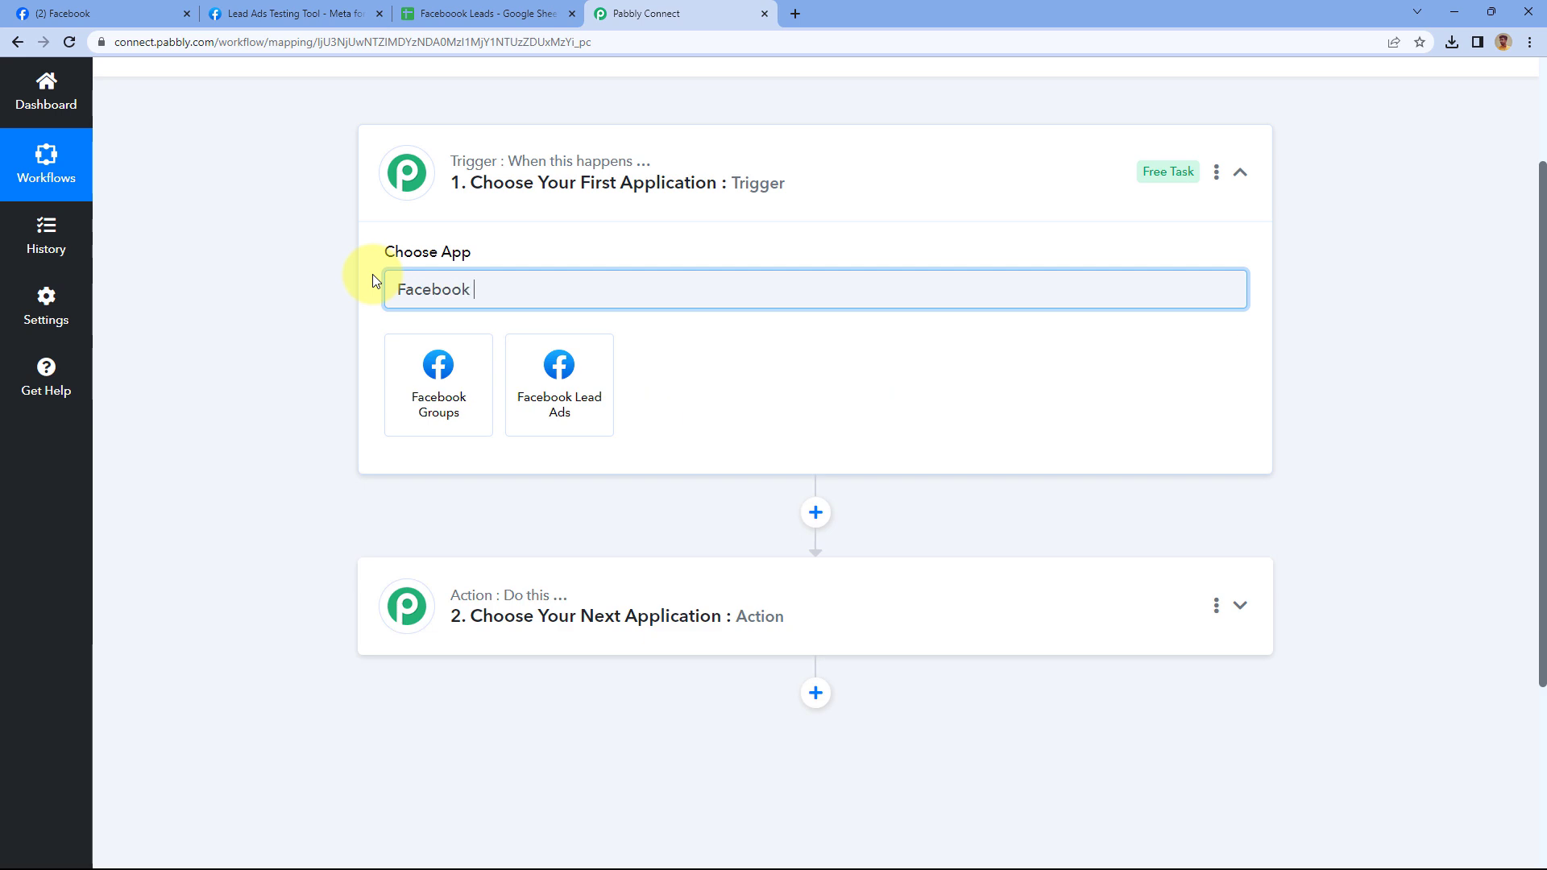
{"action": "left_click", "coordinate": [560, 366]}
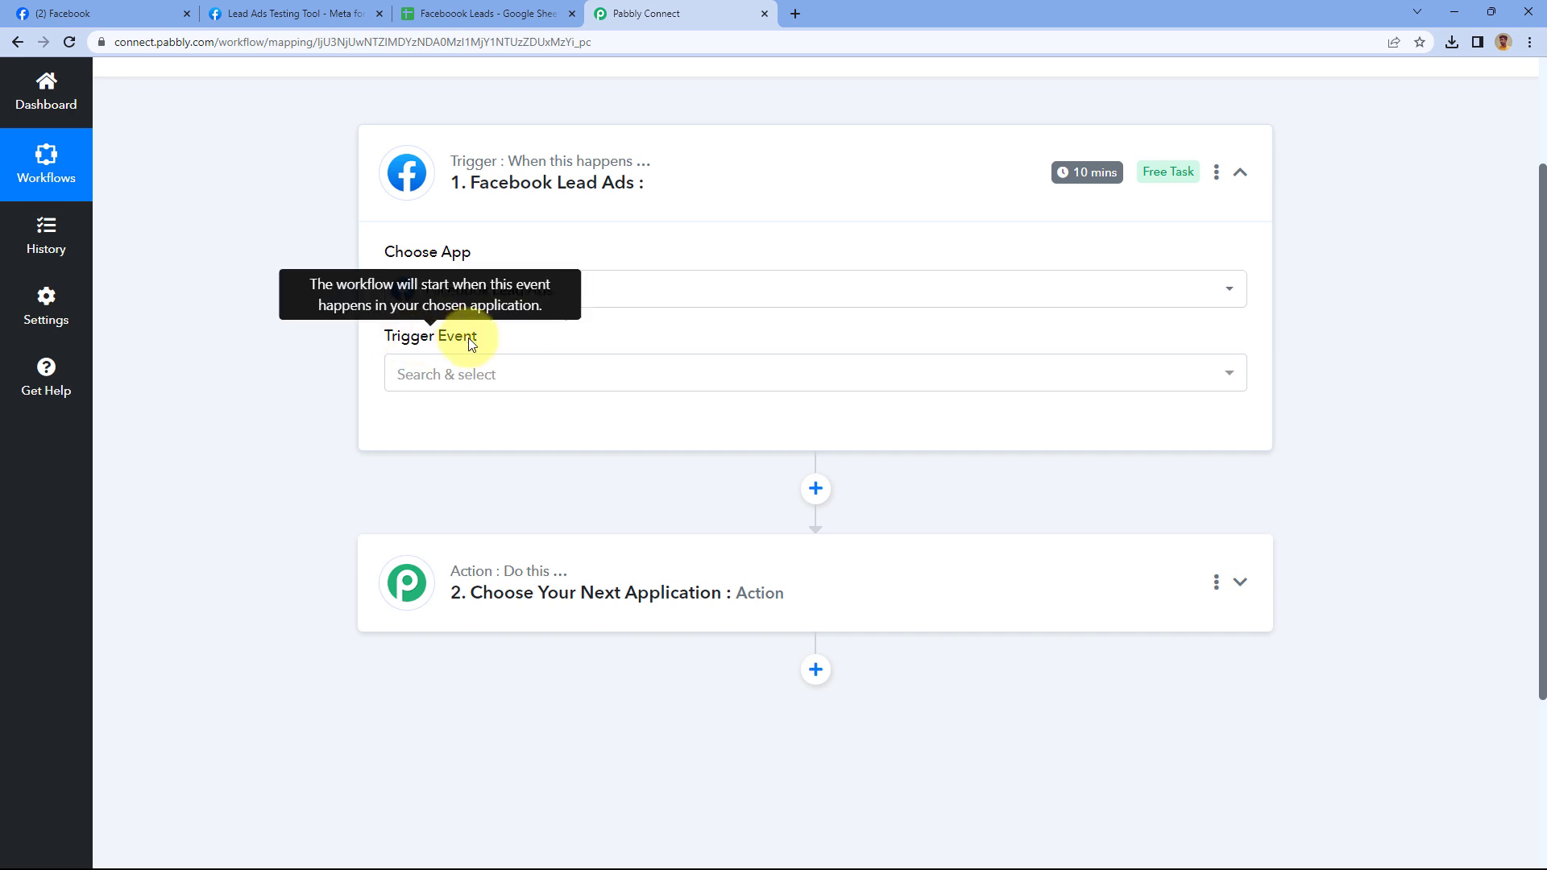
{"action": "left_click", "coordinate": [534, 380]}
{"action": "scroll", "coordinate": [351, 332], "scroll_direction": "down", "scroll_amount": 1}
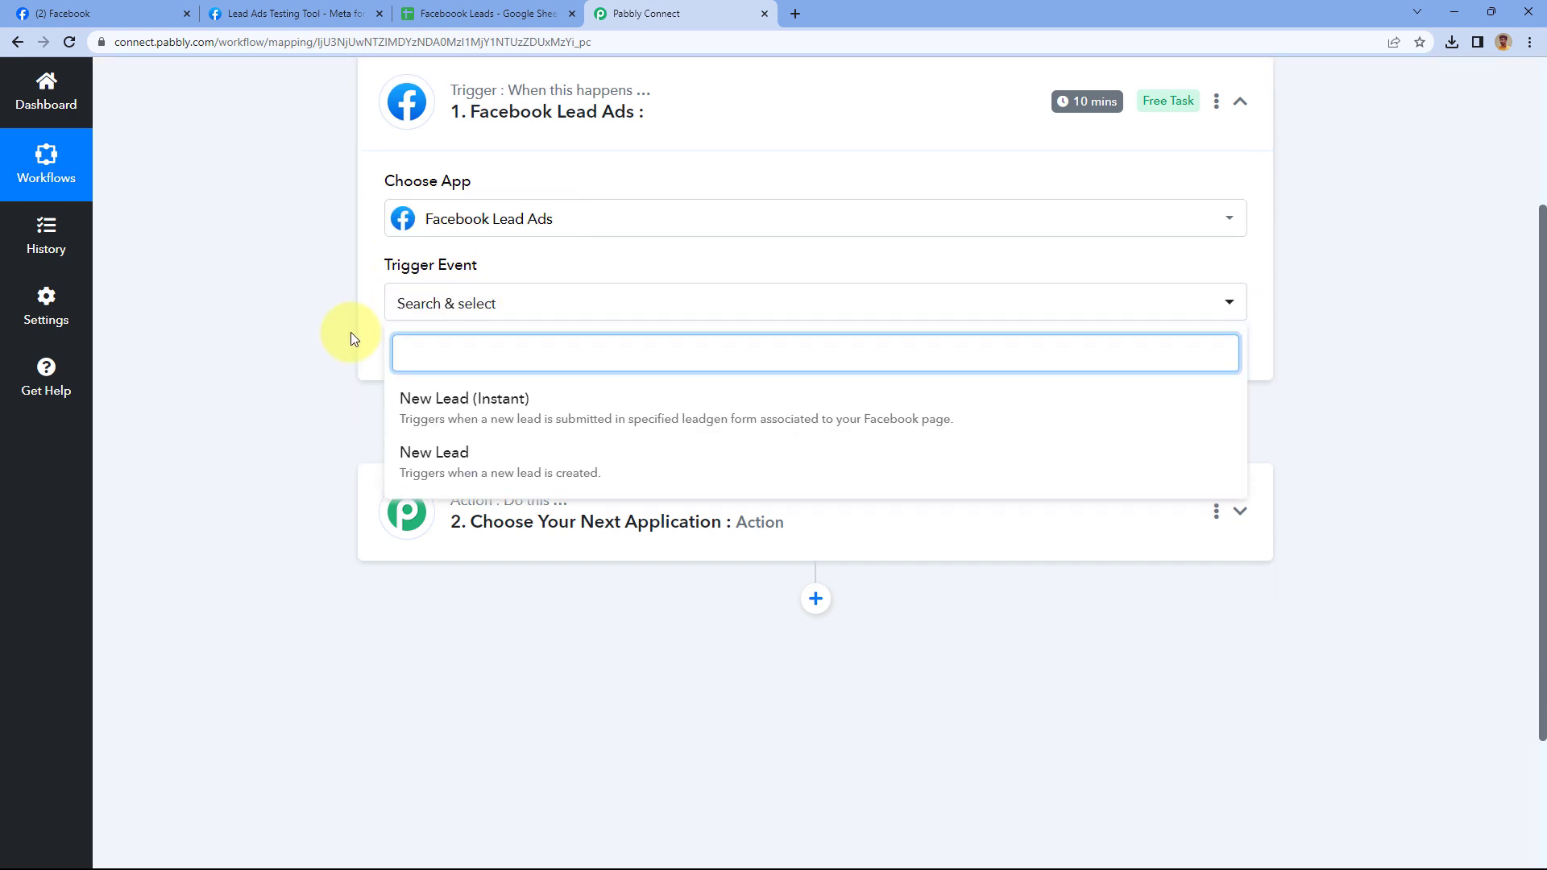
{"action": "left_click", "coordinate": [554, 401]}
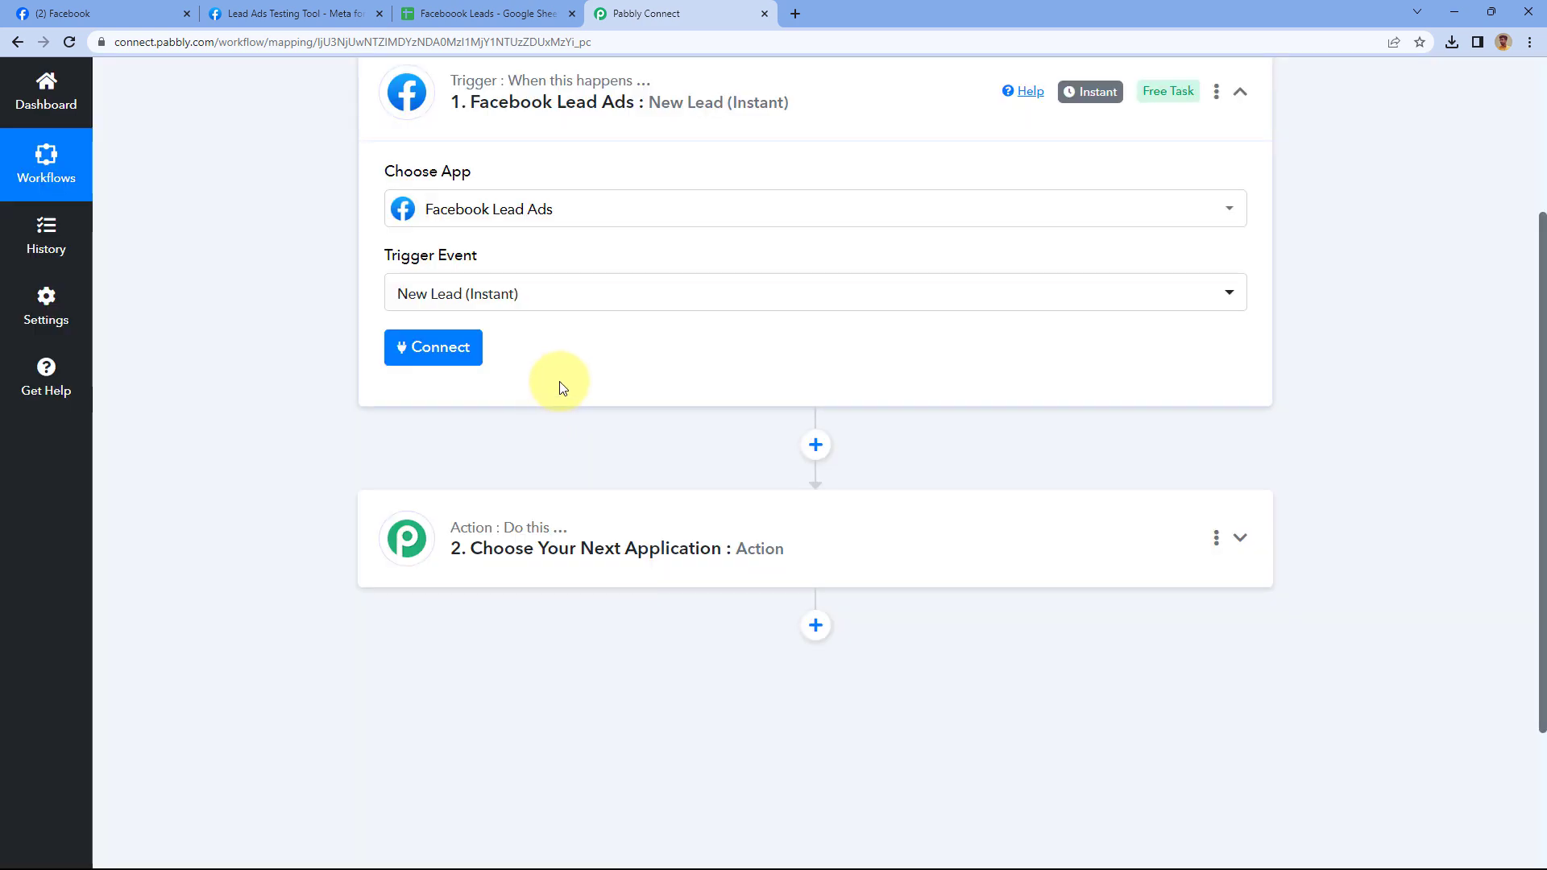
{"action": "left_click", "coordinate": [436, 350]}
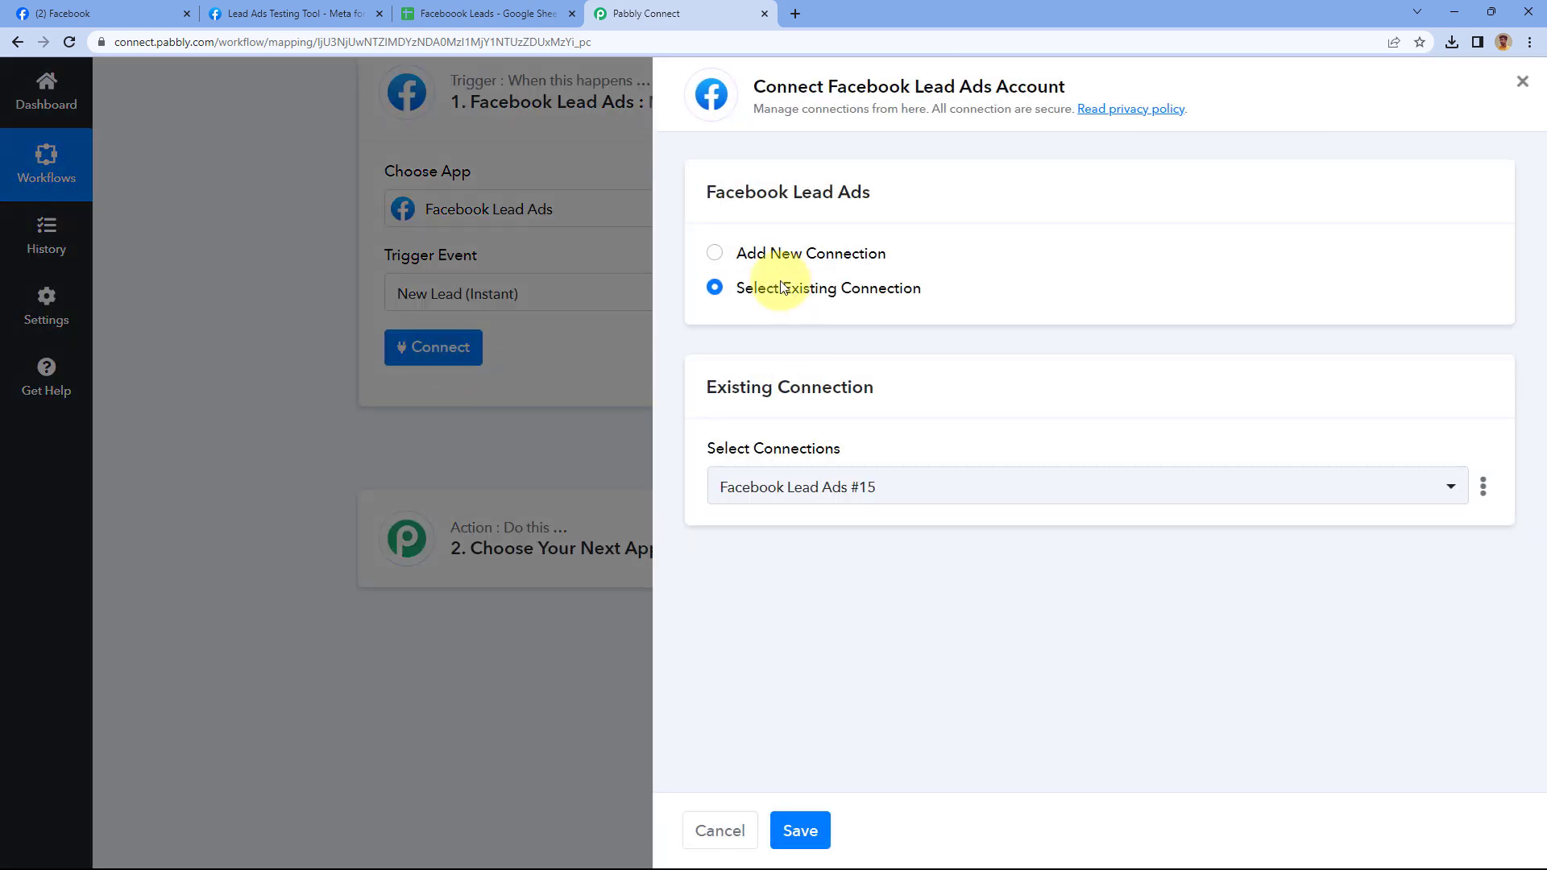
Add a new Facebook Lead Ads connection and complete the authorization popup
{"action": "left_click", "coordinate": [714, 253]}
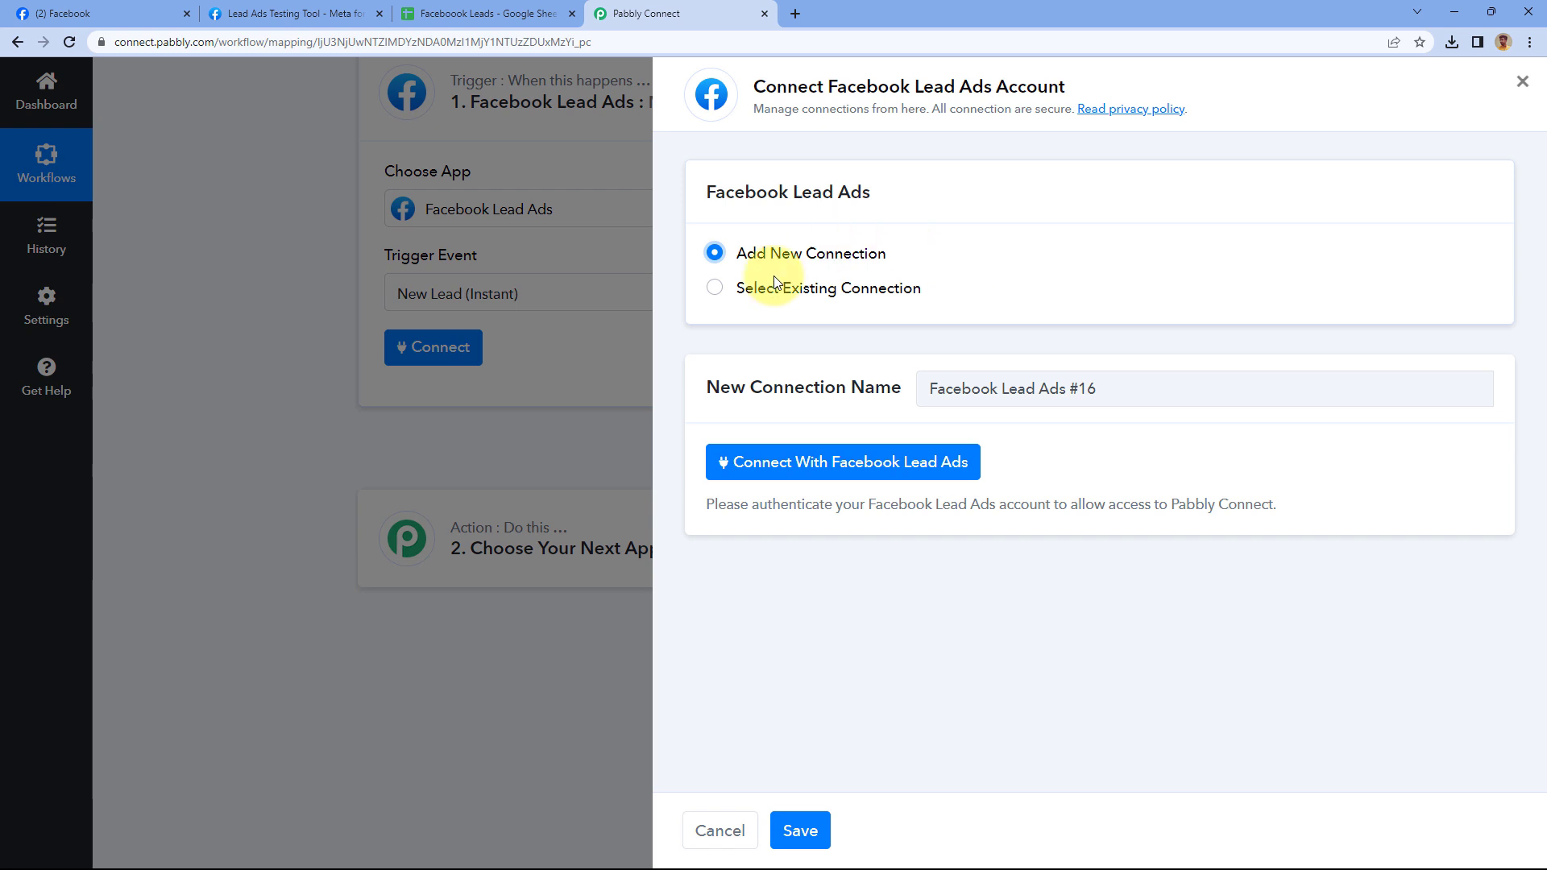
{"action": "left_click", "coordinate": [837, 474]}
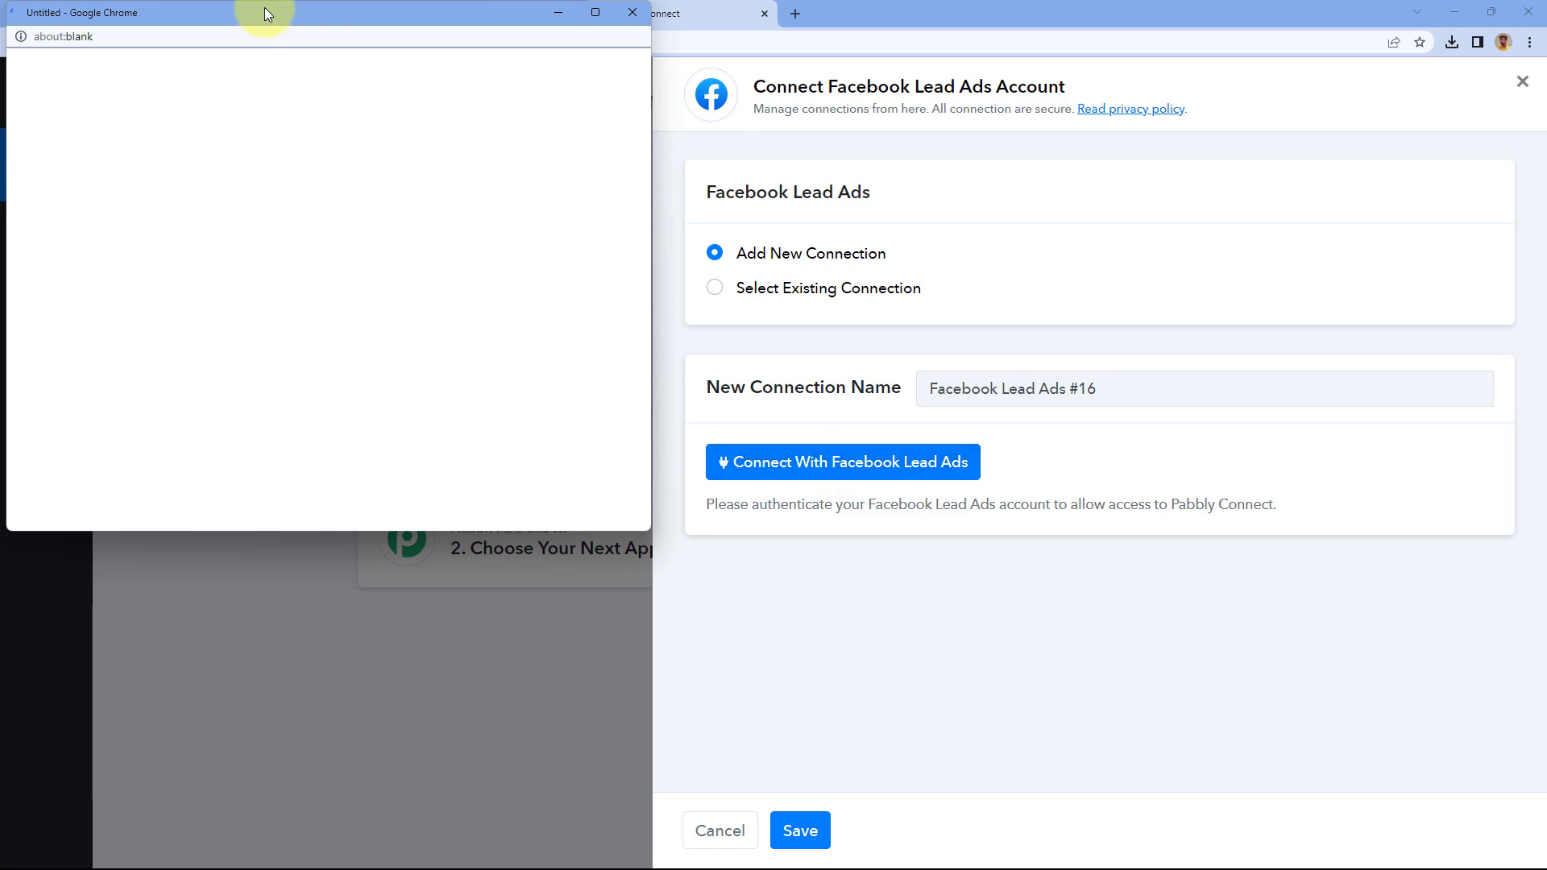
{"action": "left_click_drag", "start_coordinate": [264, 7], "coordinate": [266, 37]}
{"action": "left_click", "coordinate": [156, 14]}
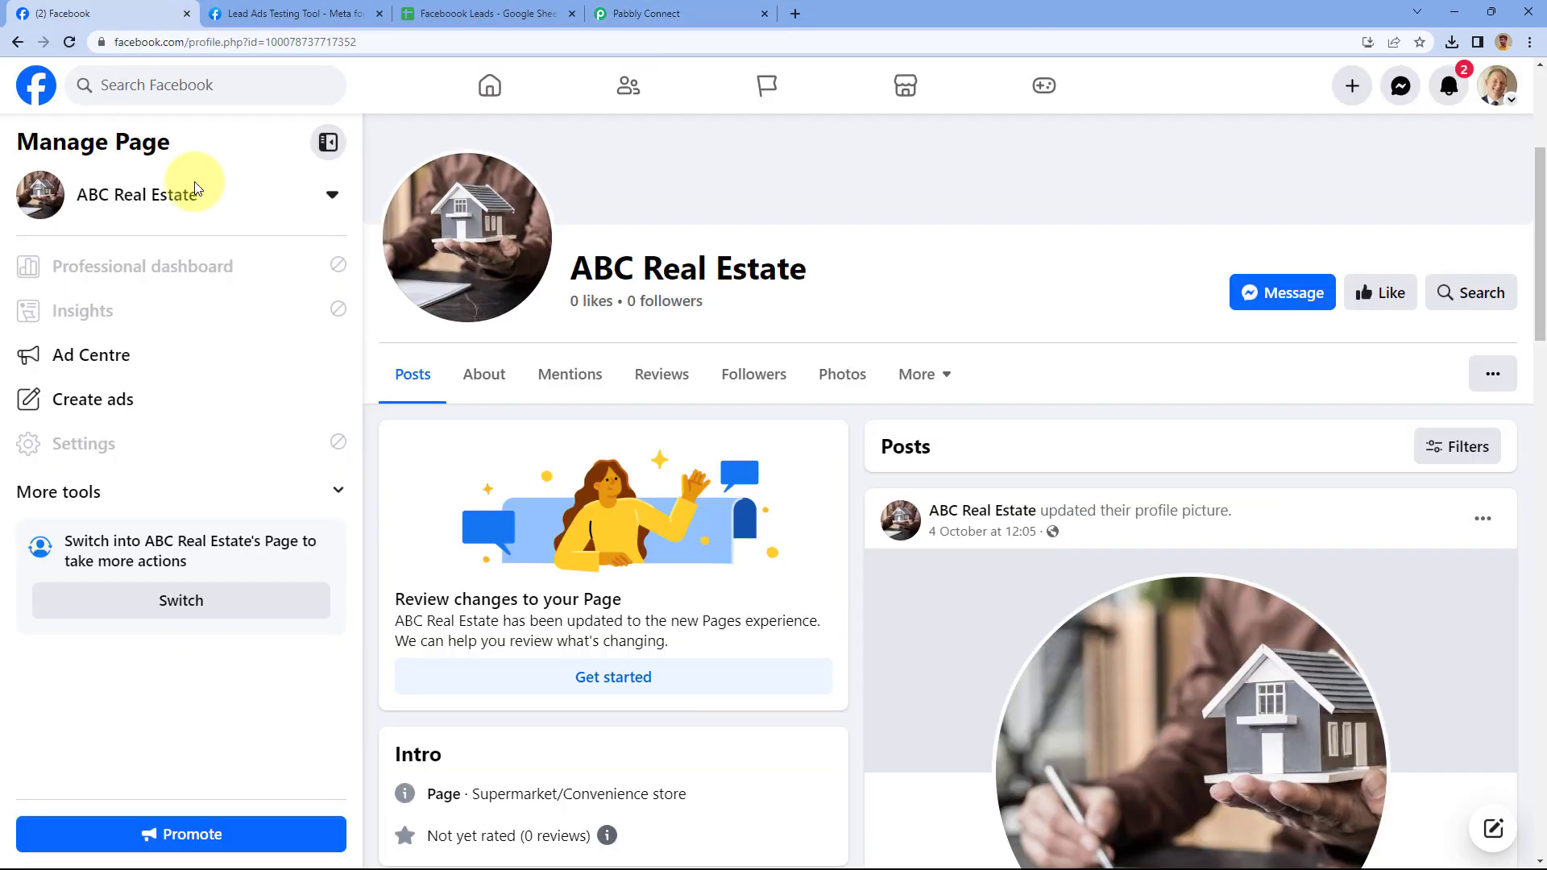
{"action": "left_click", "coordinate": [647, 15]}
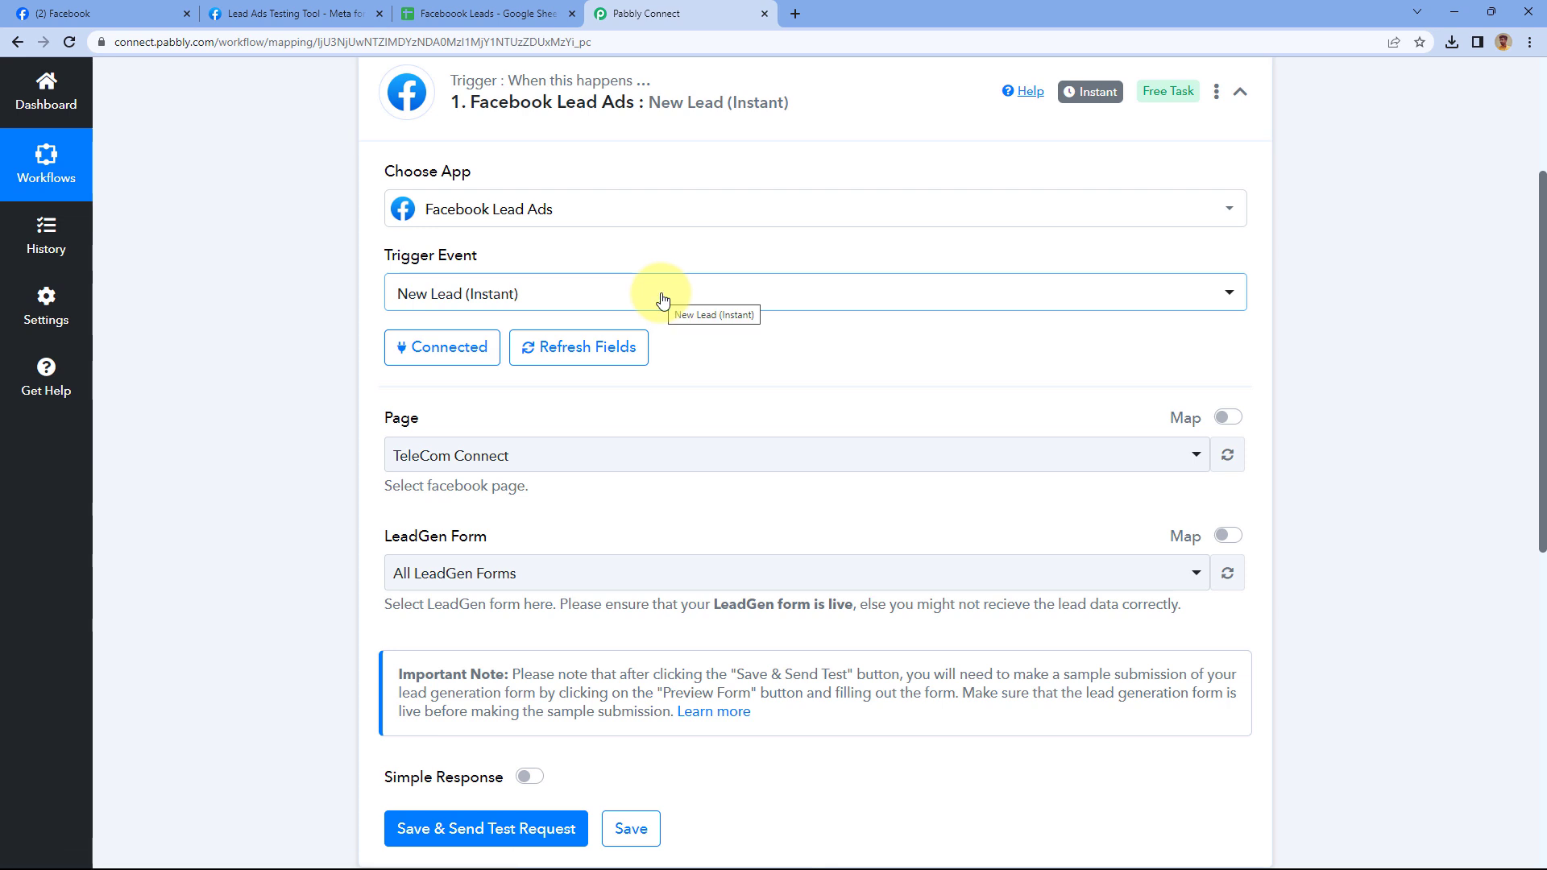
Search 'ABC R' in the Page list and select ABC Real Estate
{"action": "scroll", "coordinate": [661, 298], "scroll_direction": "down", "scroll_amount": 2}
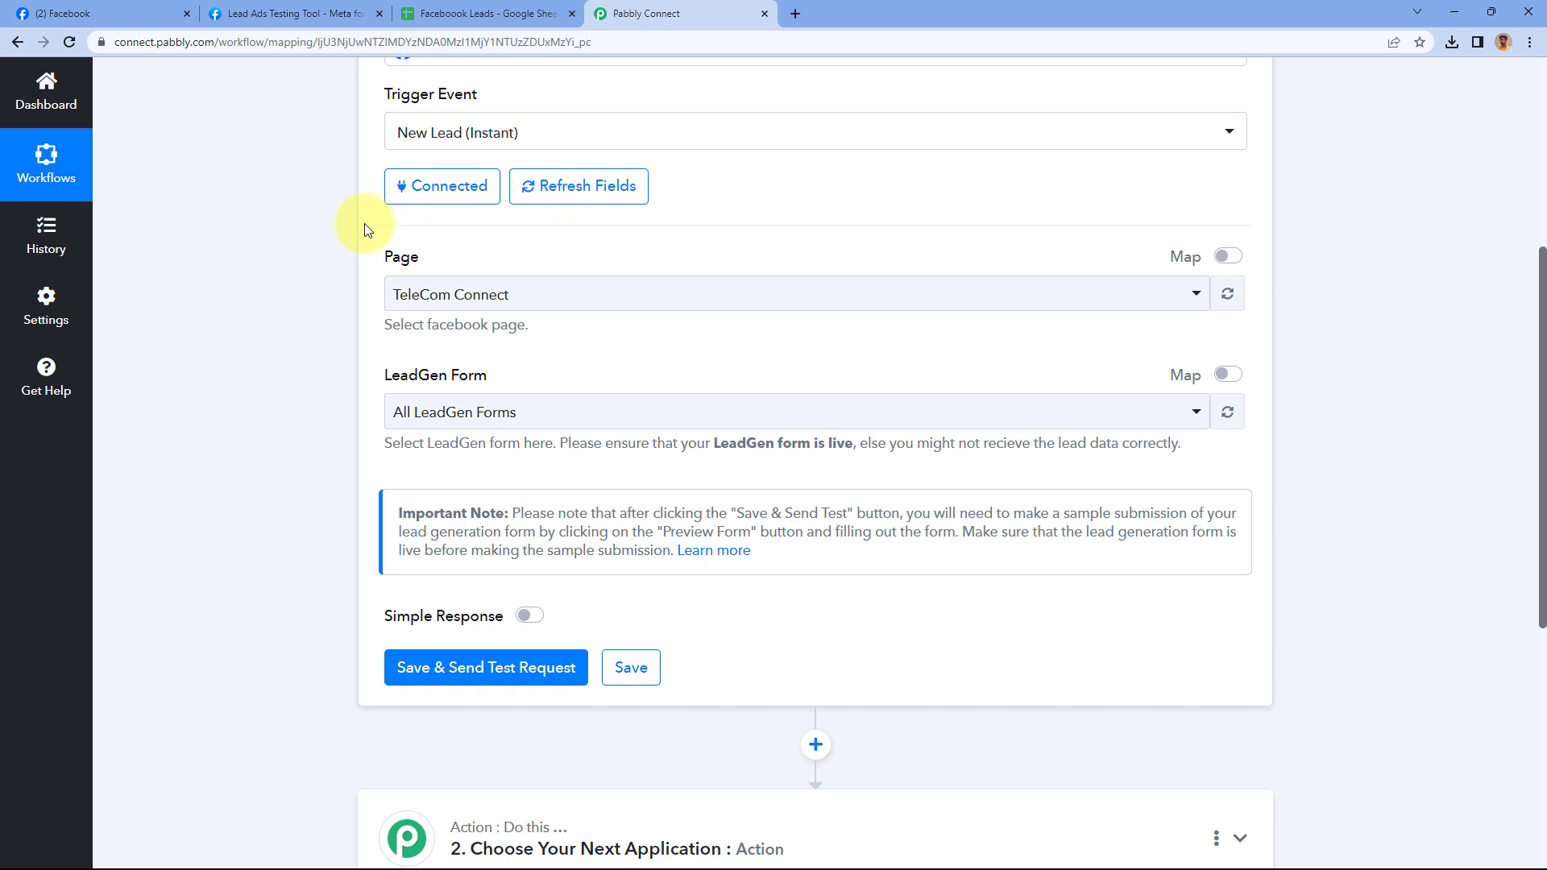
{"action": "left_click", "coordinate": [634, 300]}
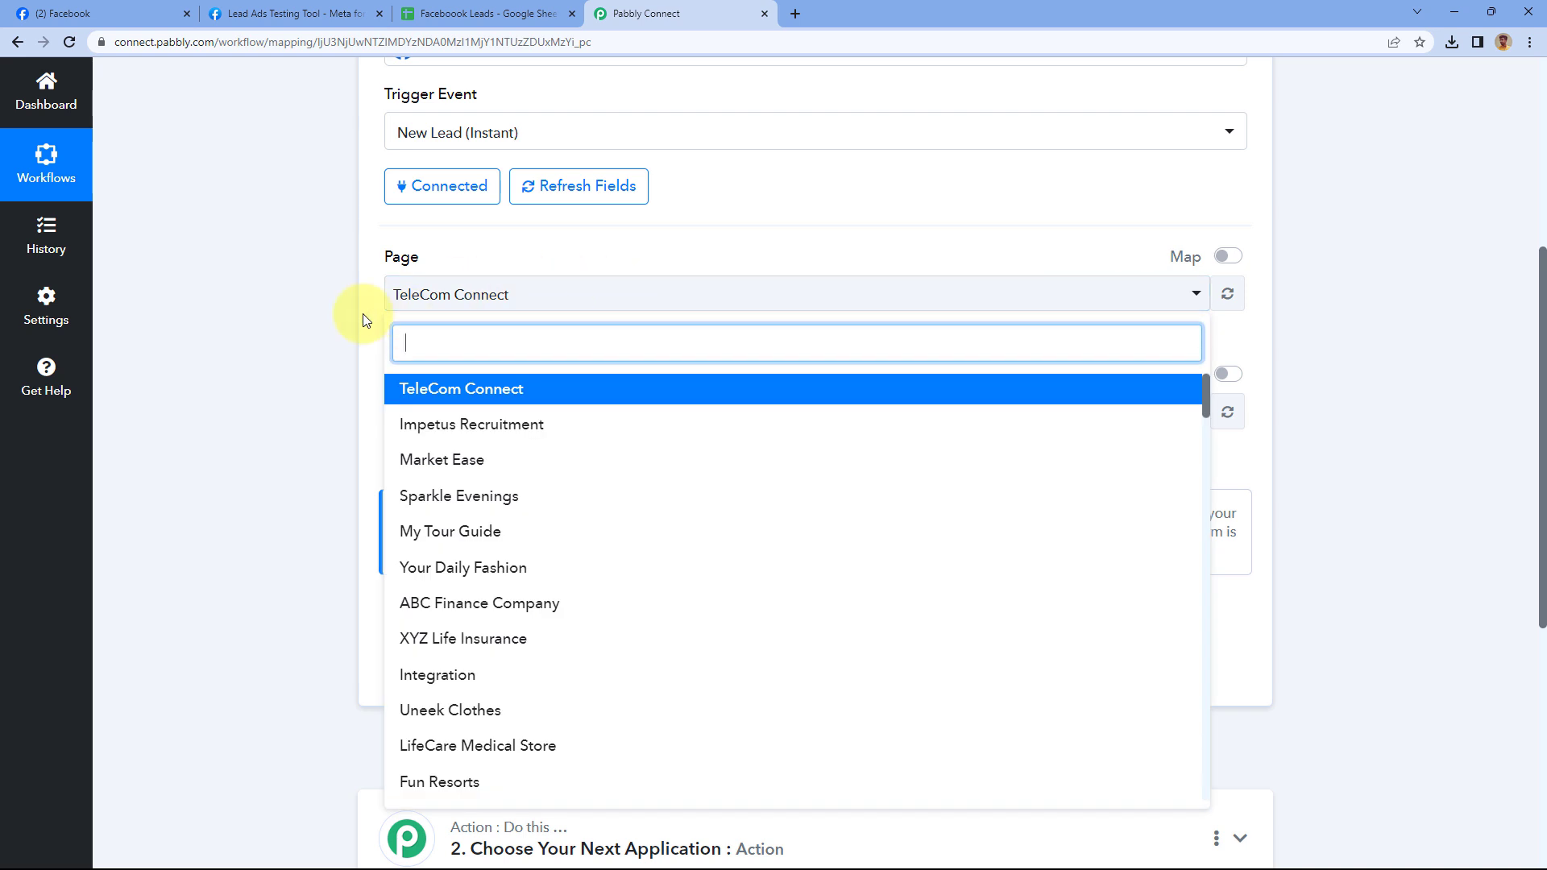
{"action": "scroll", "coordinate": [367, 290], "scroll_direction": "down", "scroll_amount": 1}
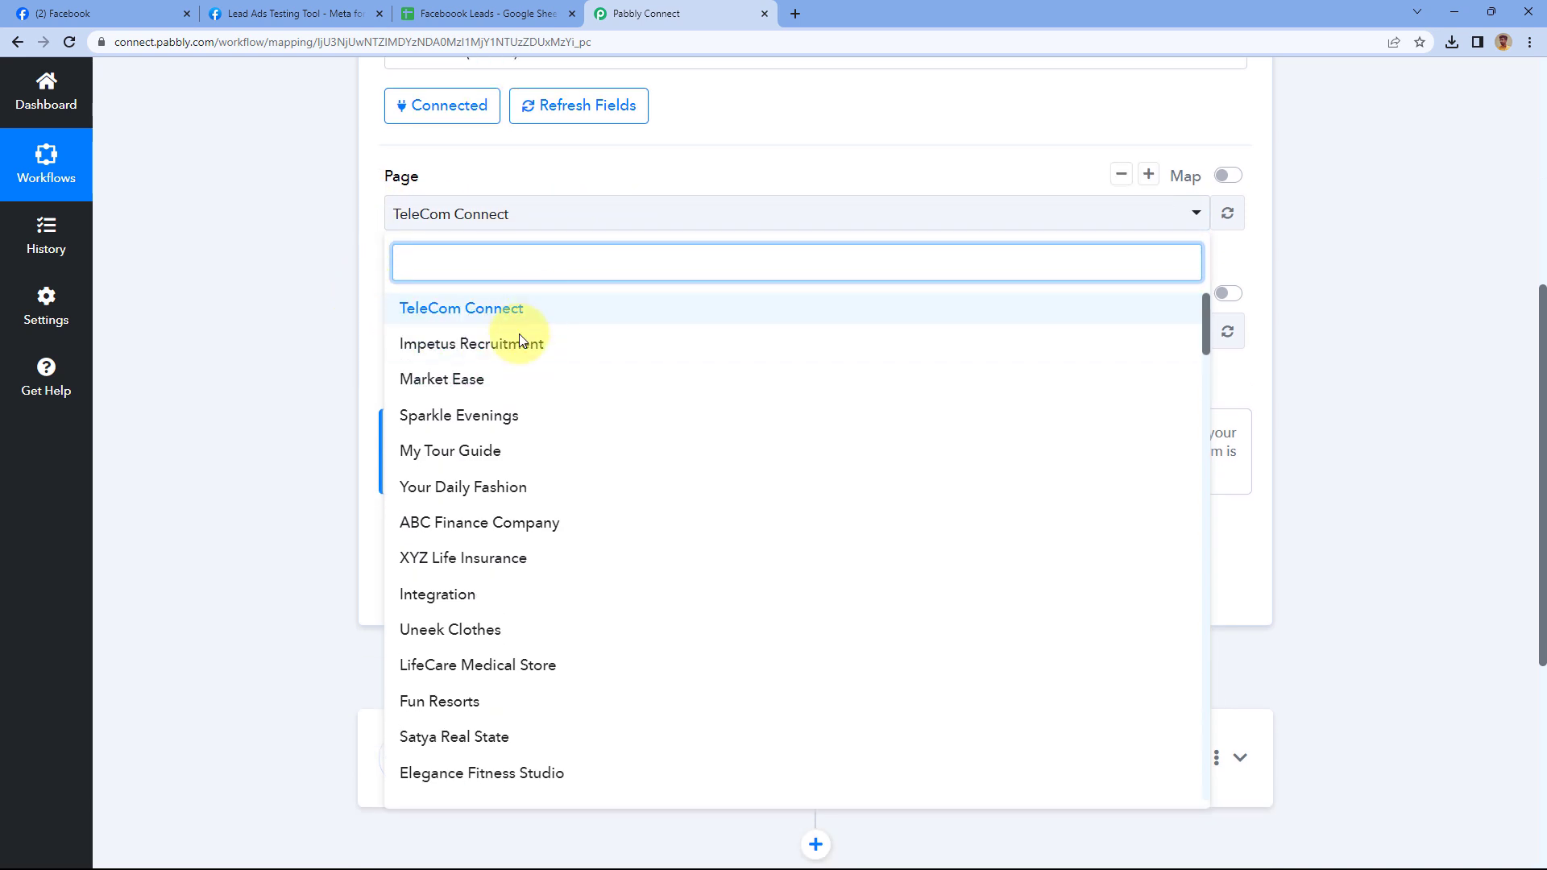
{"action": "scroll", "coordinate": [583, 325], "scroll_direction": "down", "scroll_amount": 7}
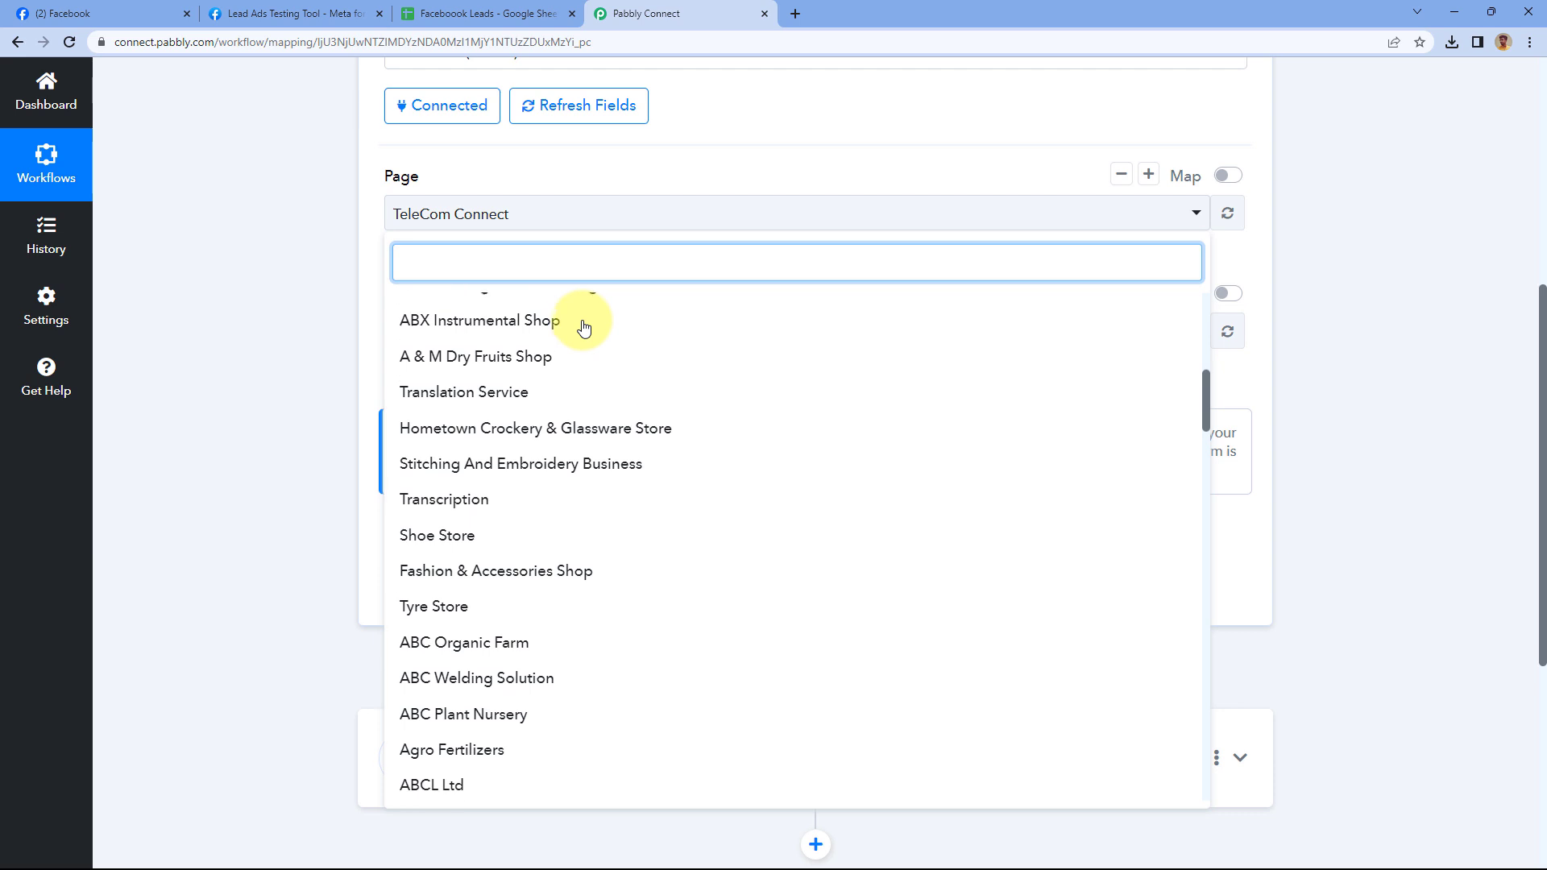
{"action": "scroll", "coordinate": [569, 328], "scroll_direction": "down", "scroll_amount": 2}
{"action": "scroll", "coordinate": [572, 363], "scroll_direction": "up", "scroll_amount": 6}
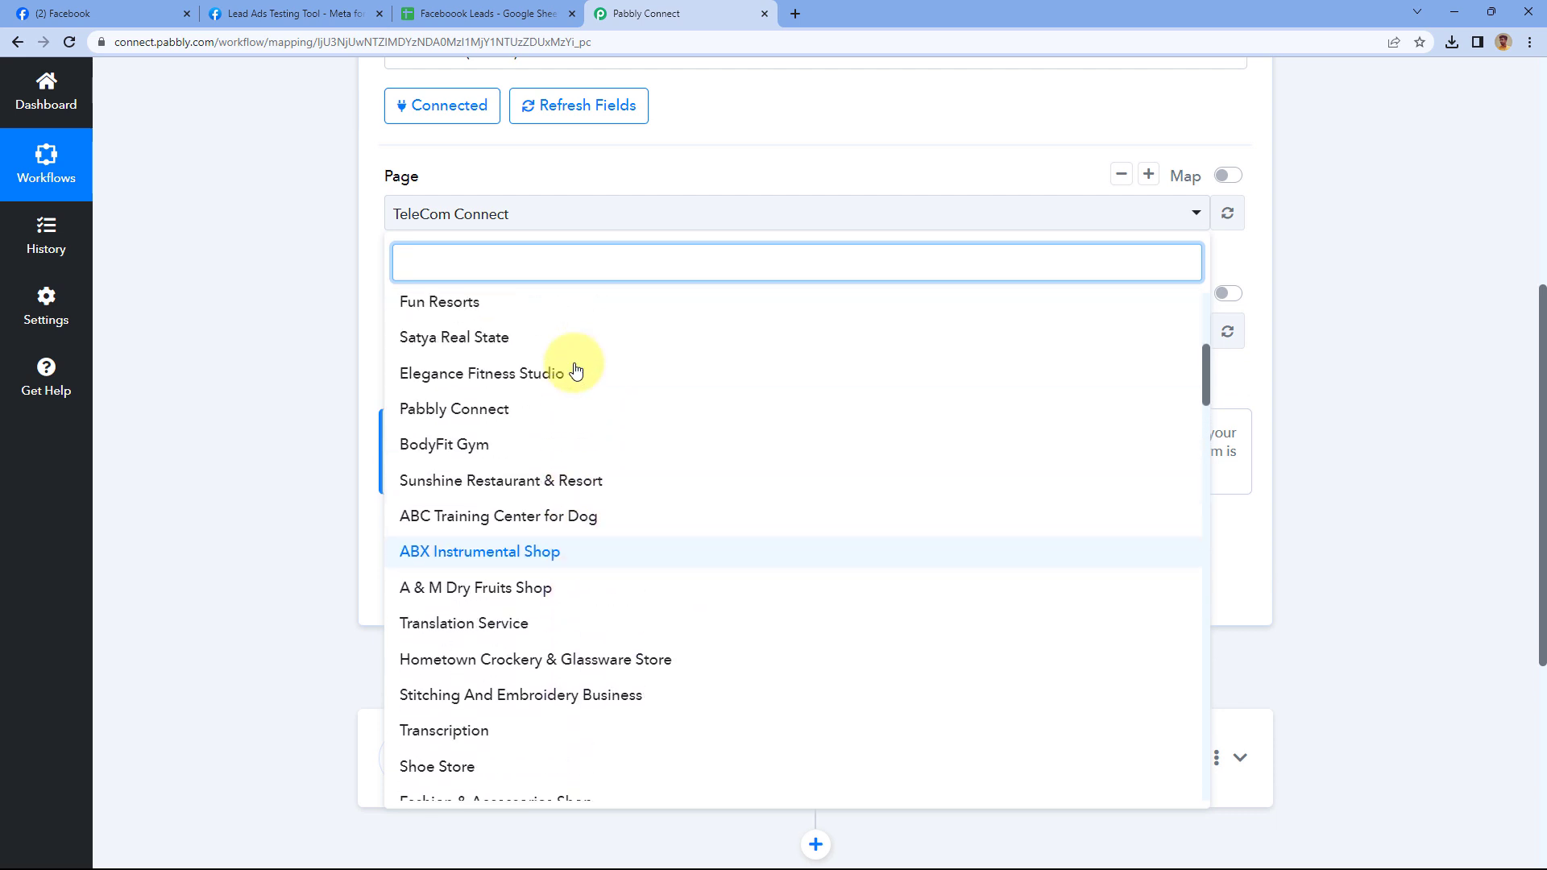
{"action": "scroll", "coordinate": [575, 370], "scroll_direction": "up", "scroll_amount": 4}
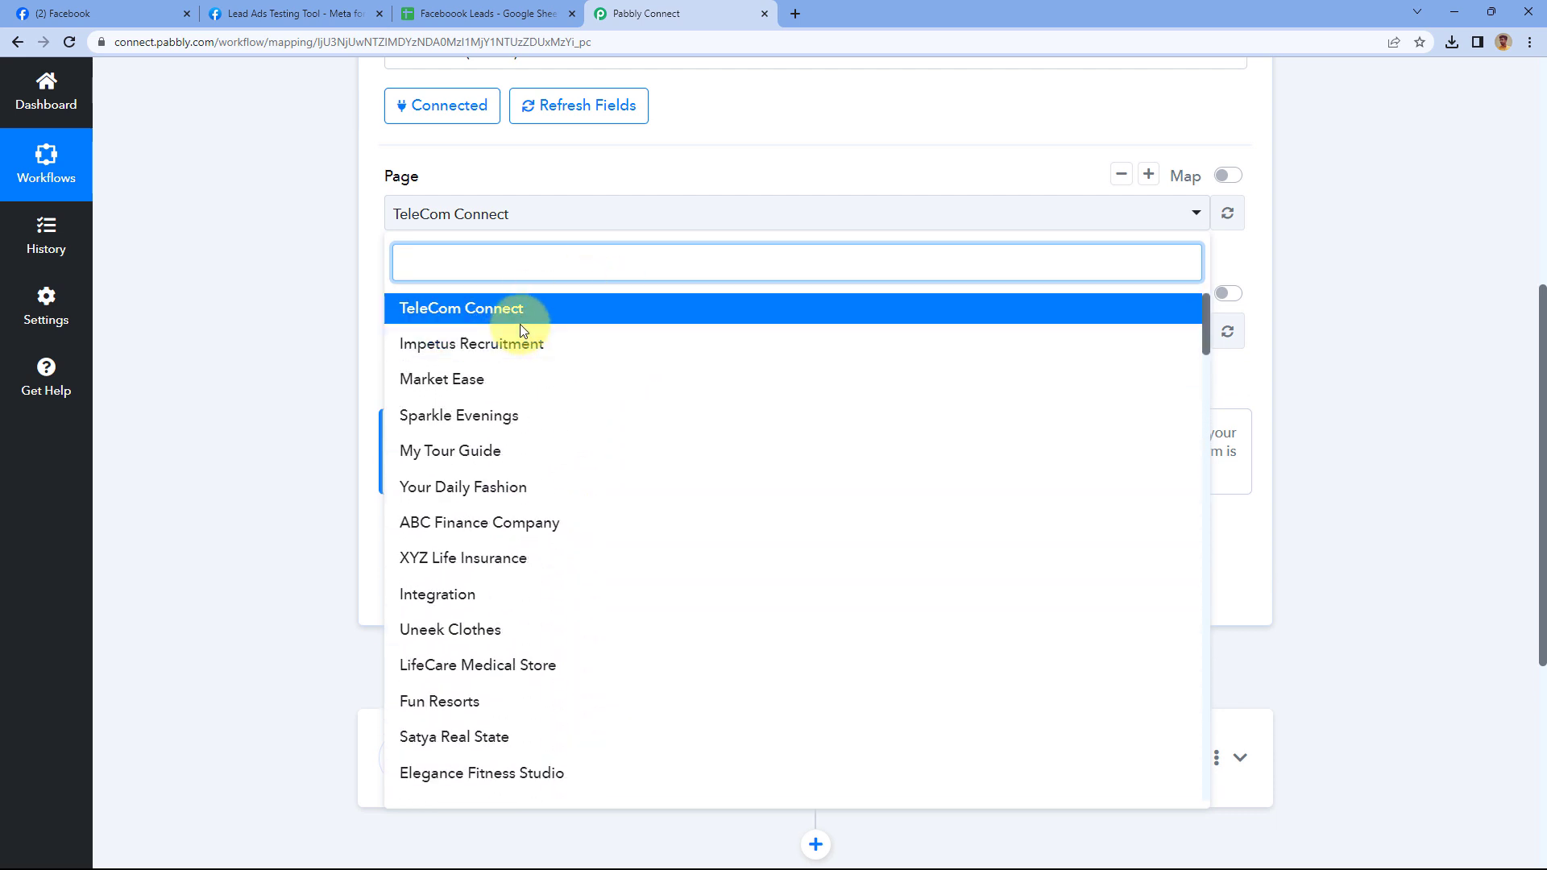
{"action": "left_click", "coordinate": [162, 14]}
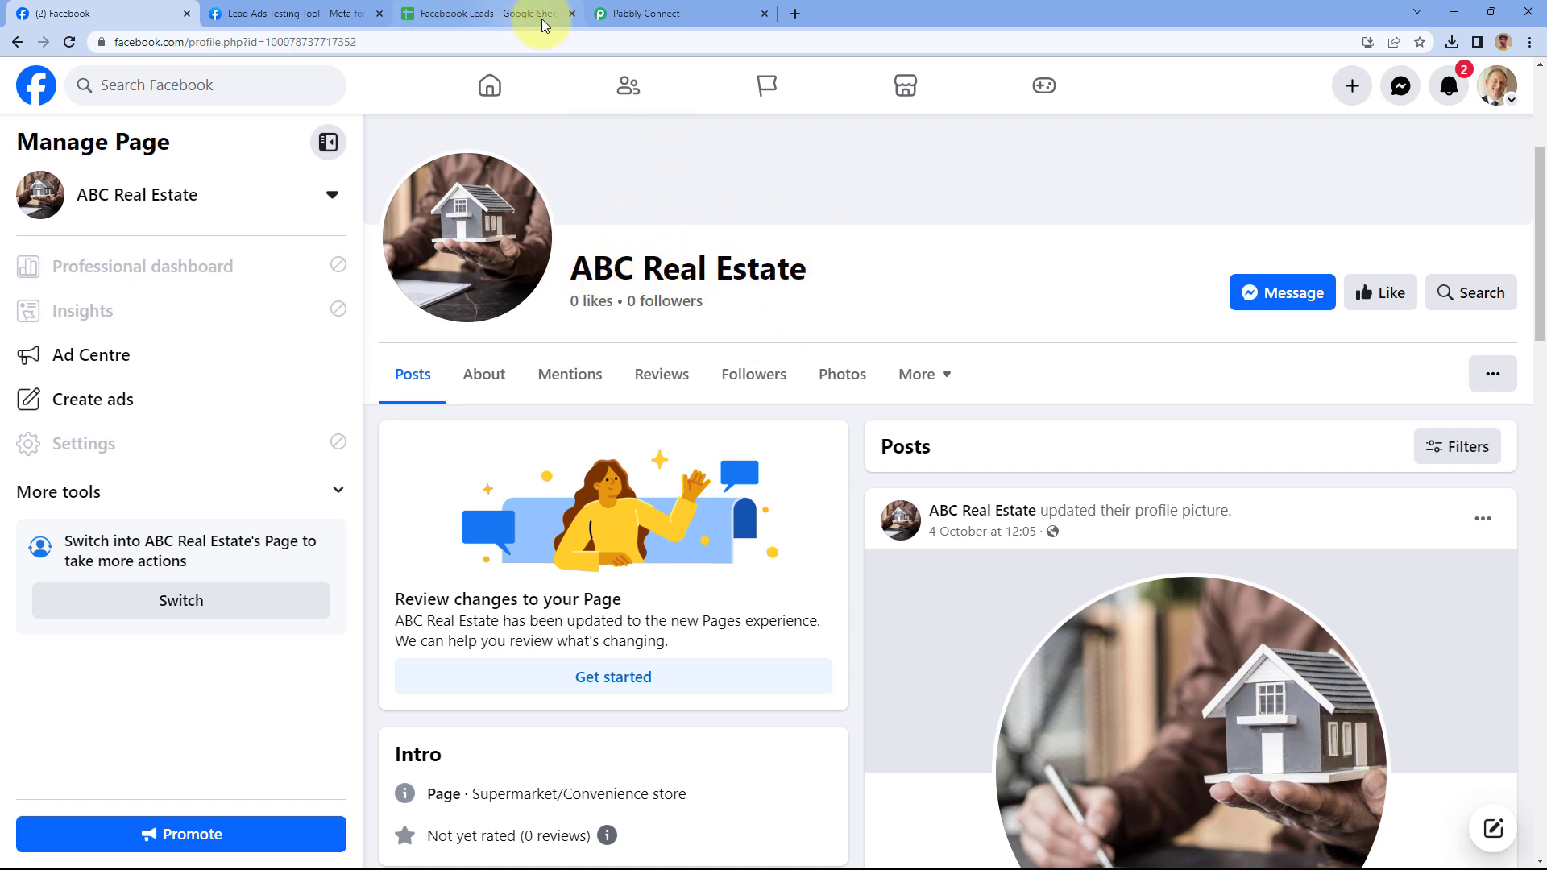
{"action": "mouse_move", "coordinate": [660, 16]}
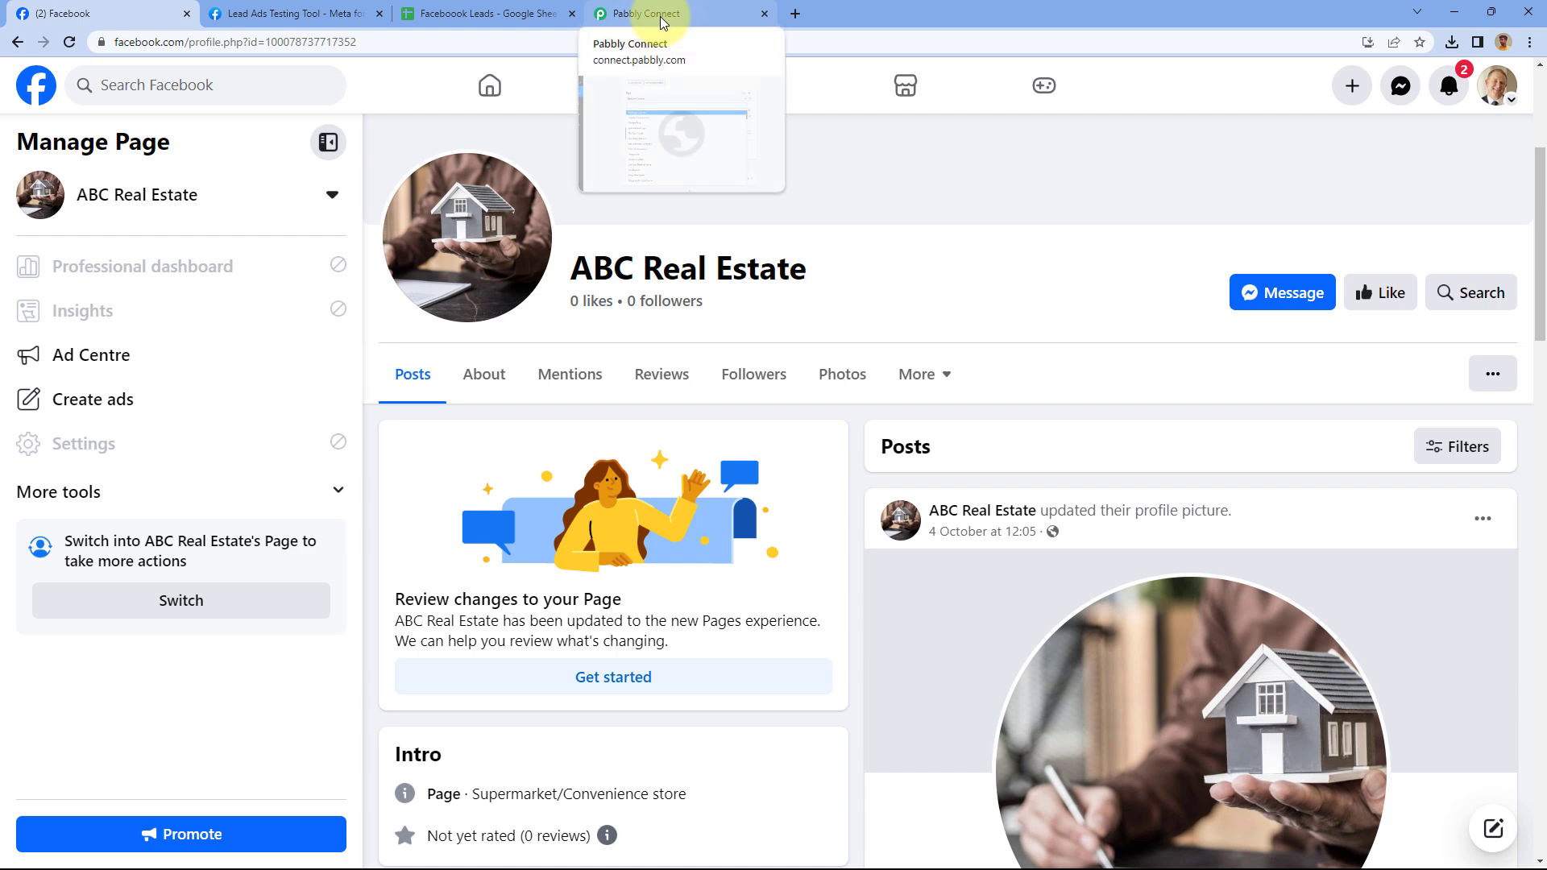
{"action": "type", "text": "ABC R"}
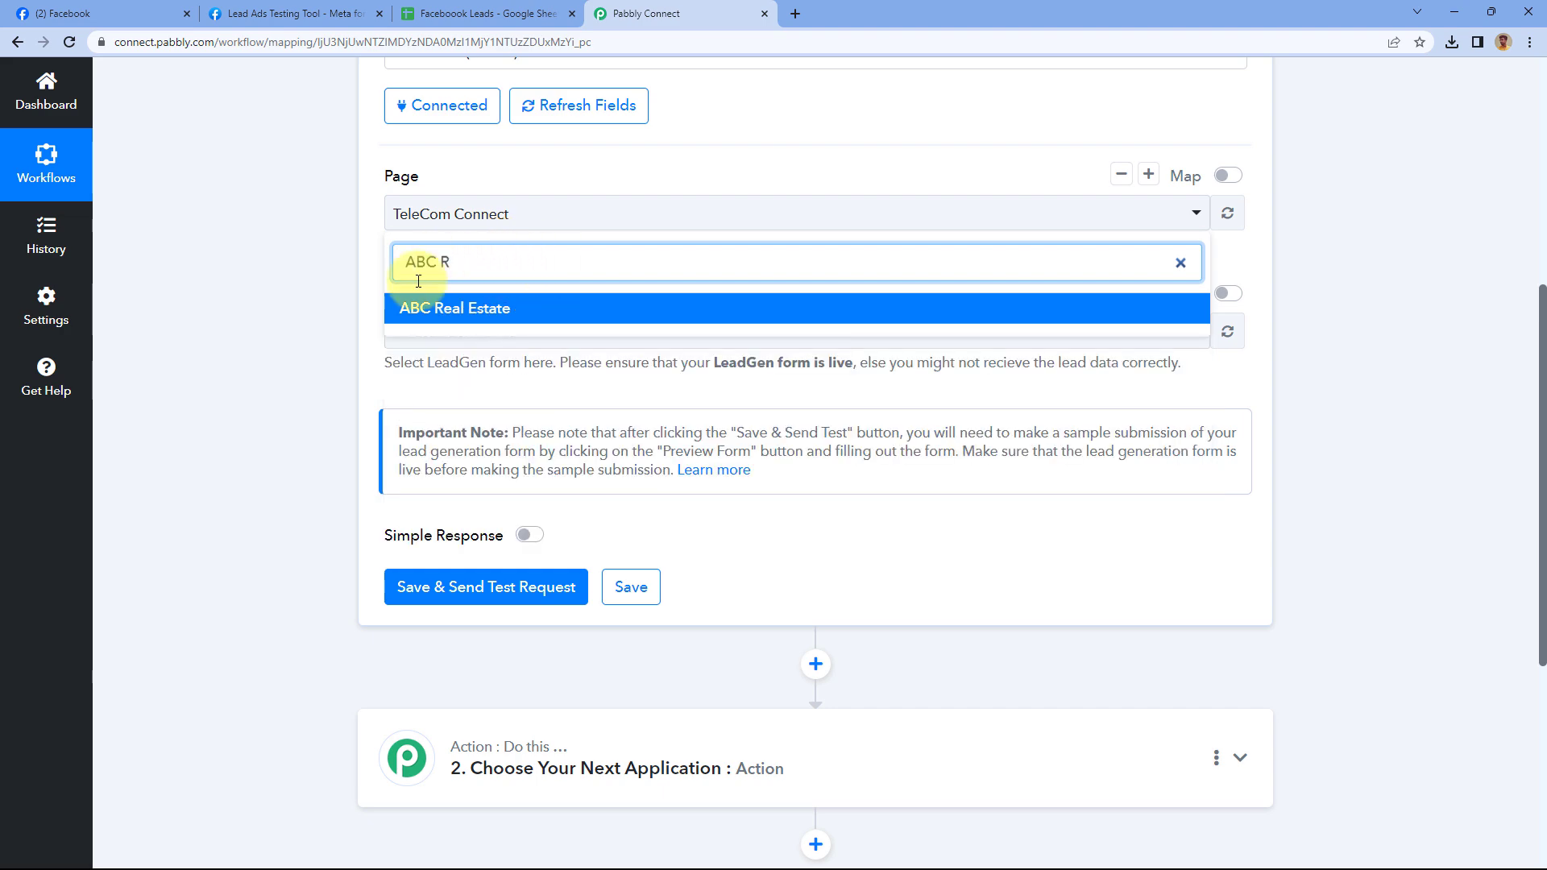
{"action": "left_click", "coordinate": [482, 308]}
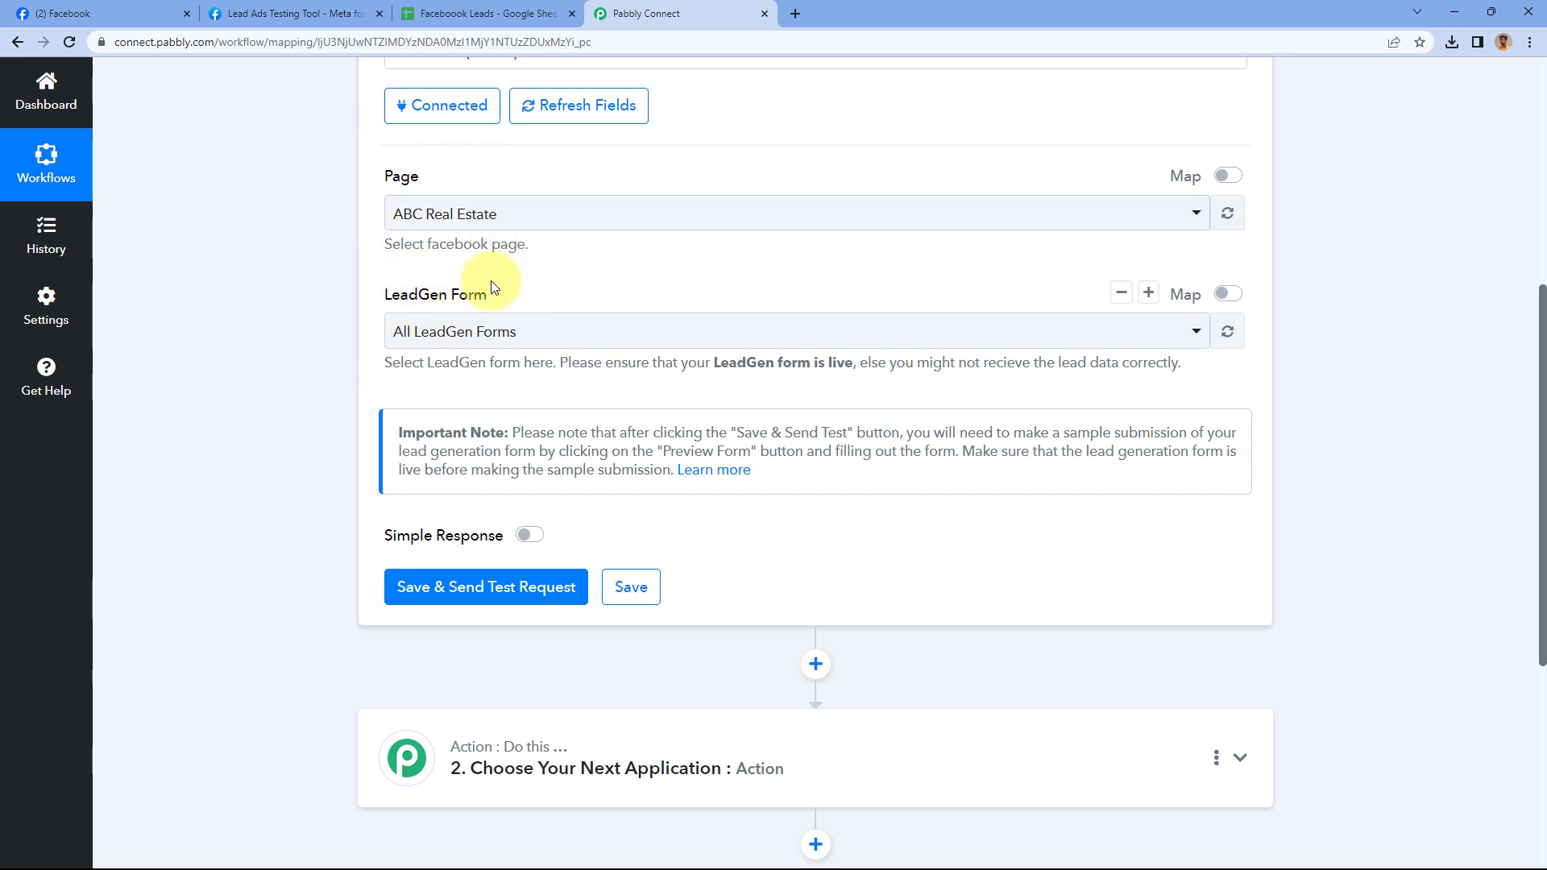
{"action": "left_click", "coordinate": [599, 341]}
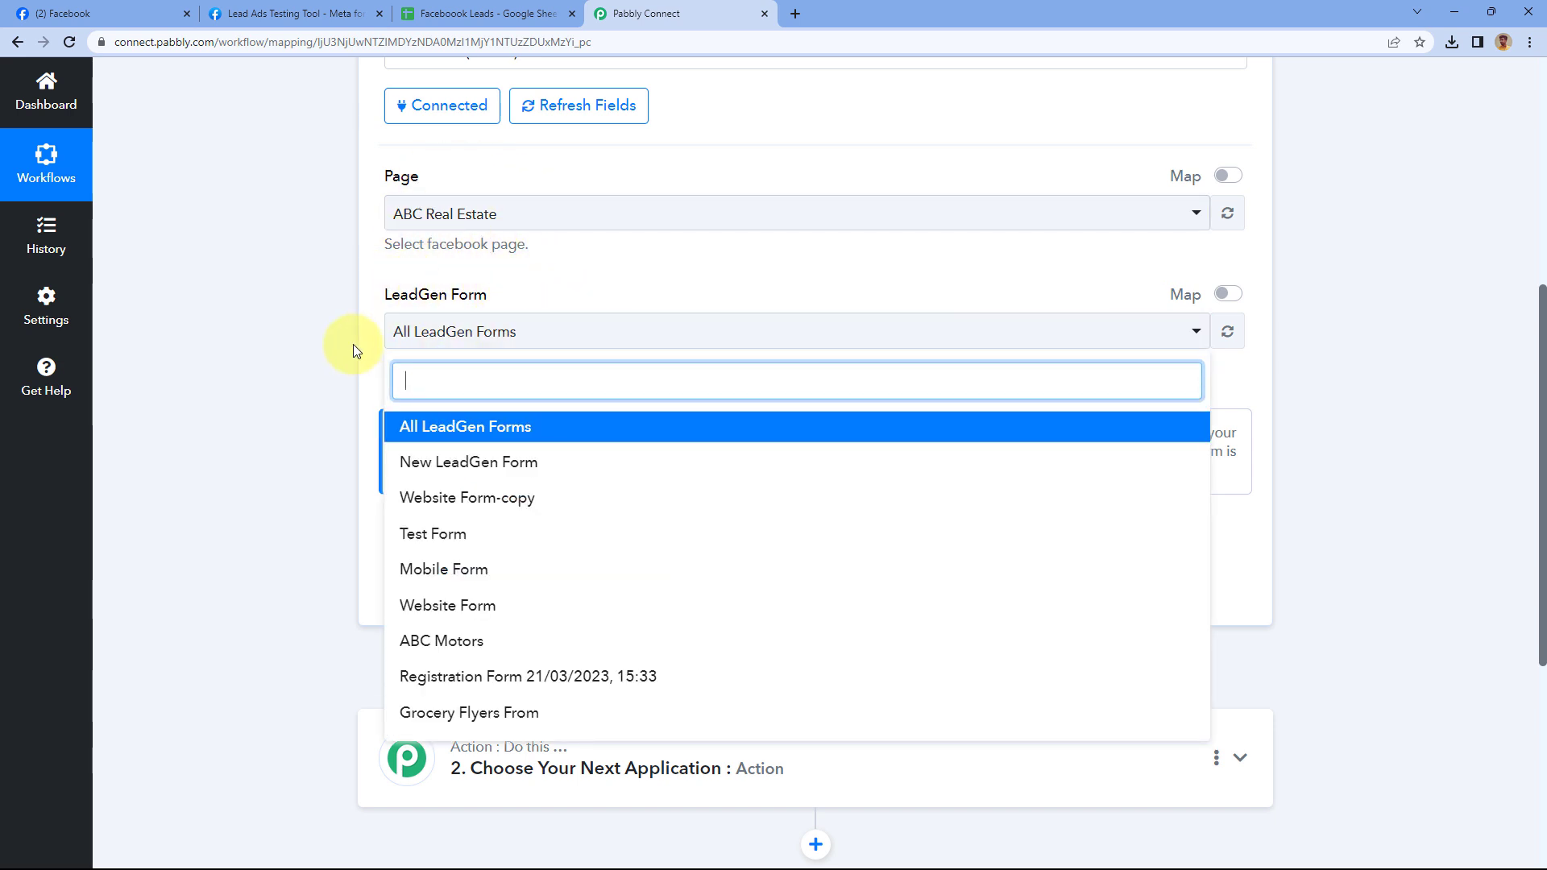
{"action": "scroll", "coordinate": [346, 338], "scroll_direction": "down", "scroll_amount": 2}
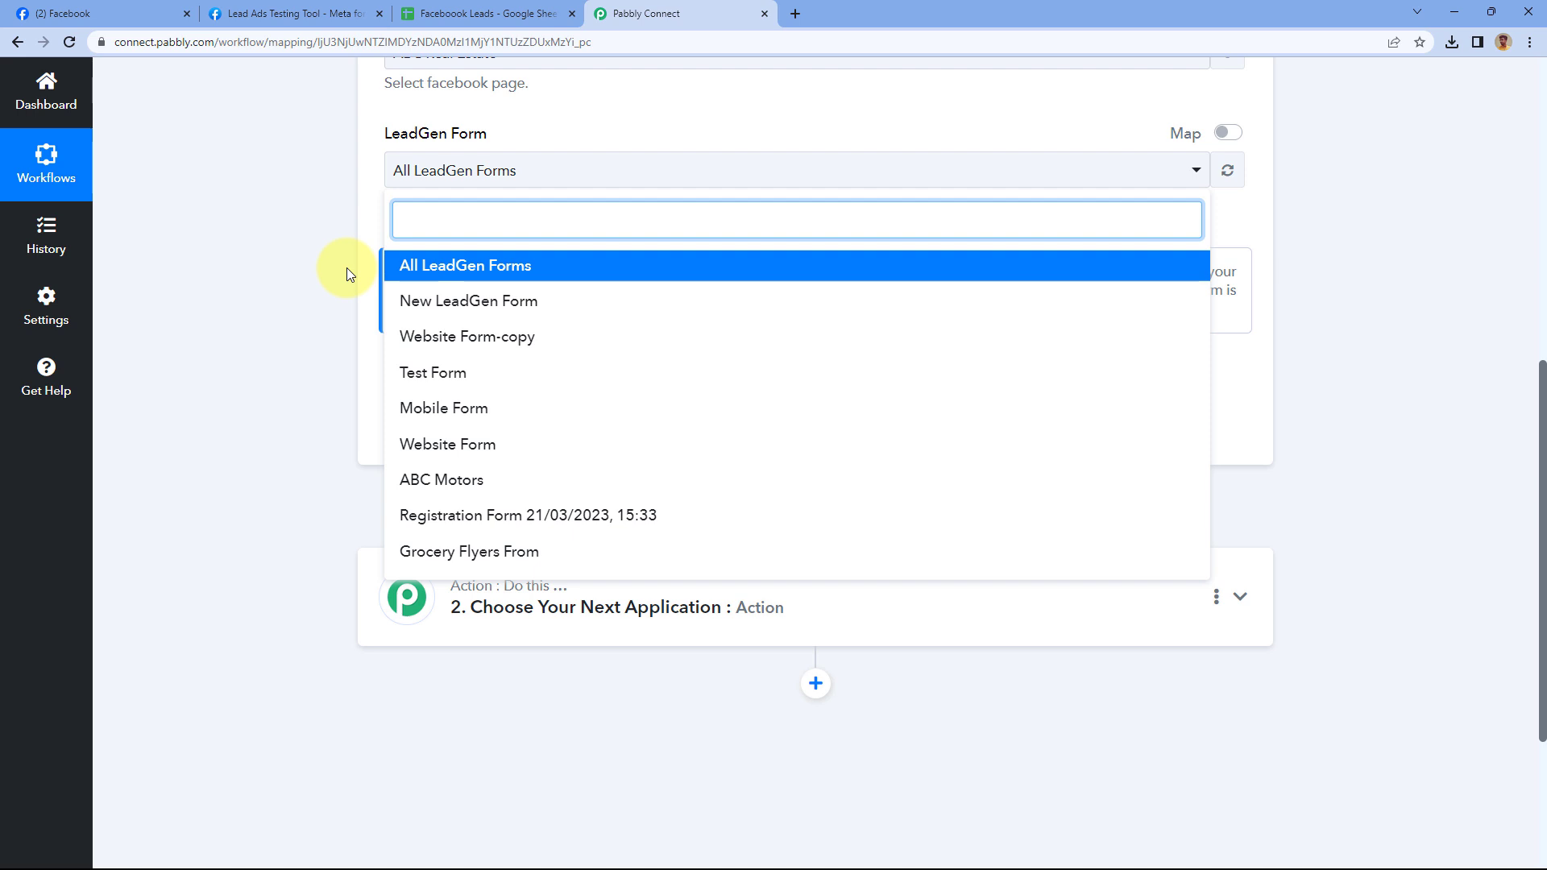
{"action": "left_click", "coordinate": [475, 13]}
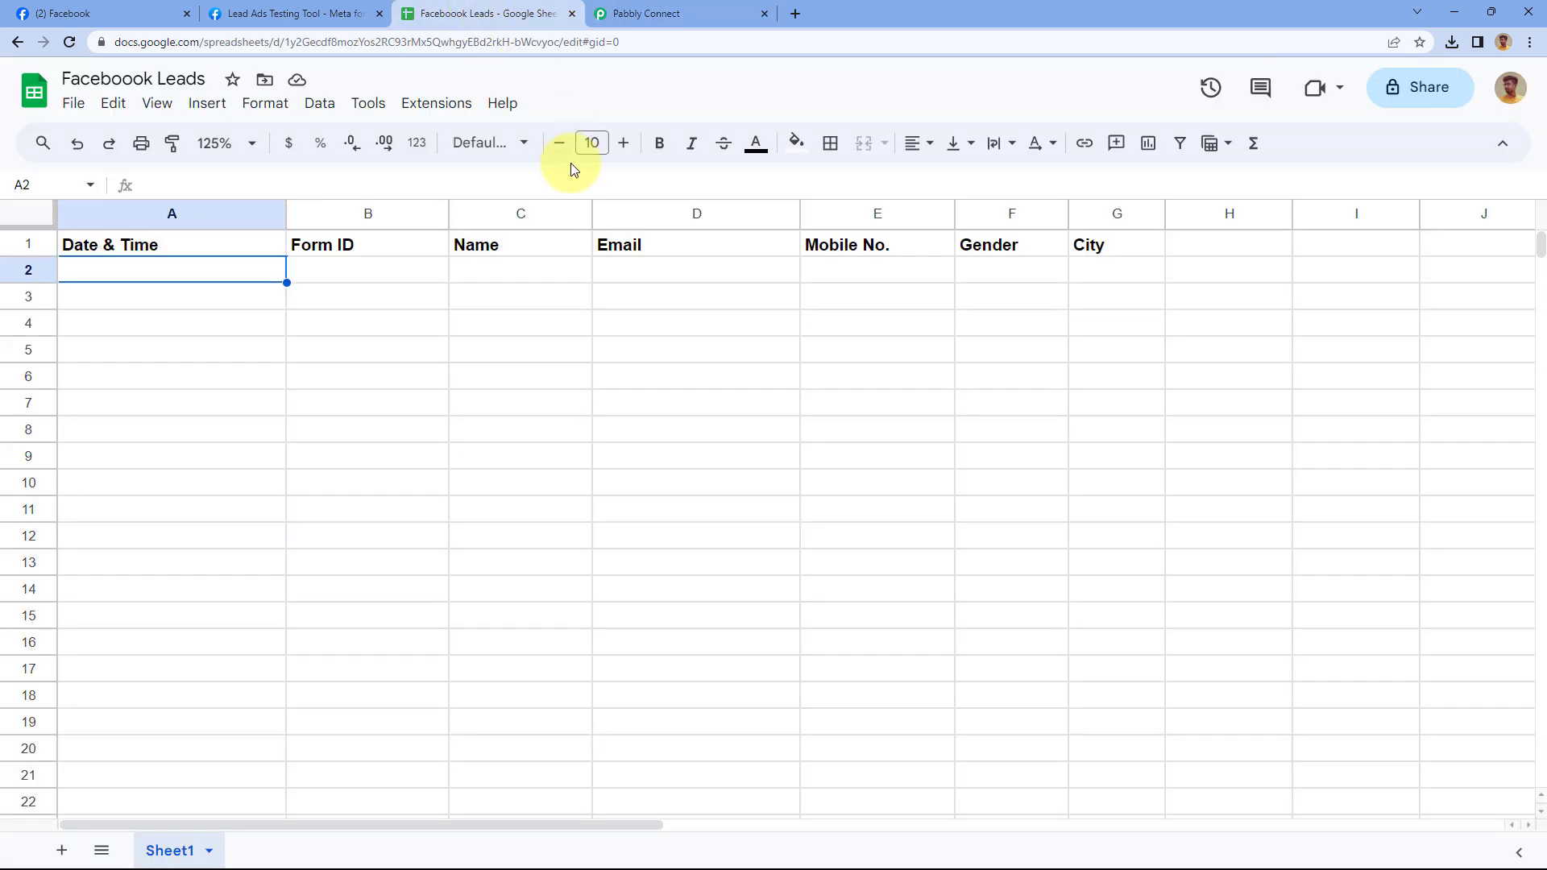
{"action": "left_click", "coordinate": [637, 10]}
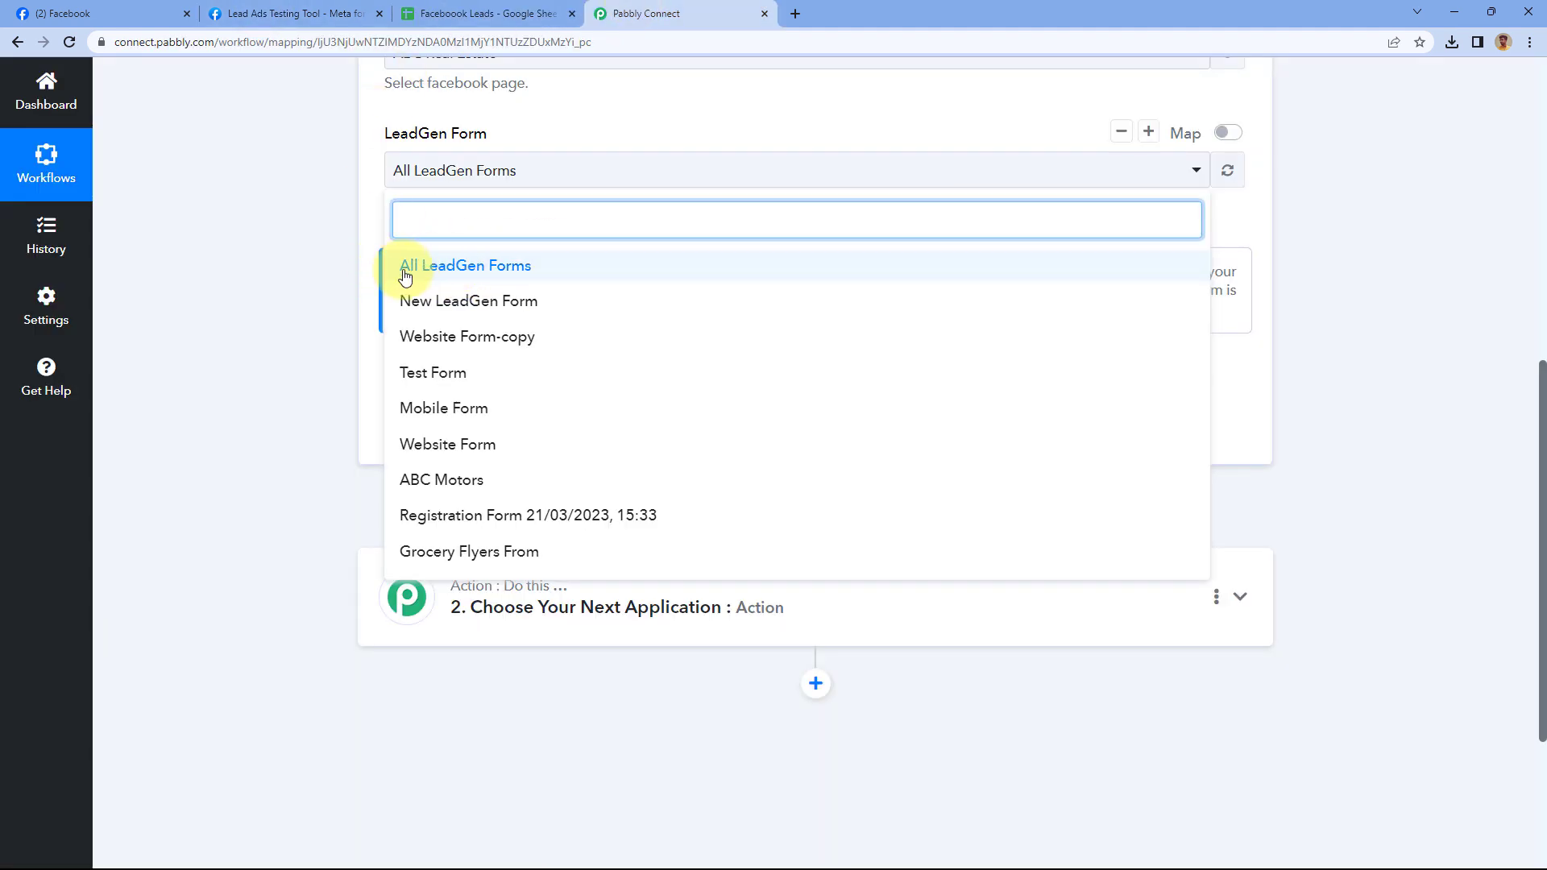
{"action": "left_click", "coordinate": [538, 266]}
{"action": "scroll", "coordinate": [552, 225], "scroll_direction": "up", "scroll_amount": 2}
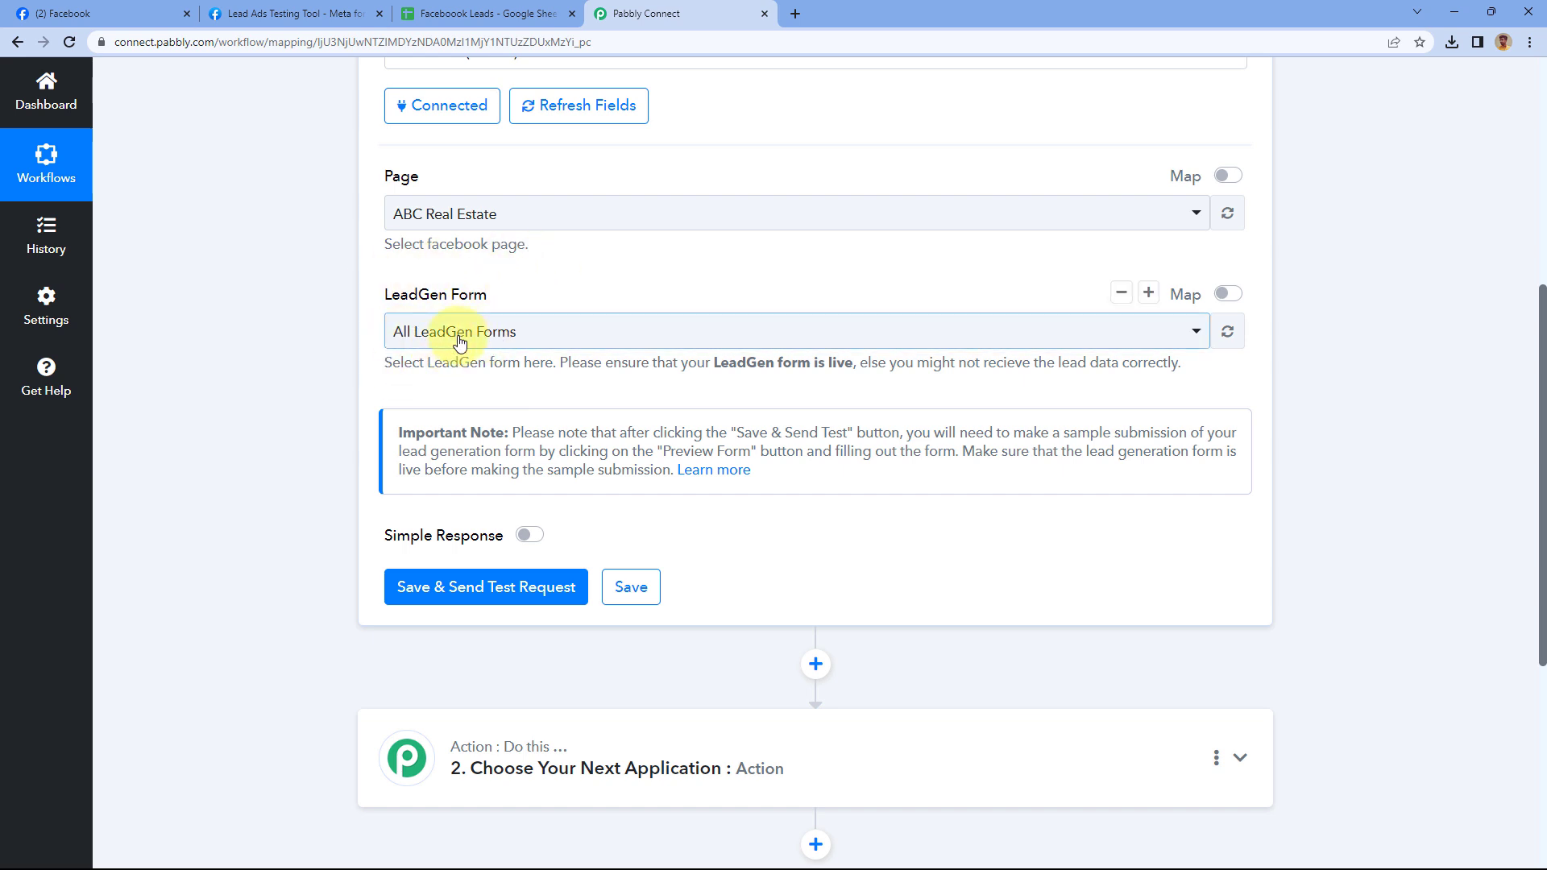
Save the trigger to await a test lead, then switch to the Lead Ads Testing Tool
{"action": "scroll", "coordinate": [433, 366], "scroll_direction": "down", "scroll_amount": 1}
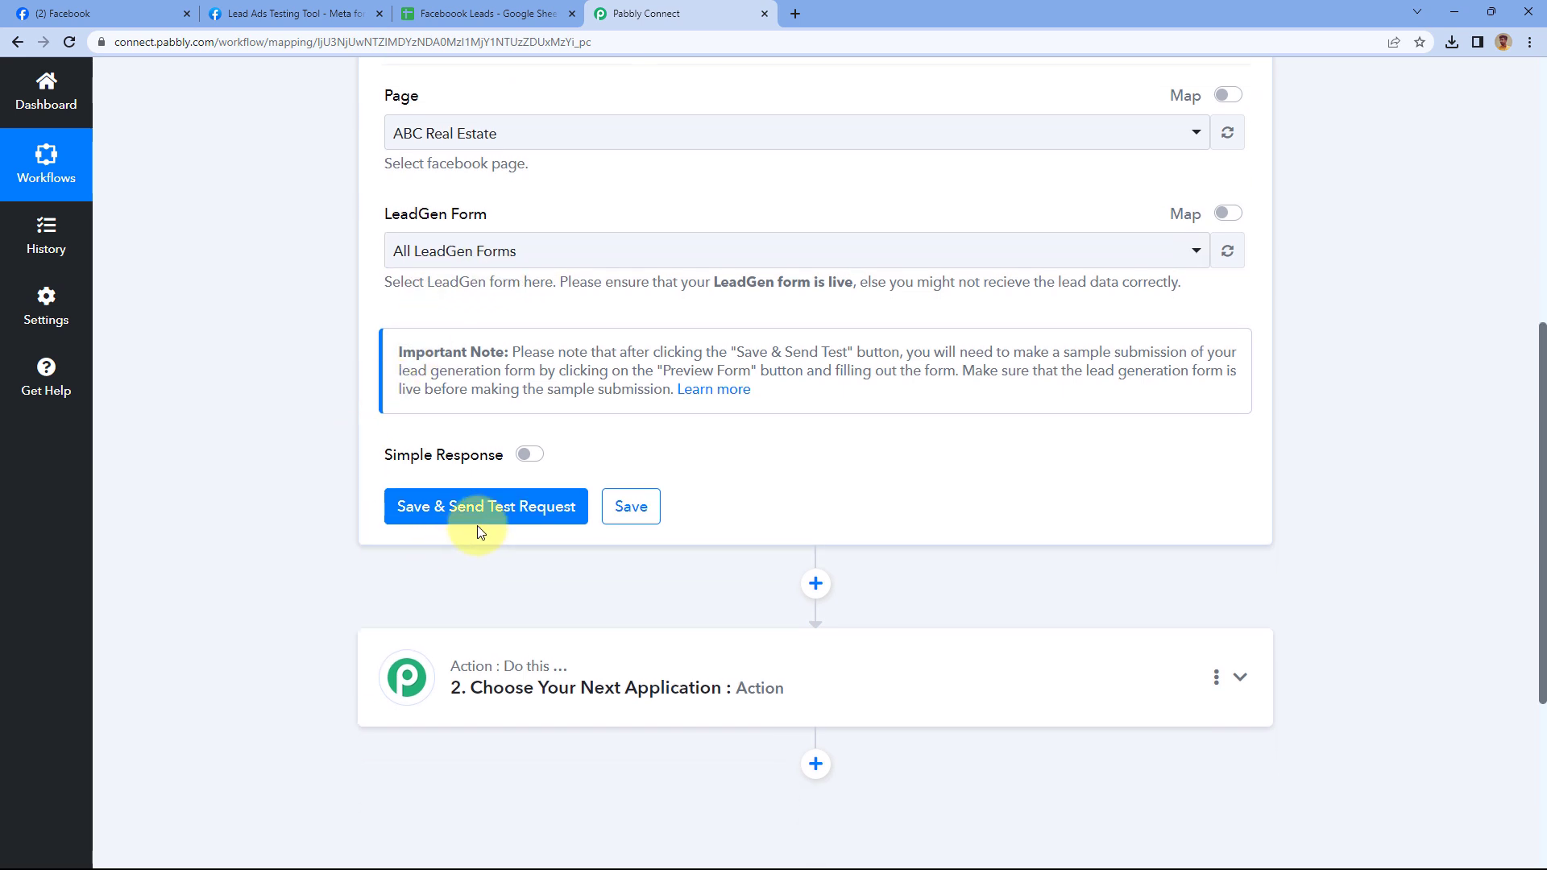
{"action": "left_click", "coordinate": [495, 517]}
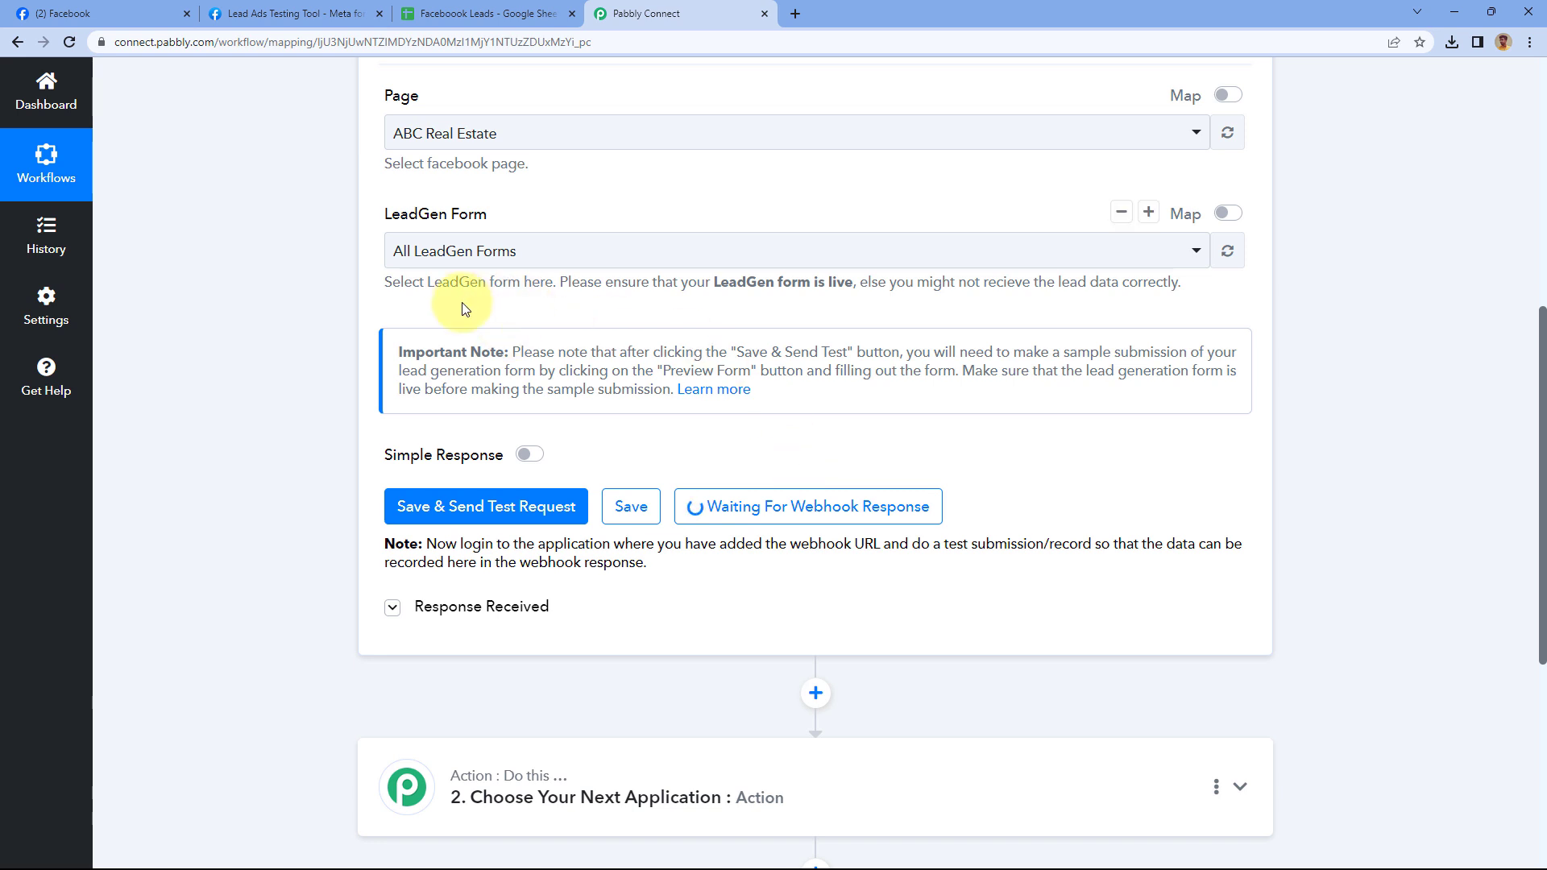
{"action": "left_click", "coordinate": [296, 13]}
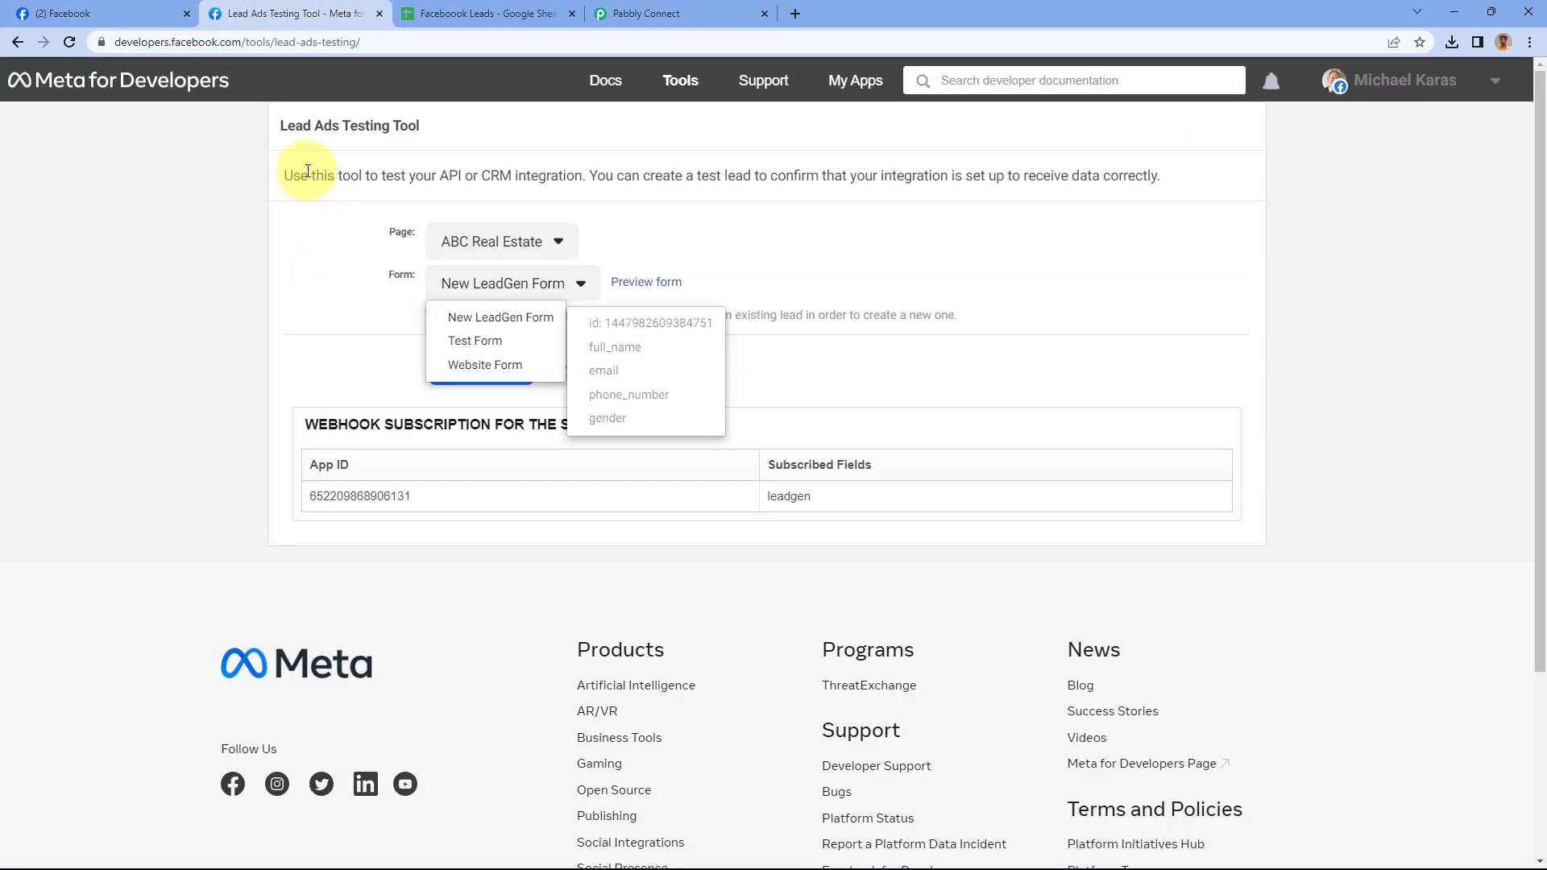
Confirm ABC Real Estate as the page and choose Website Form as the test form
{"action": "left_click", "coordinate": [516, 150]}
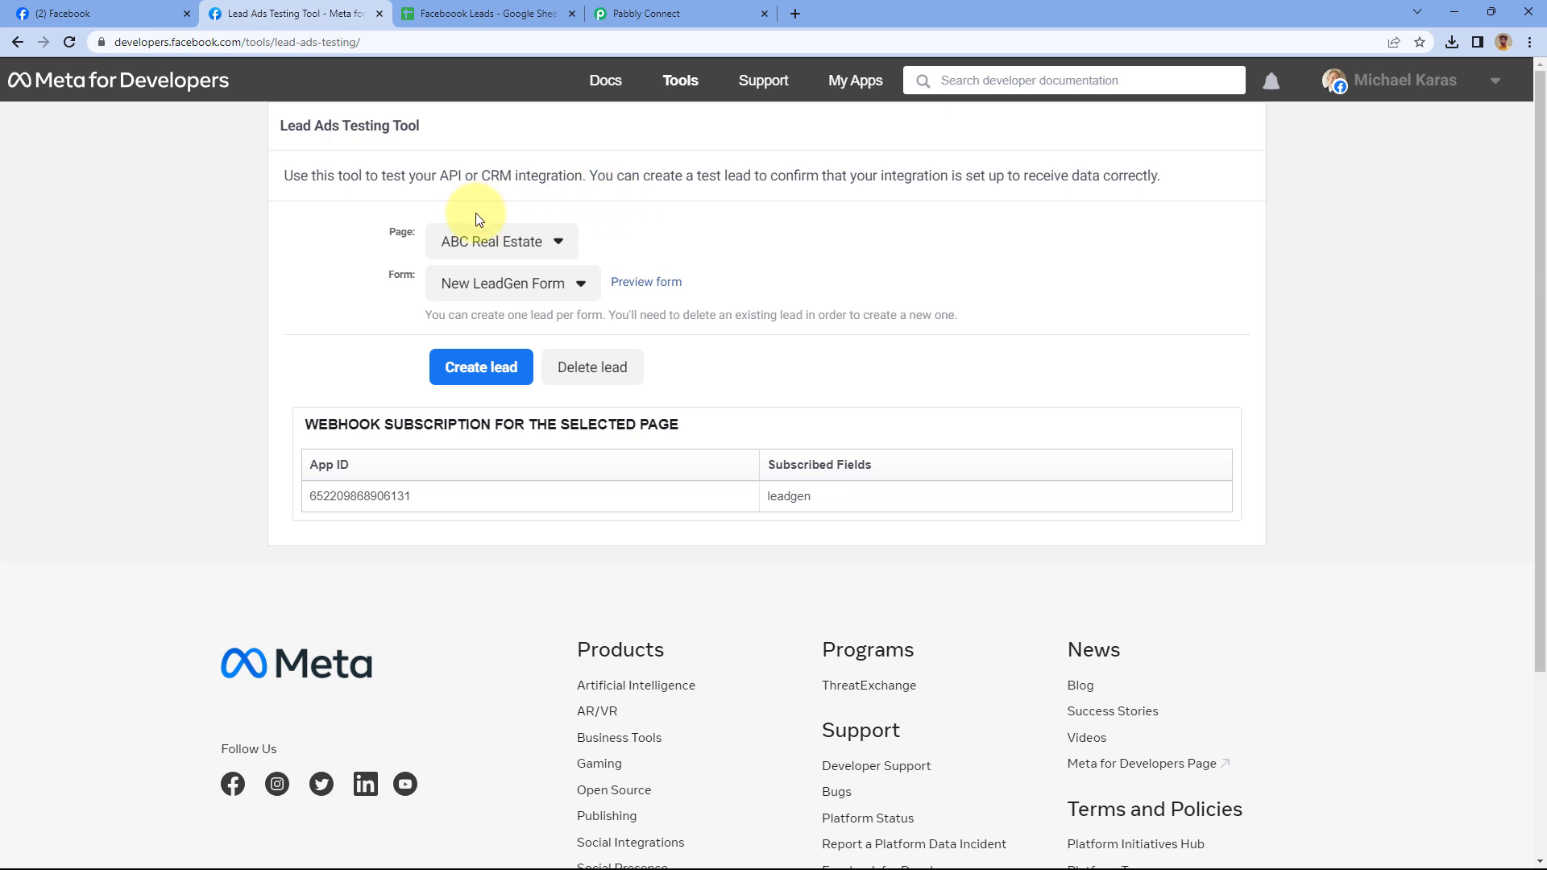
{"action": "left_click", "coordinate": [557, 246]}
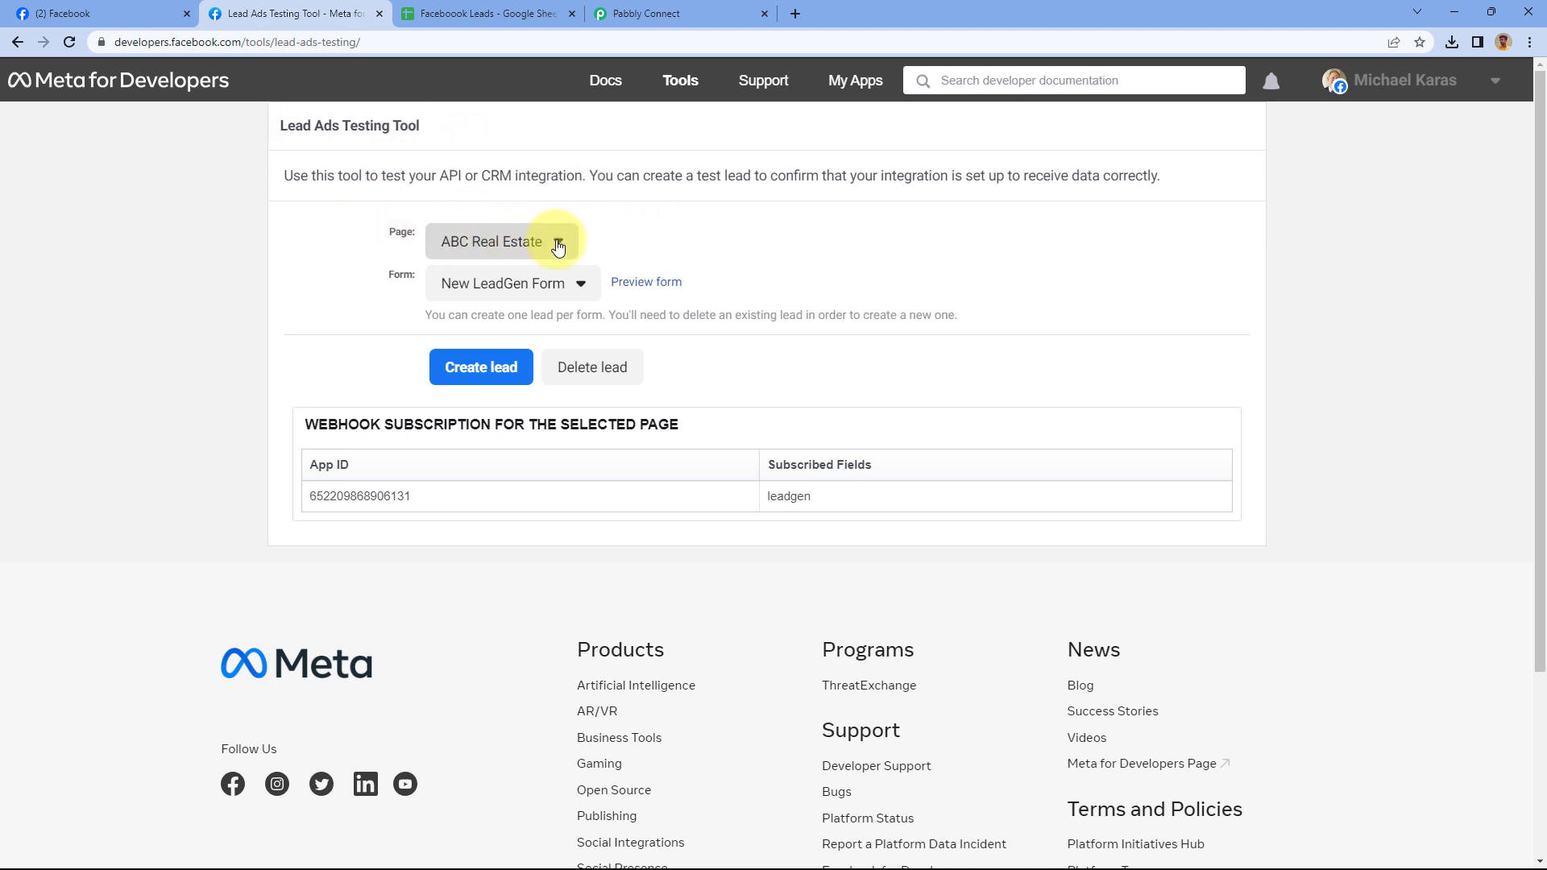
{"action": "scroll", "coordinate": [570, 359], "scroll_direction": "down", "scroll_amount": 7}
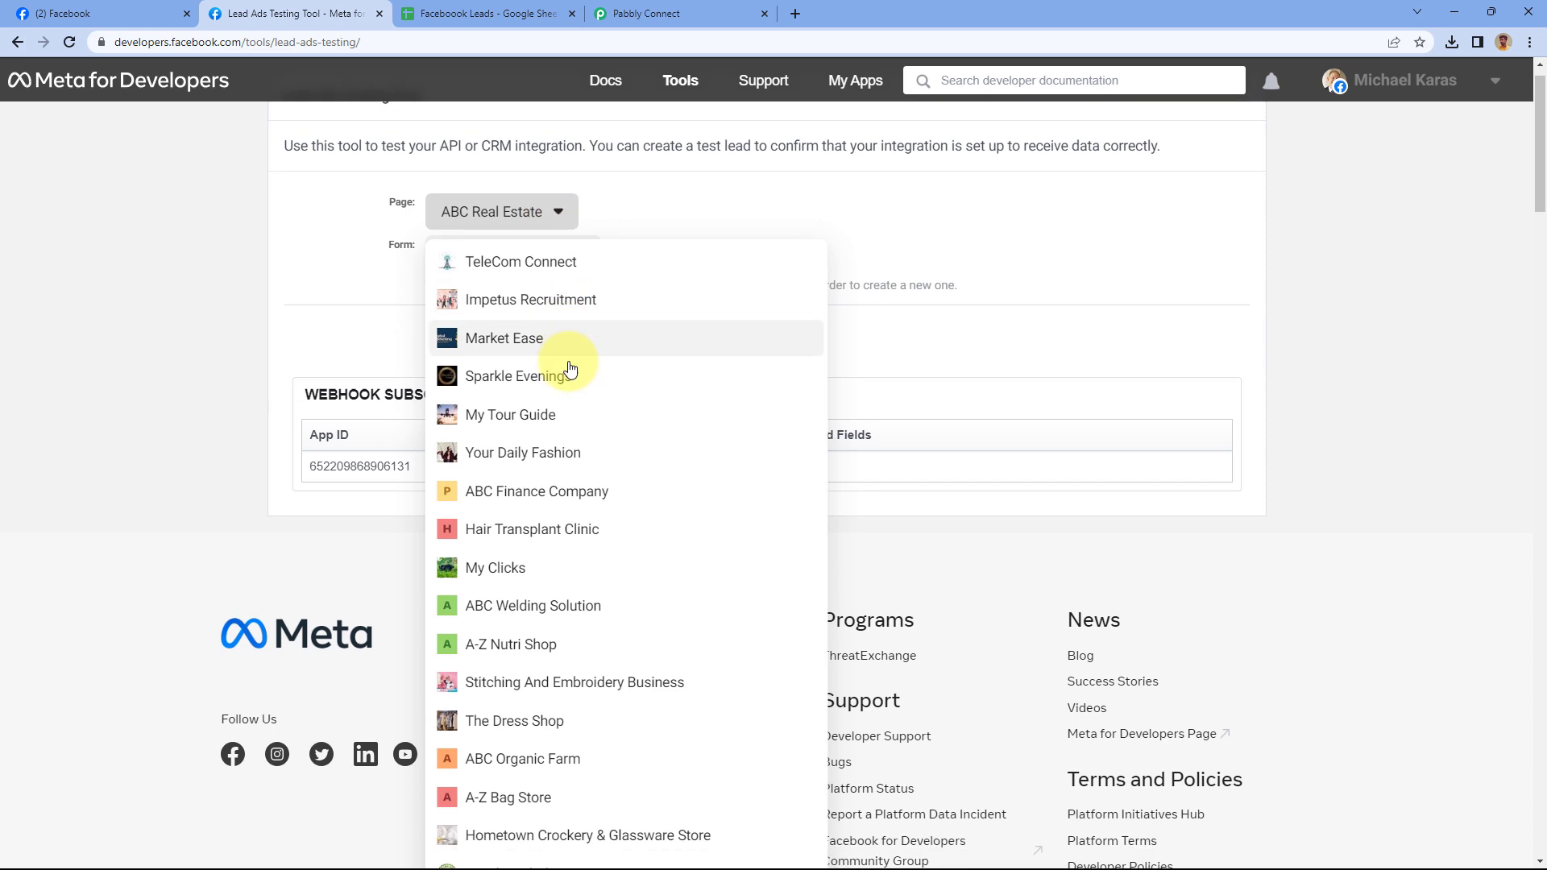
{"action": "scroll", "coordinate": [569, 371], "scroll_direction": "up", "scroll_amount": 1}
{"action": "scroll", "coordinate": [570, 370], "scroll_direction": "down", "scroll_amount": 2}
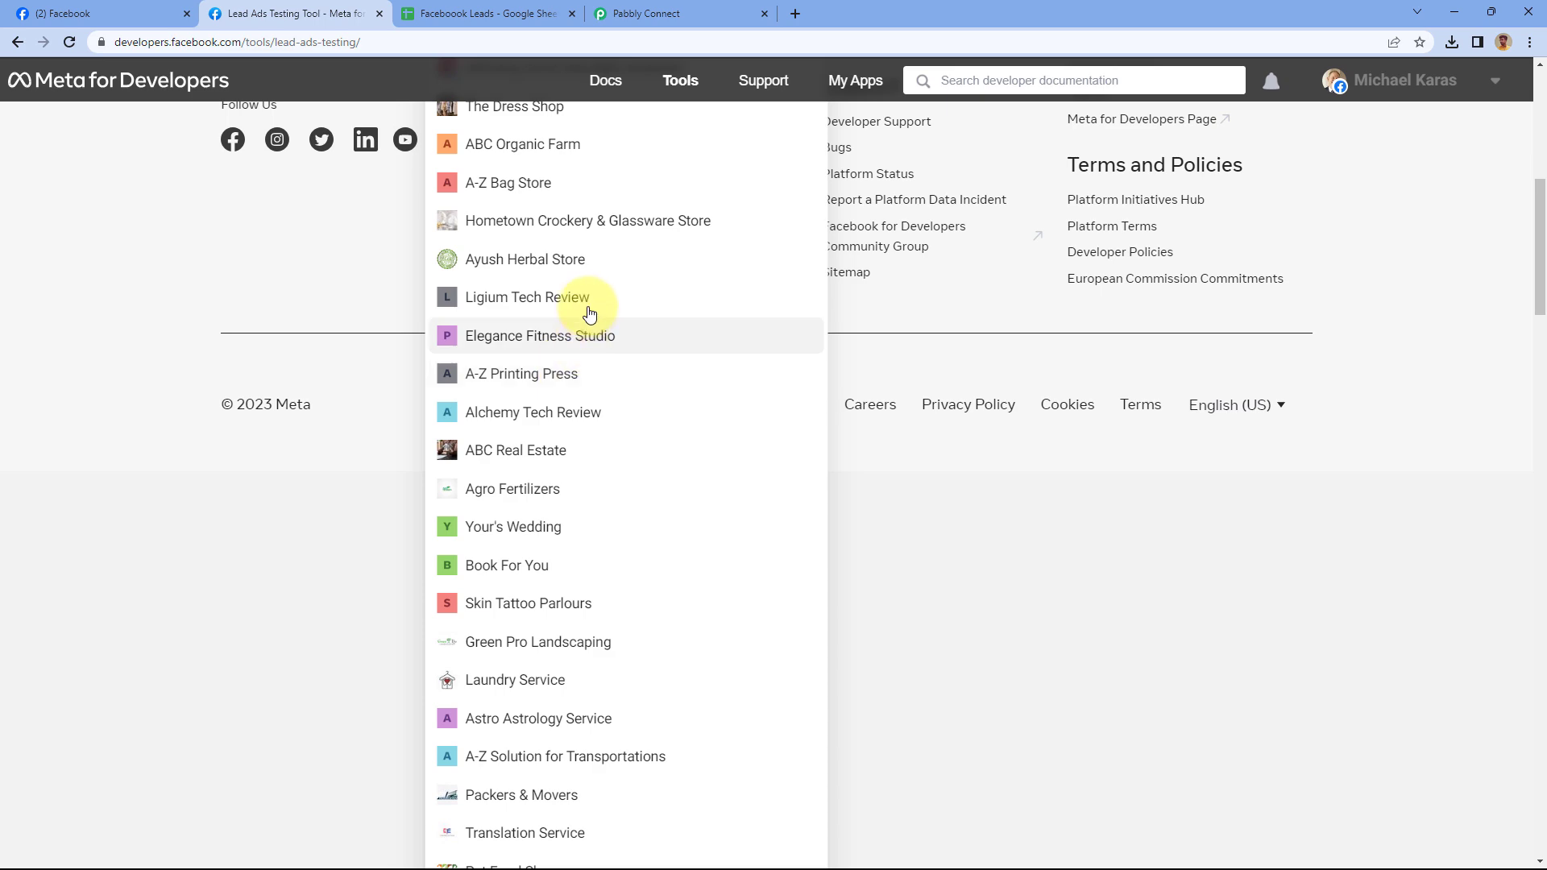
{"action": "scroll", "coordinate": [588, 328], "scroll_direction": "up", "scroll_amount": 8}
{"action": "left_click", "coordinate": [399, 254]}
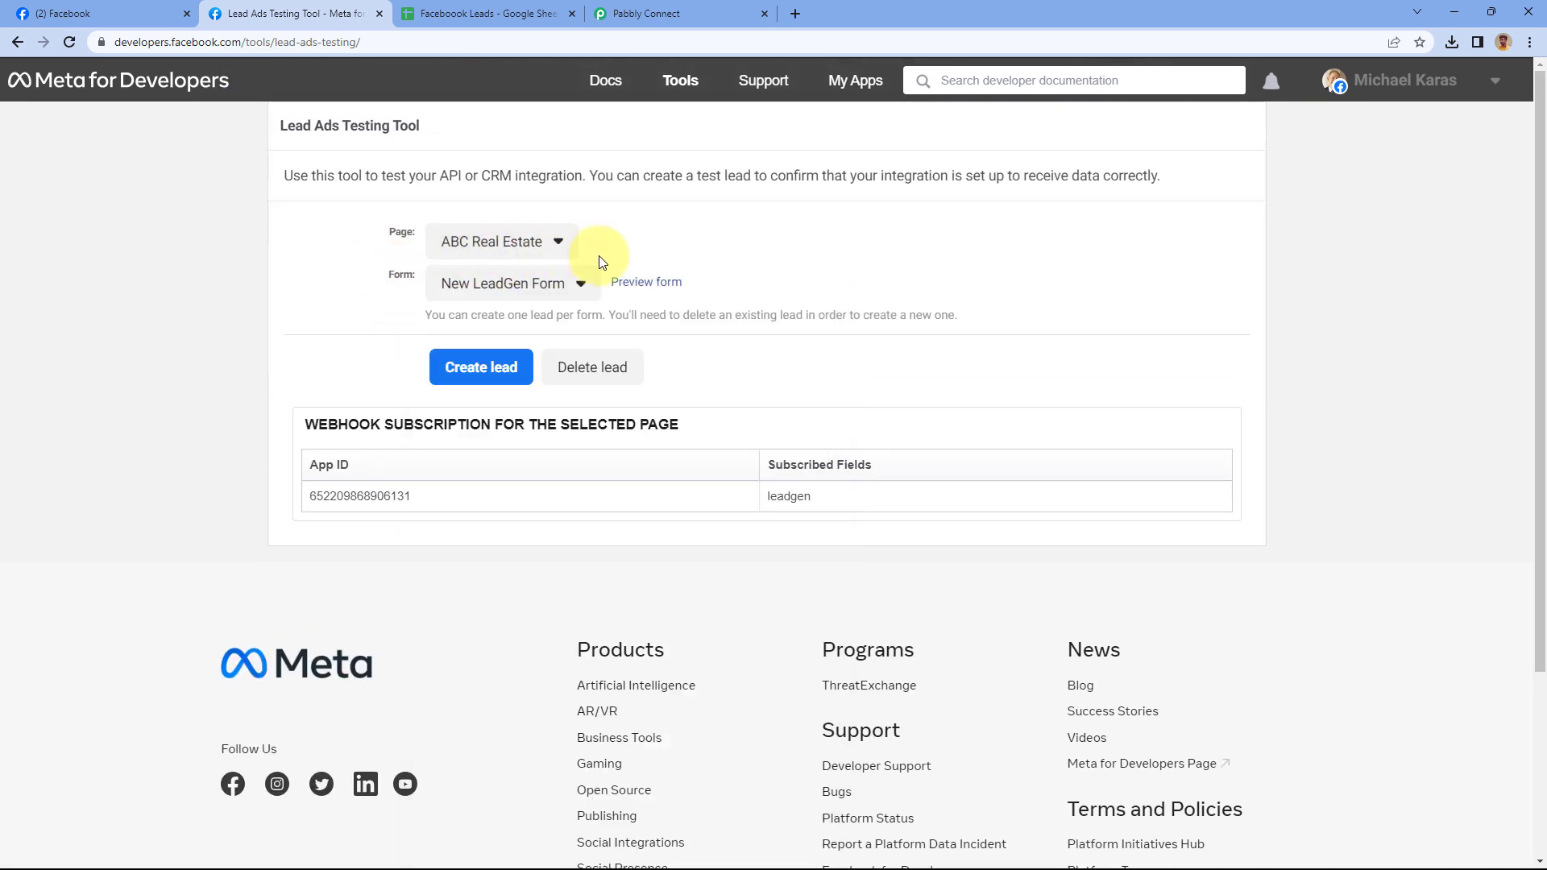
{"action": "left_click", "coordinate": [580, 288]}
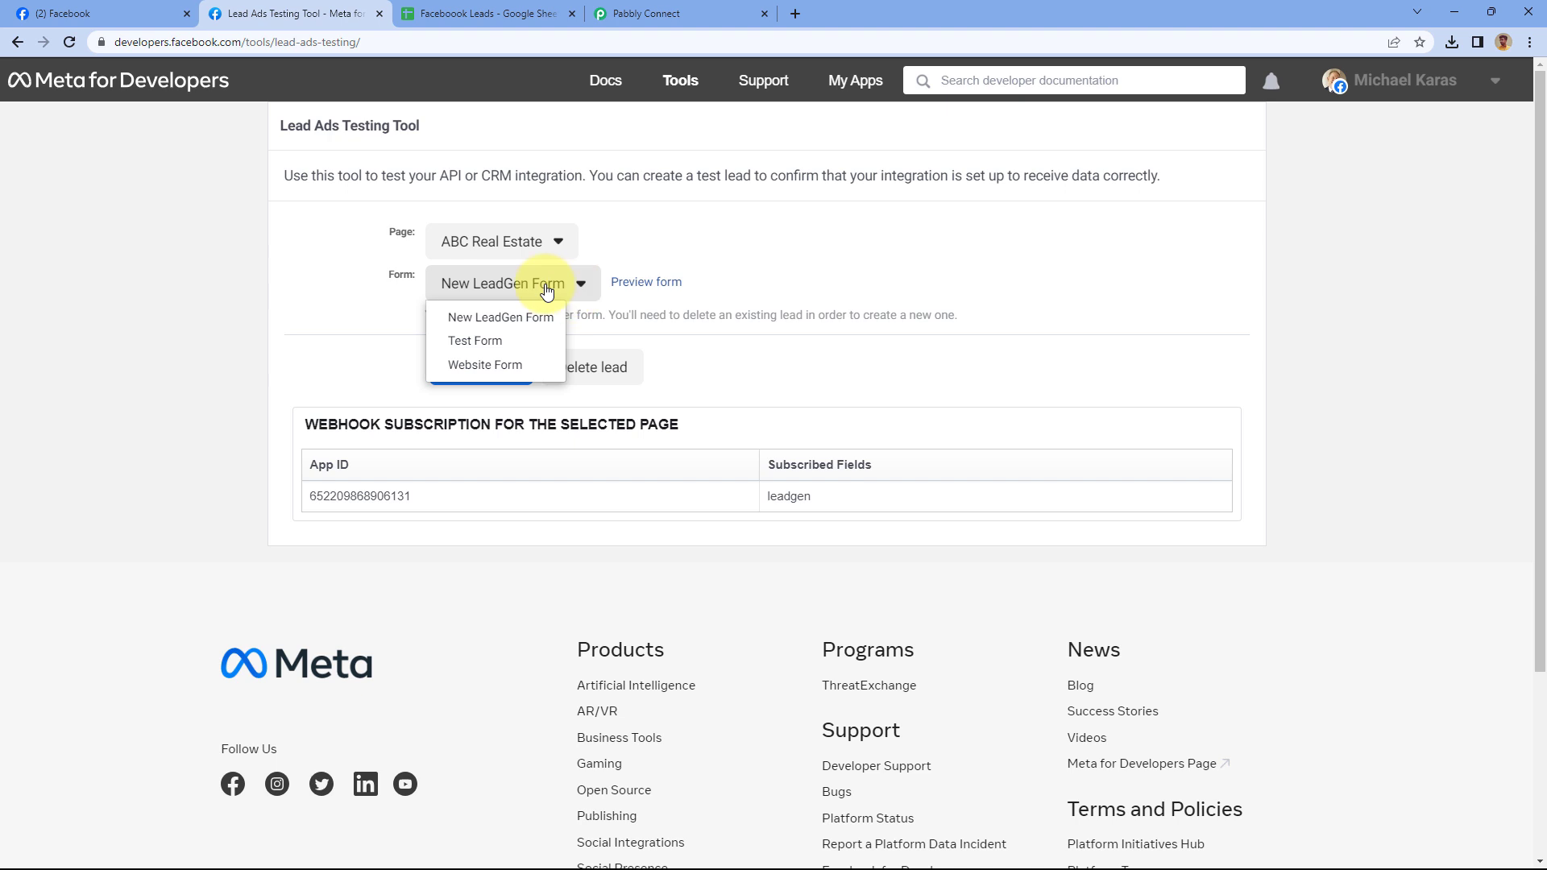
{"action": "left_click", "coordinate": [500, 367]}
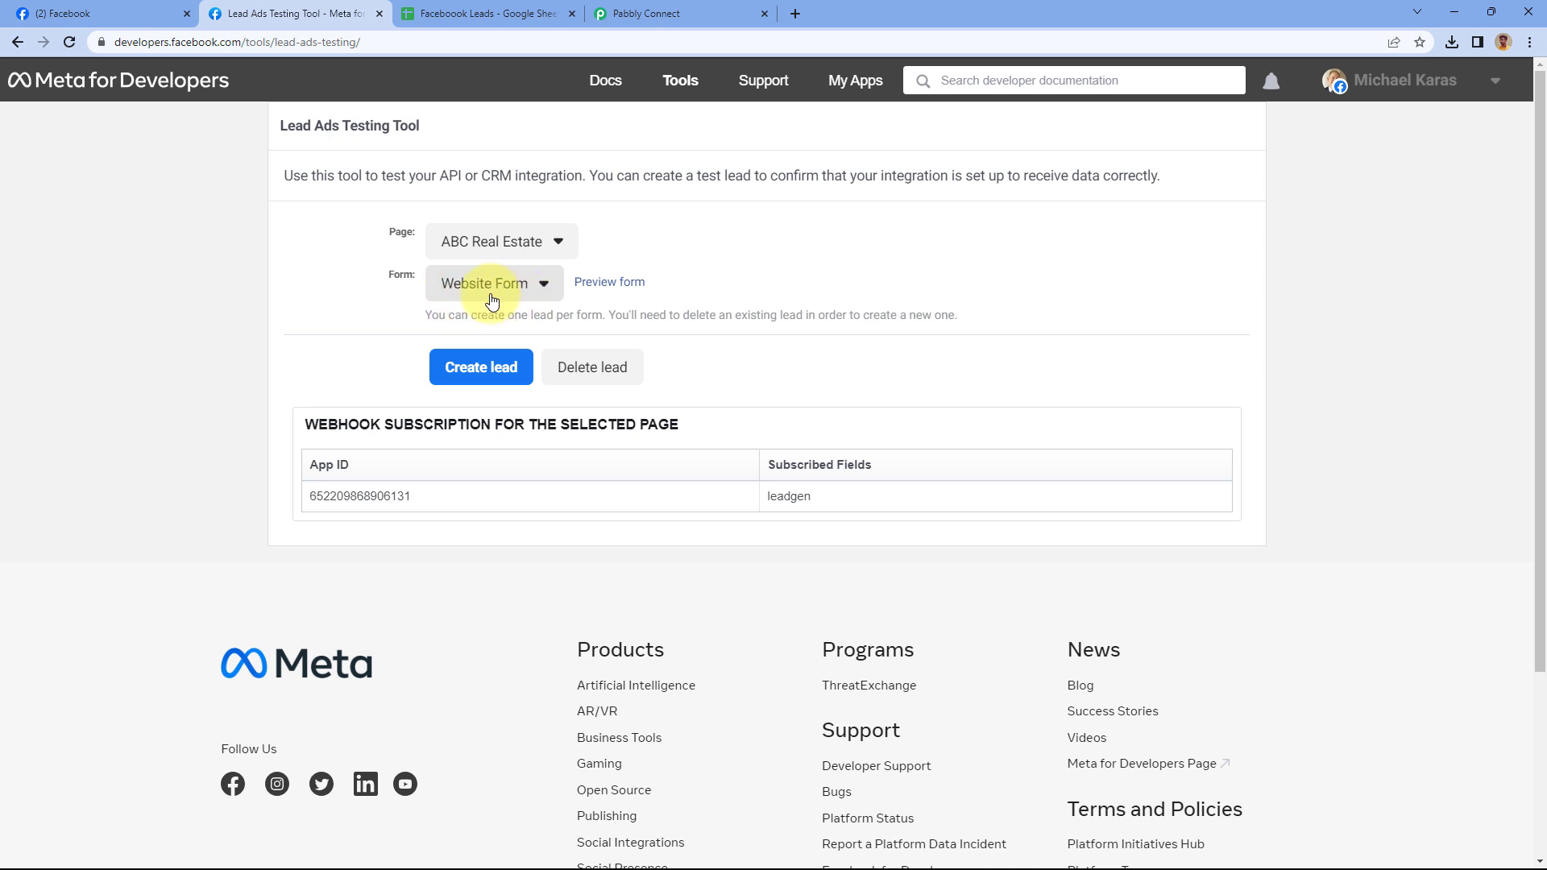
Preview the Website Form and replace the phone number with a valid test number
{"action": "left_click", "coordinate": [618, 291]}
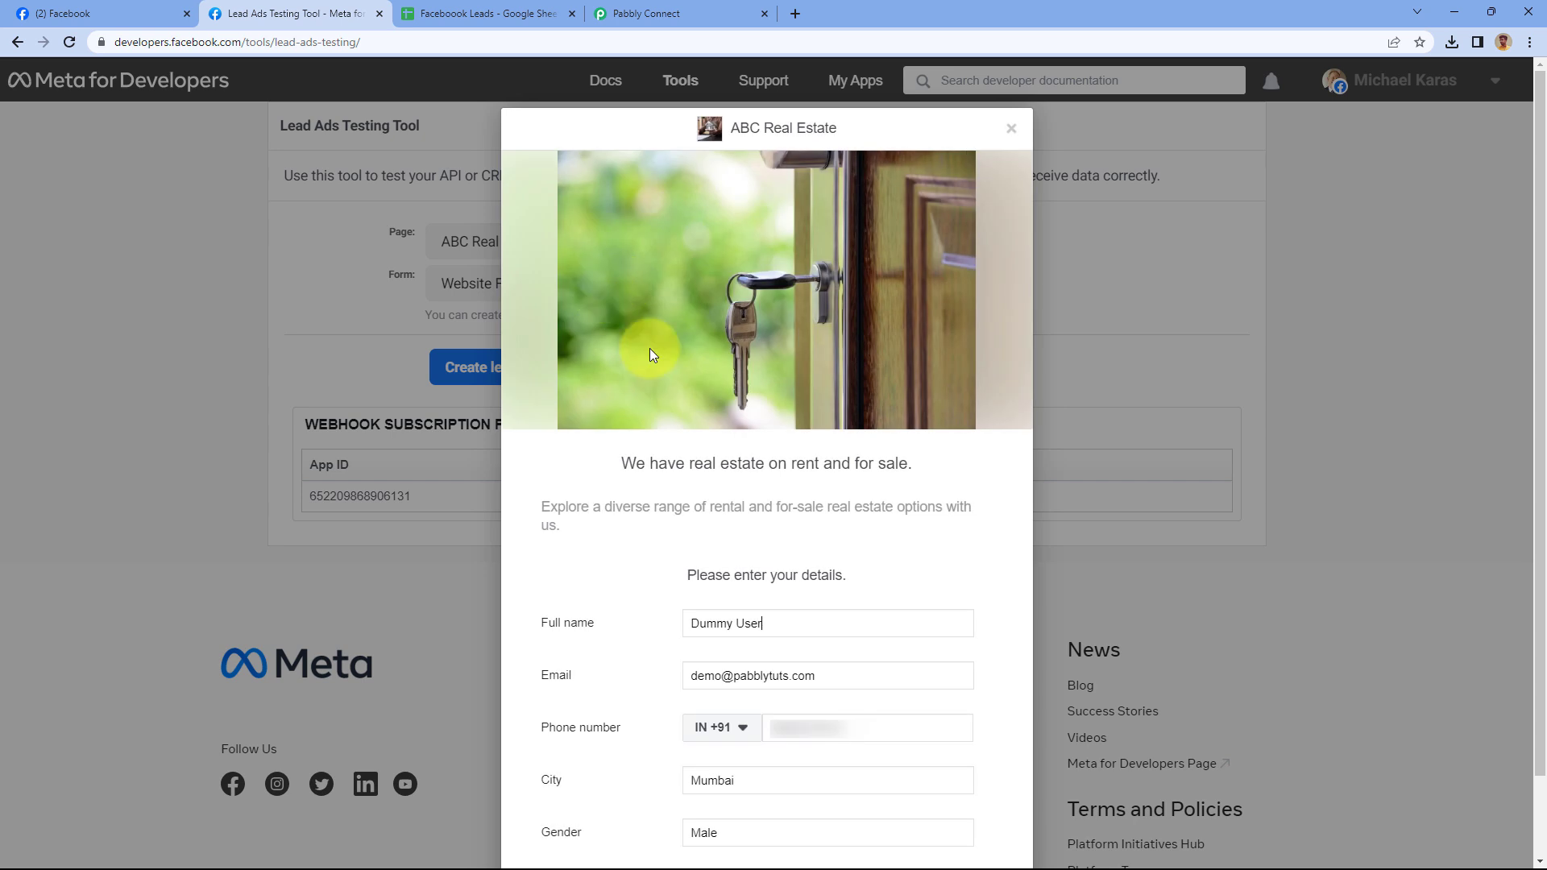
{"action": "scroll", "coordinate": [649, 366], "scroll_direction": "down", "scroll_amount": 2}
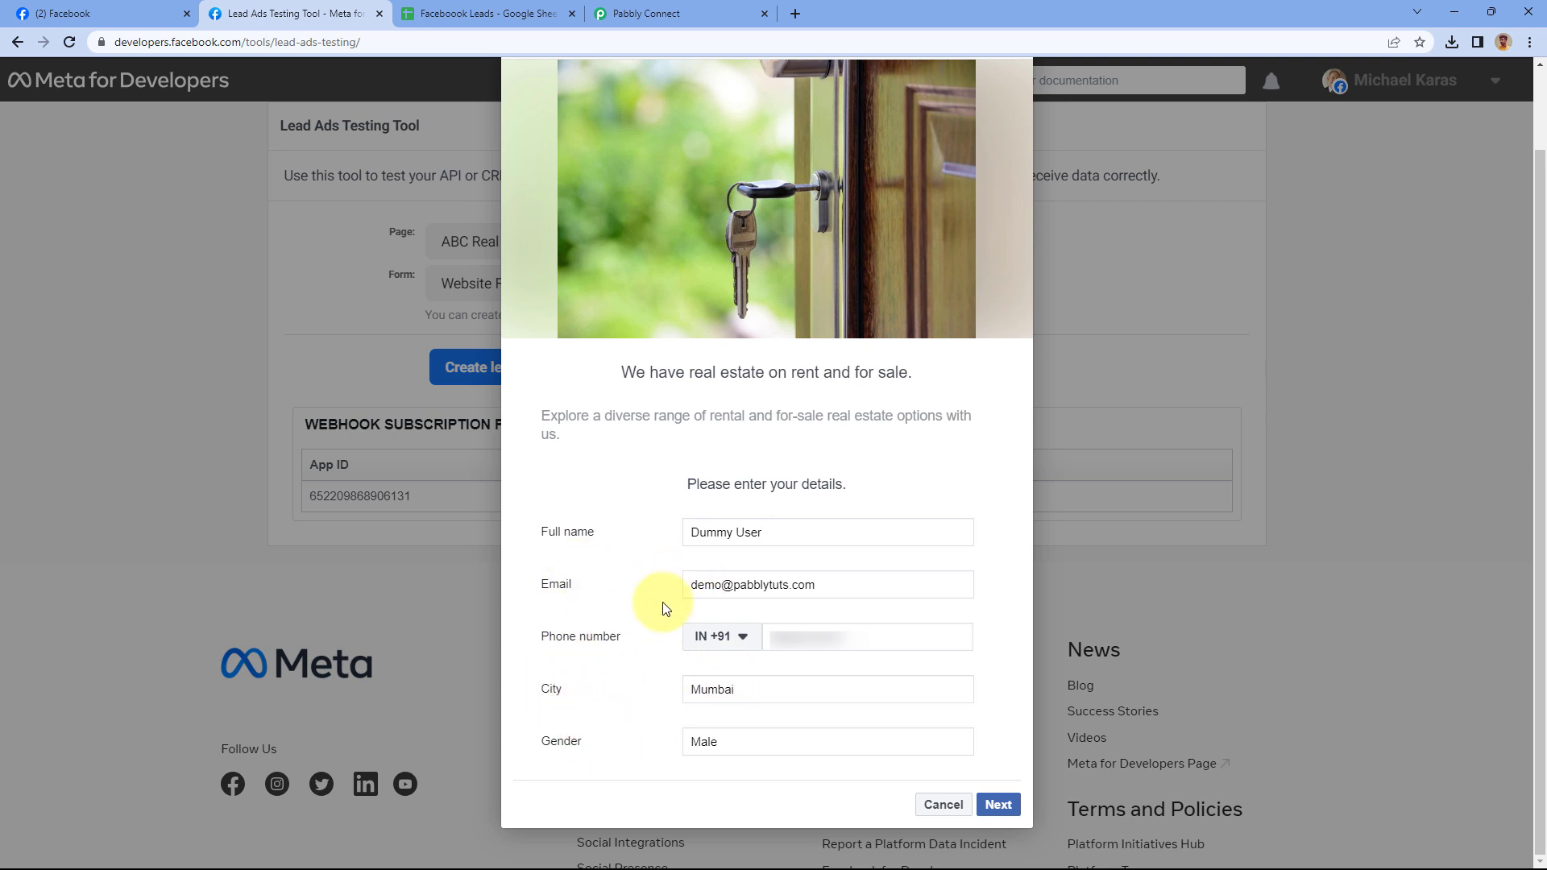
{"action": "double_click", "coordinate": [838, 637]}
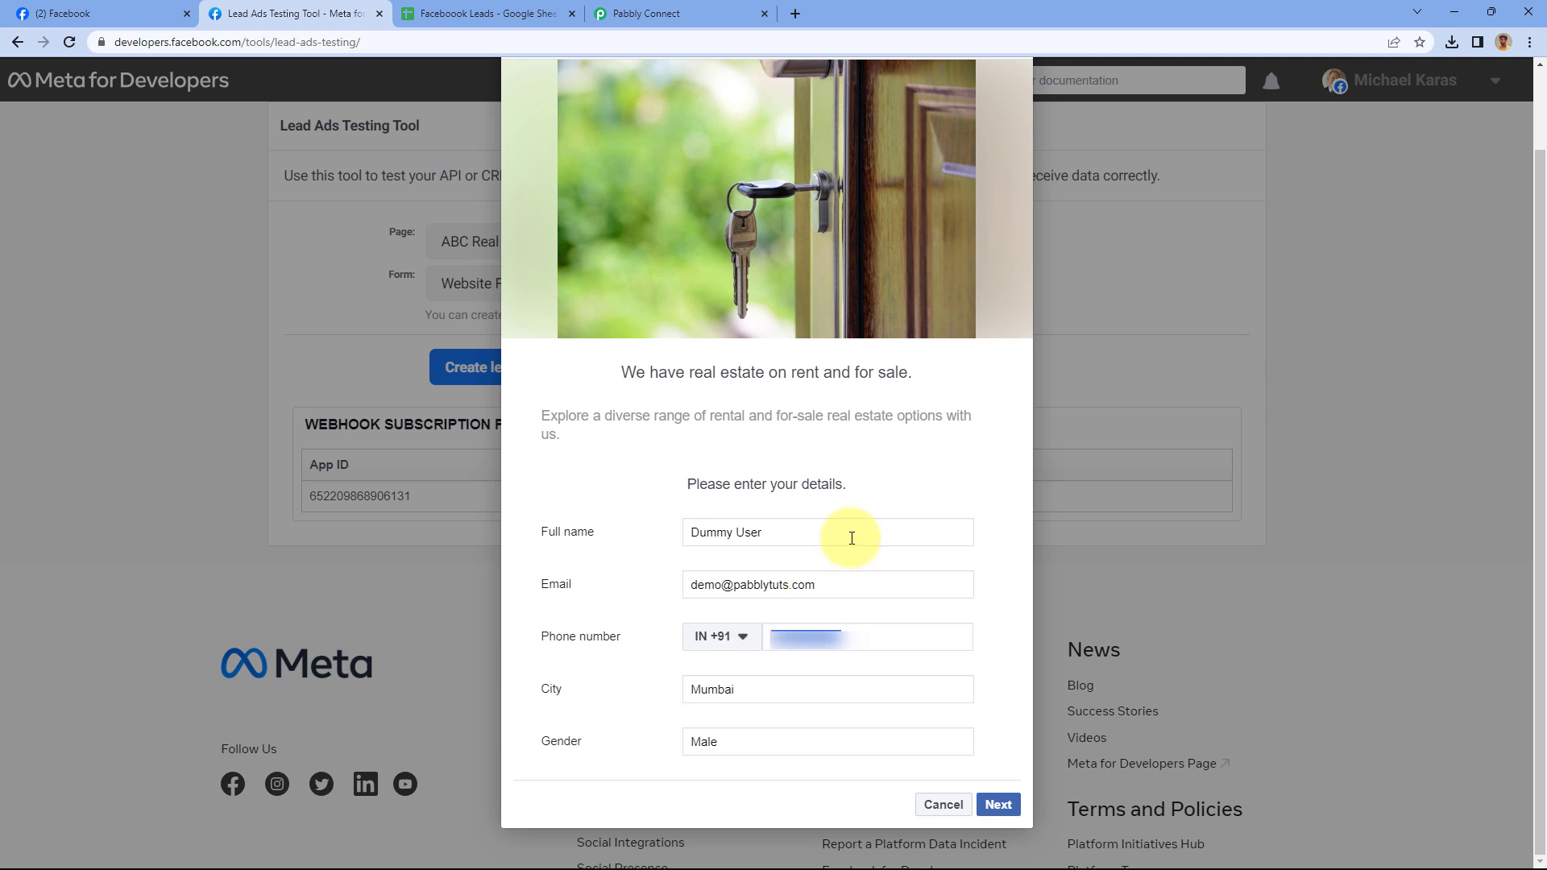
{"action": "type", "text": "1235 468 79"}
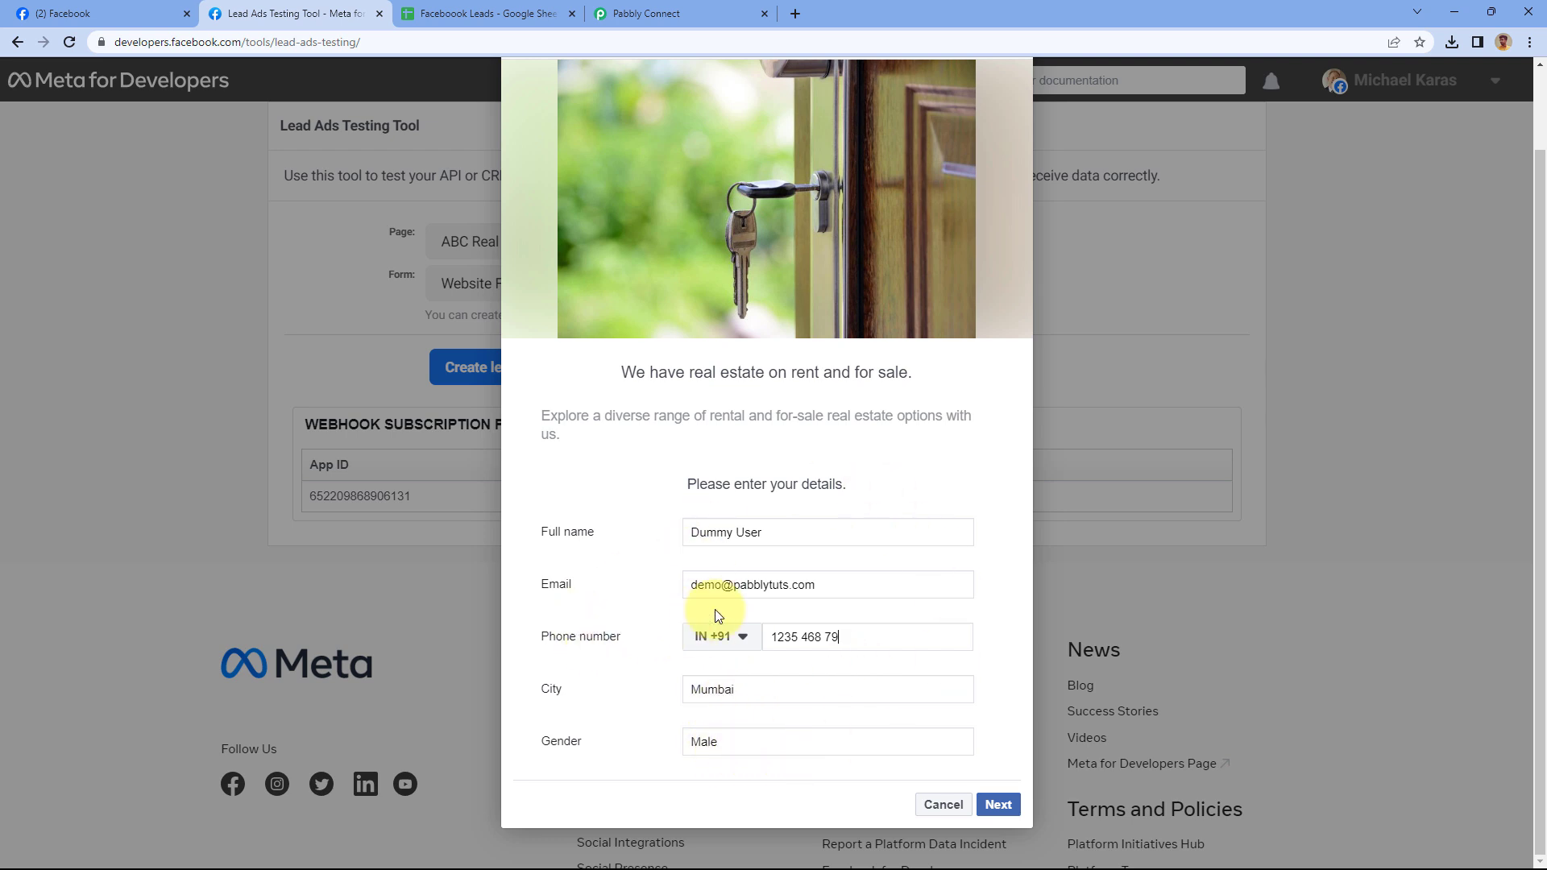
{"action": "left_click", "coordinate": [999, 803]}
{"action": "left_click", "coordinate": [870, 632]}
{"action": "type", "text": "0"}
{"action": "left_click", "coordinate": [999, 805]}
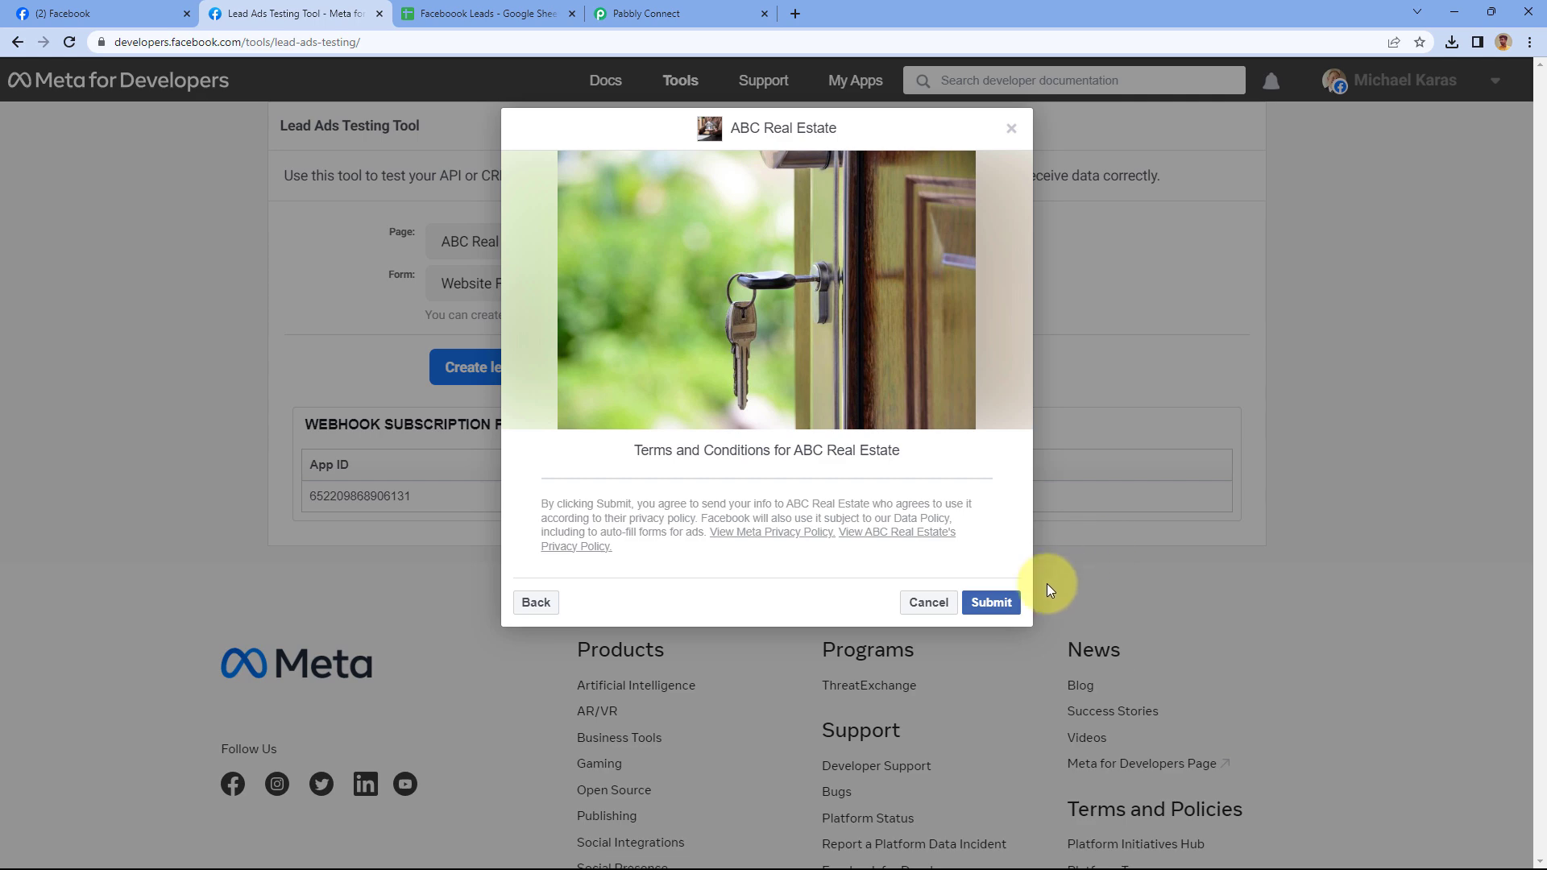
Submit the test lead, close the confirmation, and go back to Pabbly Connect
{"action": "left_click", "coordinate": [979, 603]}
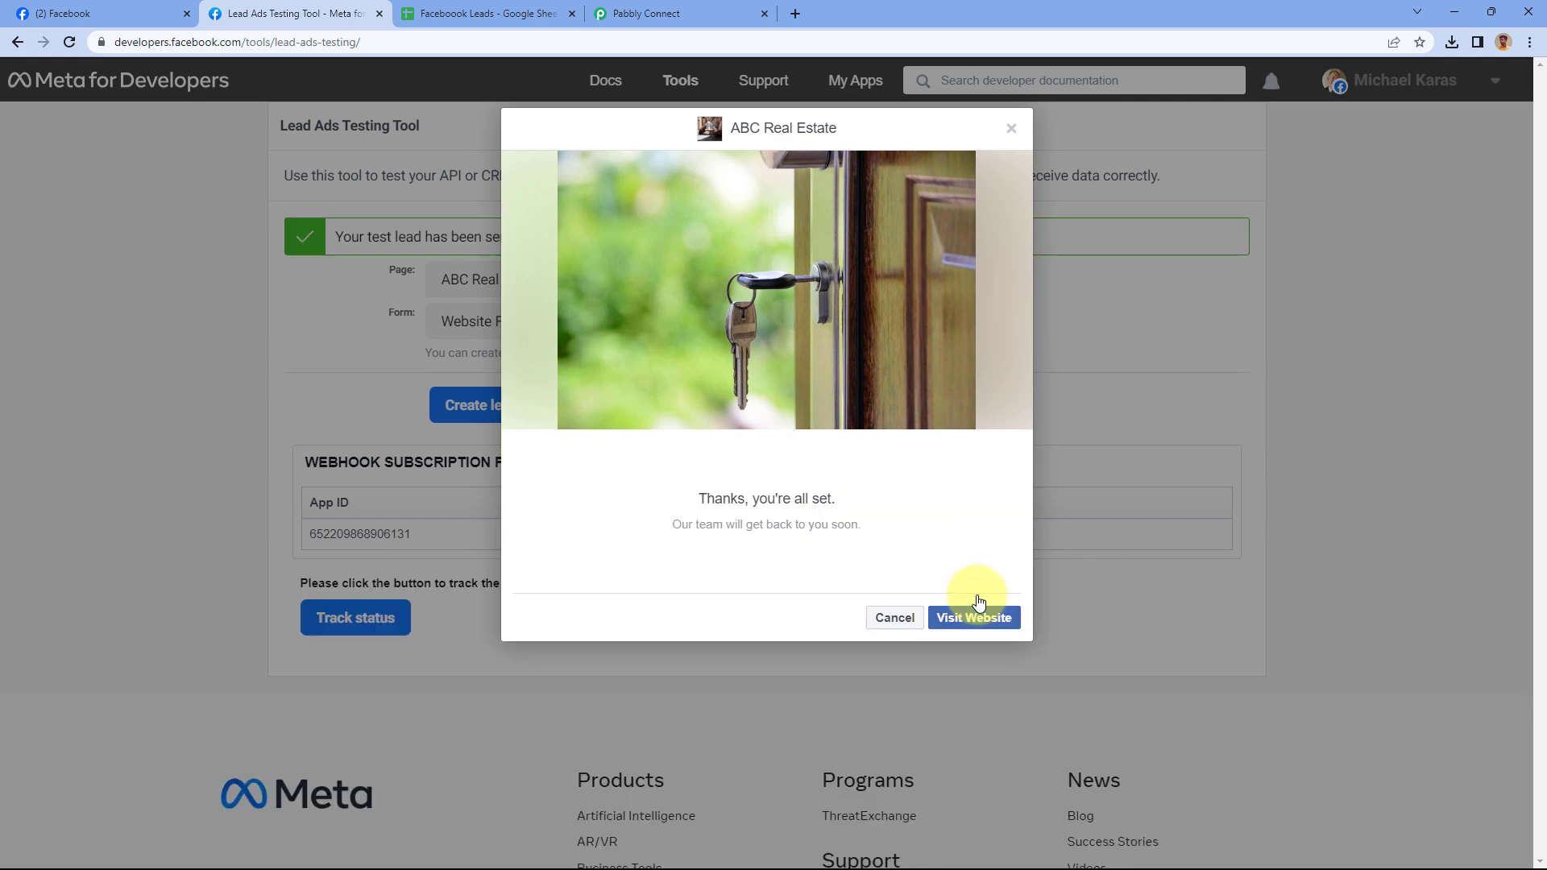
{"action": "left_click", "coordinate": [1010, 131]}
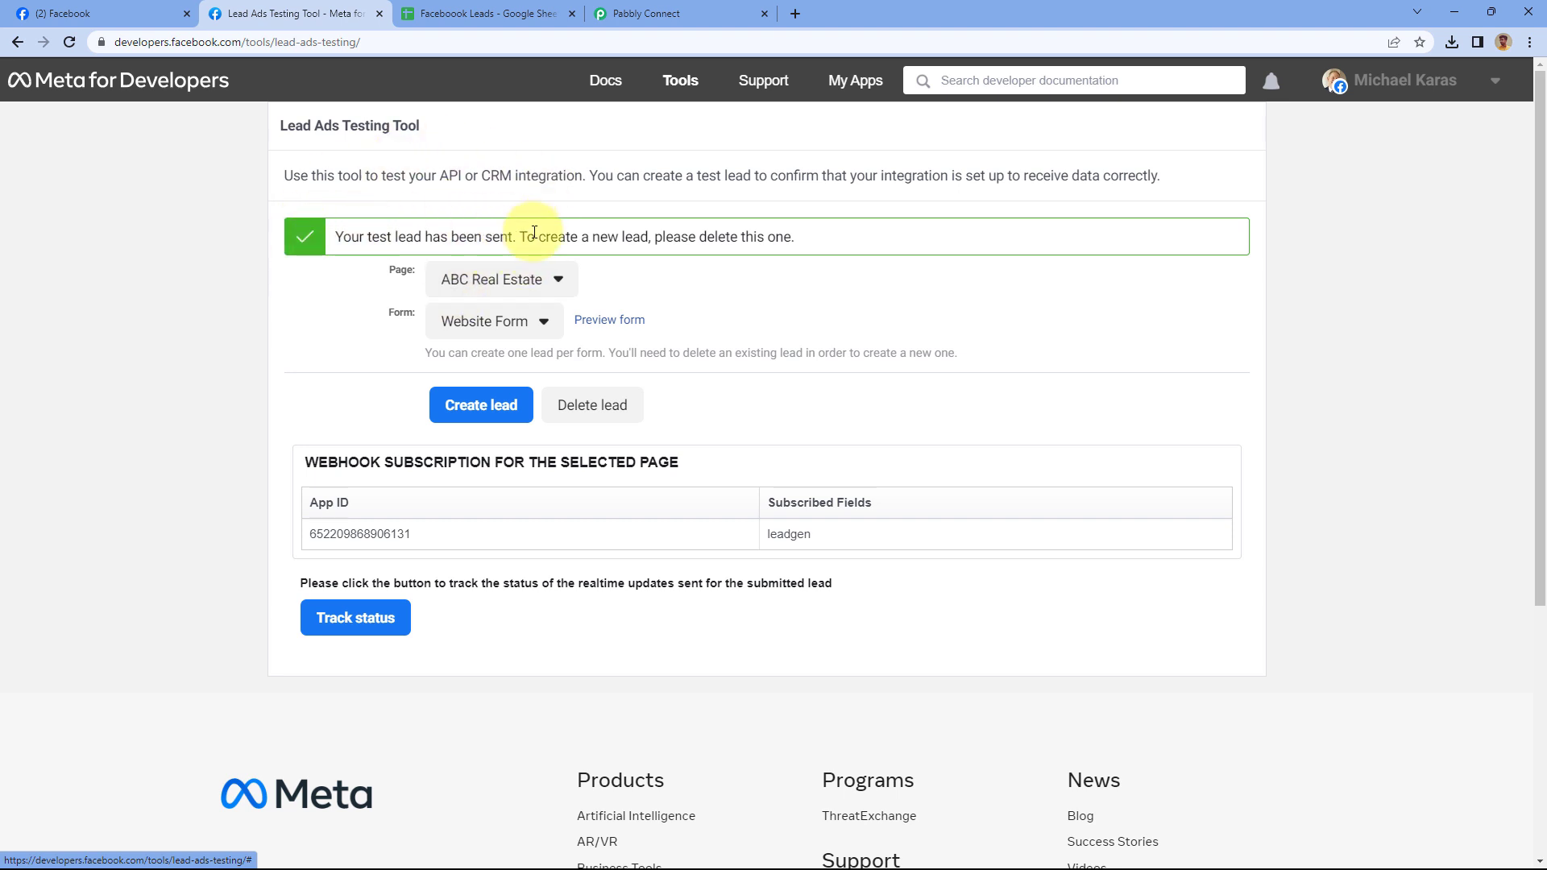
{"action": "left_click", "coordinate": [701, 8]}
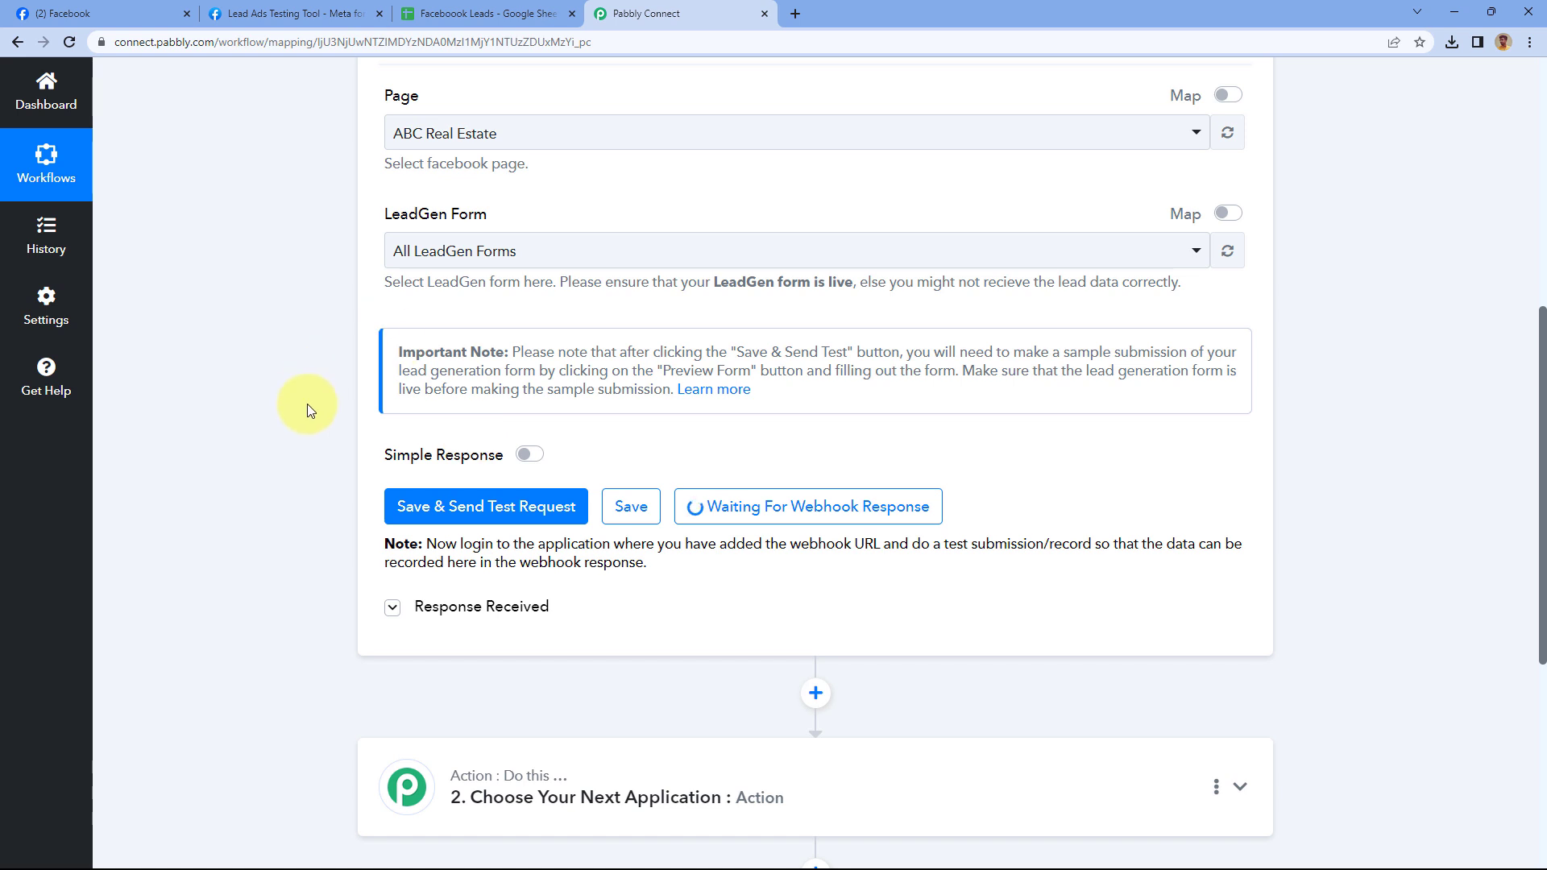
Review the captured lead's full name, email, phone, city, gender and created time values
{"action": "scroll", "coordinate": [307, 403], "scroll_direction": "down", "scroll_amount": 1}
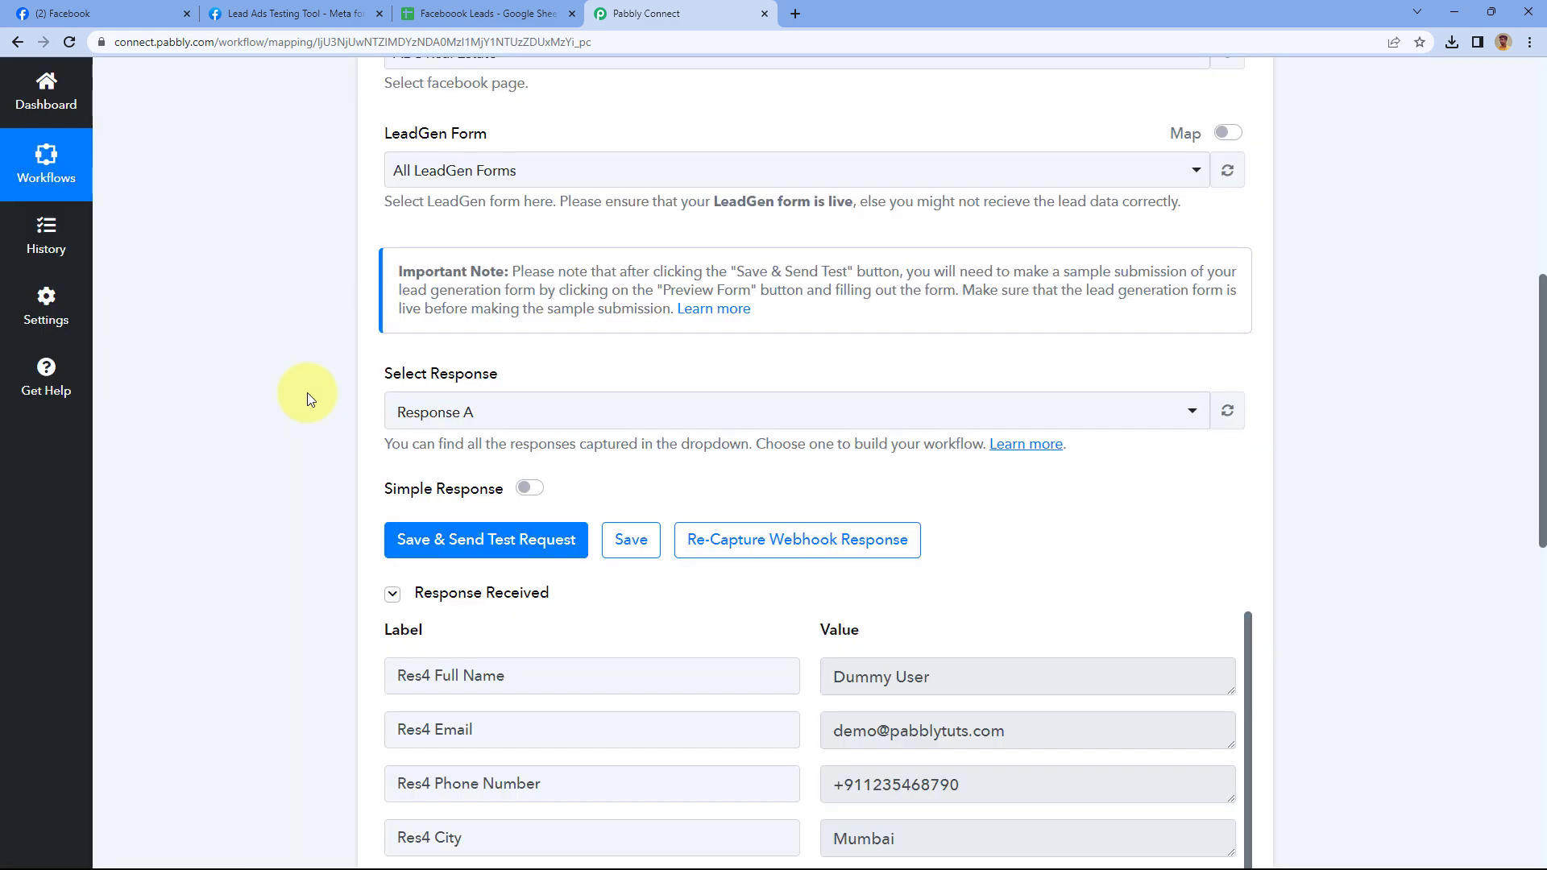
{"action": "scroll", "coordinate": [307, 394], "scroll_direction": "down", "scroll_amount": 5}
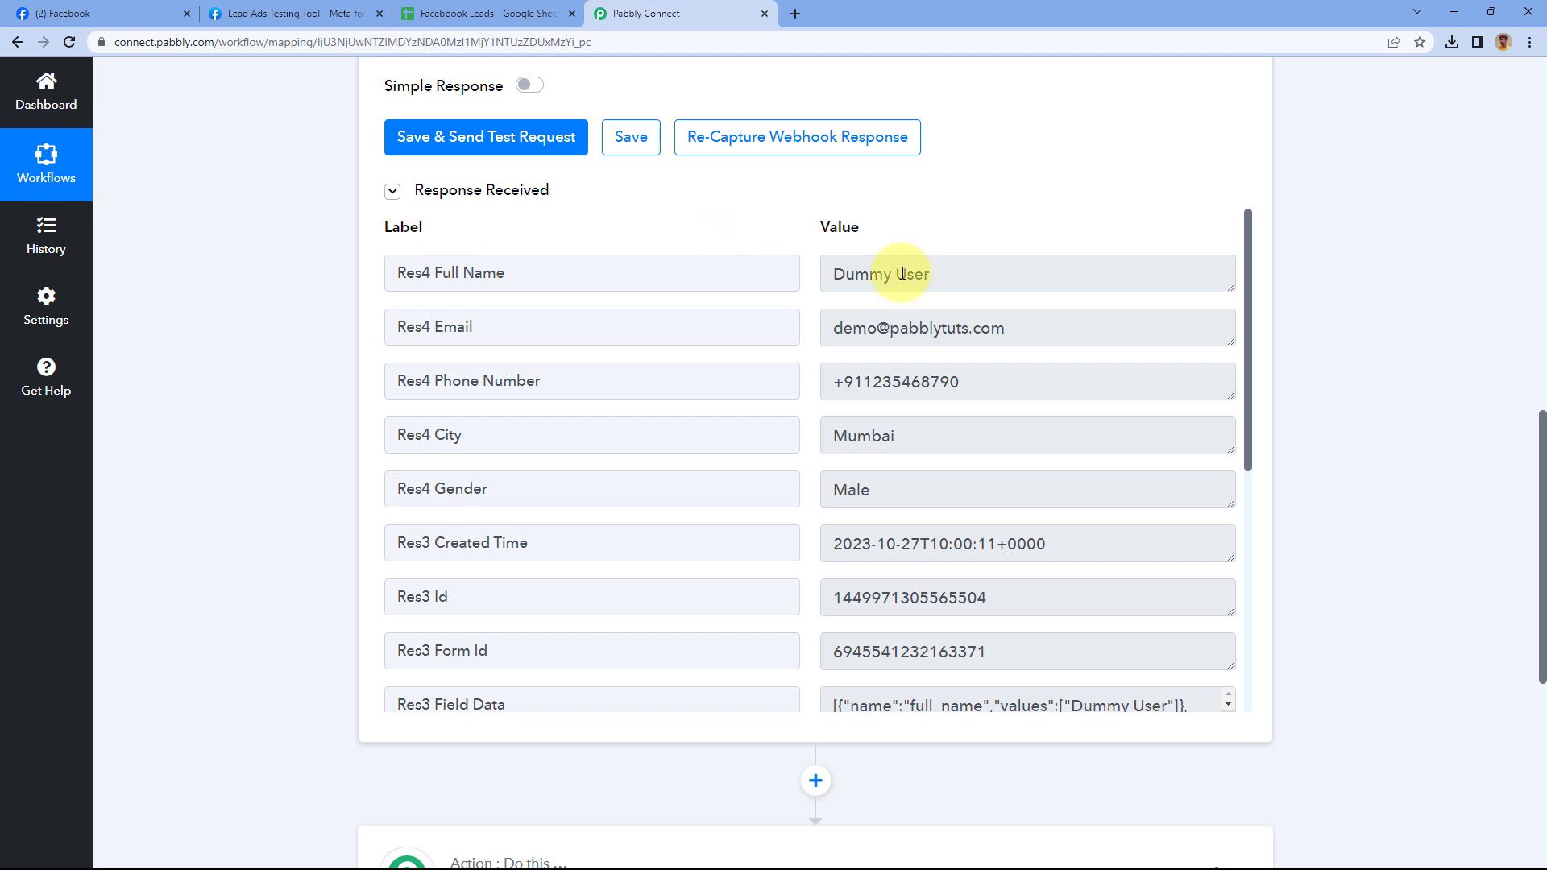
{"action": "left_click_drag", "start_coordinate": [949, 276], "coordinate": [812, 285]}
{"action": "left_click_drag", "start_coordinate": [1024, 331], "coordinate": [822, 327]}
{"action": "left_click_drag", "start_coordinate": [986, 386], "coordinate": [844, 379]}
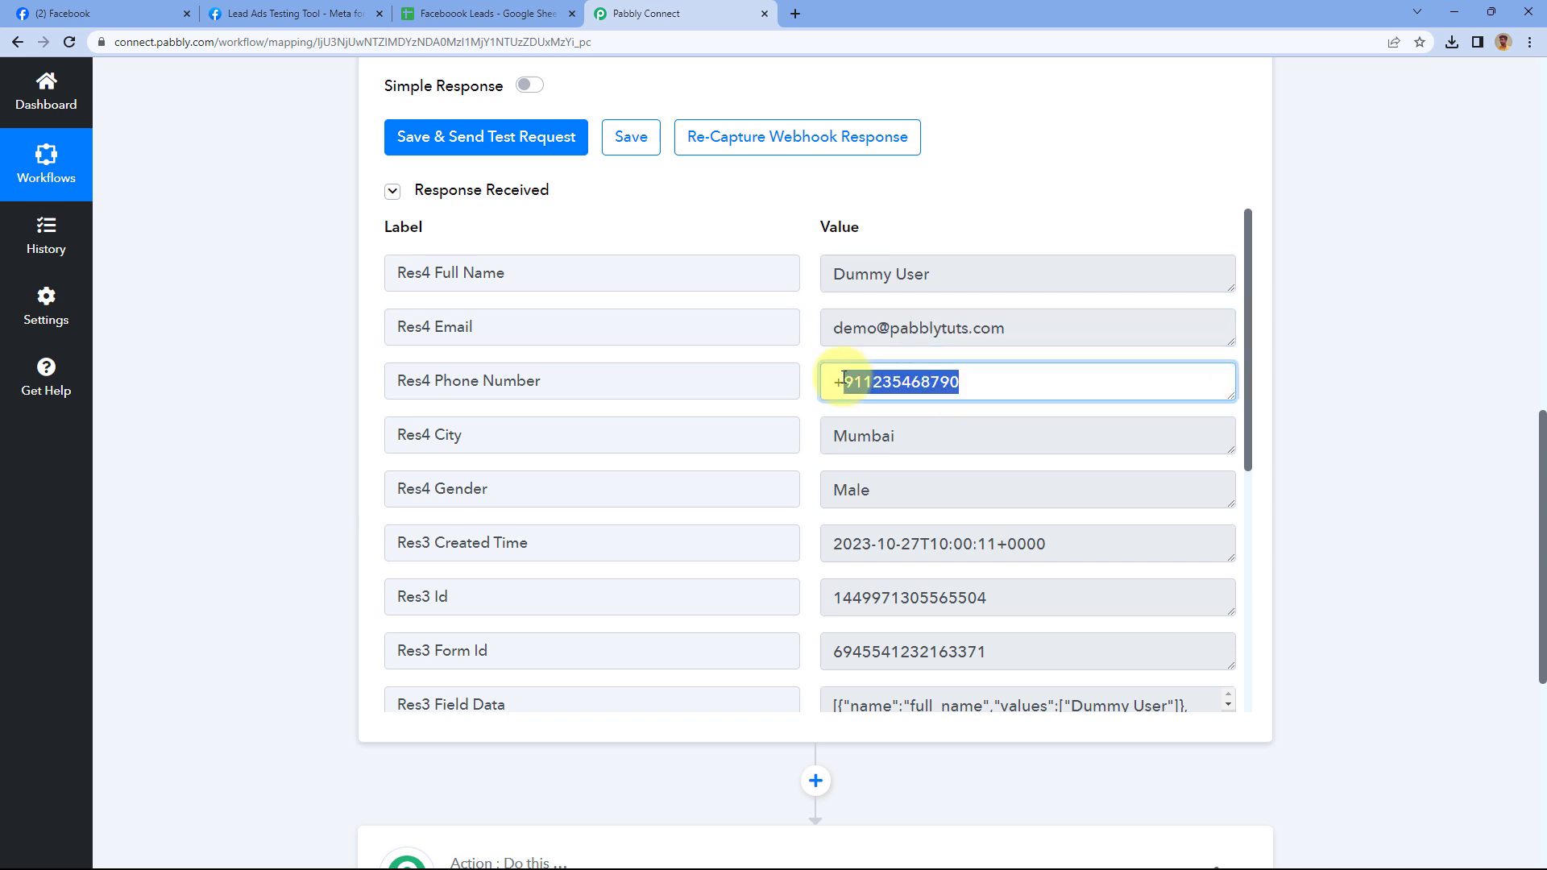
{"action": "left_click_drag", "start_coordinate": [898, 427], "coordinate": [814, 437]}
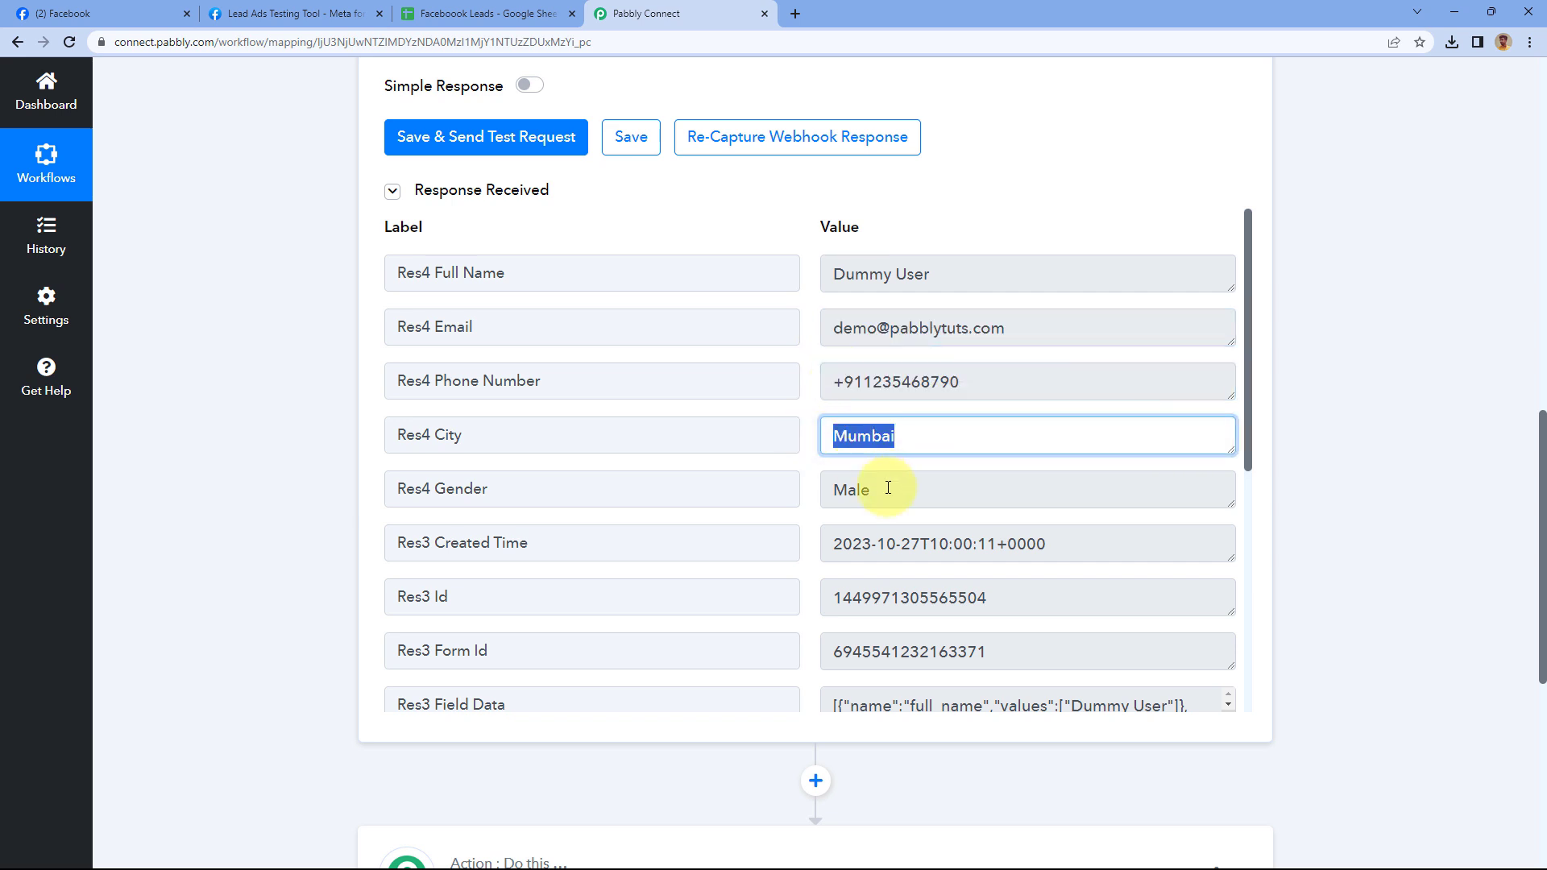
{"action": "left_click_drag", "start_coordinate": [887, 487], "coordinate": [833, 472]}
{"action": "left_click_drag", "start_coordinate": [1078, 531], "coordinate": [795, 494]}
{"action": "scroll", "coordinate": [808, 415], "scroll_direction": "down", "scroll_amount": 1}
{"action": "scroll", "coordinate": [808, 415], "scroll_direction": "down", "scroll_amount": 2}
{"action": "left_click_drag", "start_coordinate": [830, 300], "coordinate": [1063, 300]}
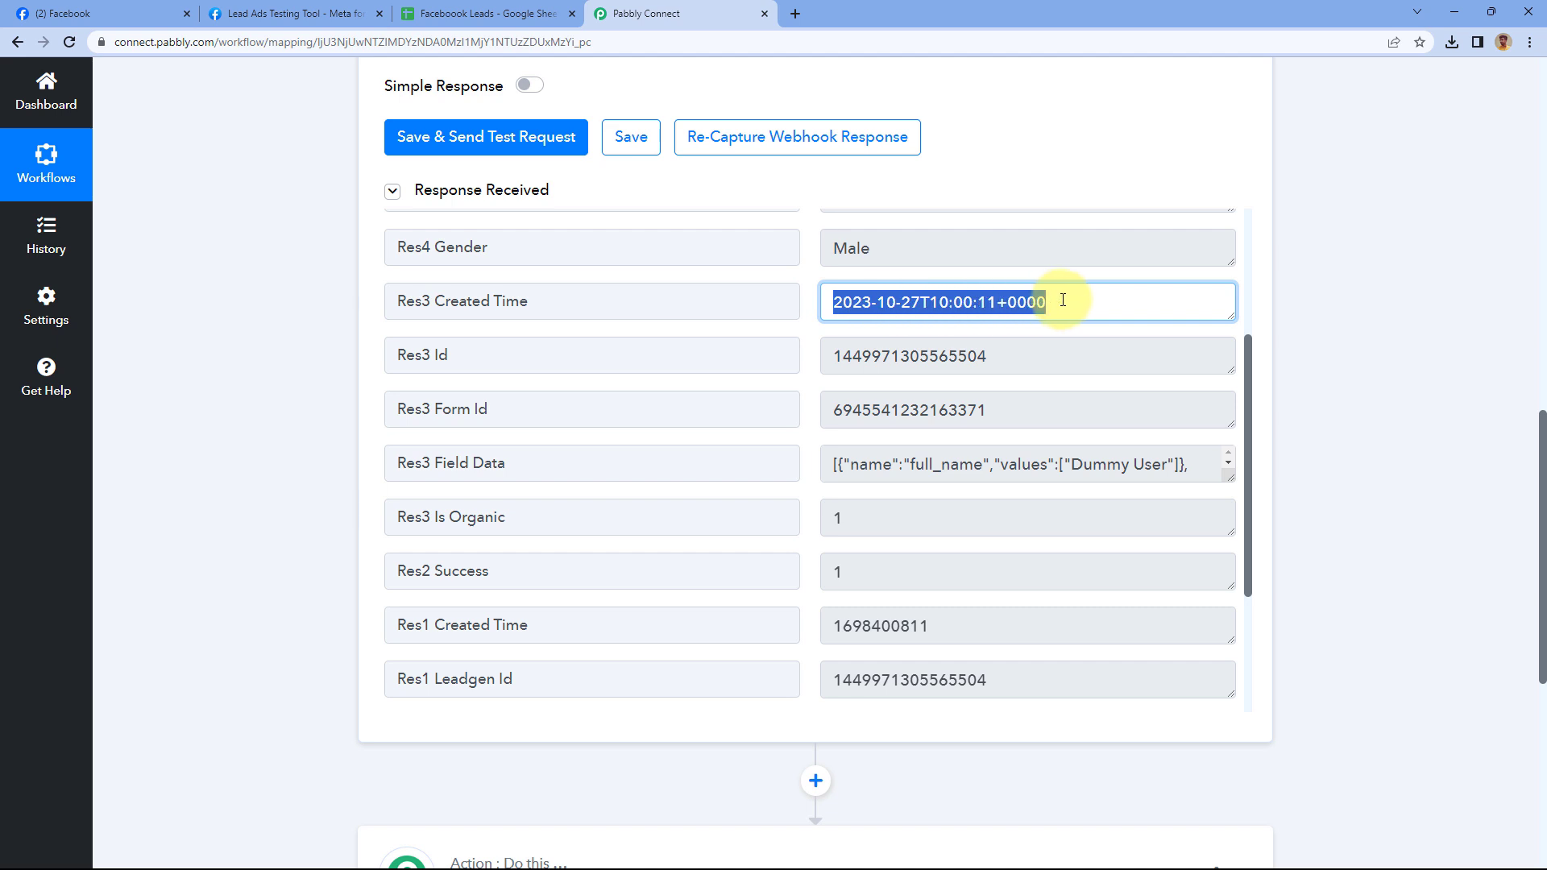
{"action": "left_click", "coordinate": [1063, 299]}
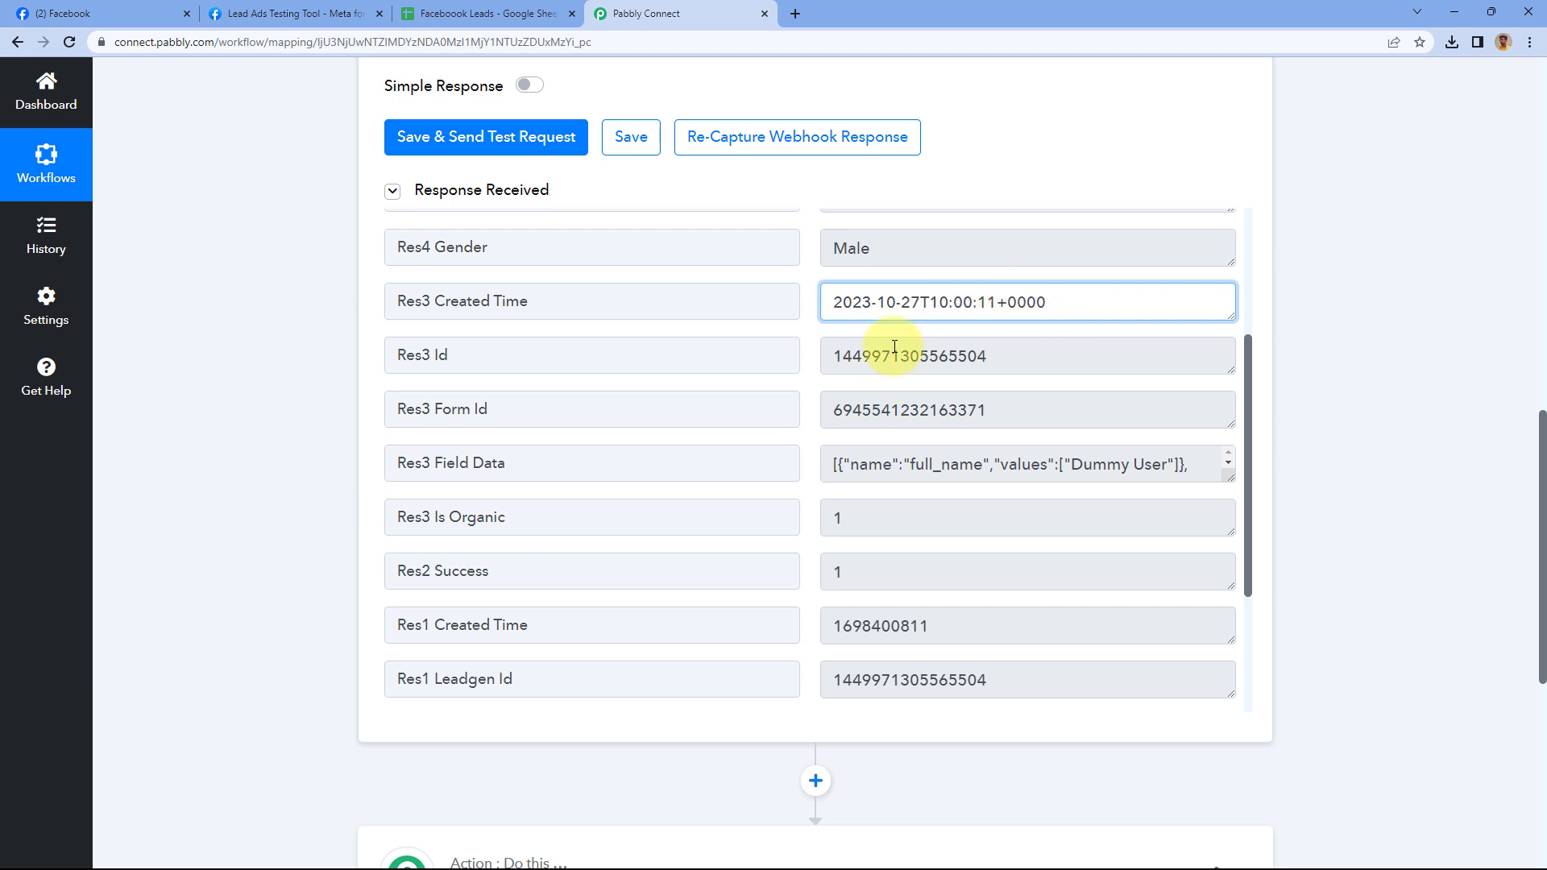
Compare the captured Res3 Form Id against the forms listed in the Lead Ads Testing Tool
{"action": "left_click_drag", "start_coordinate": [1009, 355], "coordinate": [765, 356]}
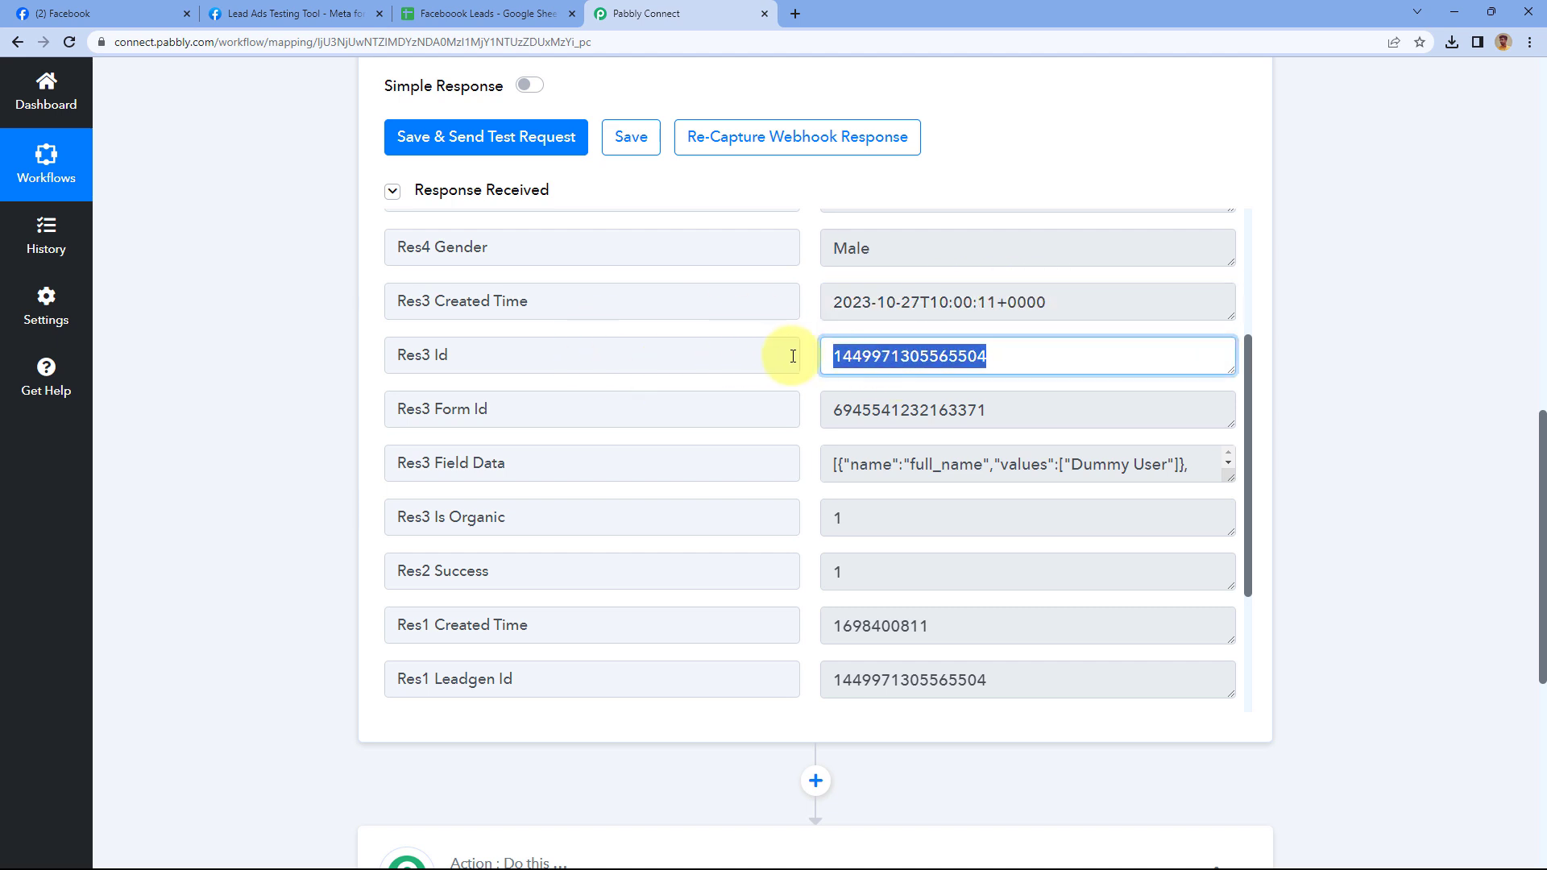
{"action": "left_click_drag", "start_coordinate": [997, 410], "coordinate": [797, 407]}
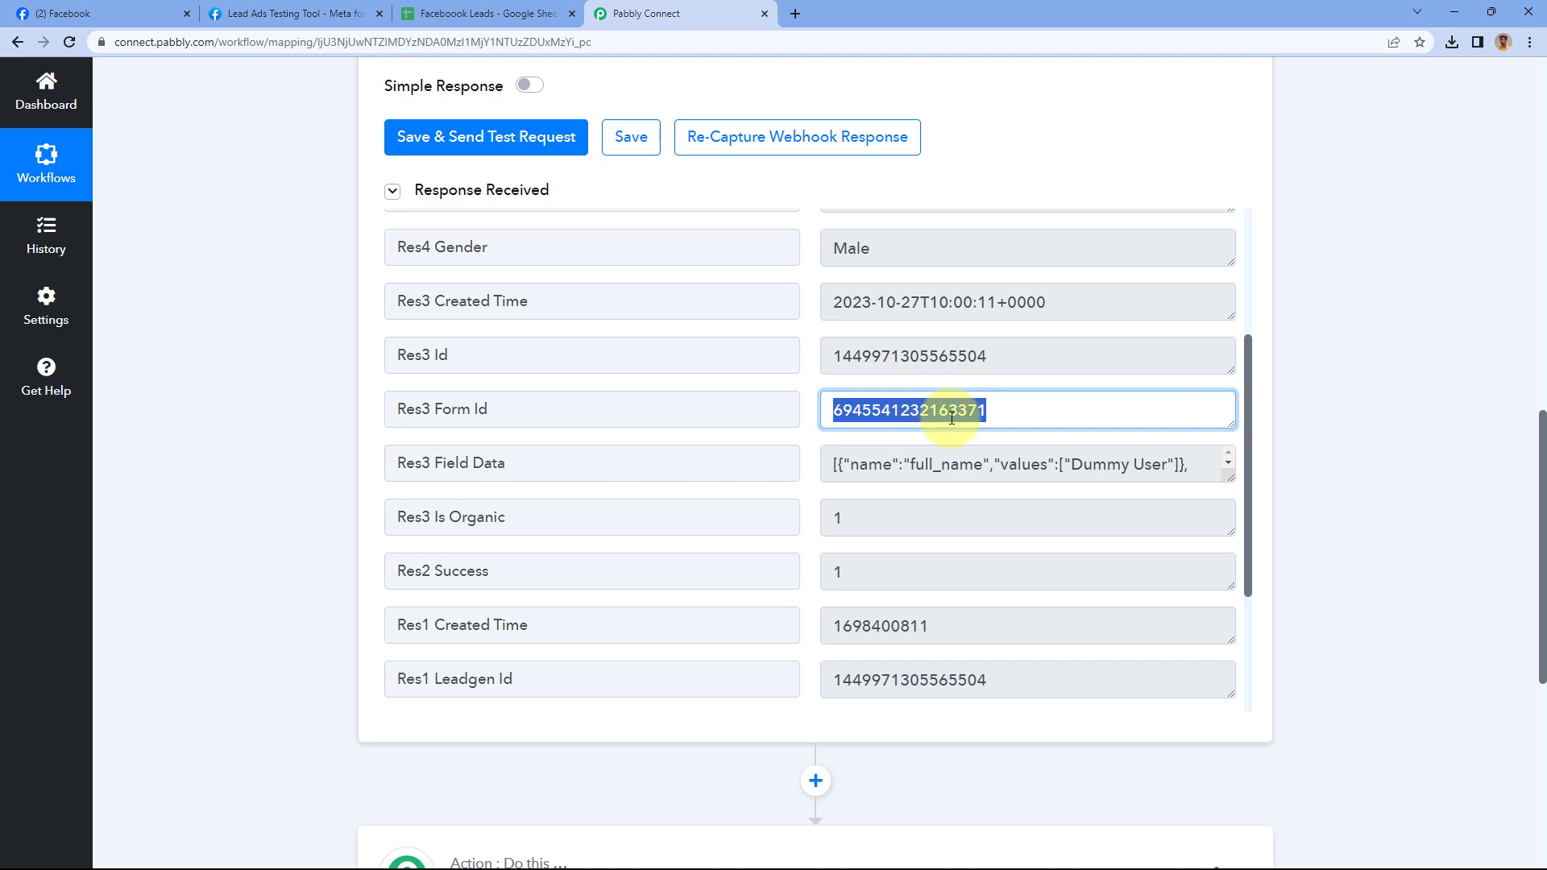
{"action": "left_click", "coordinate": [298, 11]}
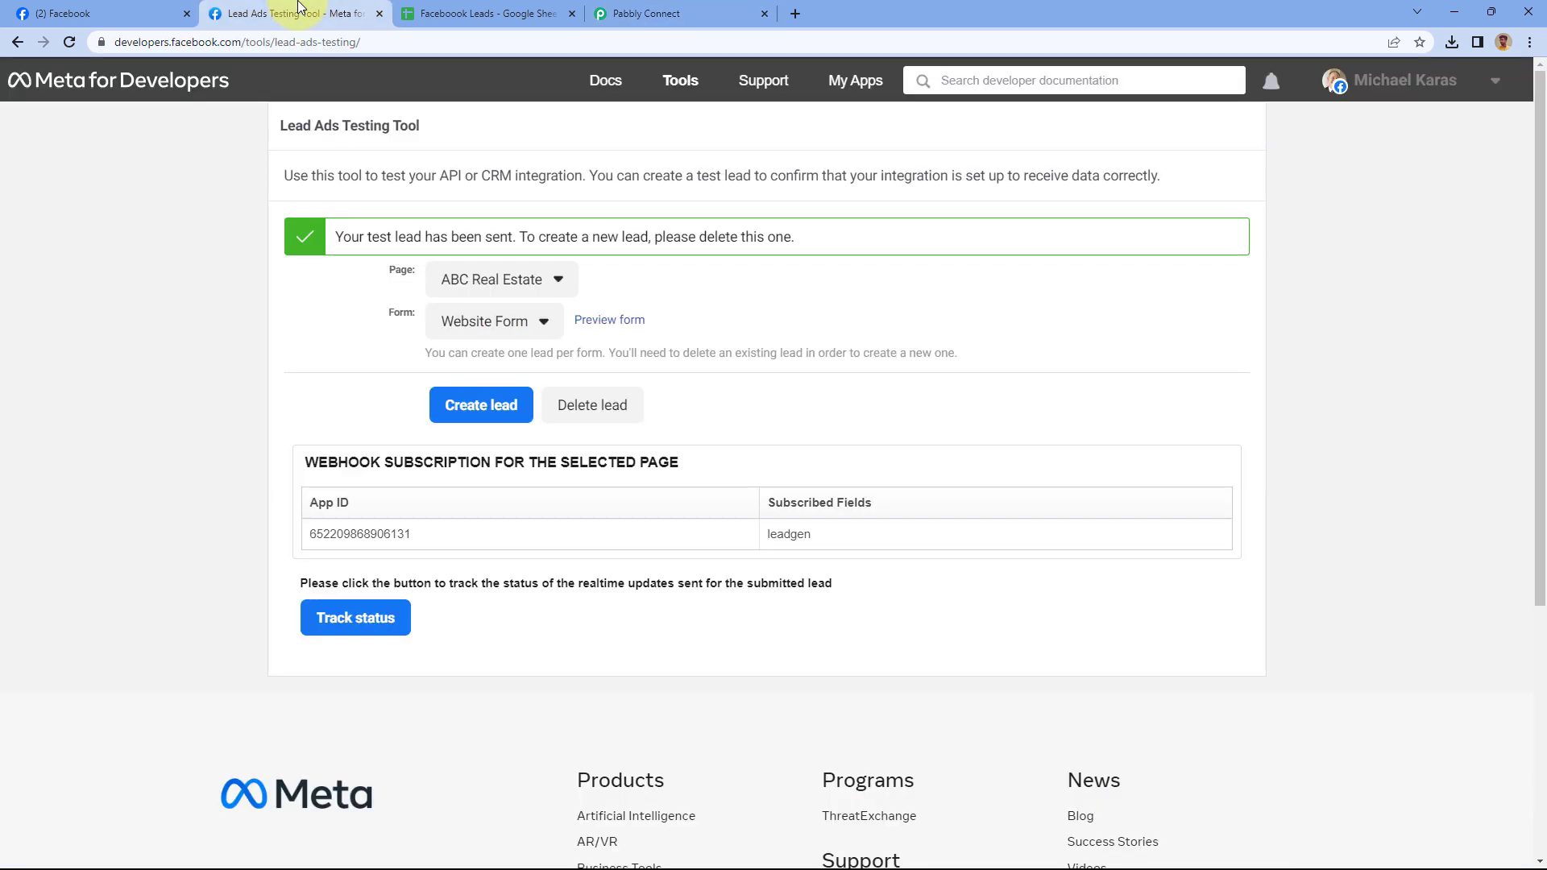
{"action": "left_click", "coordinate": [536, 327]}
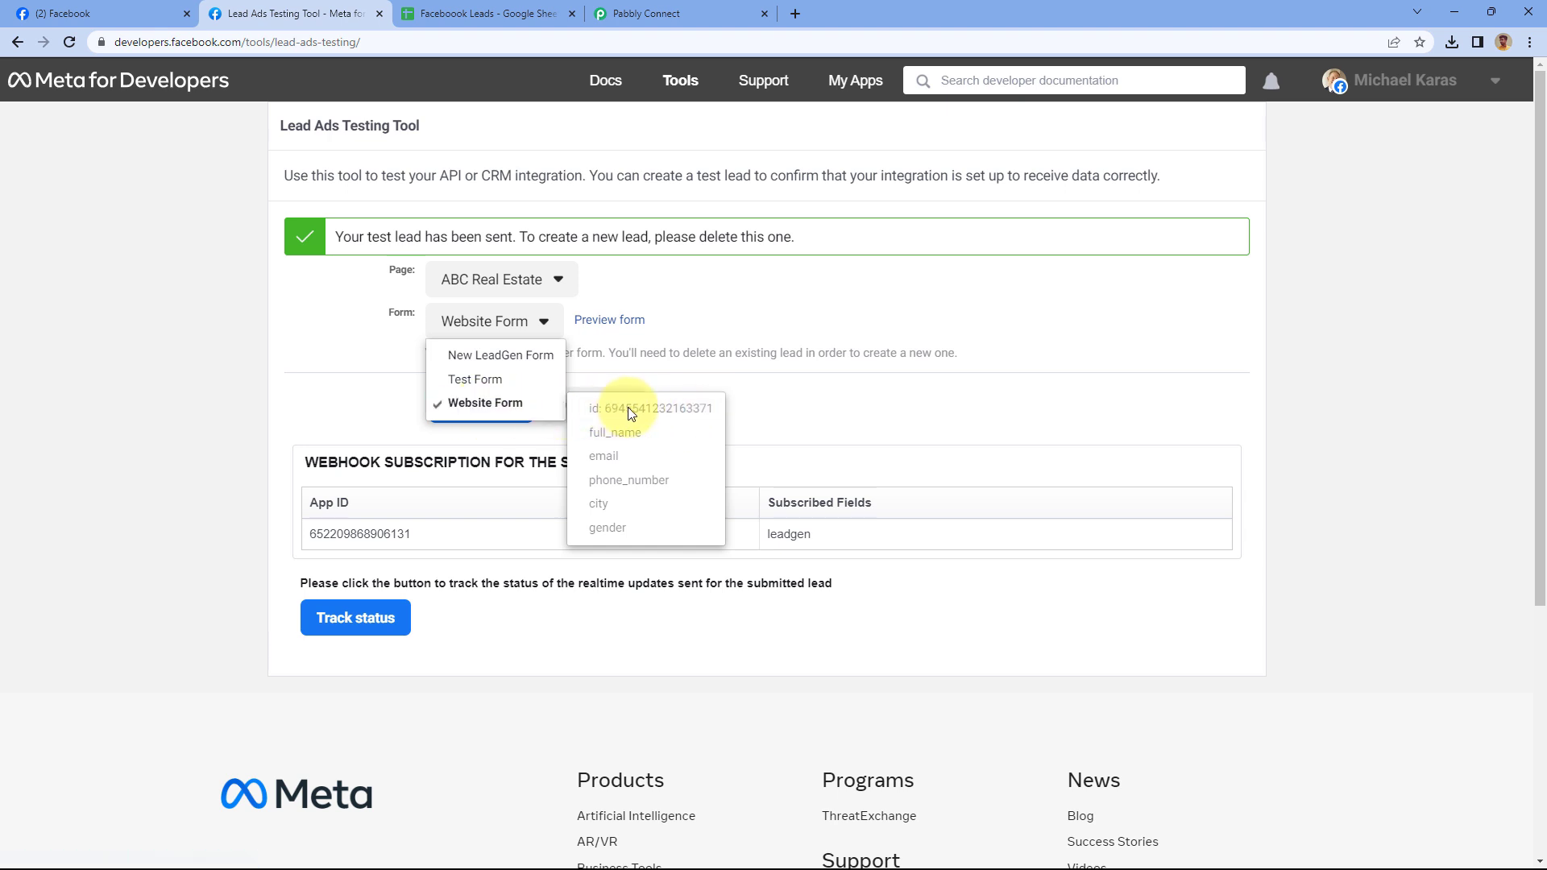
{"action": "left_click", "coordinate": [693, 278]}
{"action": "left_click", "coordinate": [667, 12]}
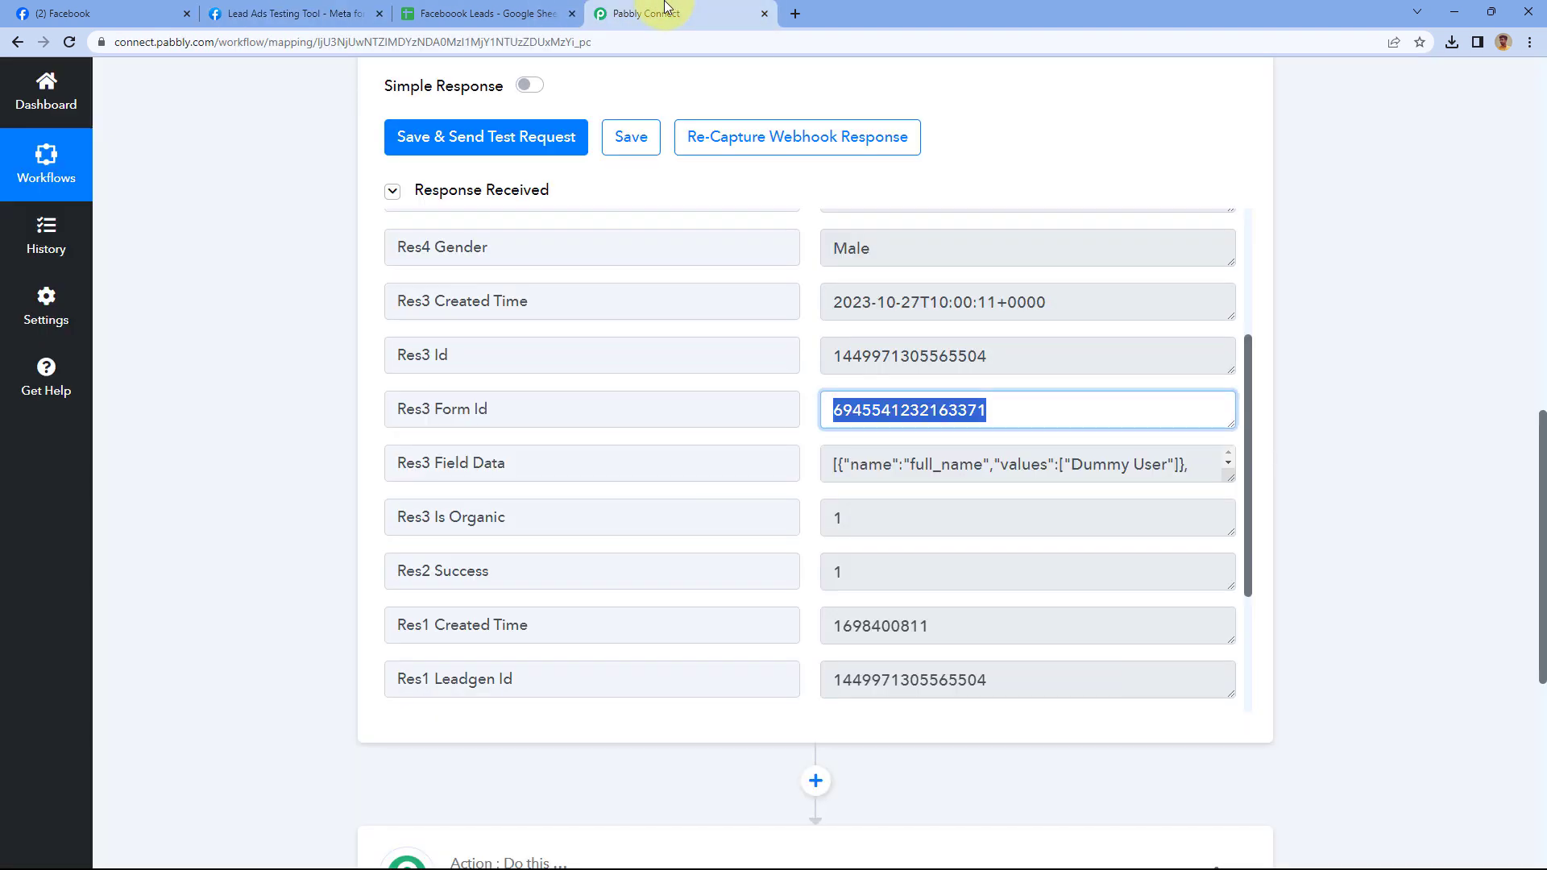
{"action": "left_click", "coordinate": [803, 413]}
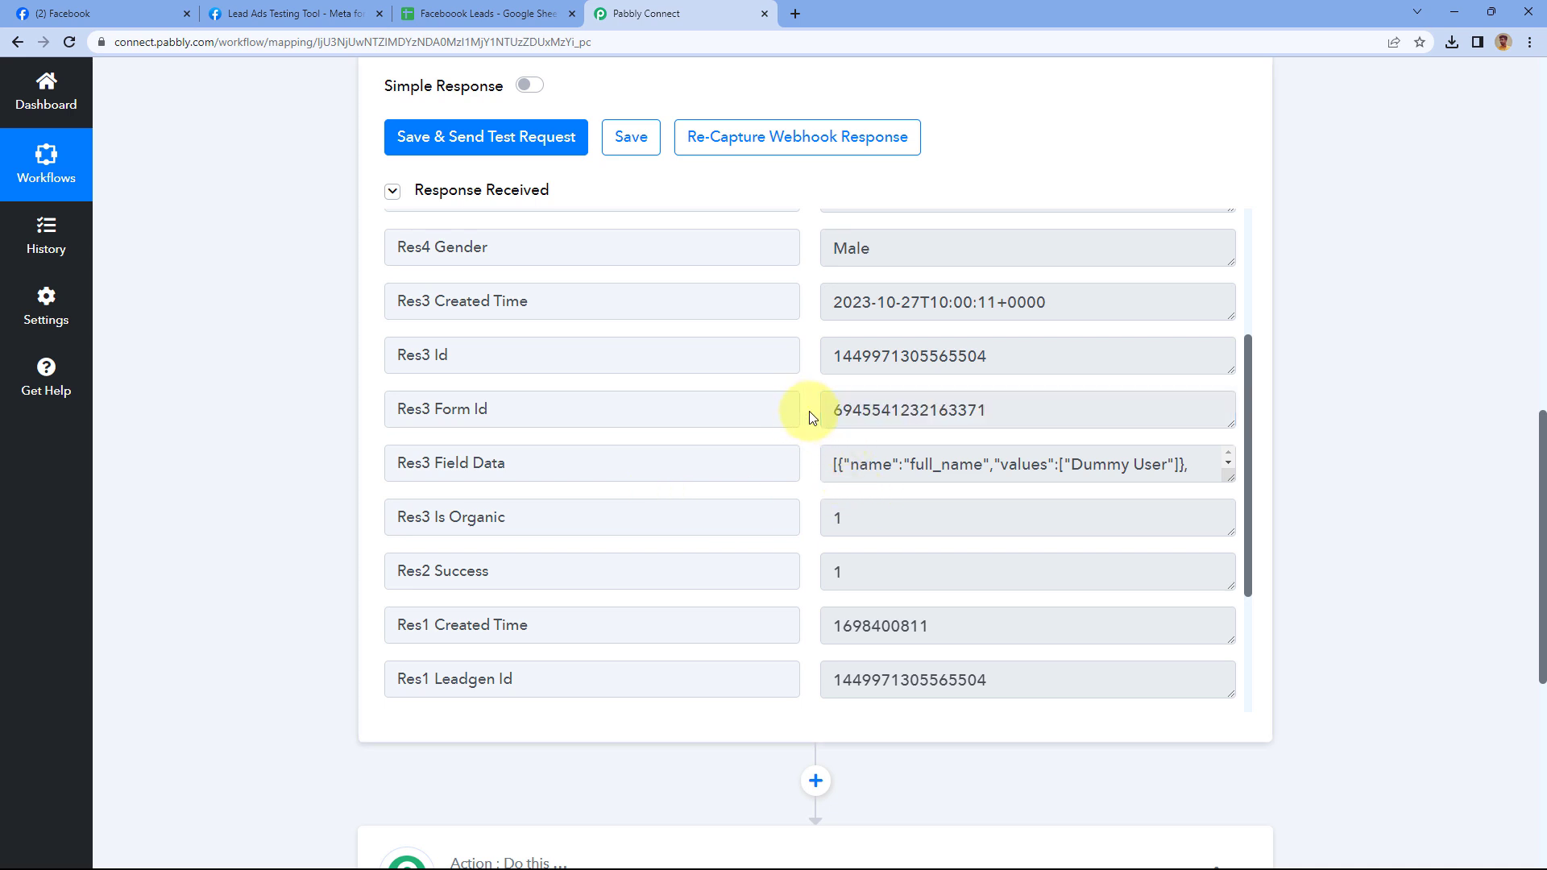
Expand the 'Choose Your Next Application' action card
{"action": "scroll", "coordinate": [777, 408], "scroll_direction": "down", "scroll_amount": 3}
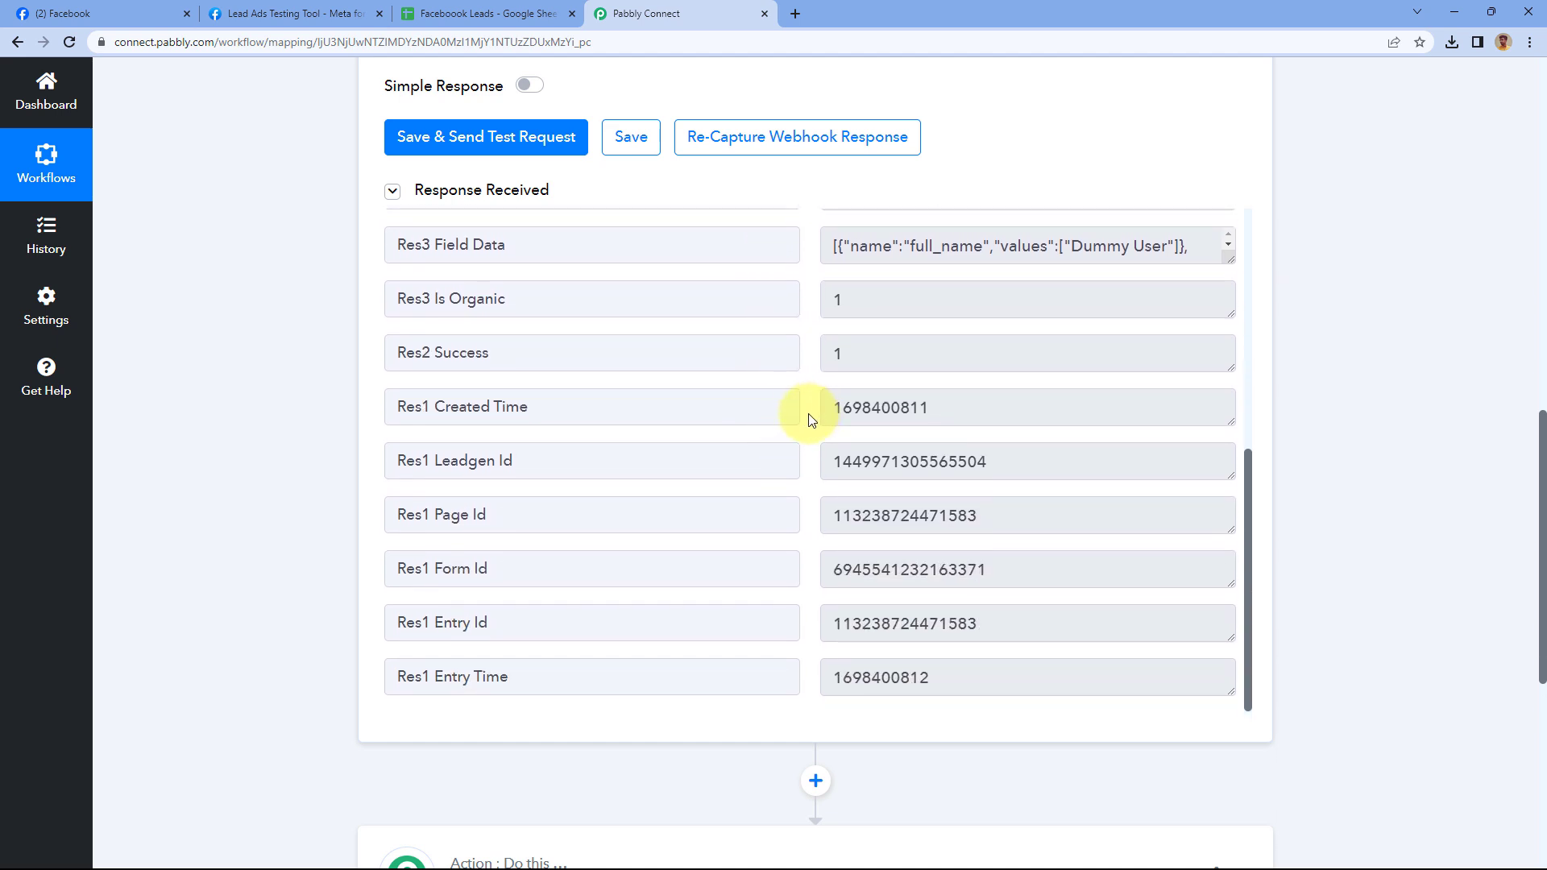
{"action": "scroll", "coordinate": [811, 419], "scroll_direction": "up", "scroll_amount": 6}
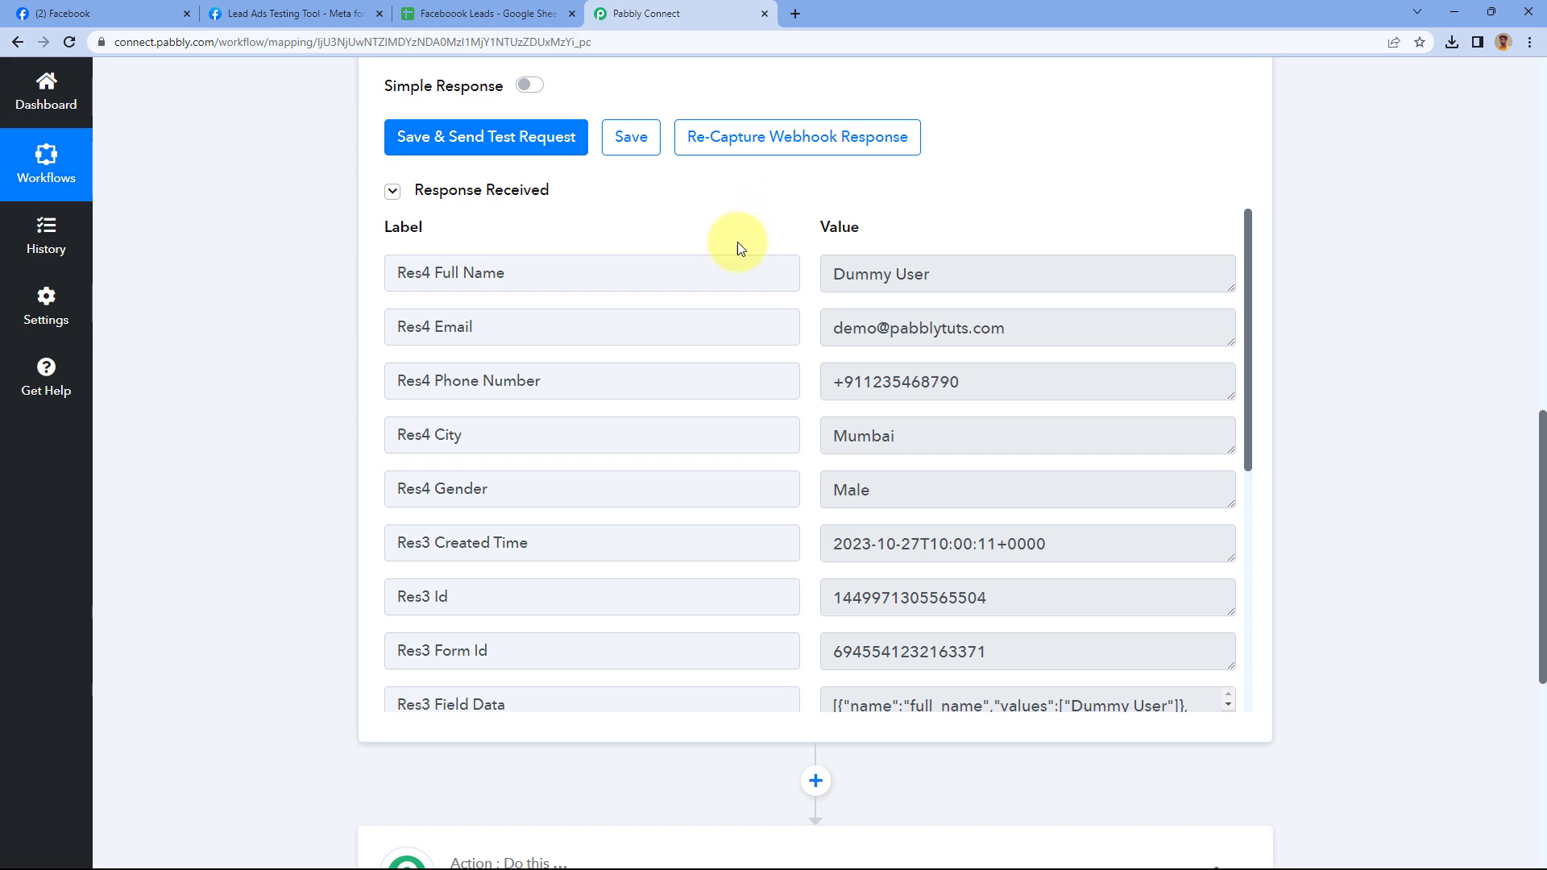
{"action": "scroll", "coordinate": [736, 231], "scroll_direction": "up", "scroll_amount": 3}
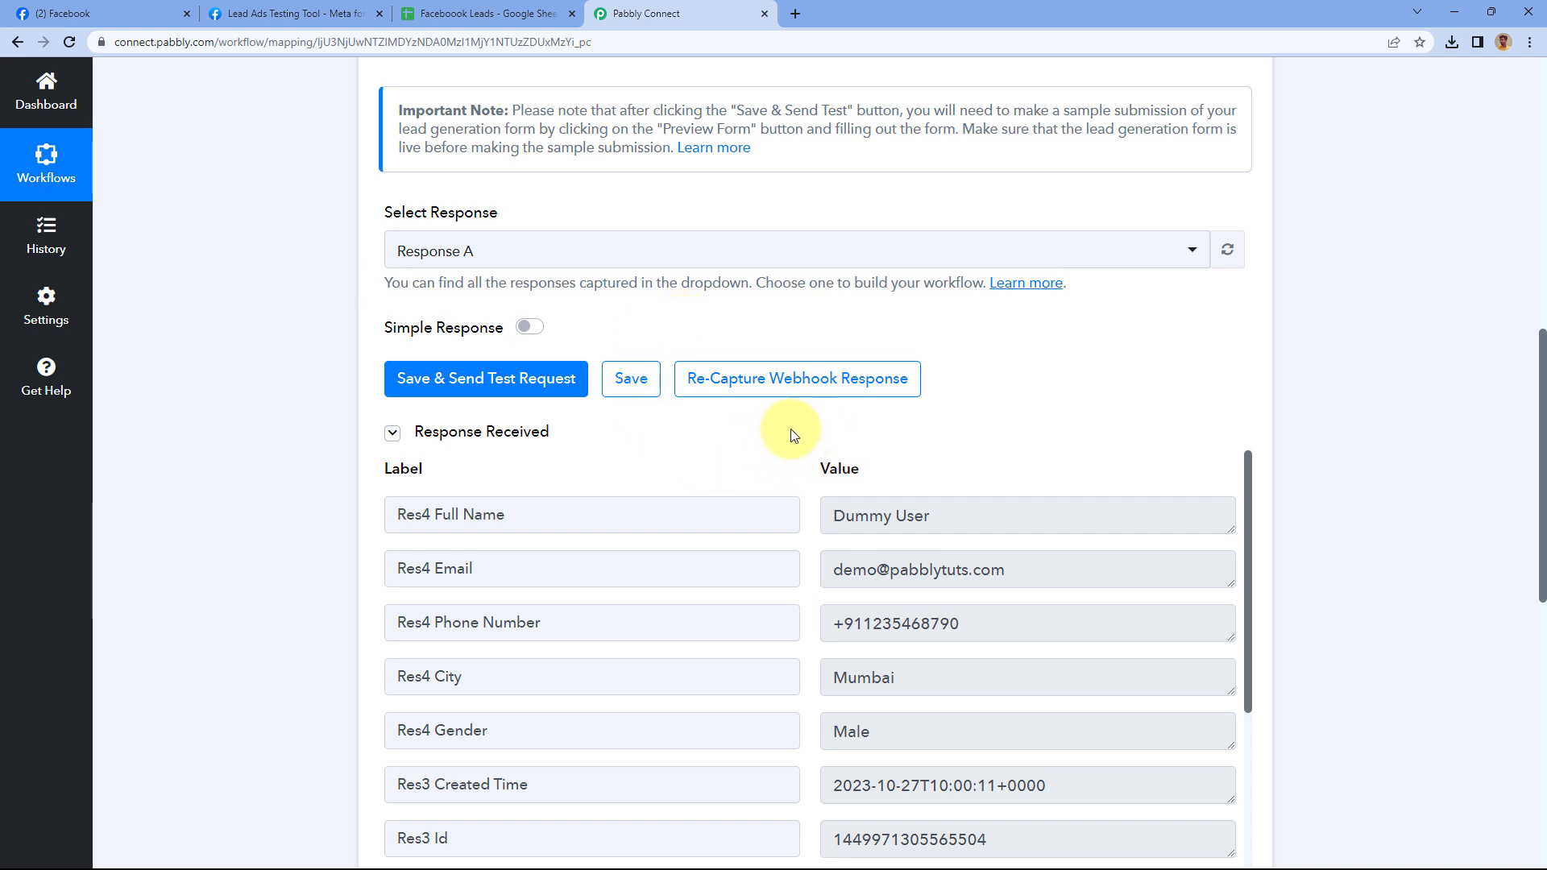
{"action": "scroll", "coordinate": [358, 483], "scroll_direction": "down", "scroll_amount": 1}
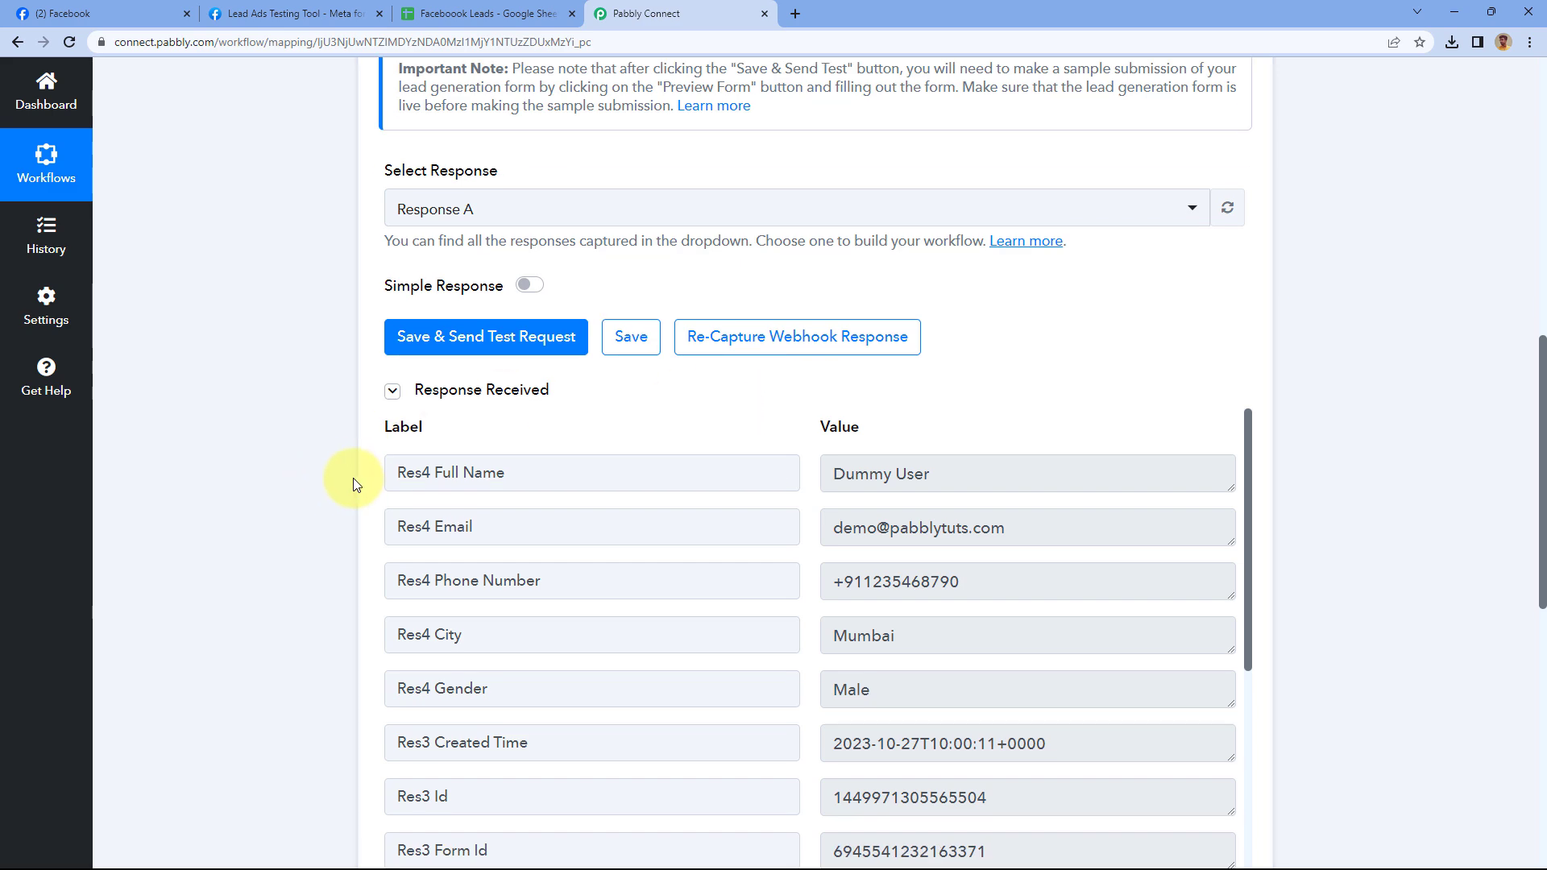
{"action": "scroll", "coordinate": [346, 480], "scroll_direction": "down", "scroll_amount": 9}
{"action": "left_click", "coordinate": [505, 307]}
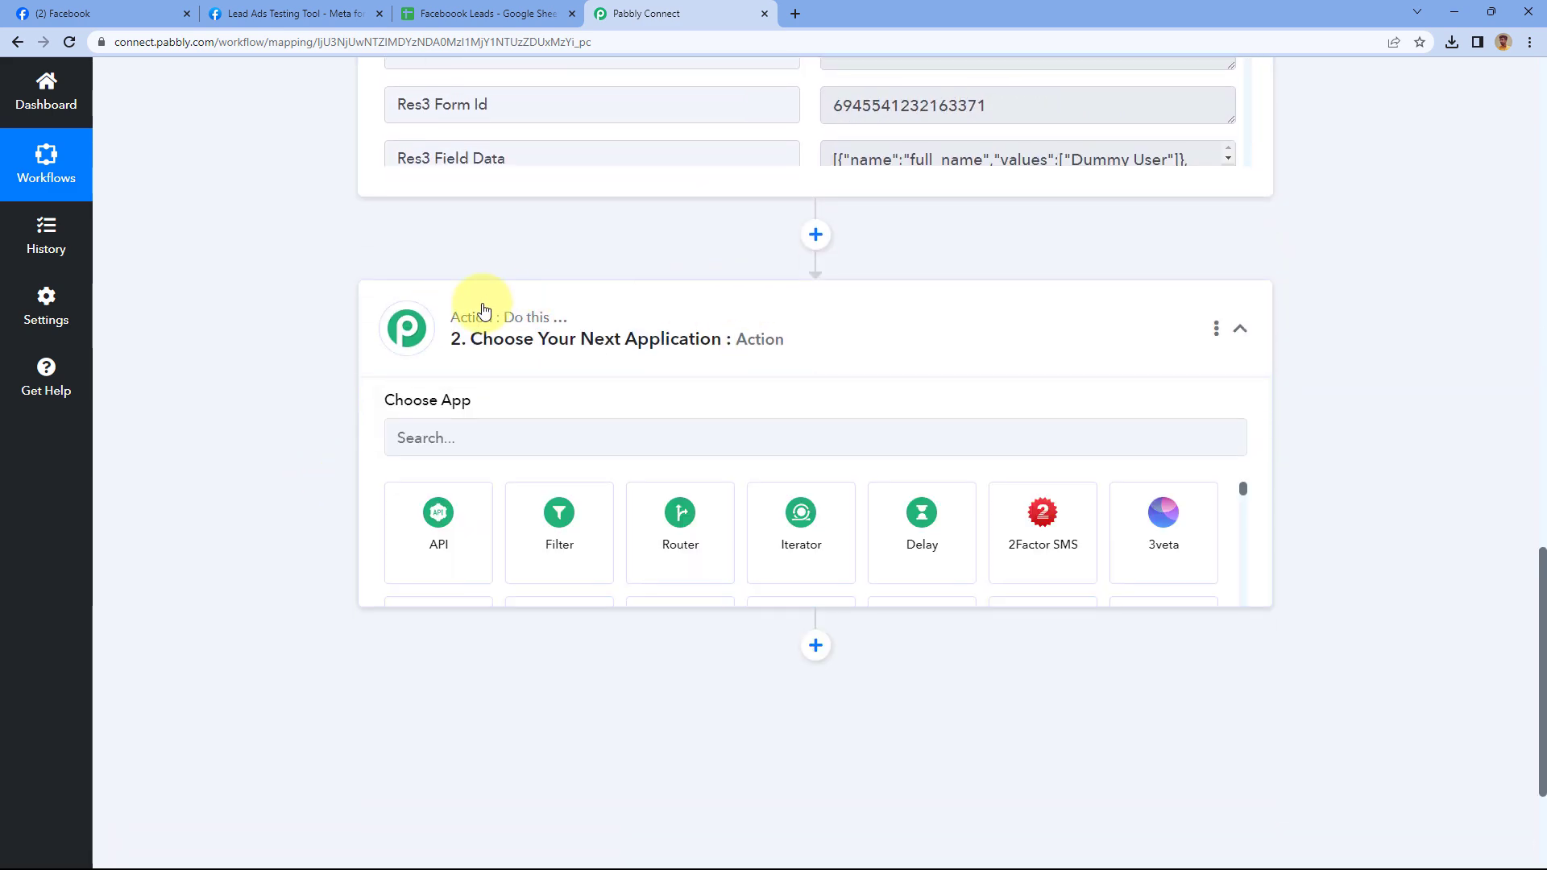
Choose Google Sheets as the action app with the Add New Row action event
{"action": "scroll", "coordinate": [355, 331], "scroll_direction": "down", "scroll_amount": 3}
{"action": "left_click", "coordinate": [445, 285]}
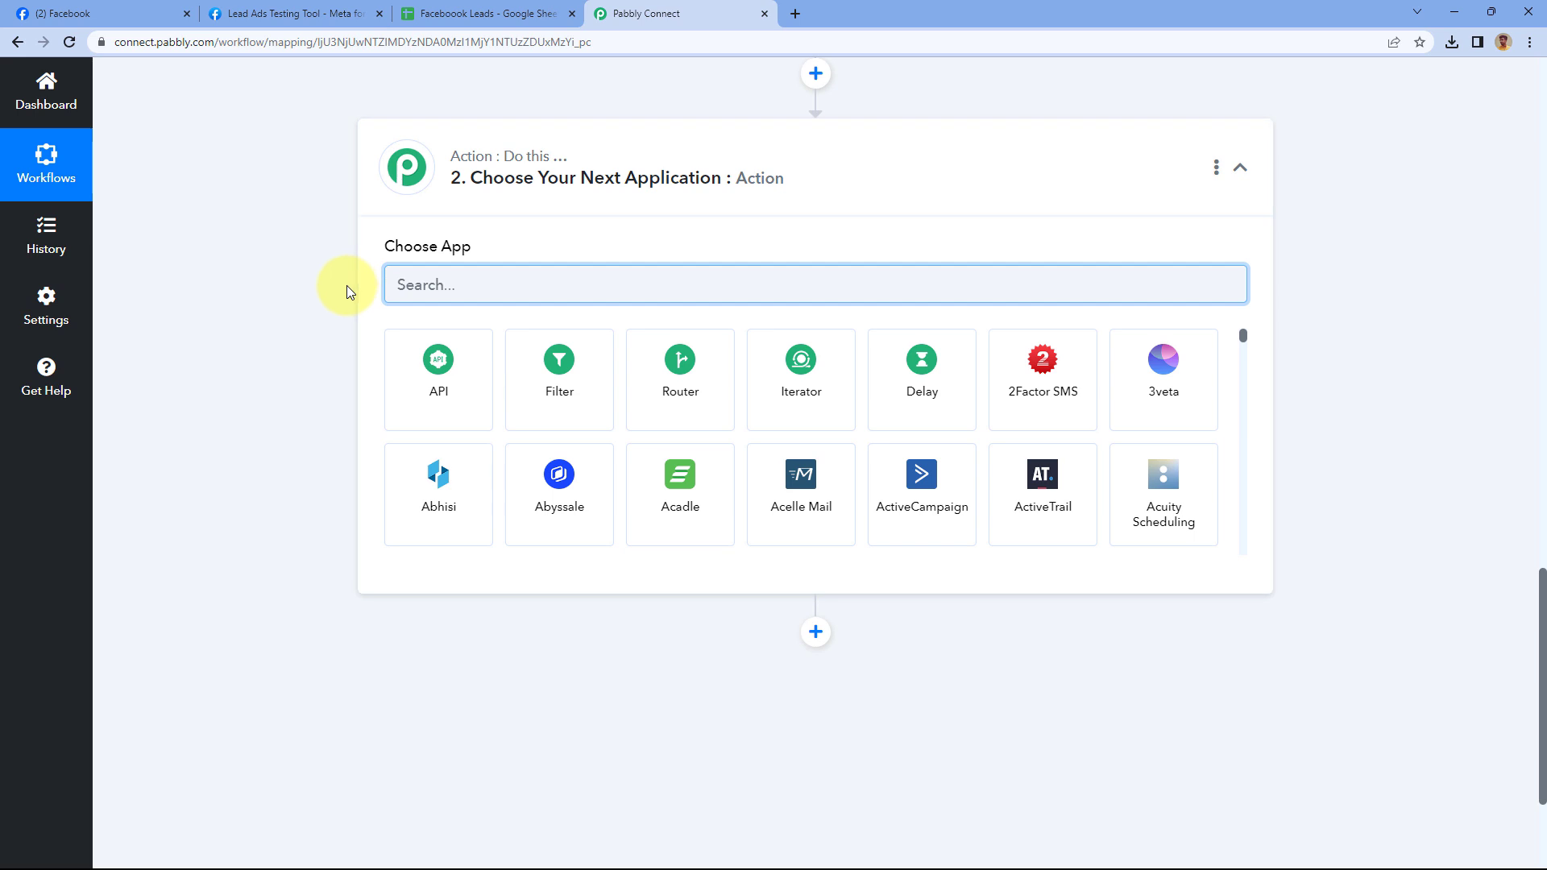
{"action": "type", "text": "Google Sheets"}
{"action": "left_click", "coordinate": [425, 370]}
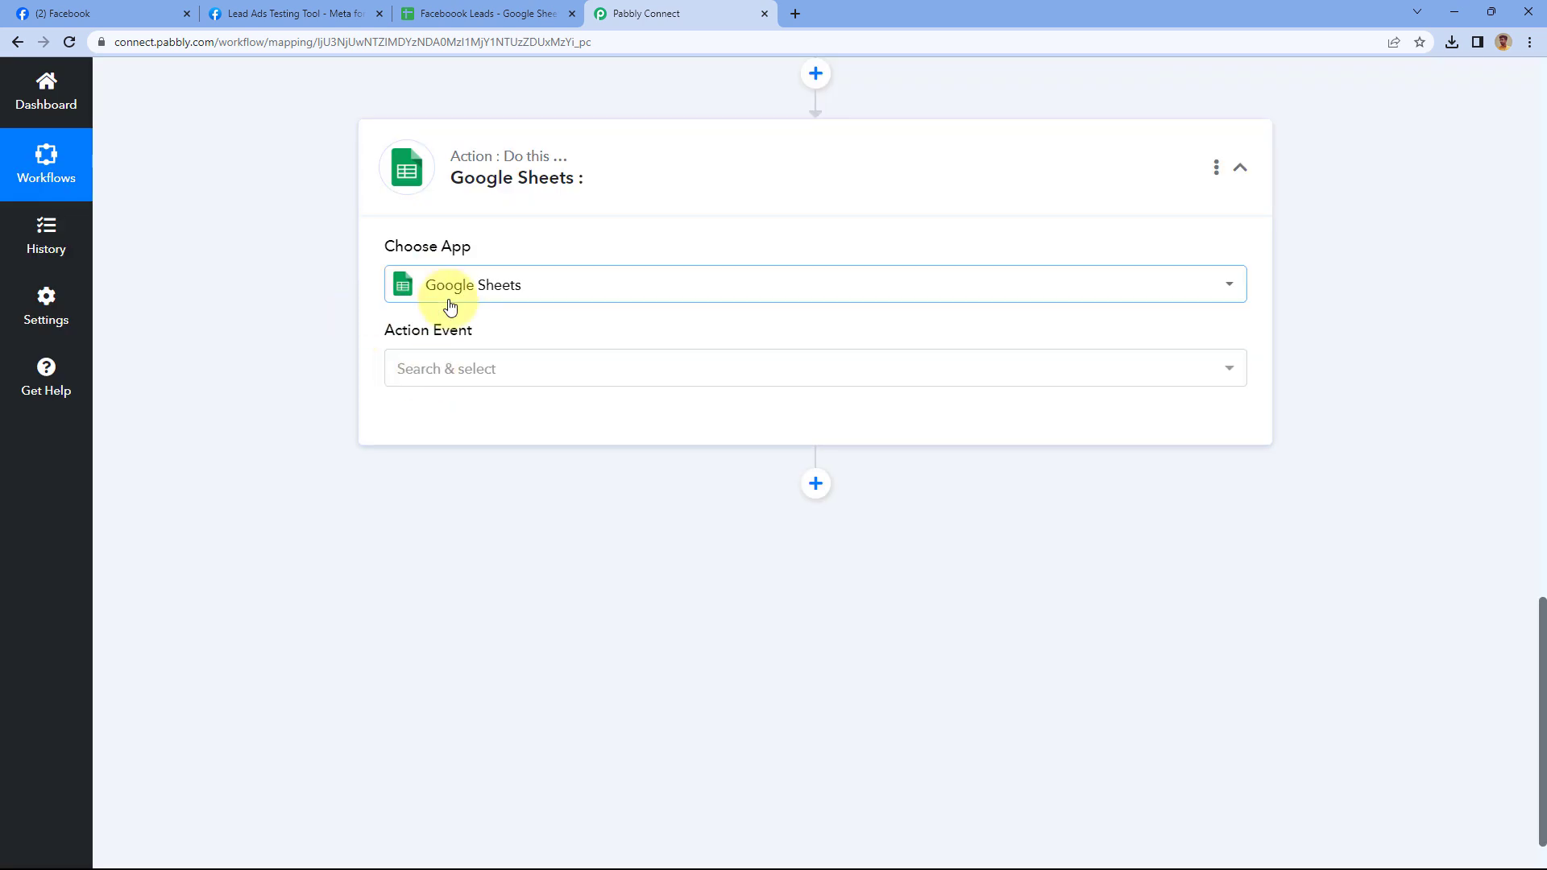
{"action": "left_click", "coordinate": [503, 379]}
{"action": "scroll", "coordinate": [332, 363], "scroll_direction": "down", "scroll_amount": 1}
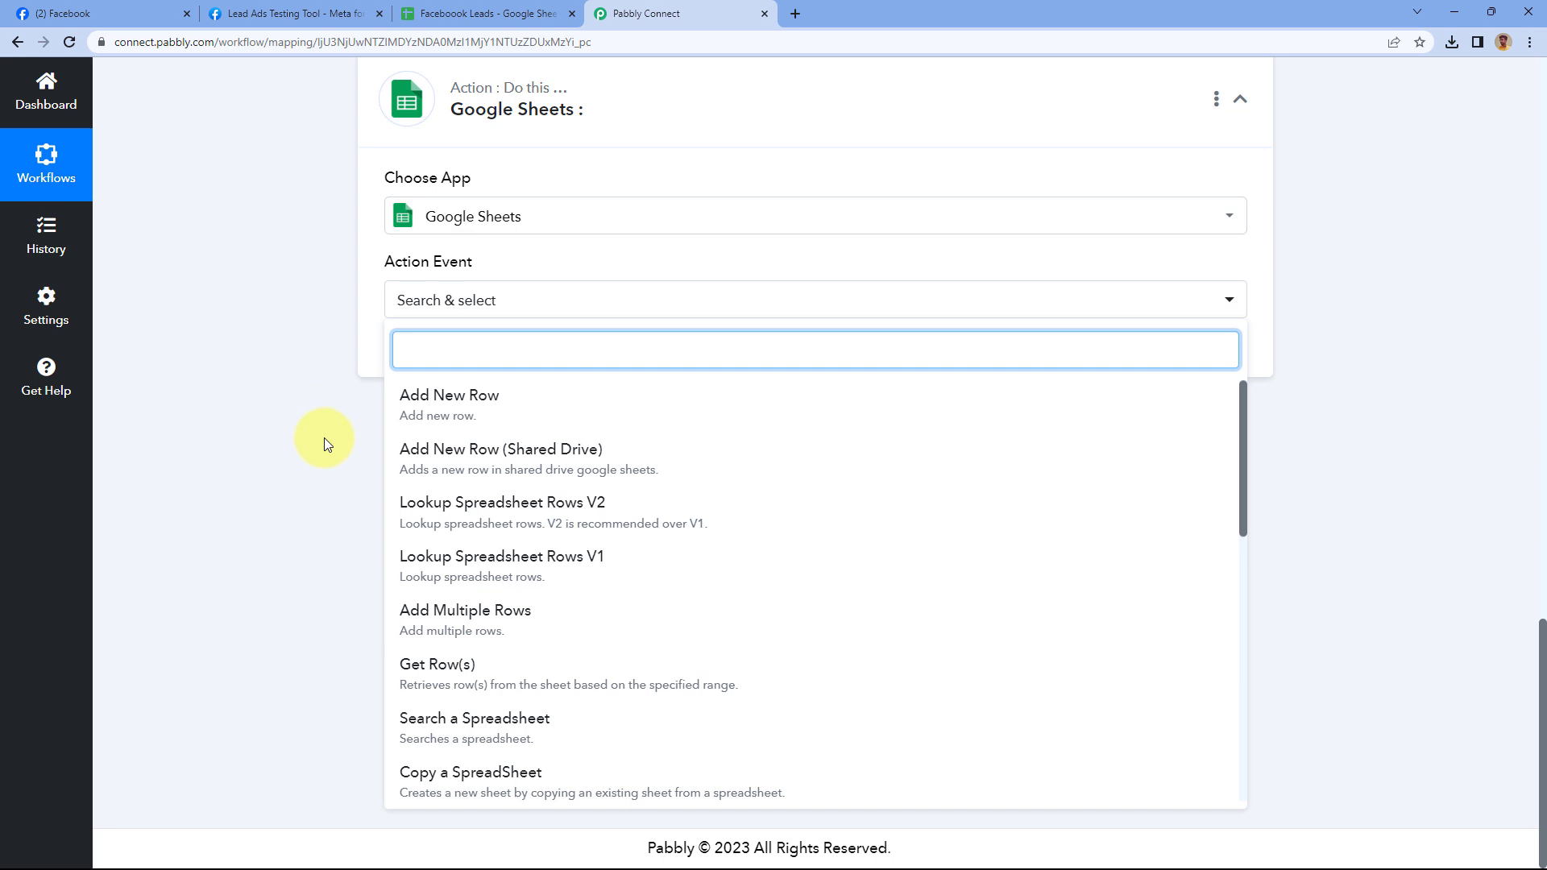
{"action": "left_click", "coordinate": [495, 409]}
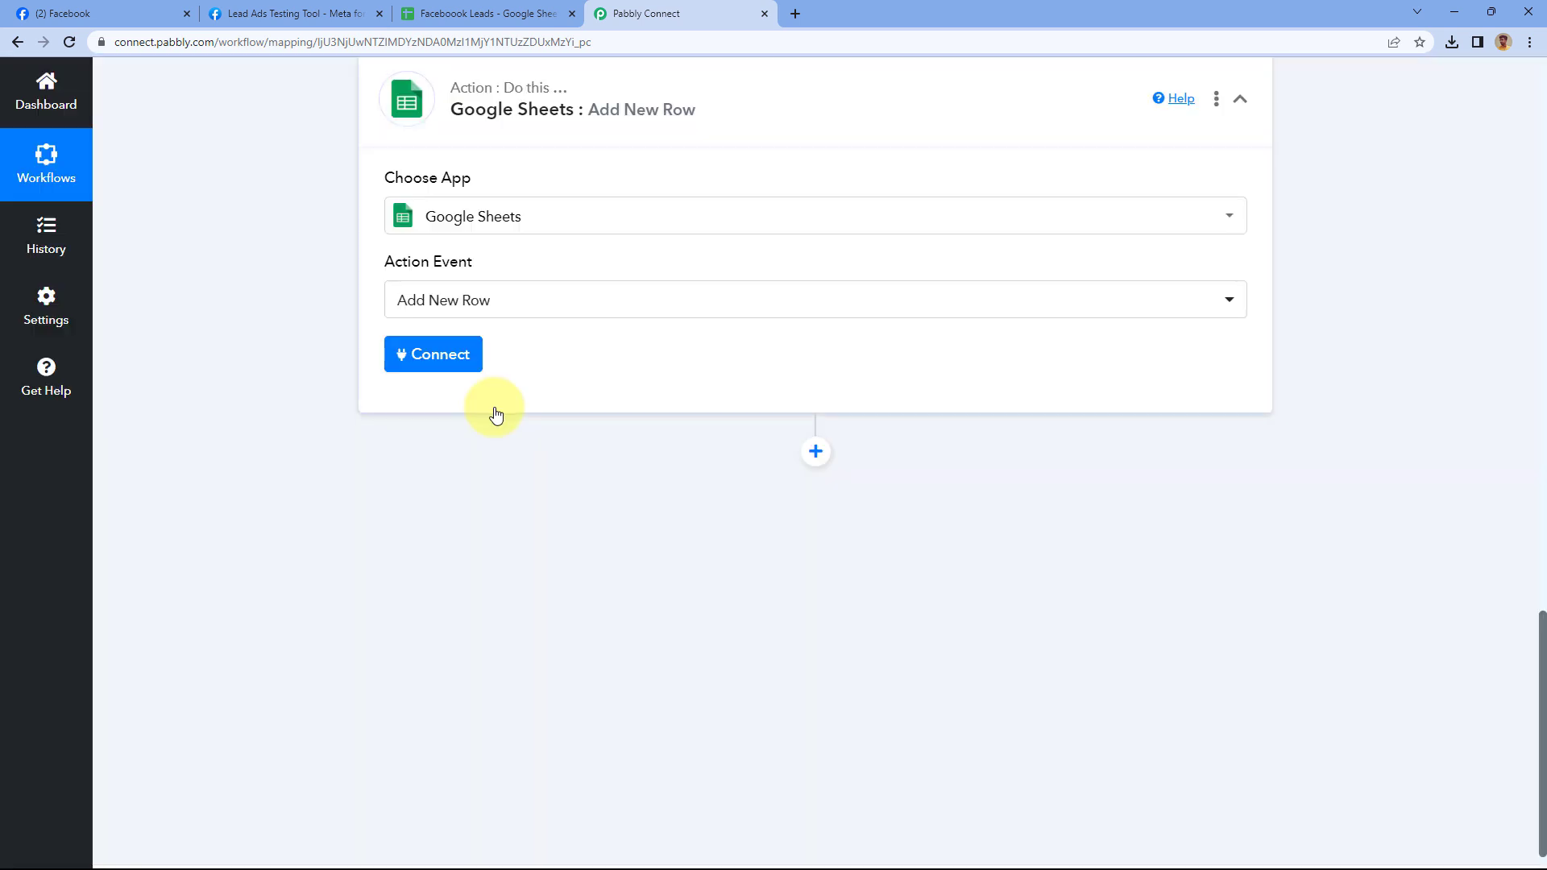
Add a new Google Sheets connection by signing in with Google and allowing access
{"action": "left_click", "coordinate": [427, 355]}
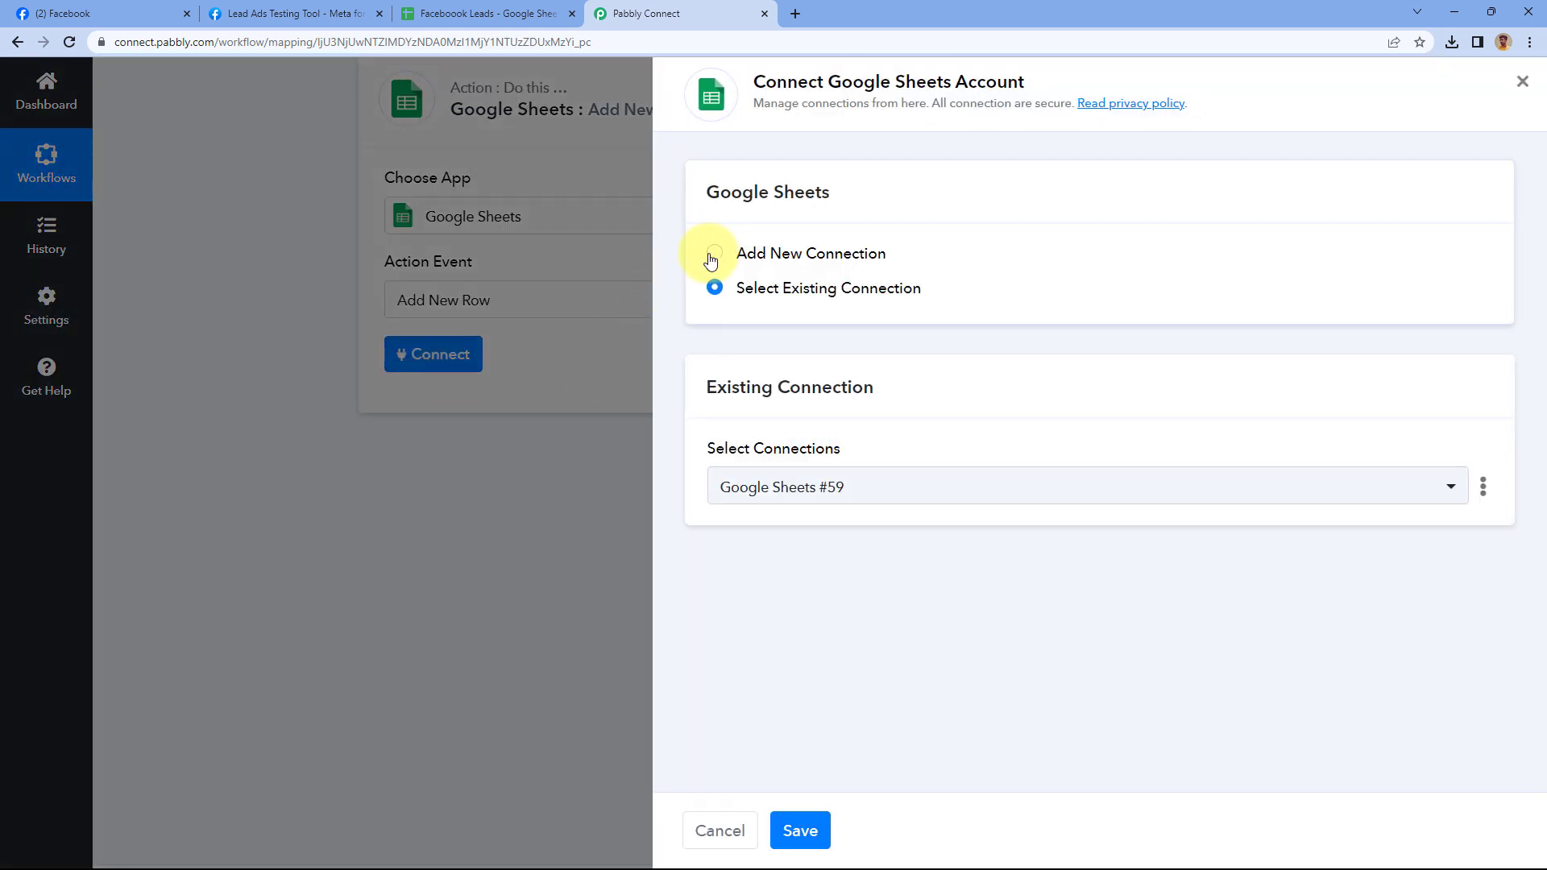
{"action": "left_click", "coordinate": [712, 256]}
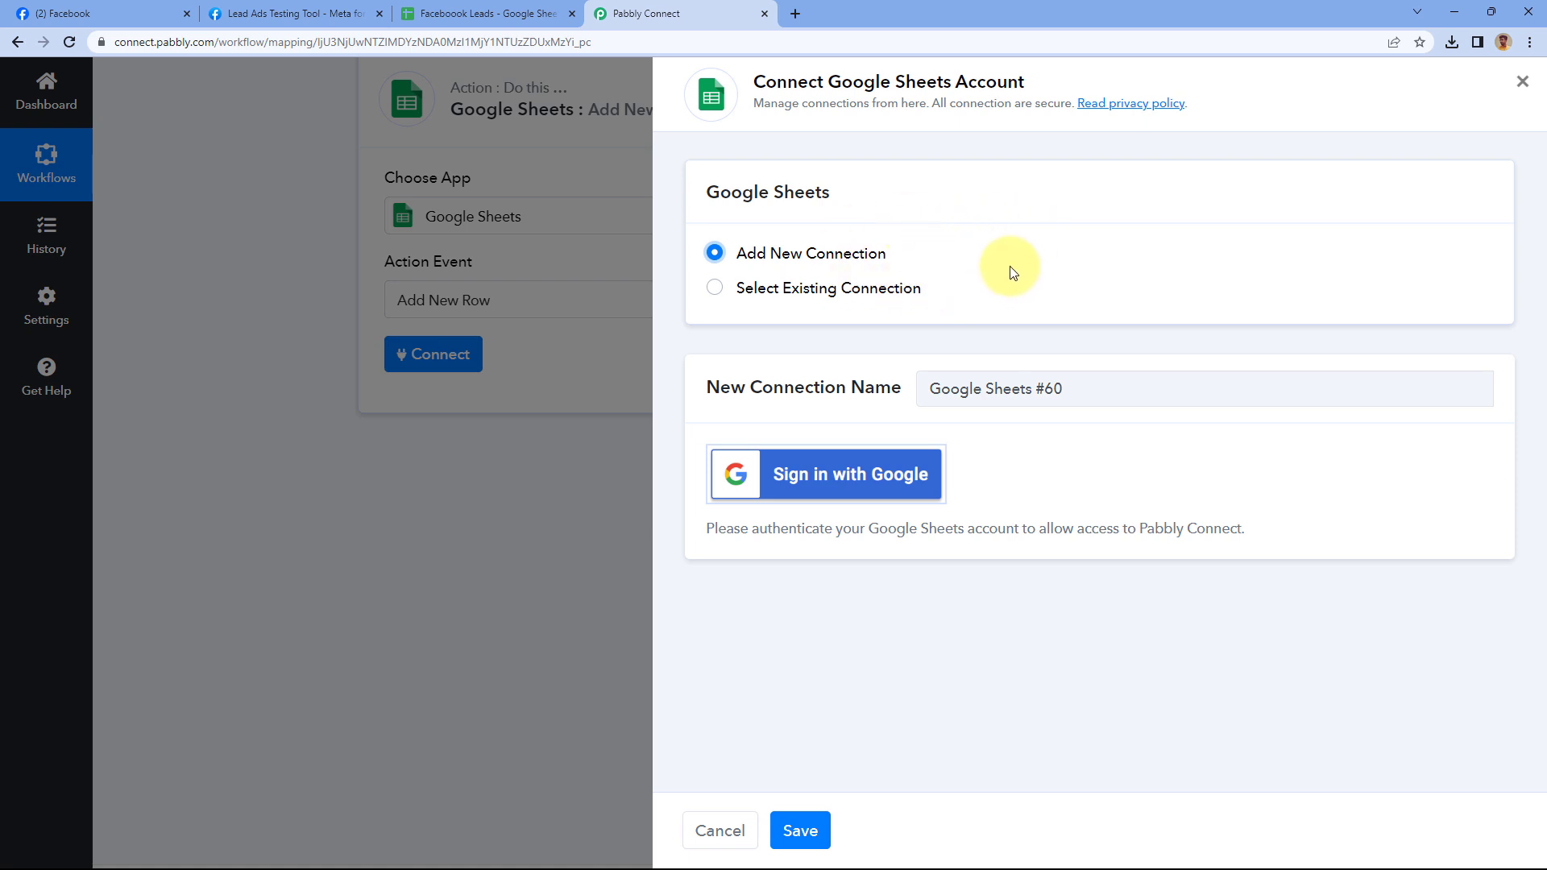
{"action": "left_click", "coordinate": [826, 478]}
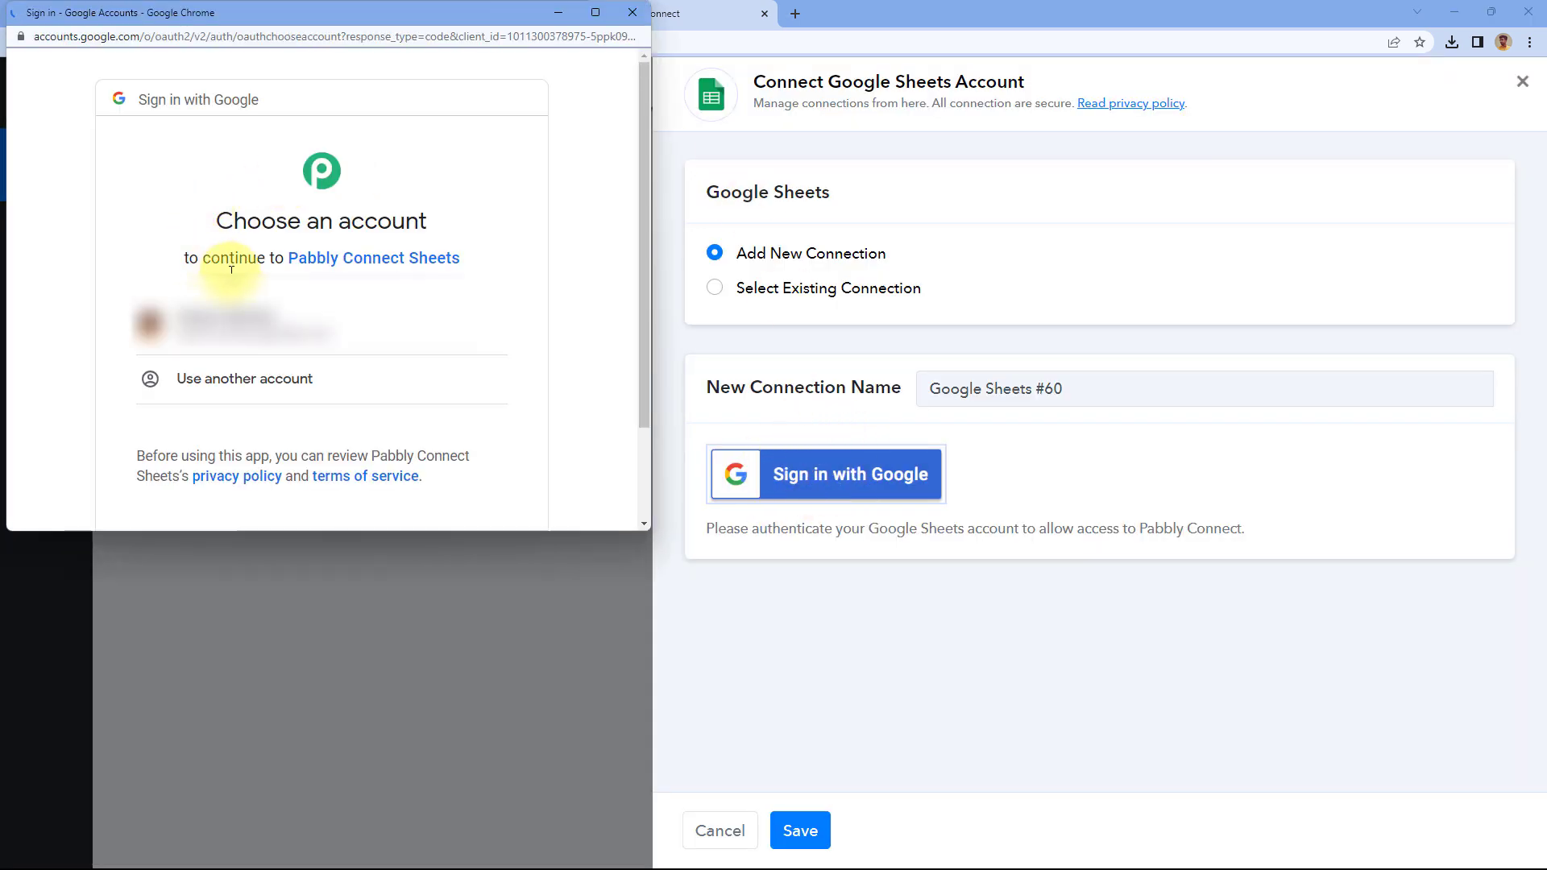
{"action": "left_click", "coordinate": [282, 319]}
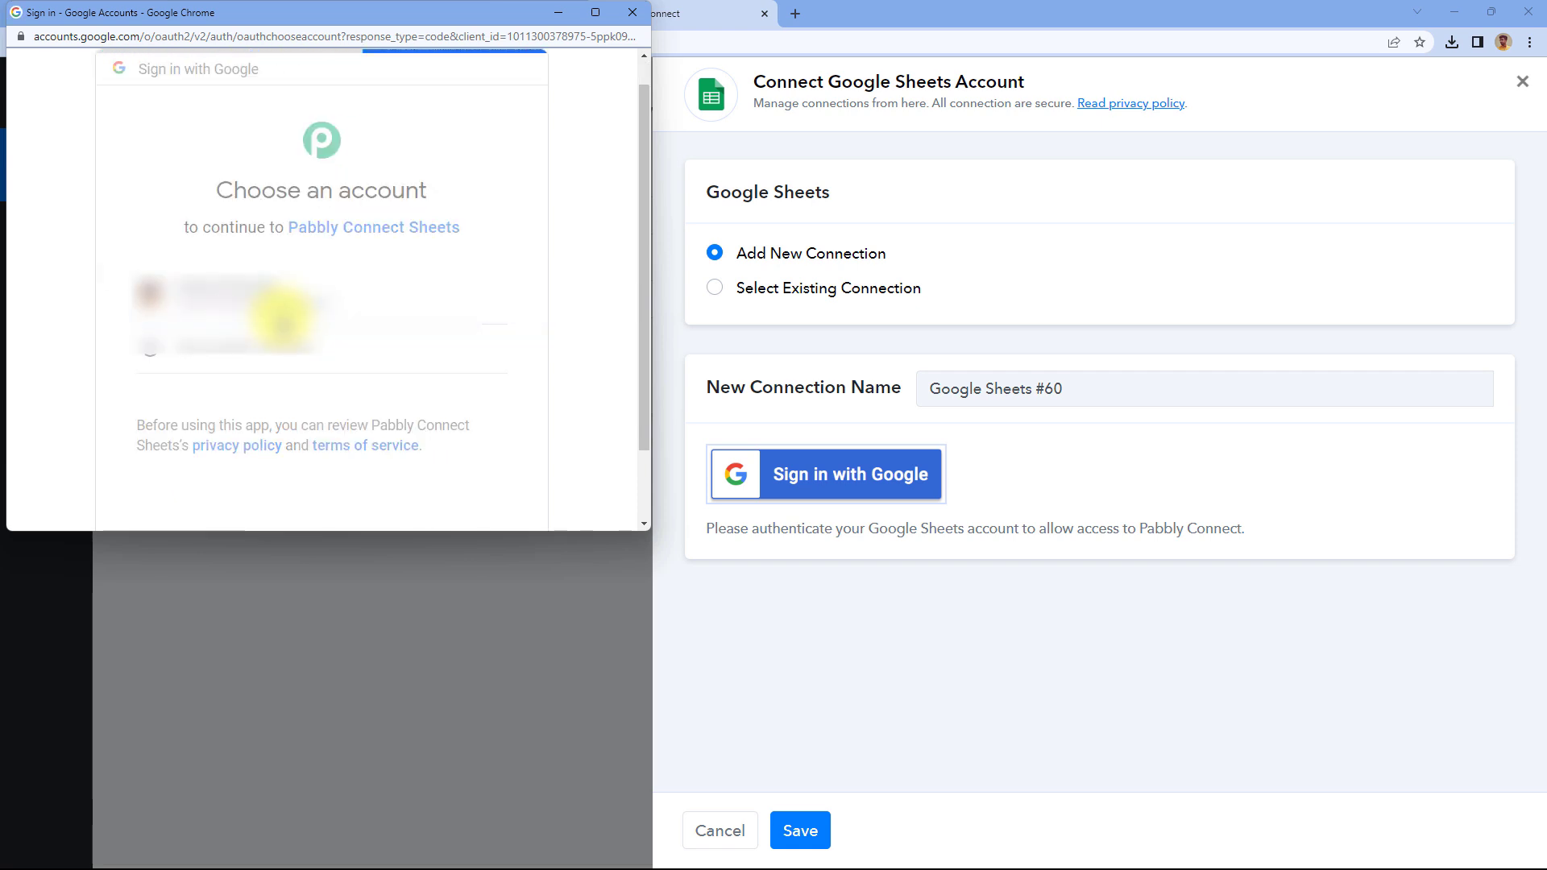
{"action": "scroll", "coordinate": [290, 320], "scroll_direction": "down", "scroll_amount": 5}
{"action": "scroll", "coordinate": [290, 320], "scroll_direction": "down", "scroll_amount": 1}
{"action": "left_click", "coordinate": [418, 392]}
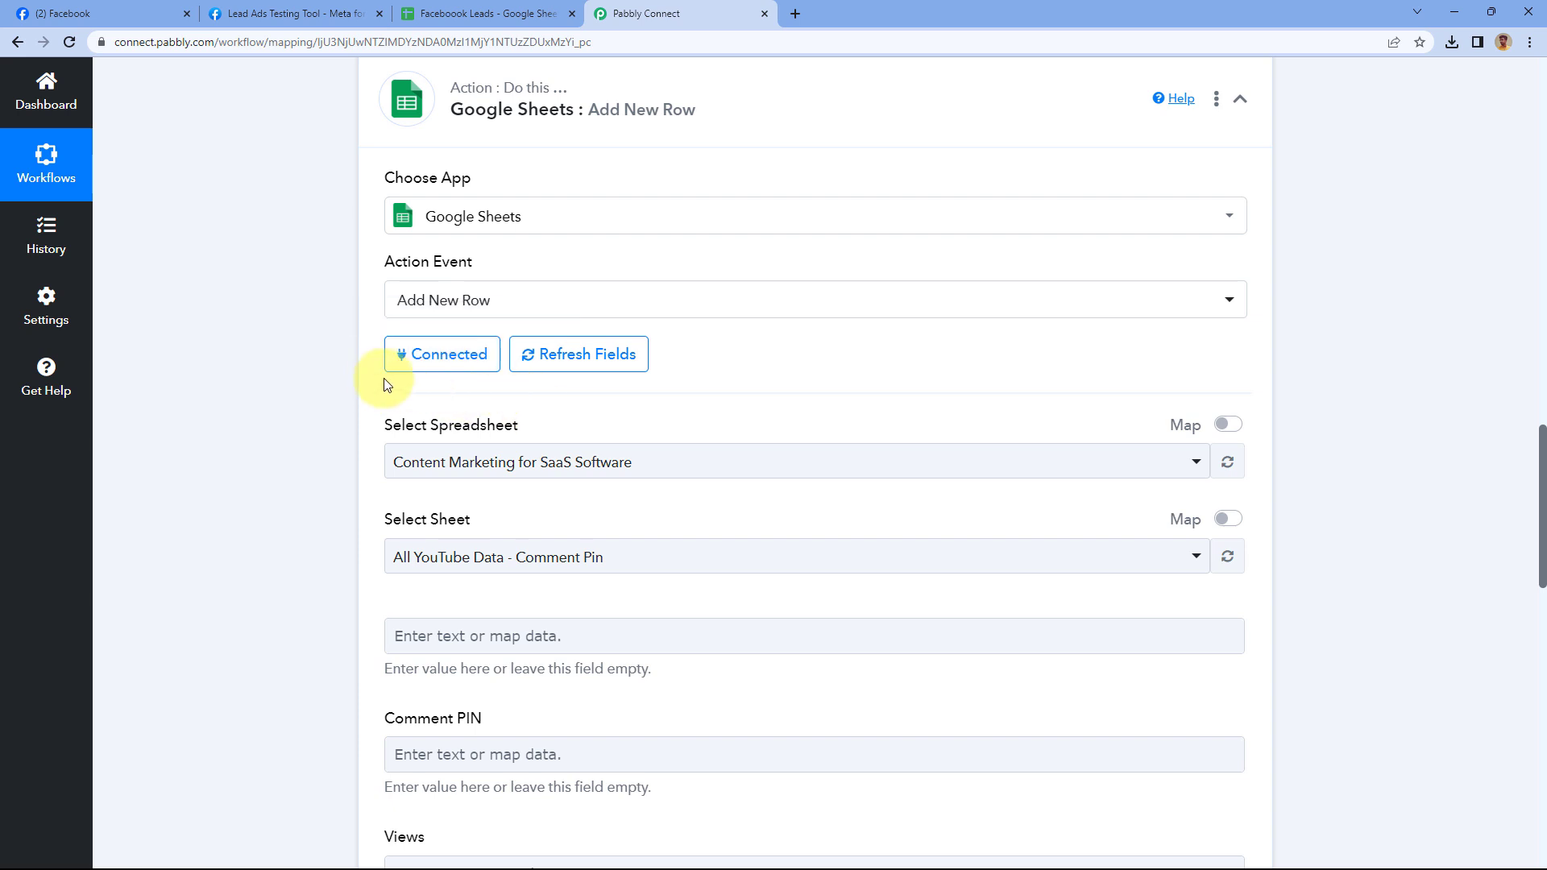
Select the Facebook Leads spreadsheet after confirming its name in the Google Sheets tab
{"action": "scroll", "coordinate": [364, 380], "scroll_direction": "down", "scroll_amount": 2}
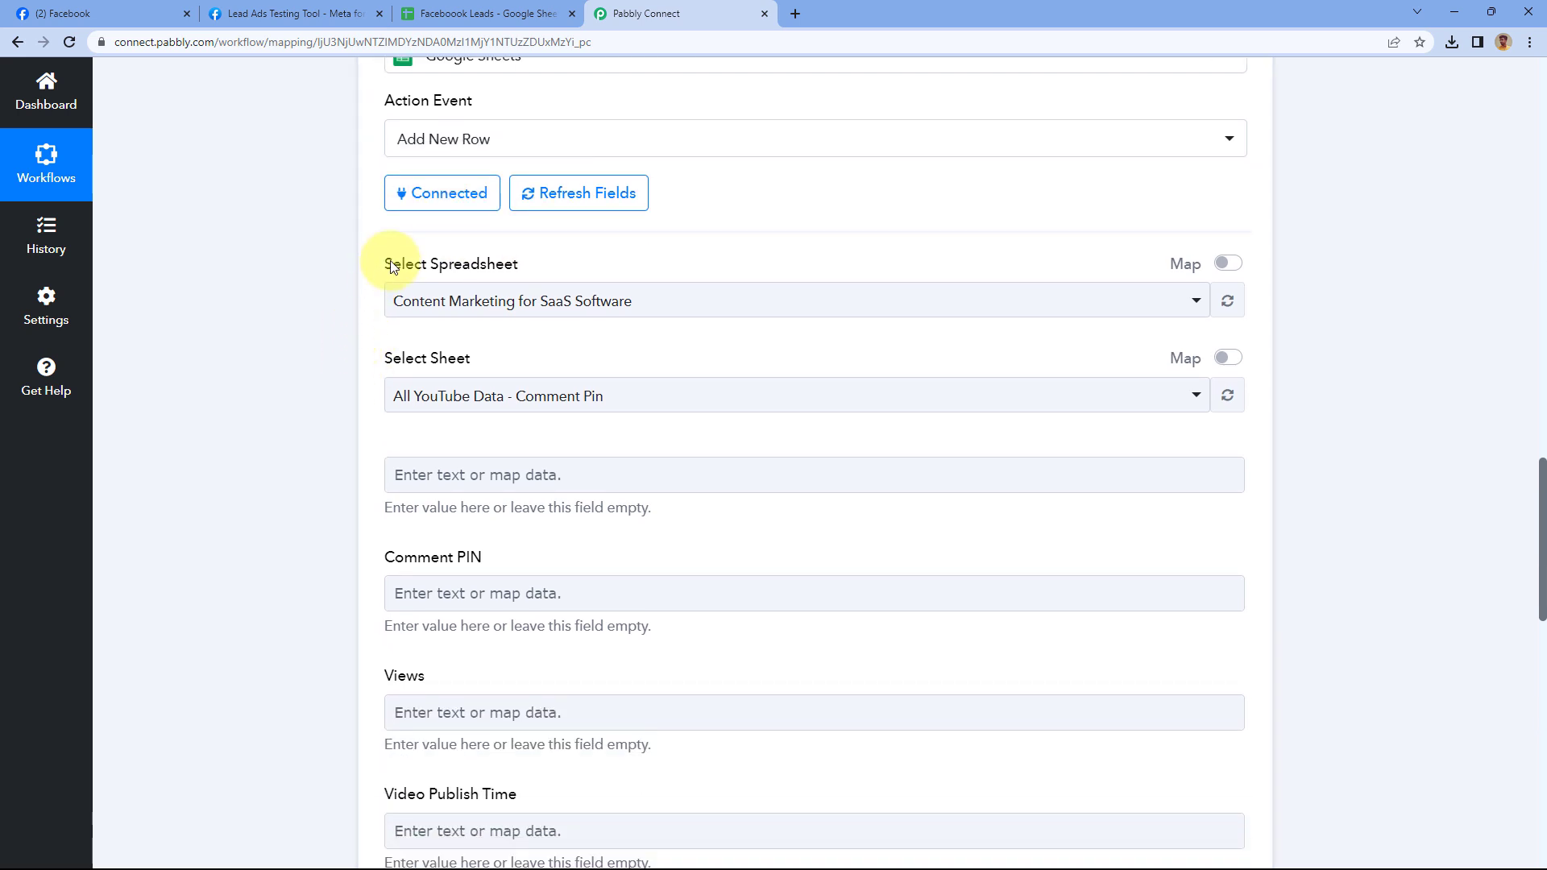
{"action": "left_click", "coordinate": [694, 298]}
{"action": "scroll", "coordinate": [337, 304], "scroll_direction": "down", "scroll_amount": 2}
{"action": "scroll", "coordinate": [468, 332], "scroll_direction": "down", "scroll_amount": 3}
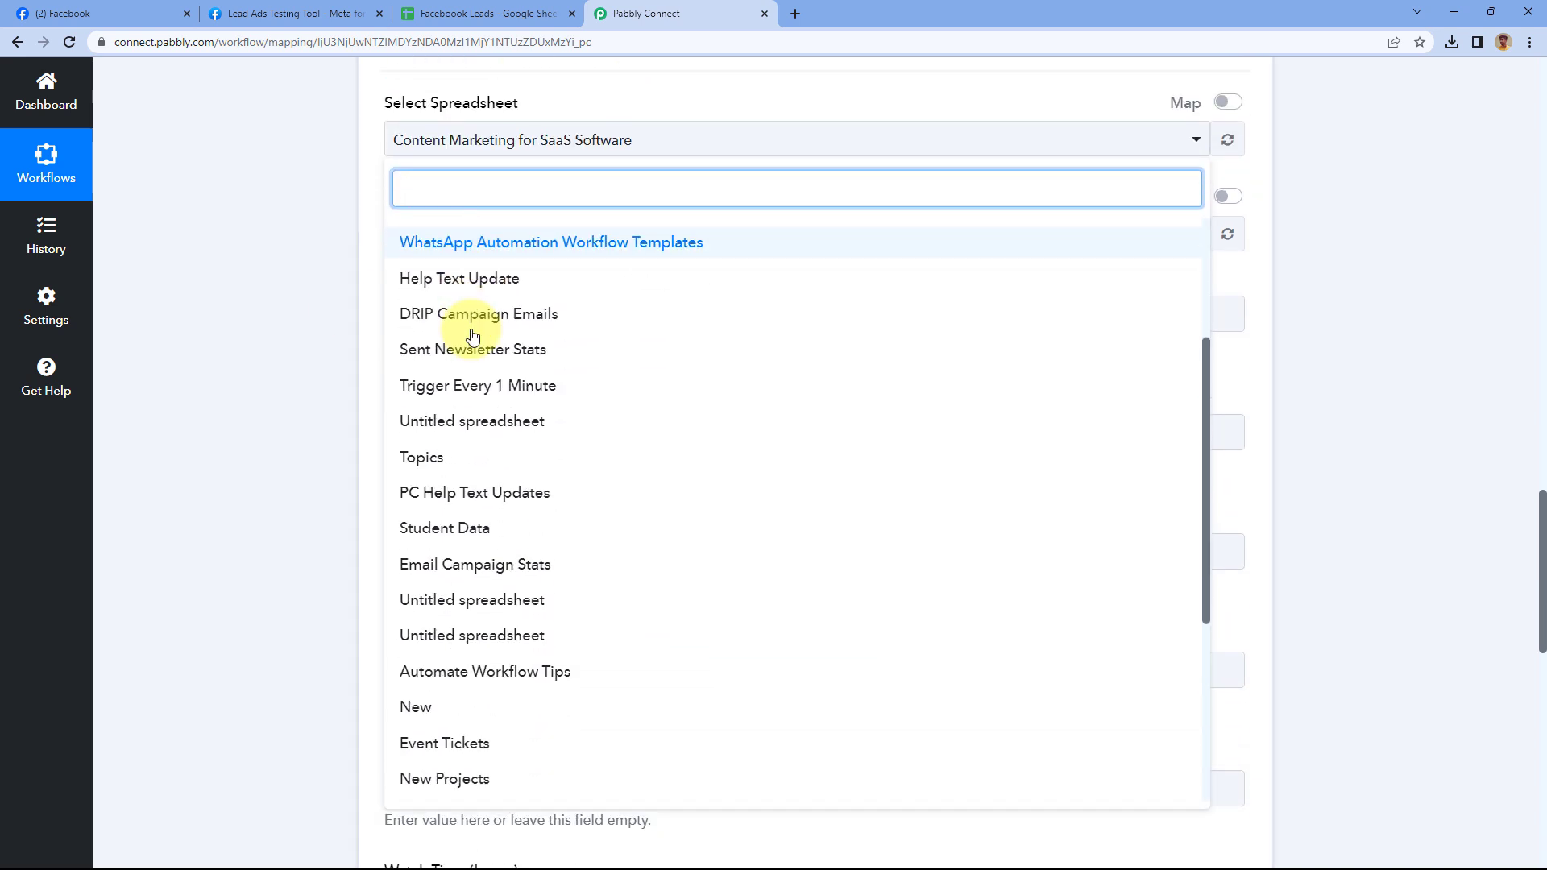
{"action": "scroll", "coordinate": [470, 334], "scroll_direction": "down", "scroll_amount": 3}
{"action": "scroll", "coordinate": [472, 336], "scroll_direction": "up", "scroll_amount": 6}
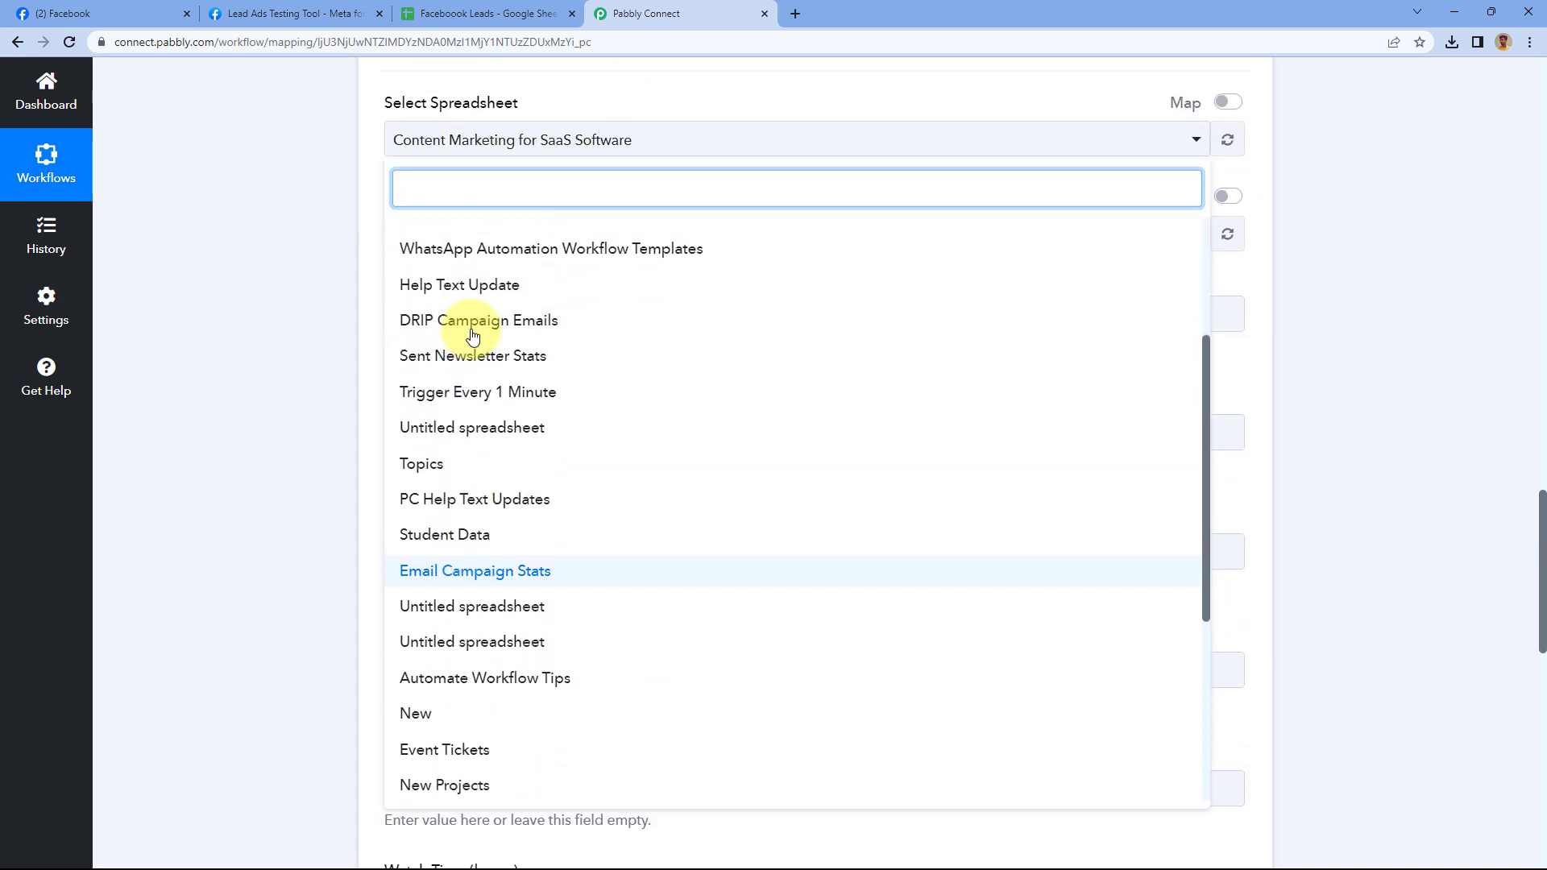
{"action": "scroll", "coordinate": [483, 379], "scroll_direction": "down", "scroll_amount": 1}
{"action": "scroll", "coordinate": [489, 379], "scroll_direction": "down", "scroll_amount": 2}
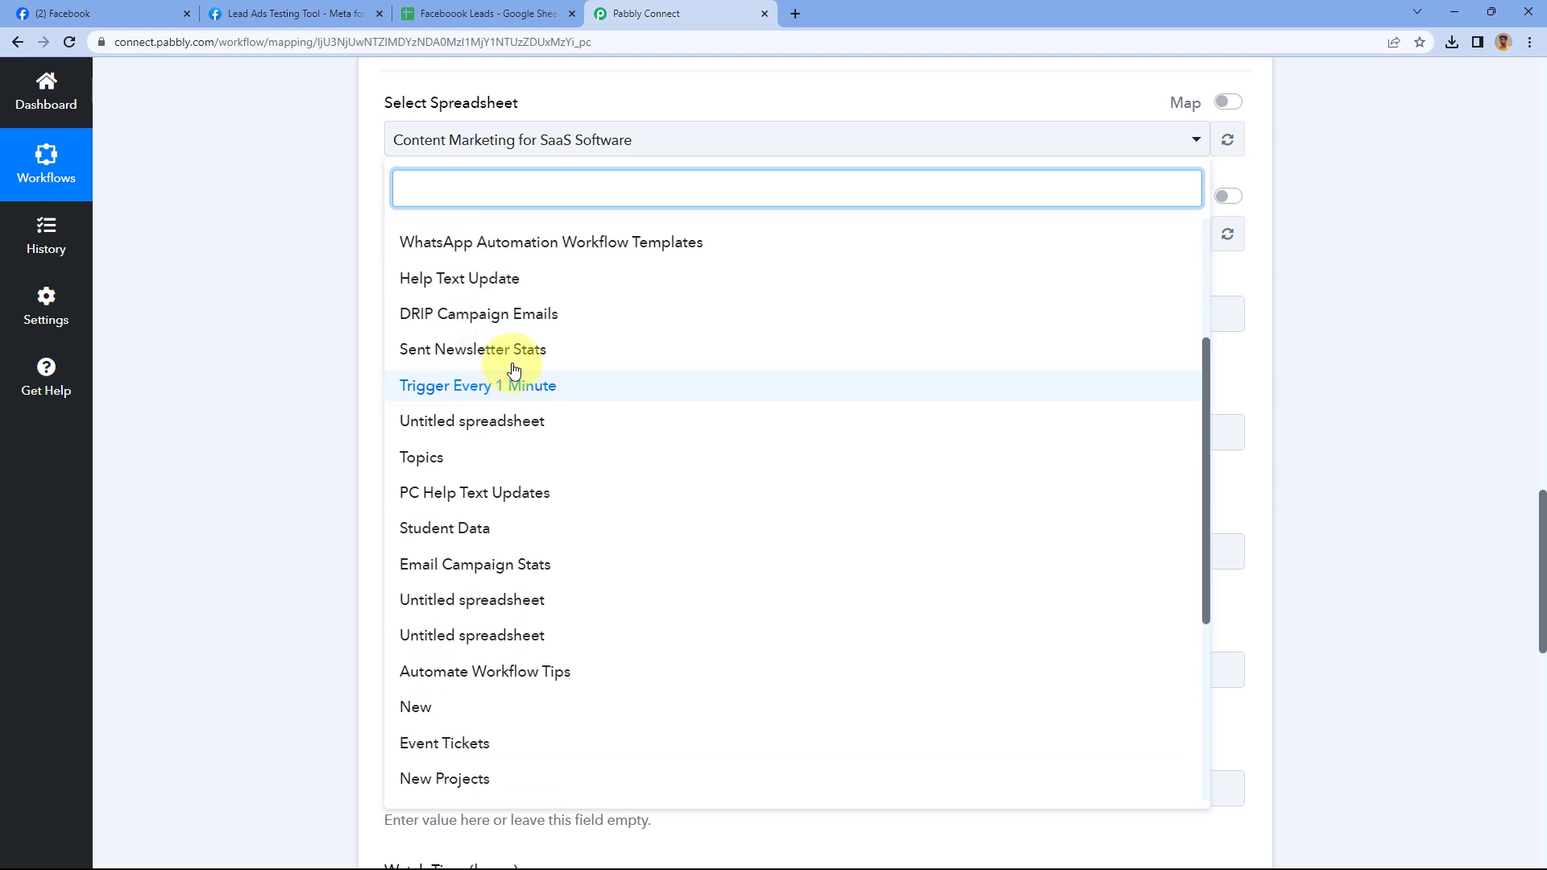
{"action": "scroll", "coordinate": [523, 391], "scroll_direction": "up", "scroll_amount": 3}
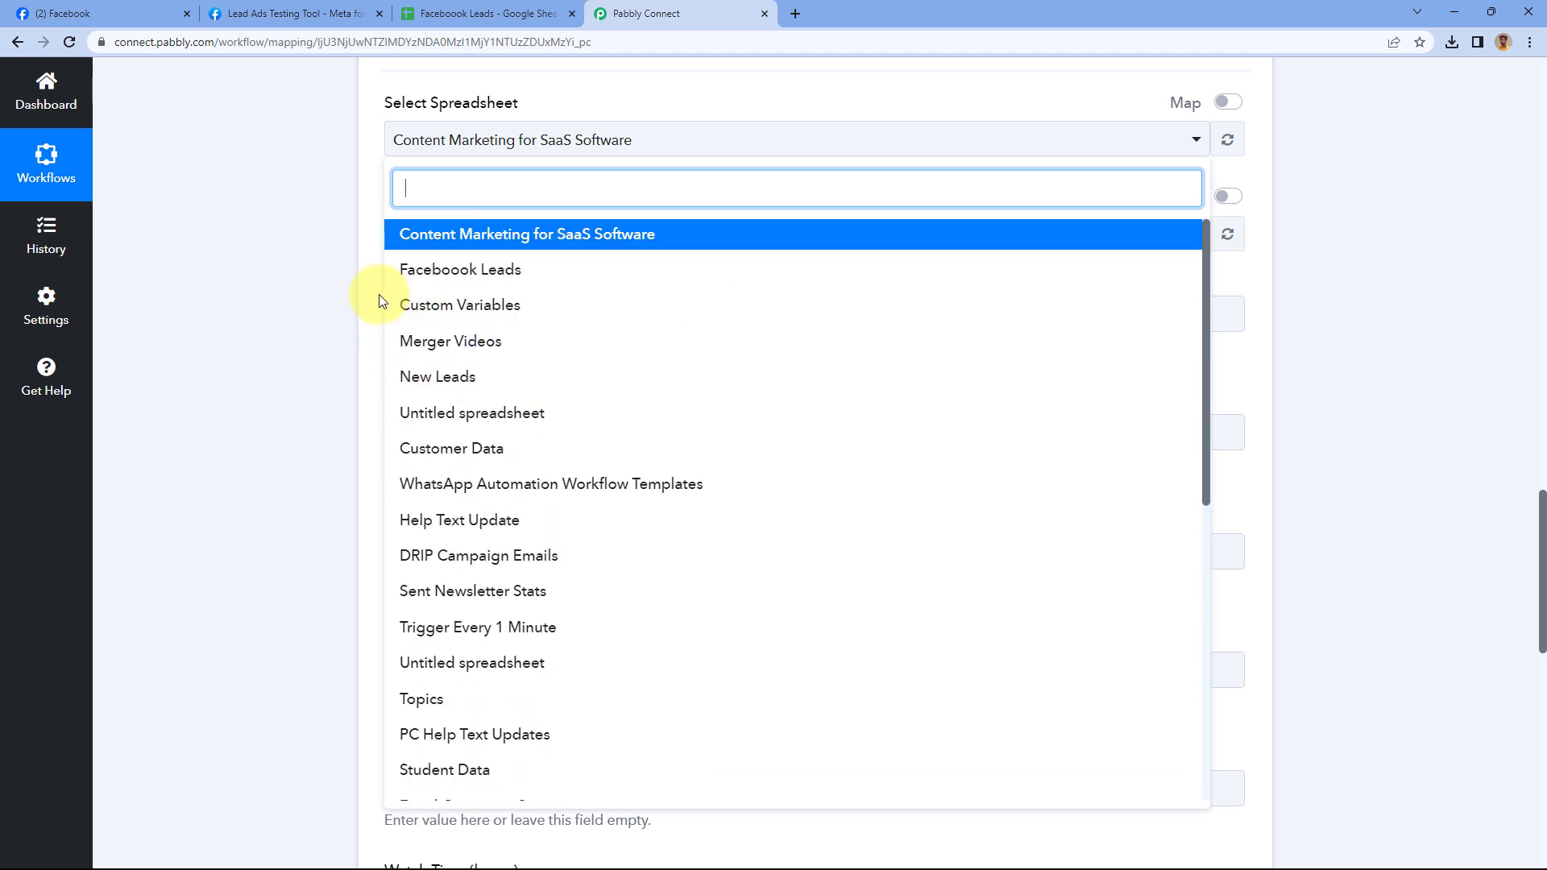
{"action": "left_click", "coordinate": [483, 11]}
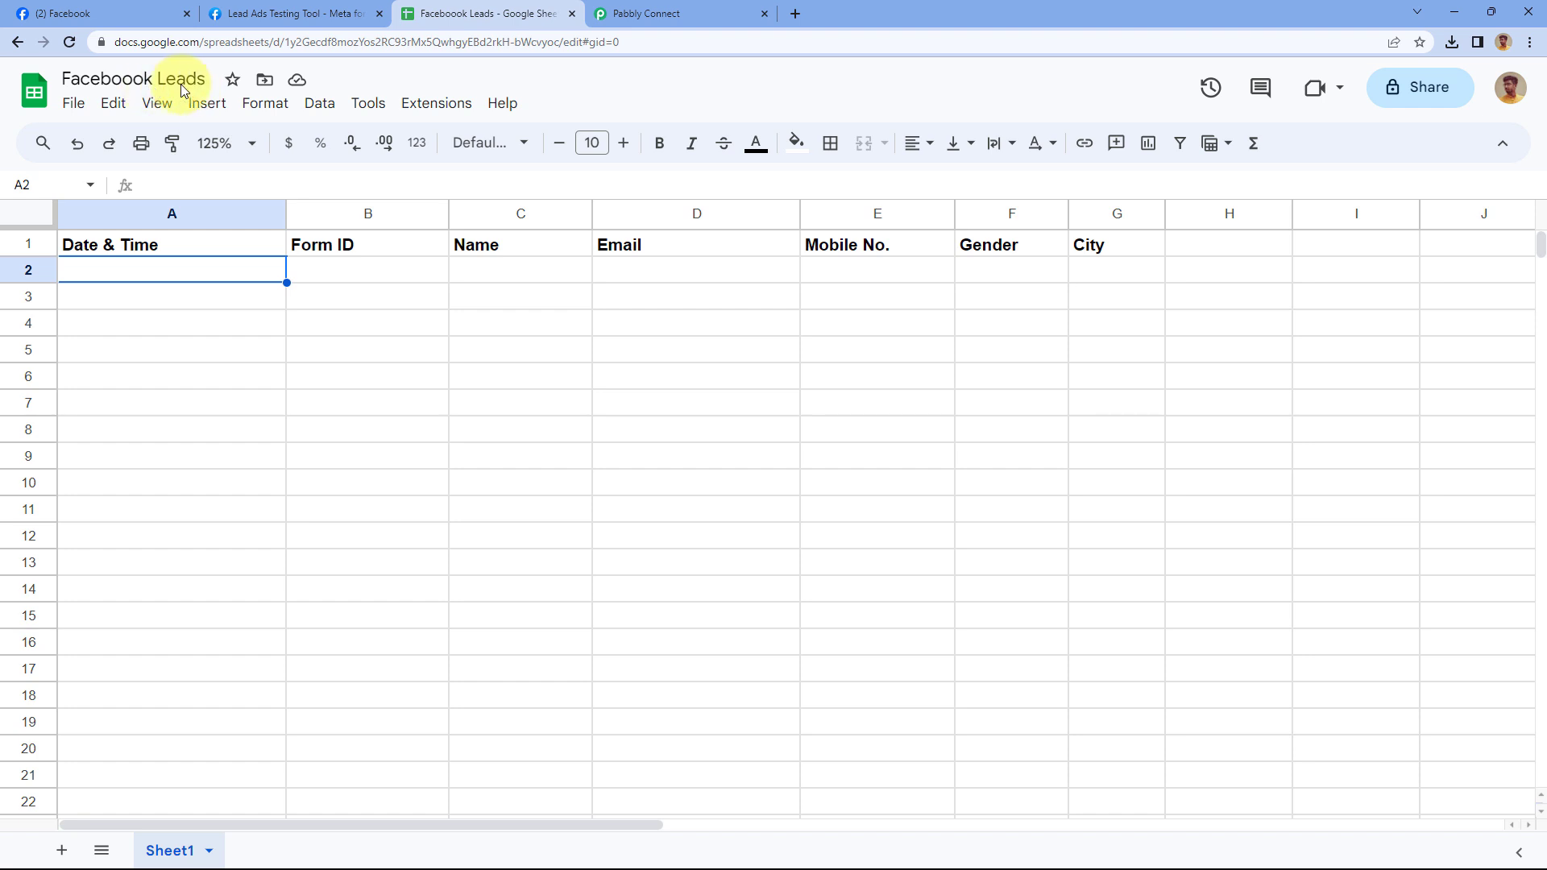
{"action": "left_click", "coordinate": [632, 13]}
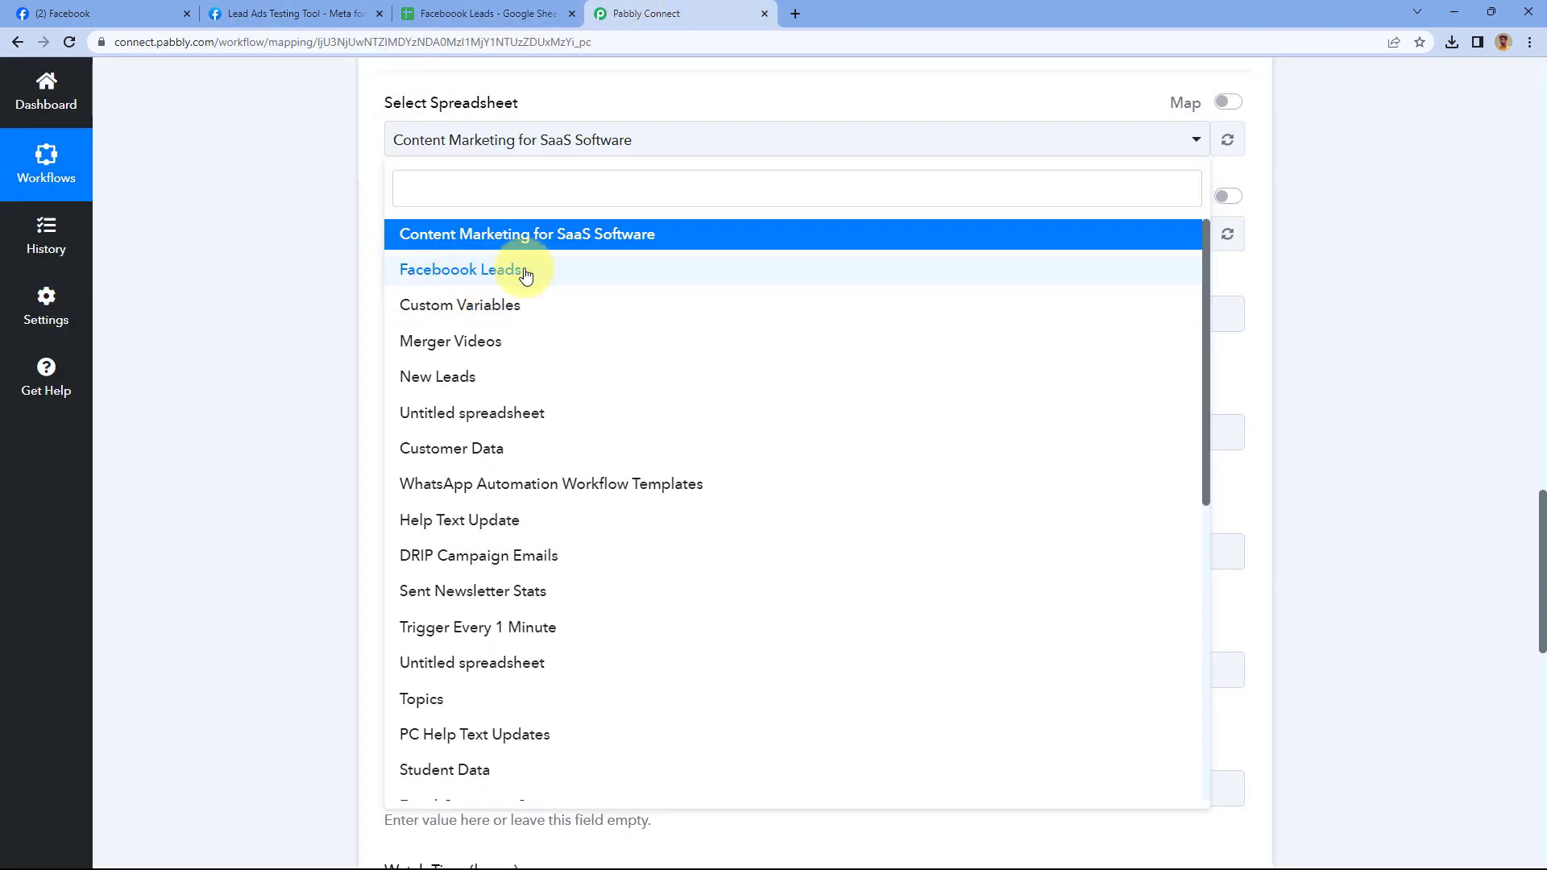
{"action": "left_click", "coordinate": [464, 282]}
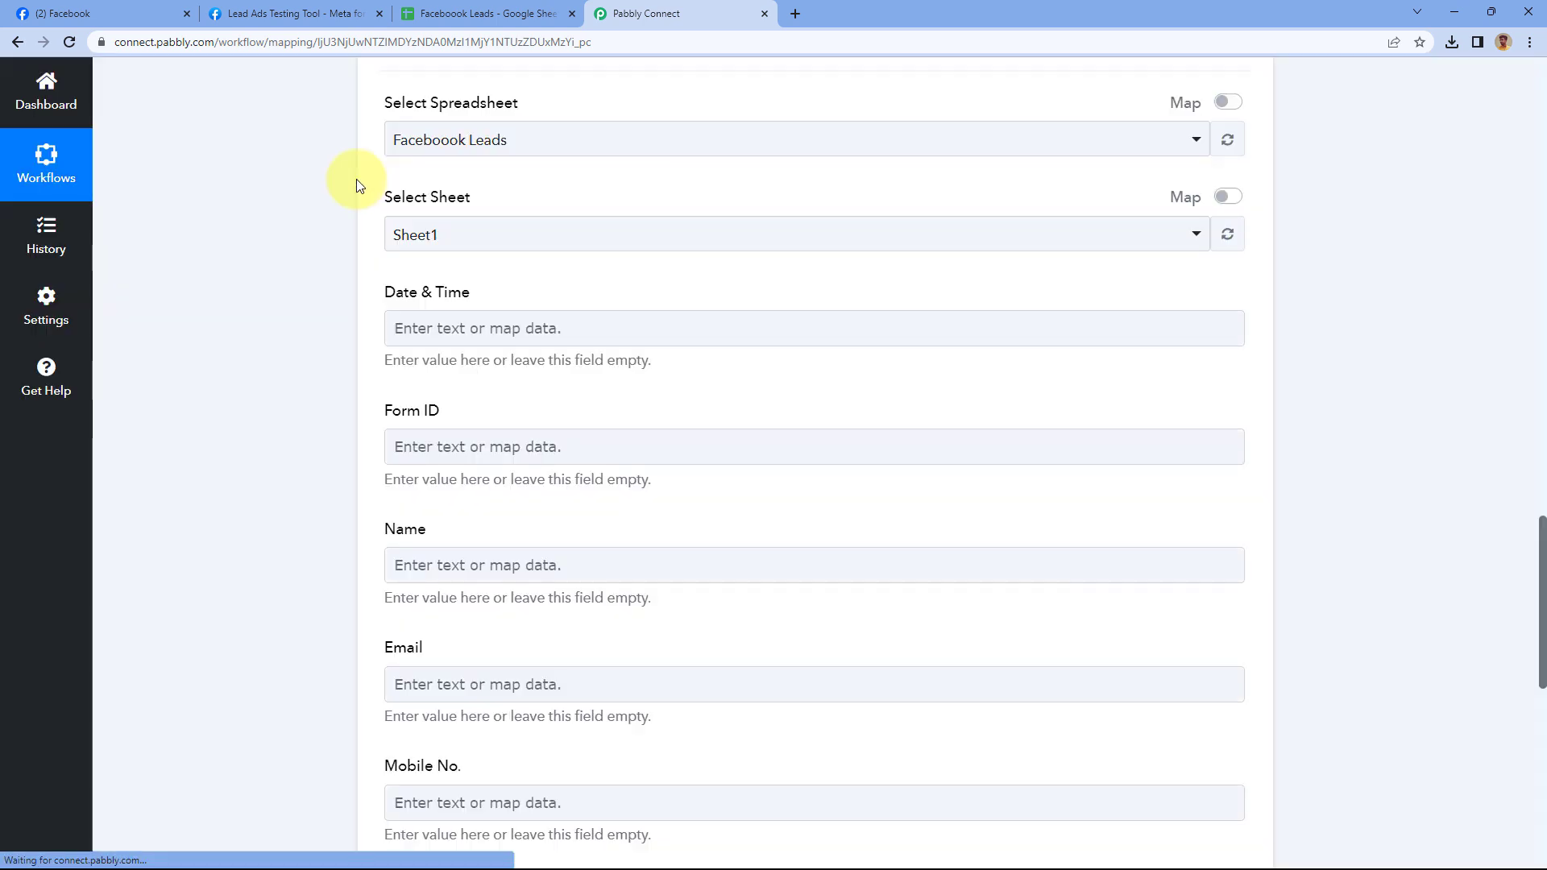
Choose Sheet1 as the receiving sheet and compare against its column headers
{"action": "scroll", "coordinate": [364, 191], "scroll_direction": "up", "scroll_amount": 1}
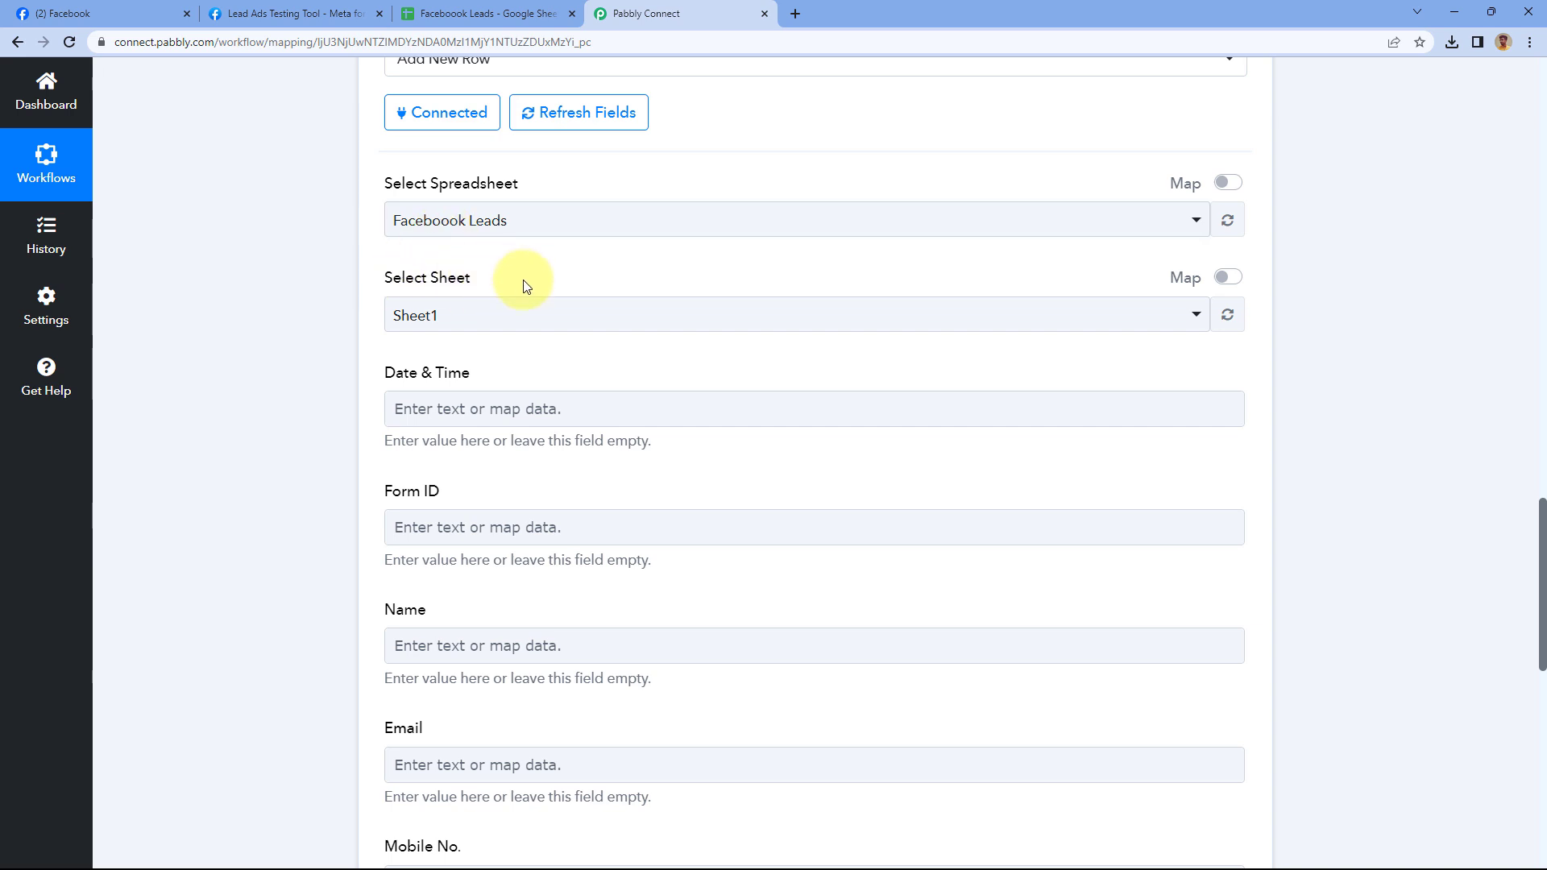
{"action": "left_click", "coordinate": [451, 13]}
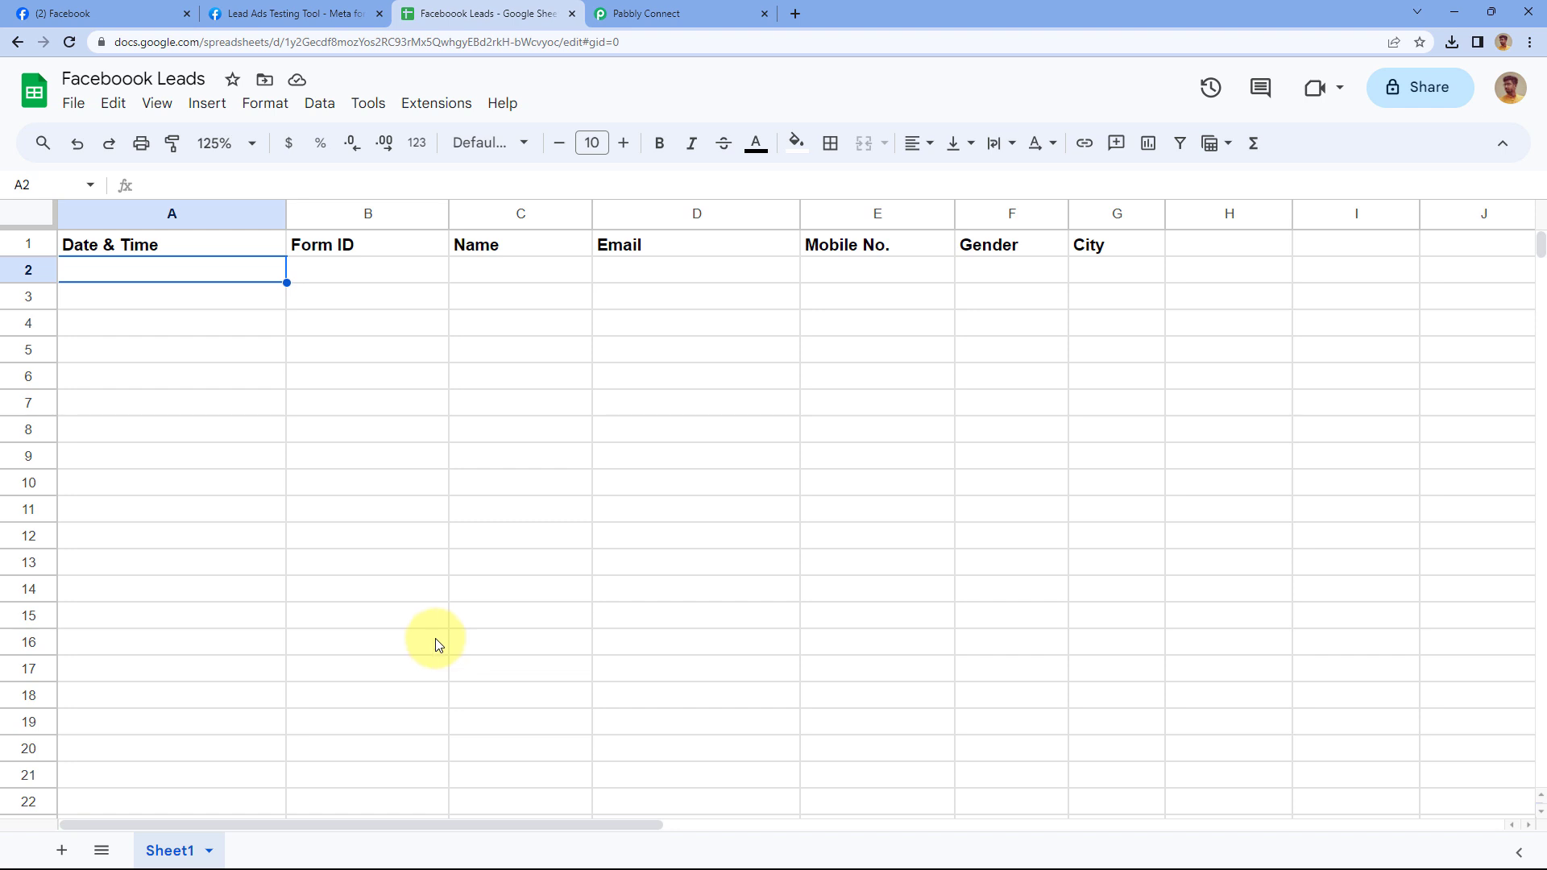
{"action": "left_click", "coordinate": [661, 12]}
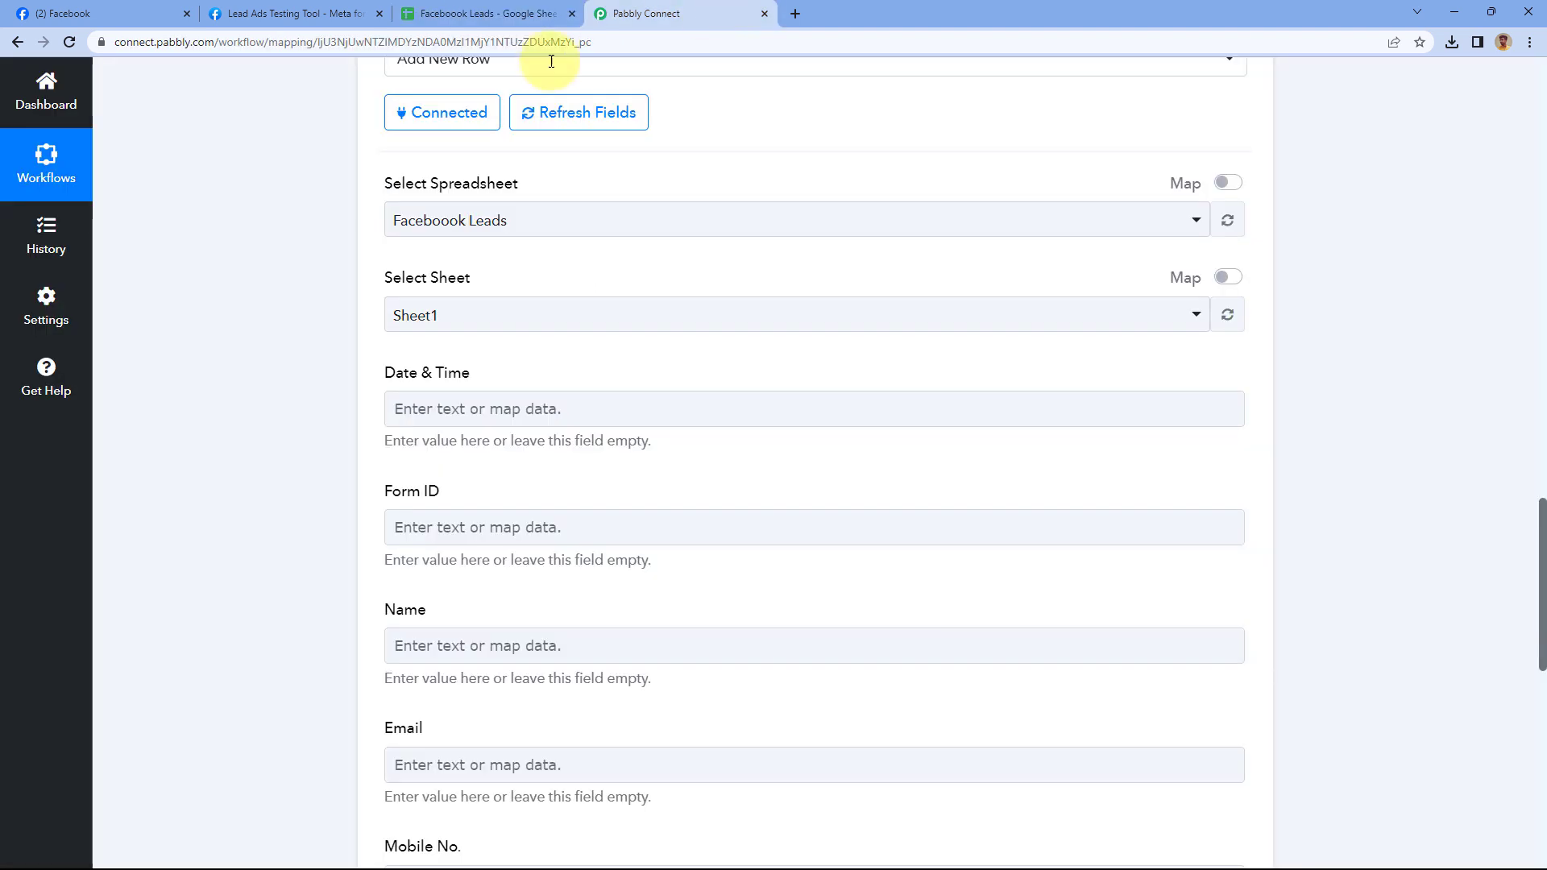
{"action": "left_click", "coordinate": [489, 326]}
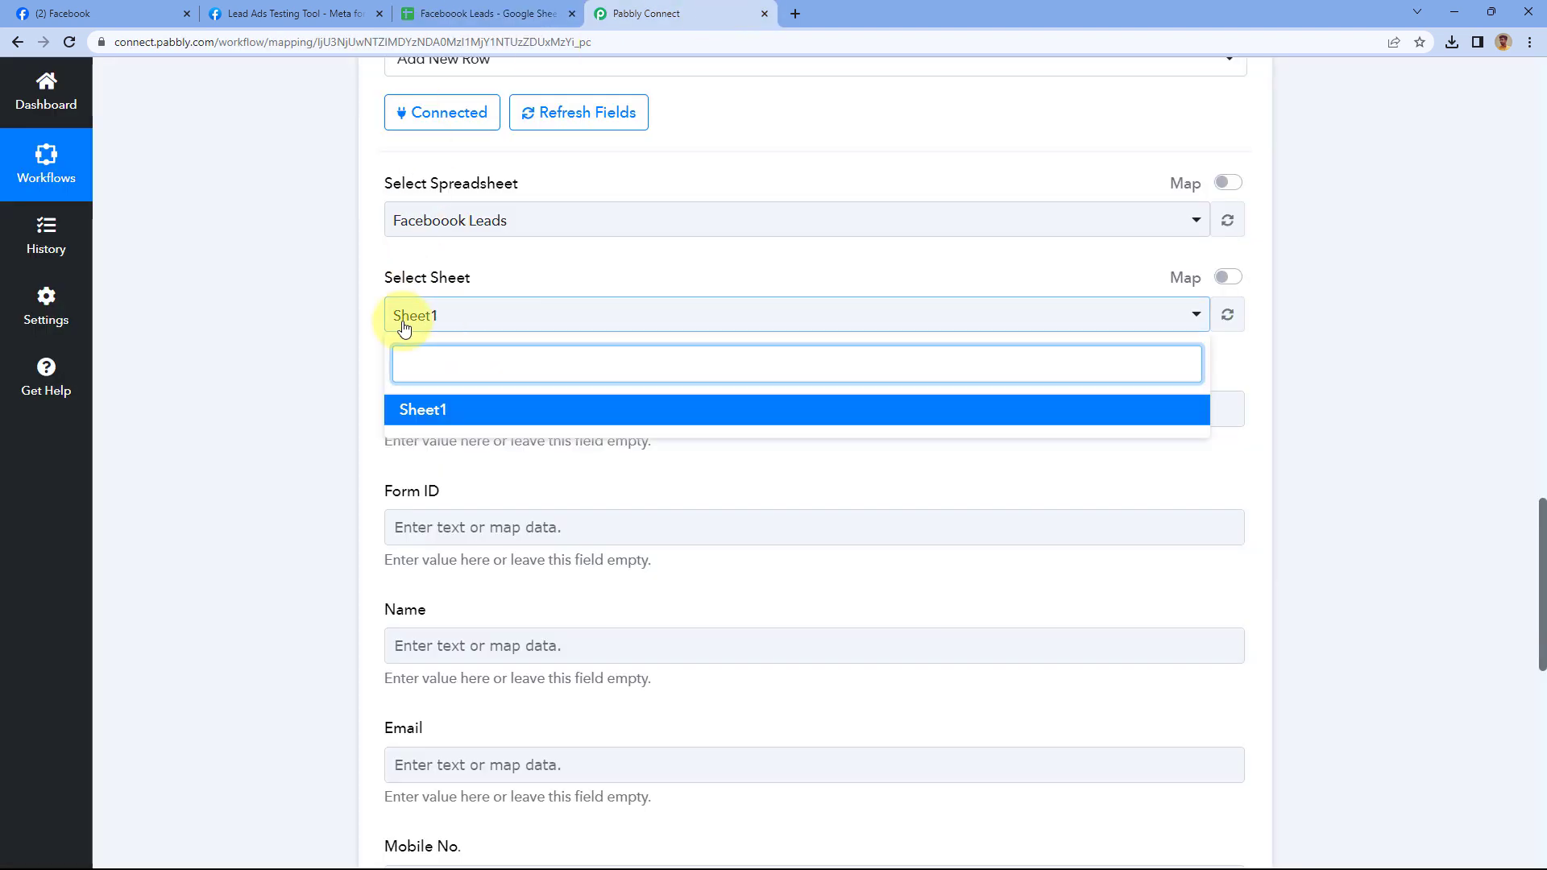
{"action": "left_click", "coordinate": [439, 423]}
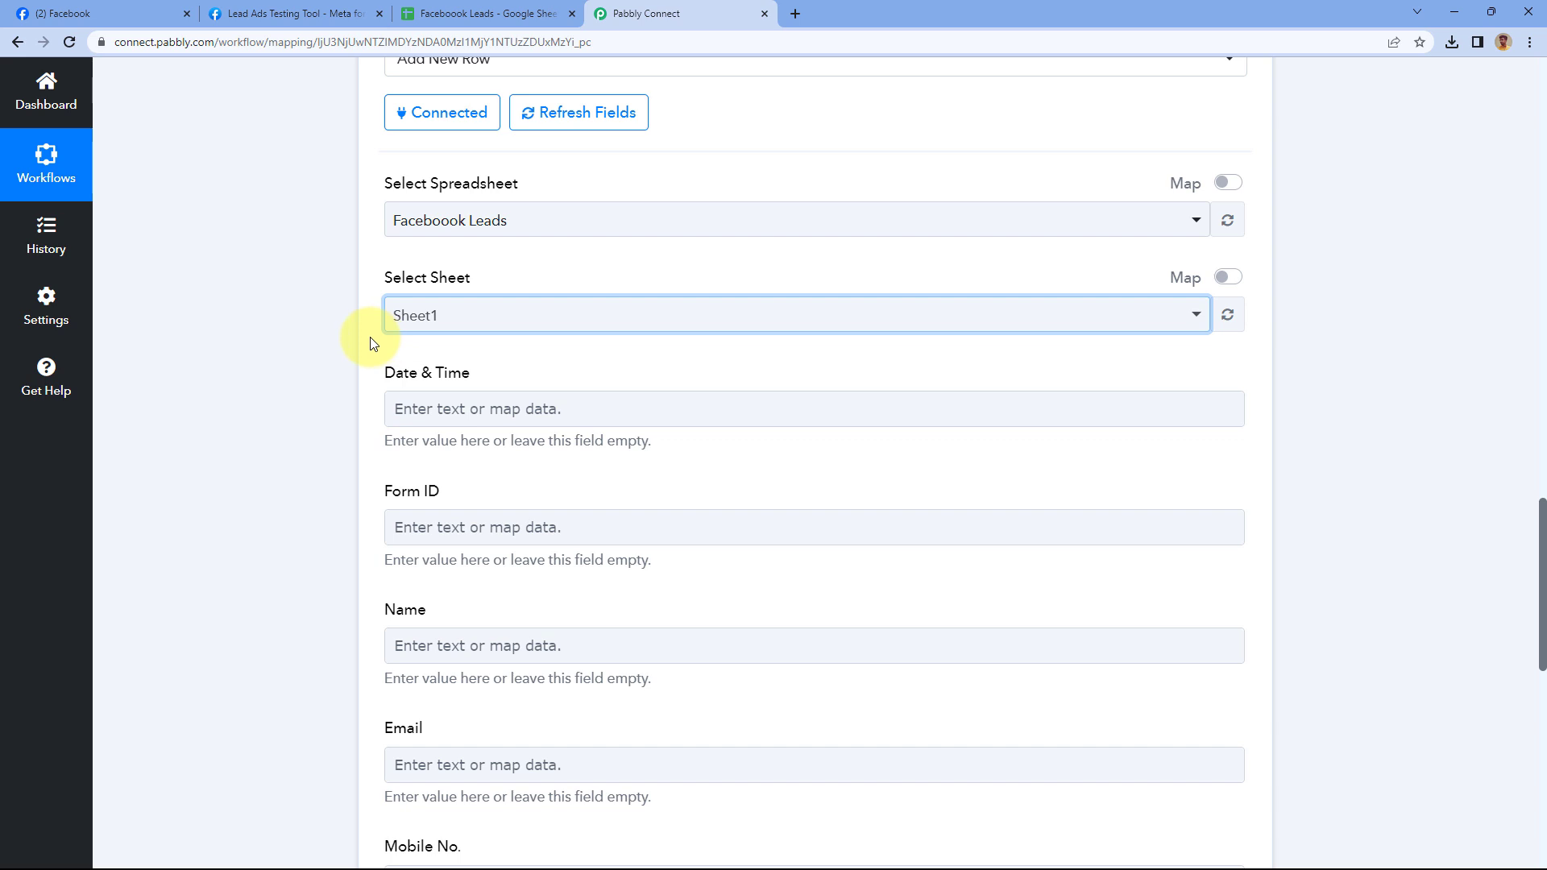
{"action": "scroll", "coordinate": [373, 344], "scroll_direction": "down", "scroll_amount": 2}
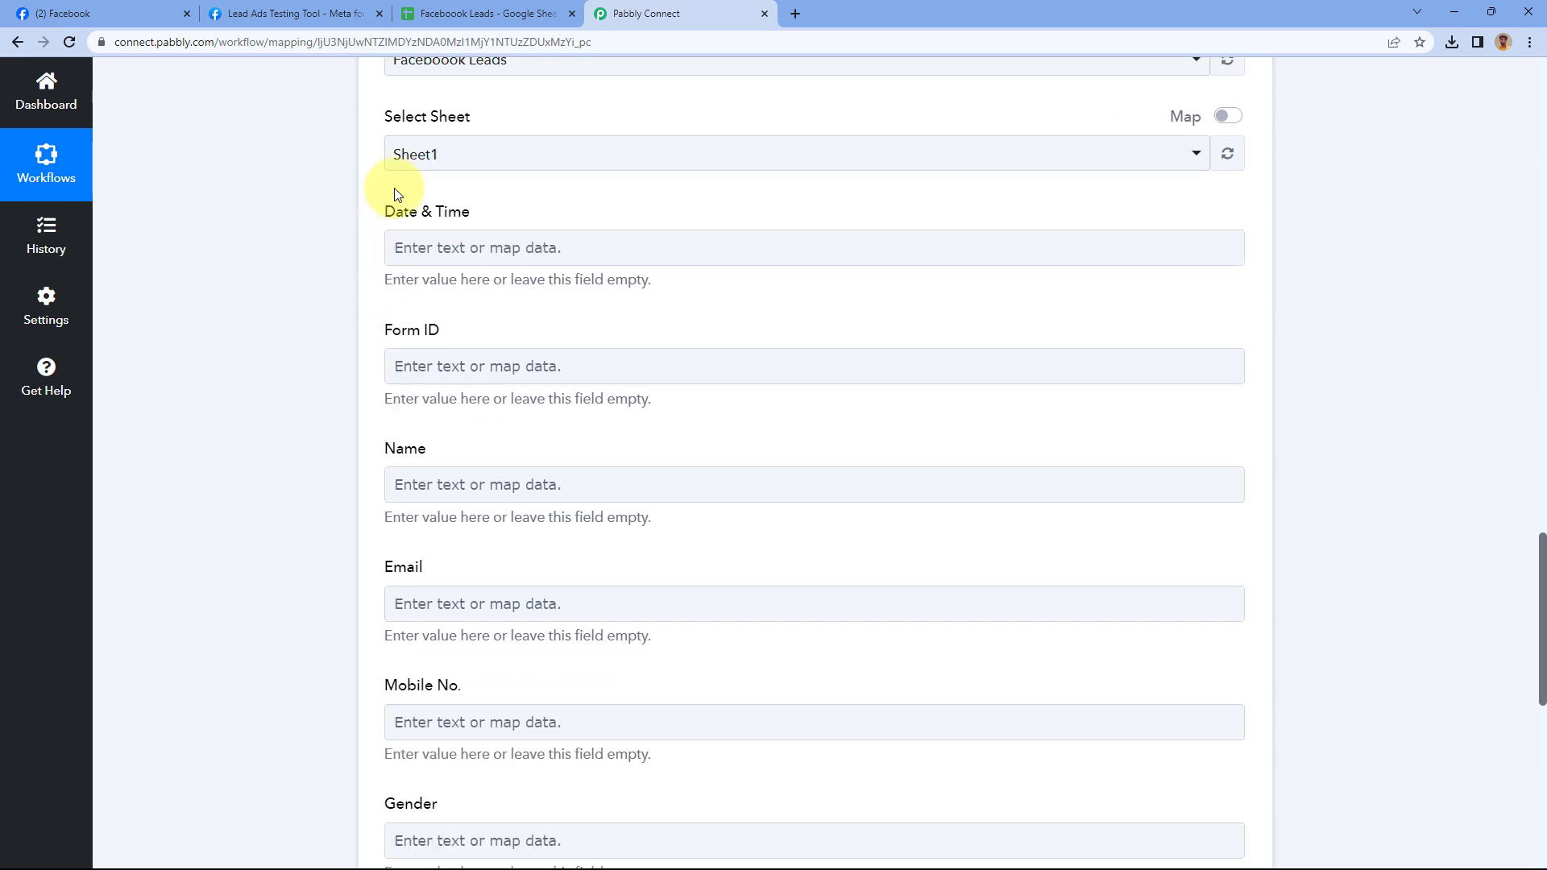
{"action": "left_click", "coordinate": [483, 13]}
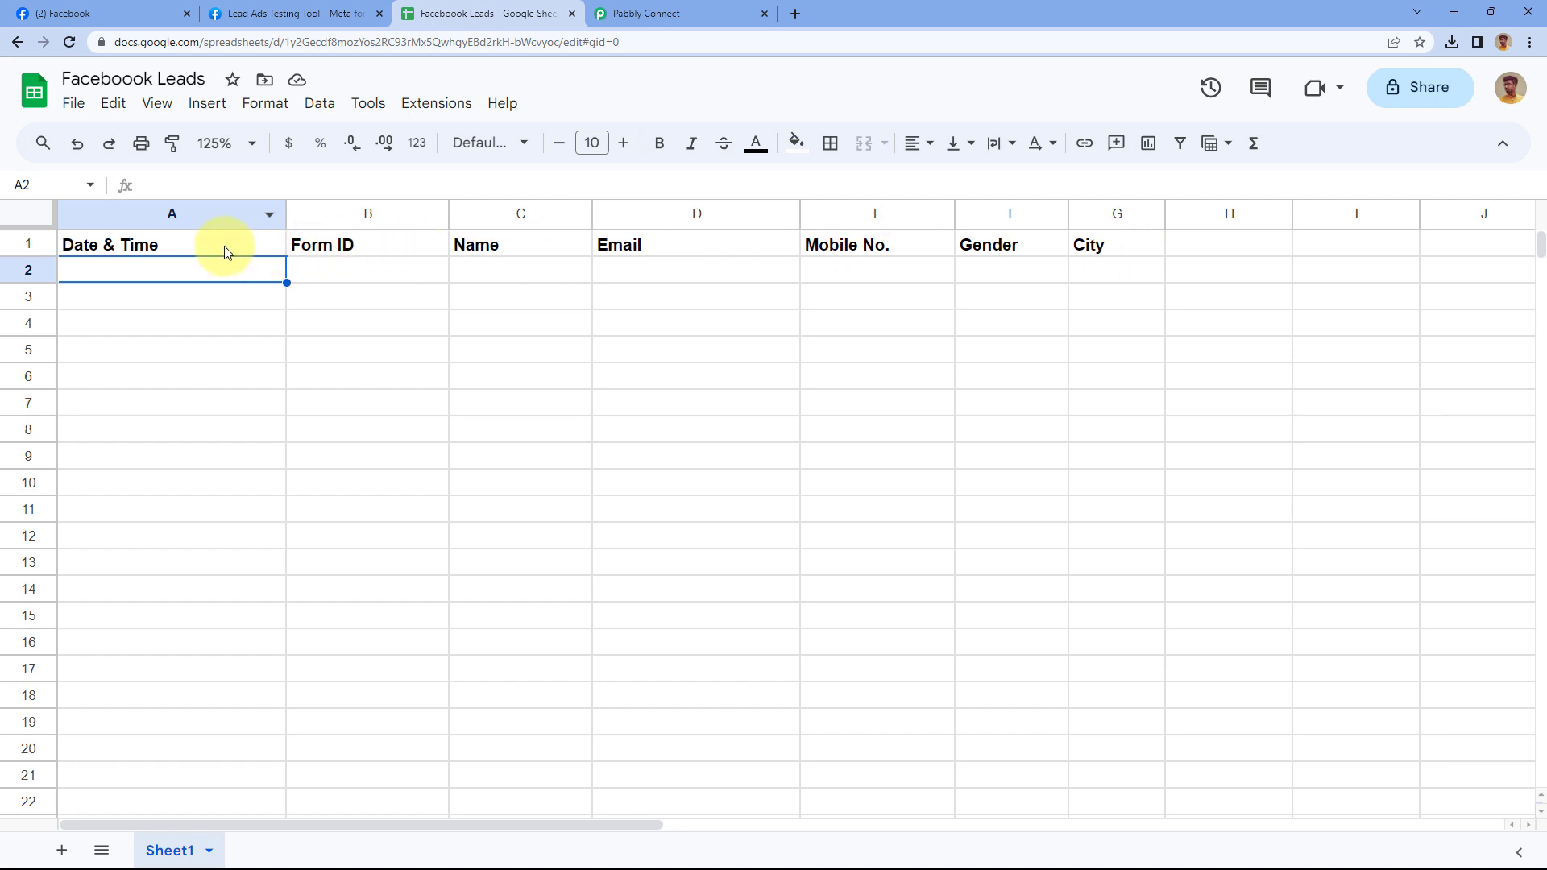
{"action": "left_click", "coordinate": [644, 13]}
Begin mapping the Date & Time field, reviewing the lead's created-time value
{"action": "scroll", "coordinate": [354, 221], "scroll_direction": "down", "scroll_amount": 1}
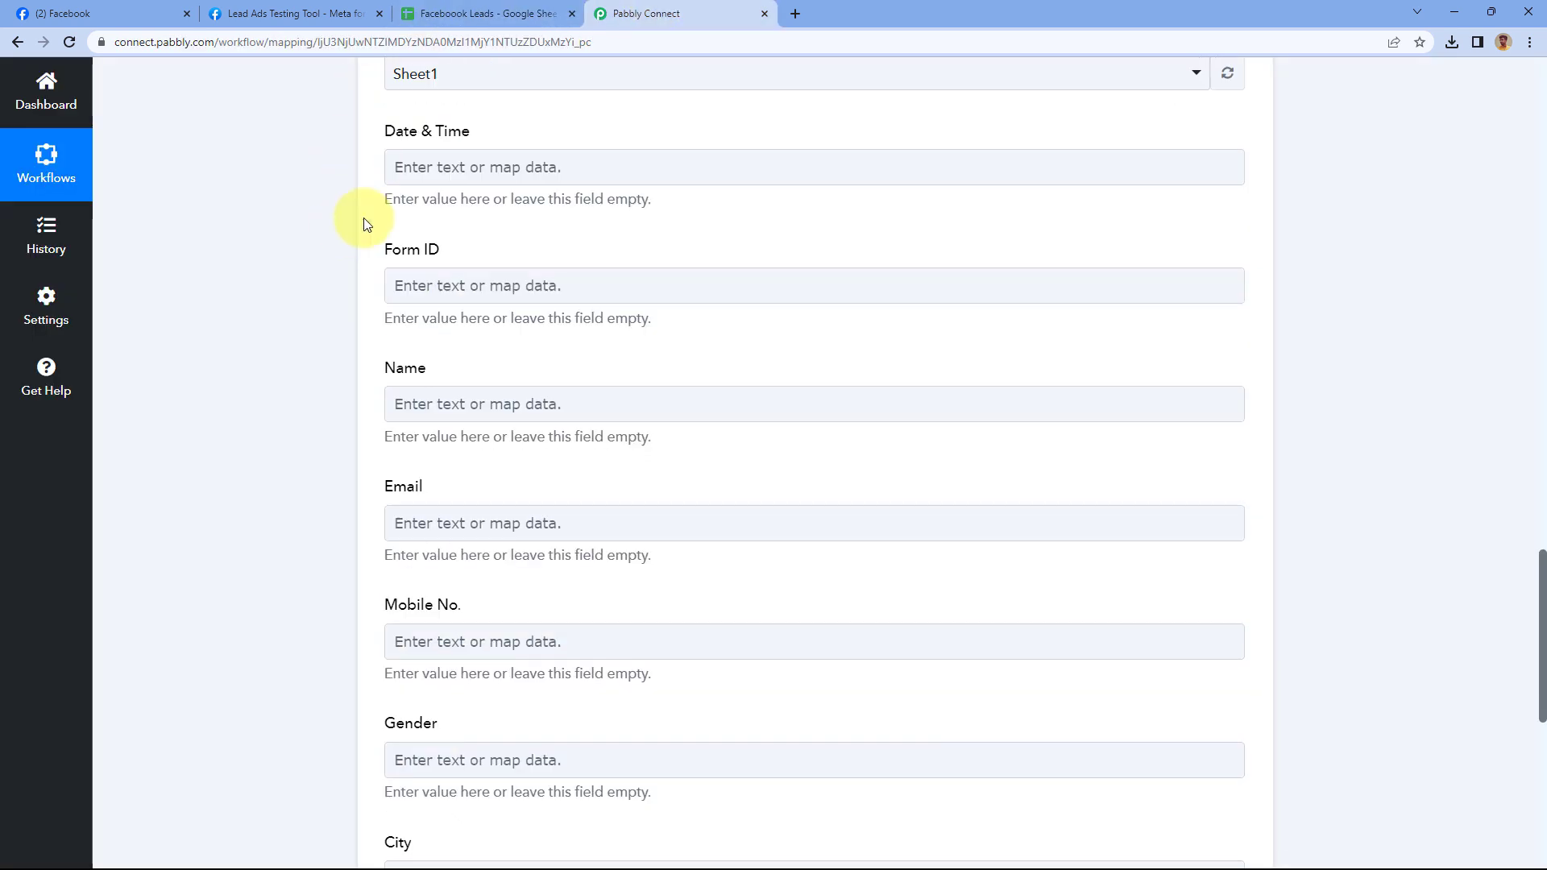
{"action": "scroll", "coordinate": [323, 442], "scroll_direction": "down", "scroll_amount": 1}
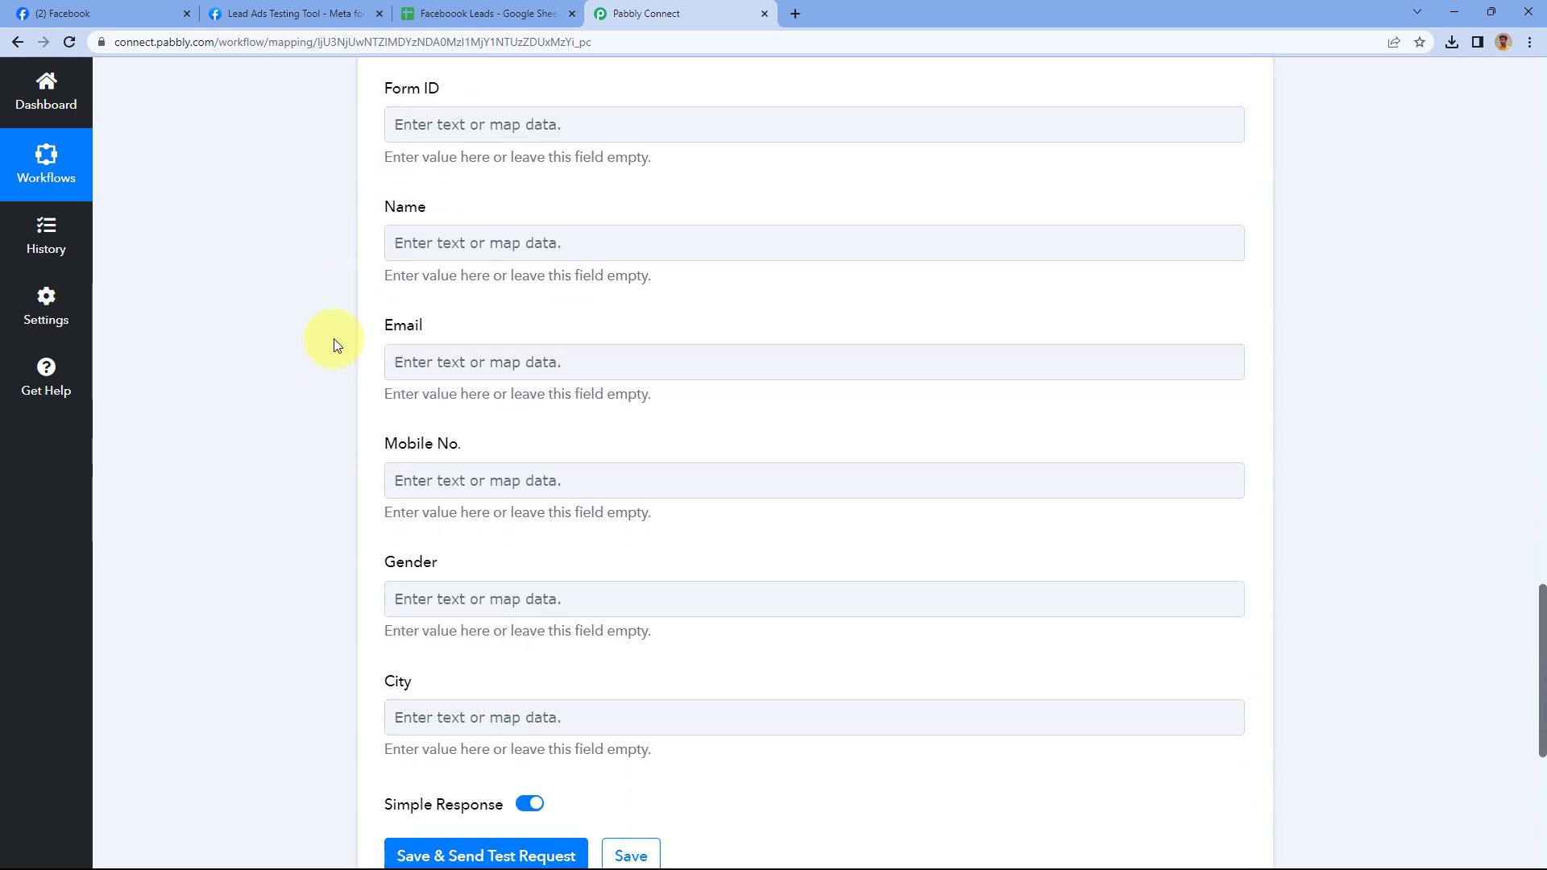
{"action": "scroll", "coordinate": [319, 382], "scroll_direction": "up", "scroll_amount": 2}
{"action": "scroll", "coordinate": [354, 302], "scroll_direction": "up", "scroll_amount": 2}
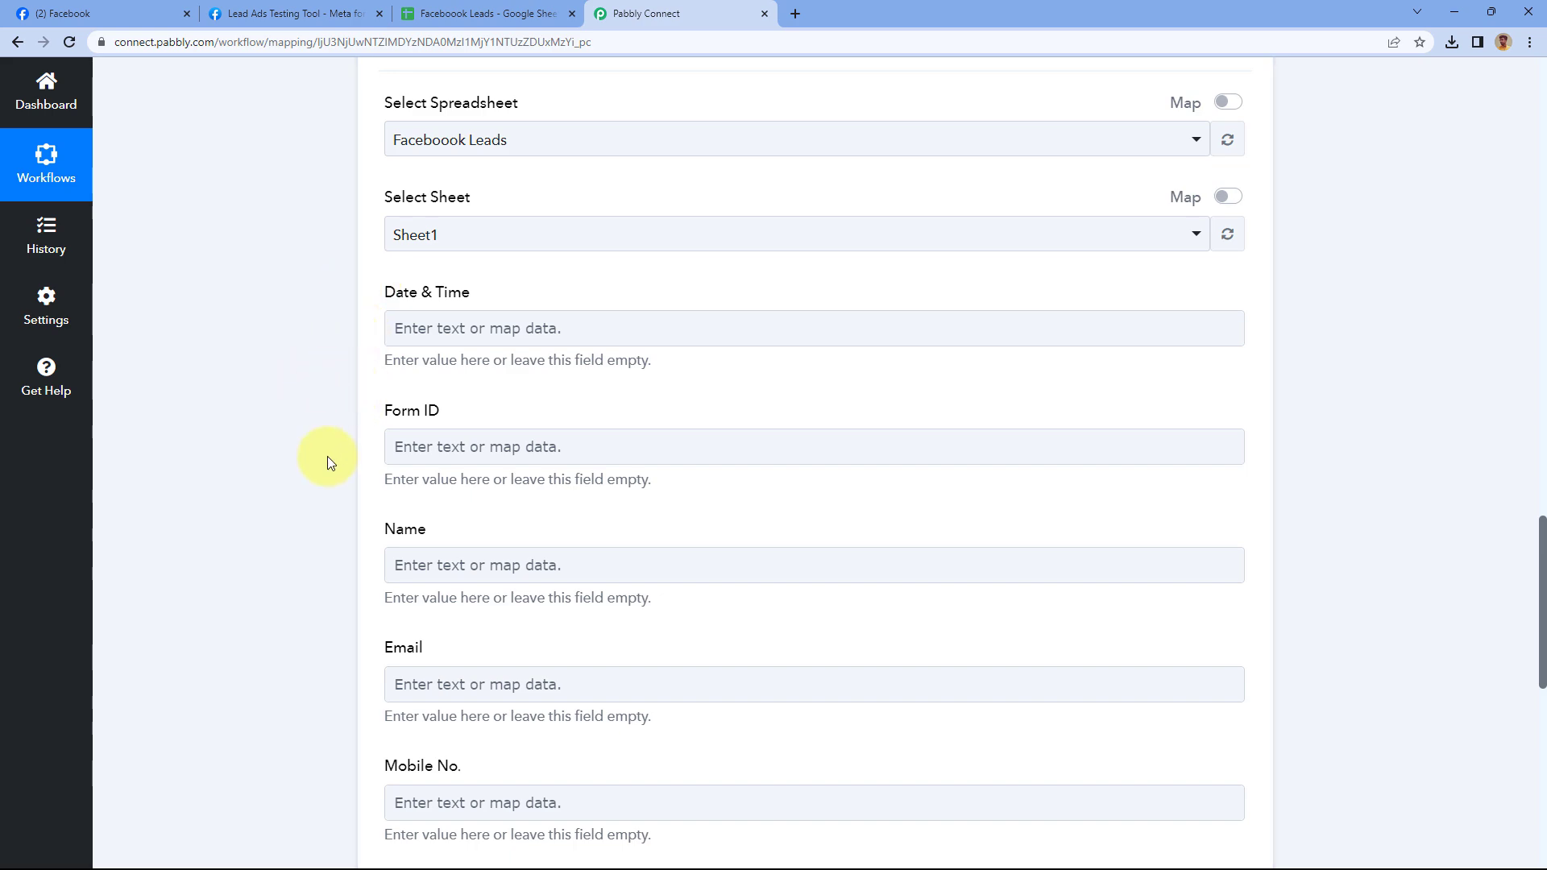
{"action": "scroll", "coordinate": [350, 486], "scroll_direction": "down", "scroll_amount": 1}
{"action": "scroll", "coordinate": [349, 485], "scroll_direction": "up", "scroll_amount": 10}
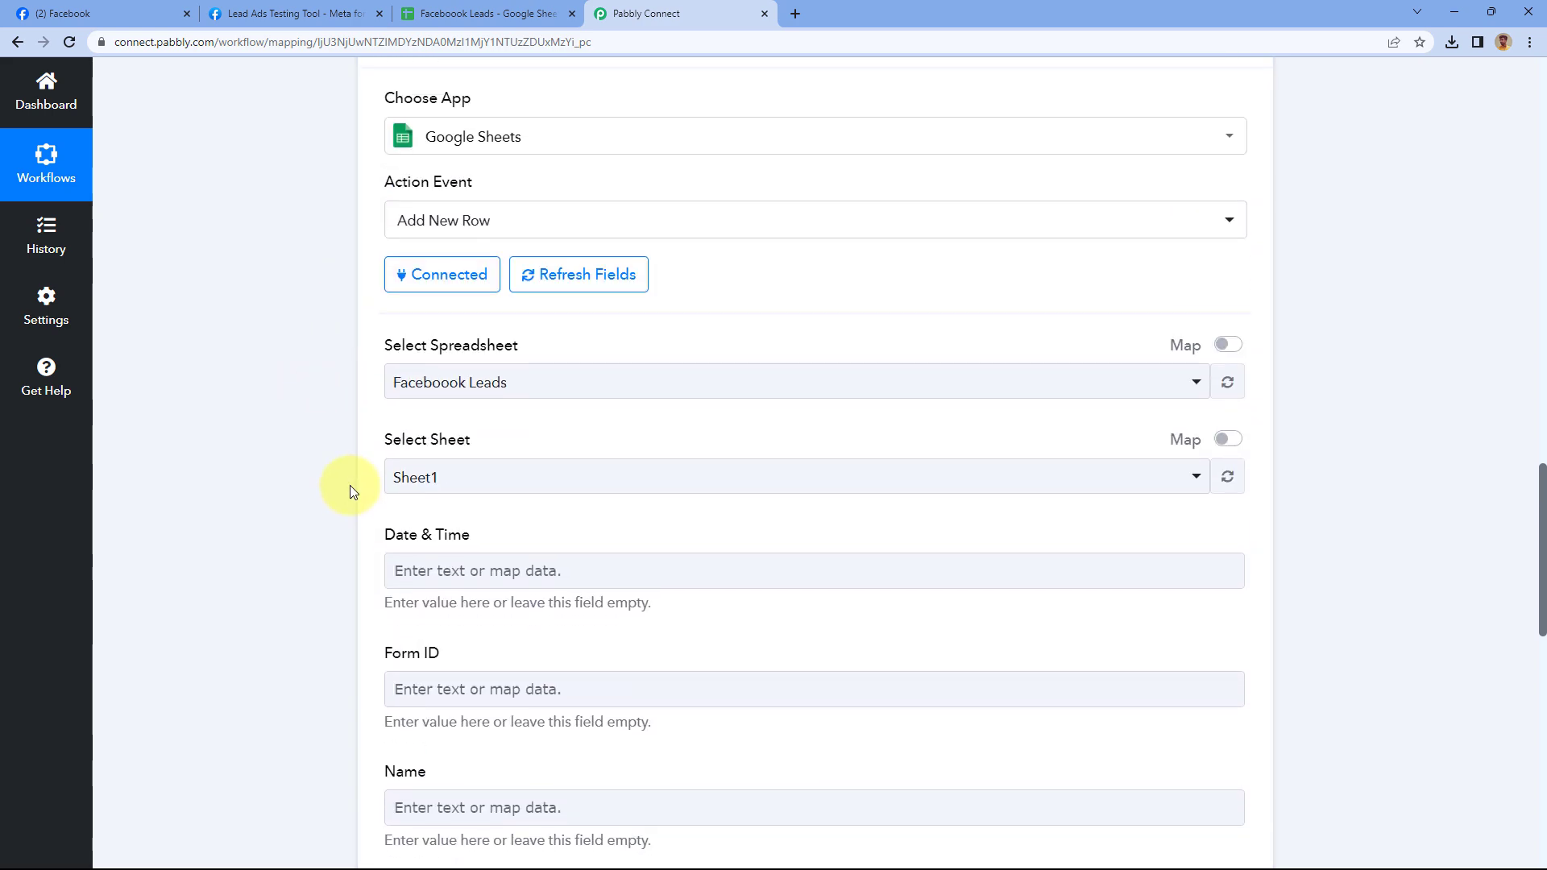
{"action": "scroll", "coordinate": [349, 485], "scroll_direction": "up", "scroll_amount": 1}
{"action": "scroll", "coordinate": [798, 165], "scroll_direction": "up", "scroll_amount": 1}
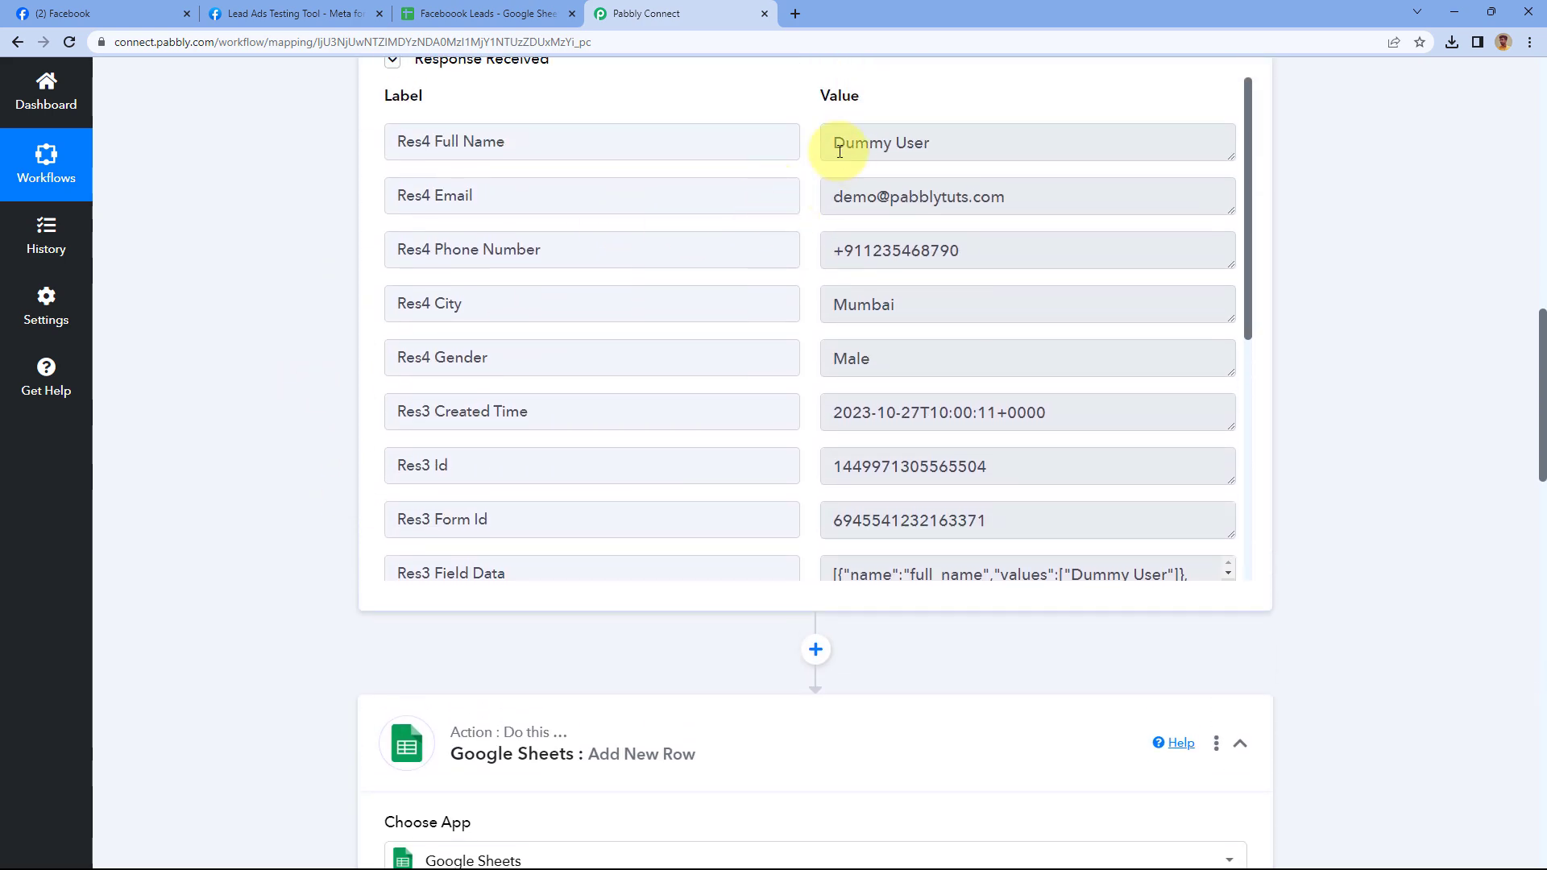
{"action": "scroll", "coordinate": [305, 411], "scroll_direction": "down", "scroll_amount": 9}
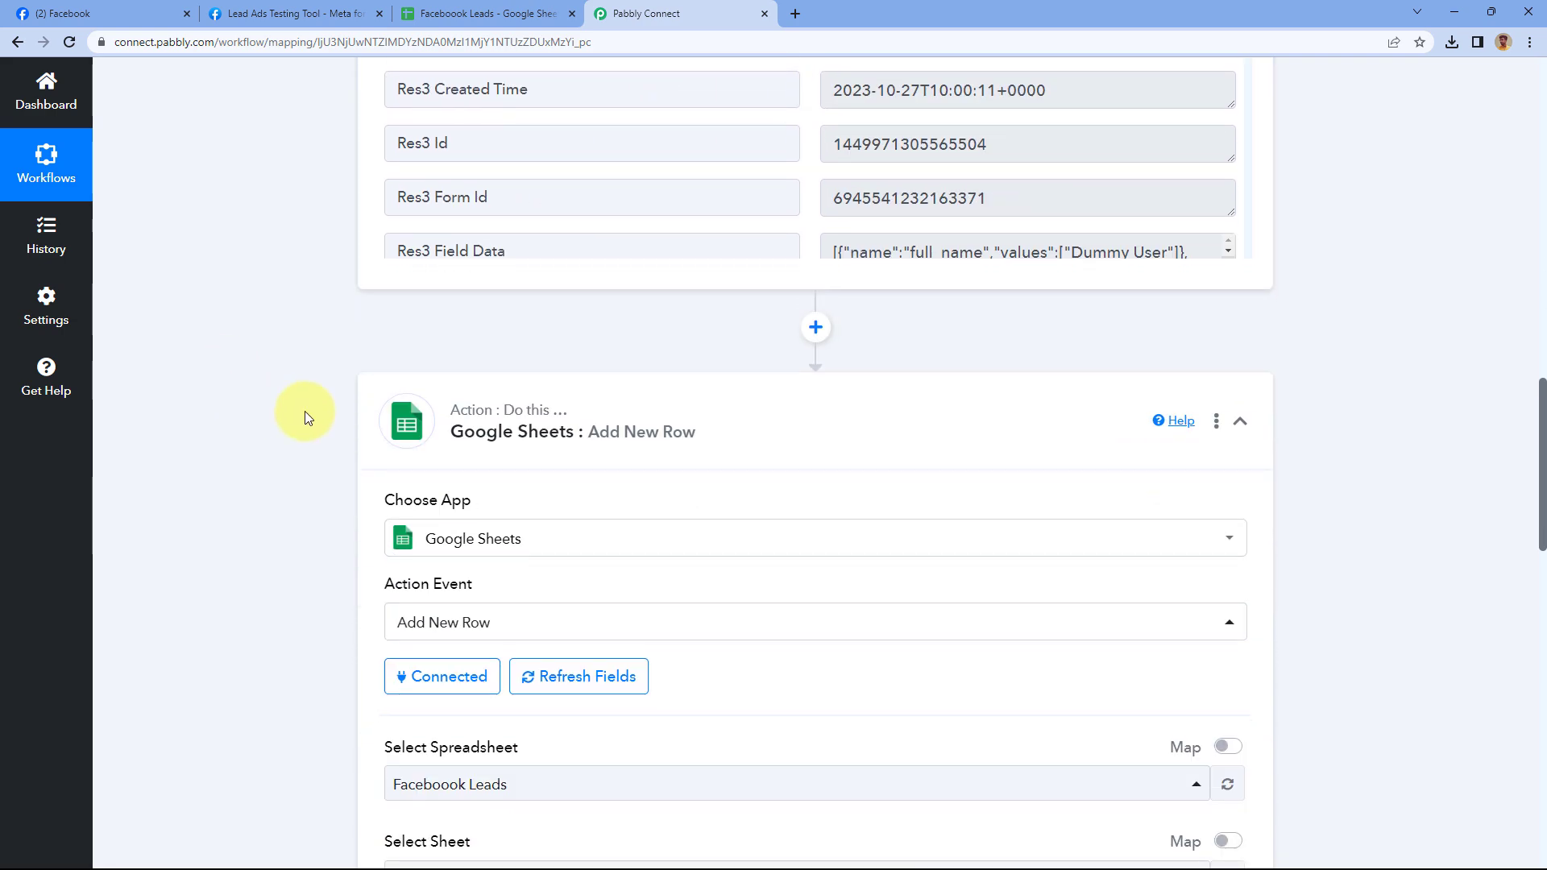
{"action": "scroll", "coordinate": [304, 416], "scroll_direction": "down", "scroll_amount": 2}
{"action": "left_click", "coordinate": [489, 322]}
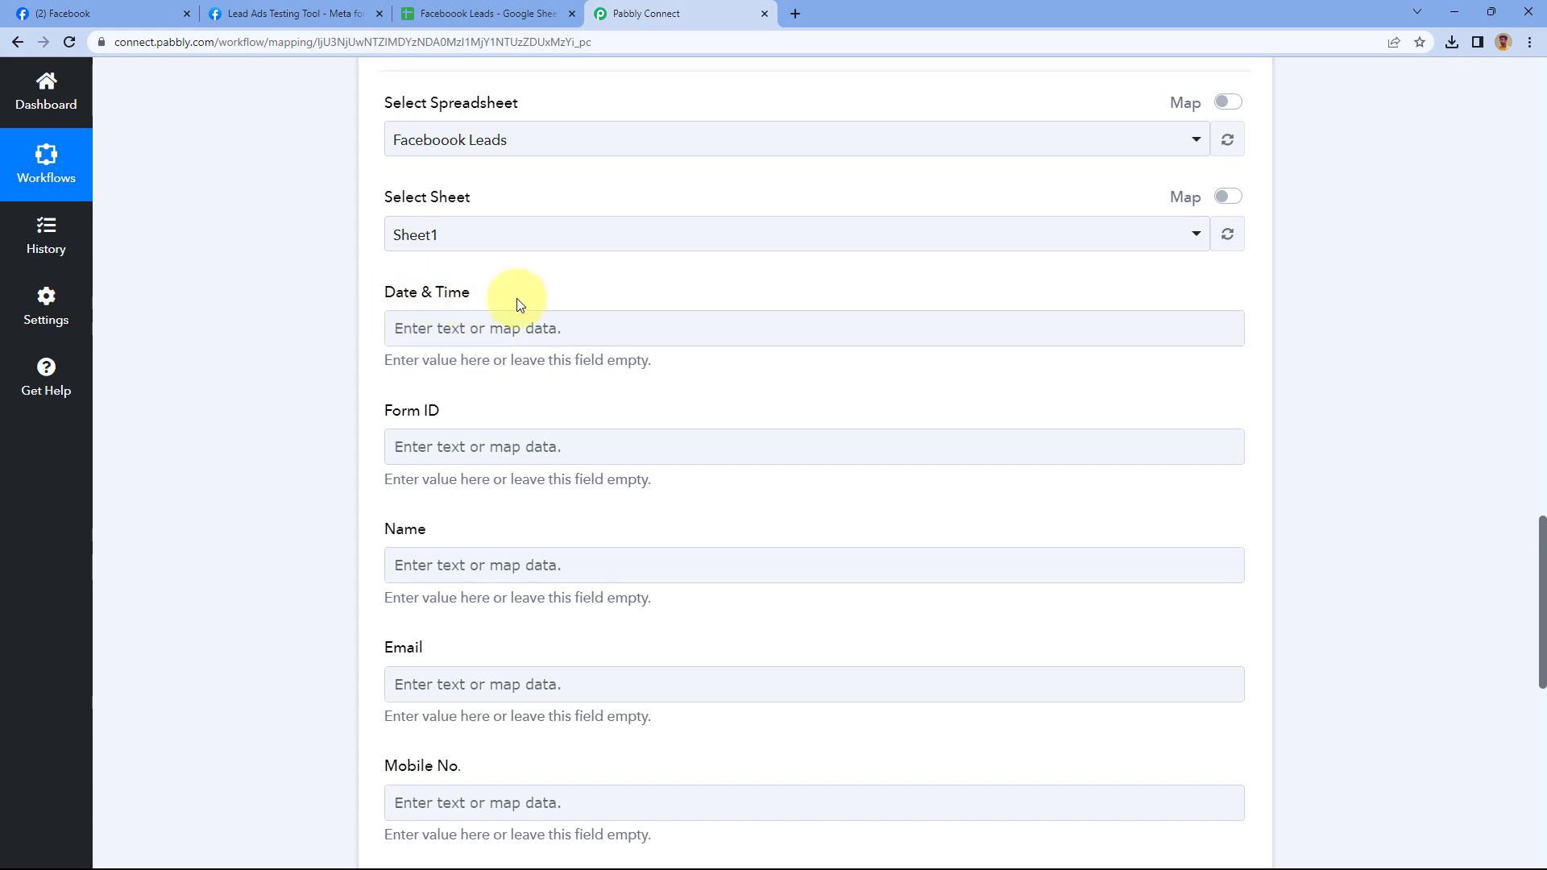
{"action": "scroll", "coordinate": [494, 303], "scroll_direction": "up", "scroll_amount": 10}
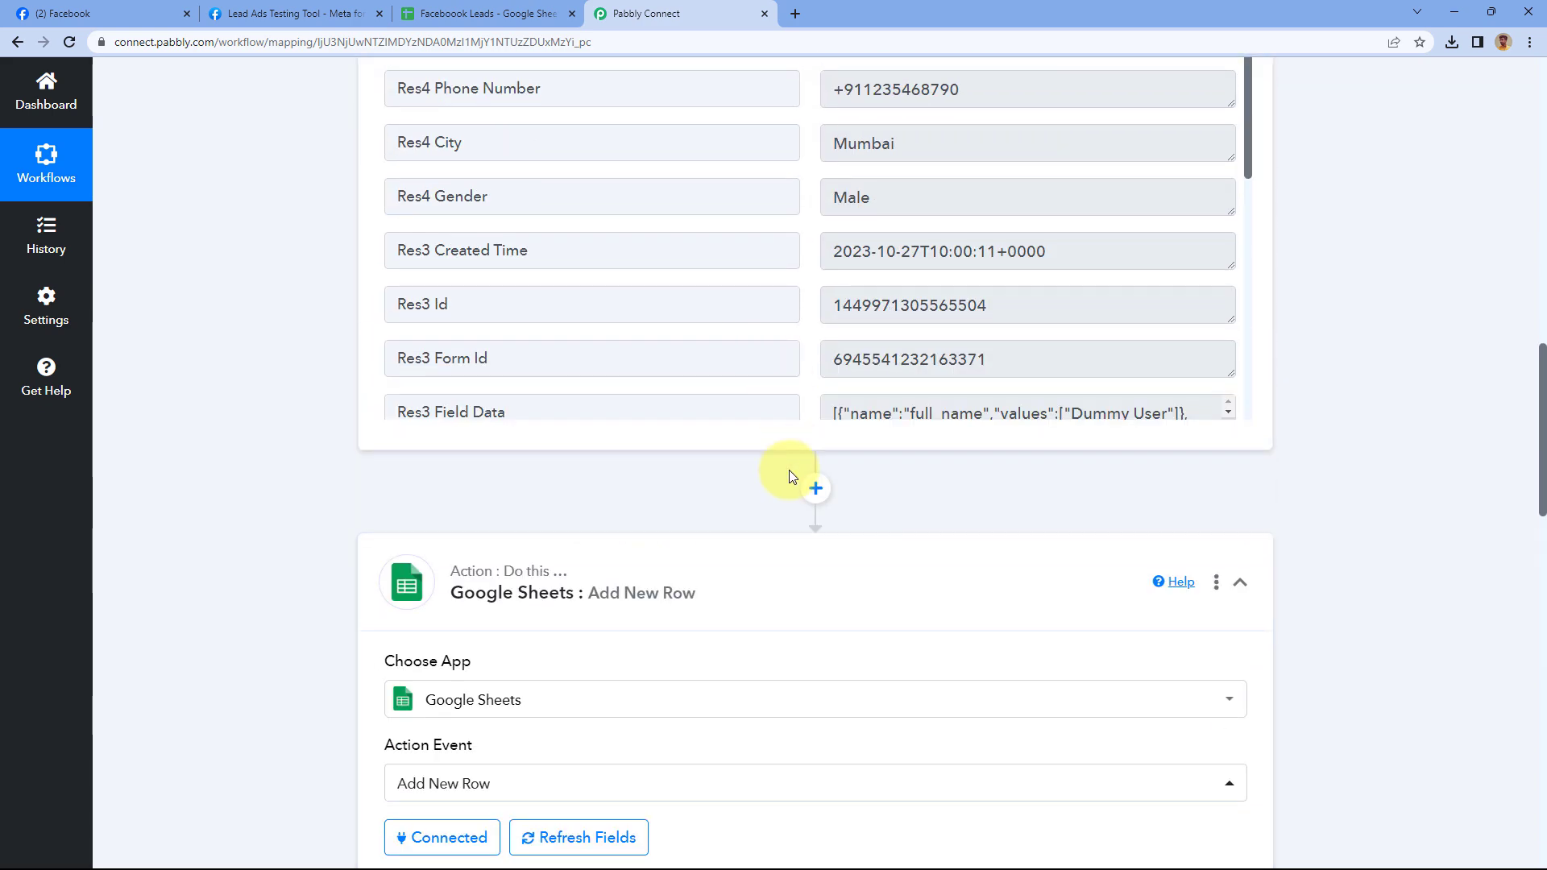
{"action": "left_click_drag", "start_coordinate": [832, 332], "coordinate": [1058, 336]}
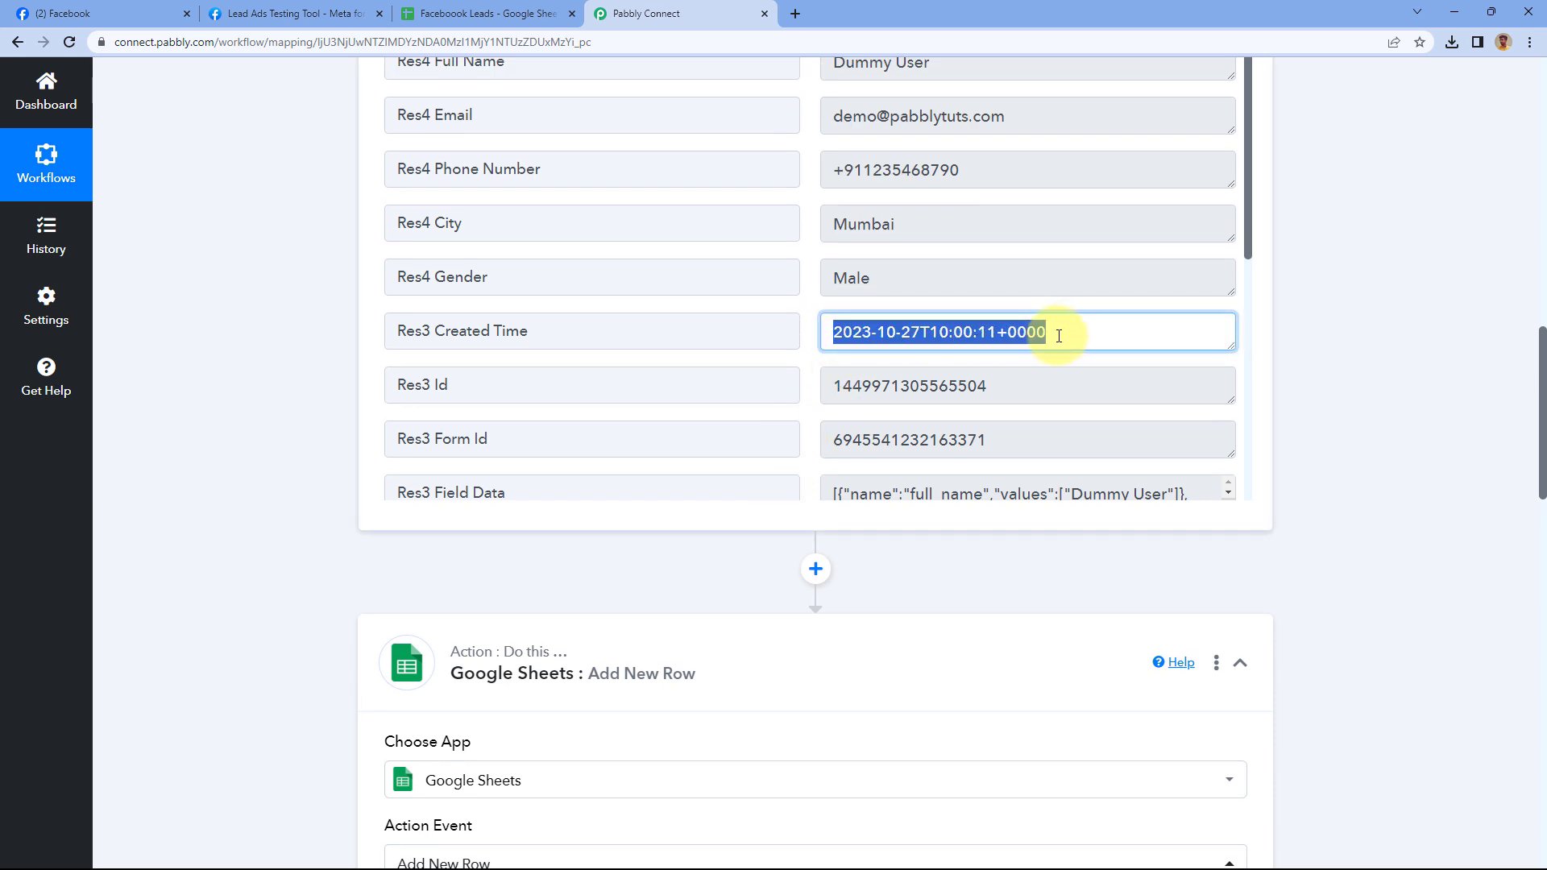
{"action": "left_click", "coordinate": [809, 308]}
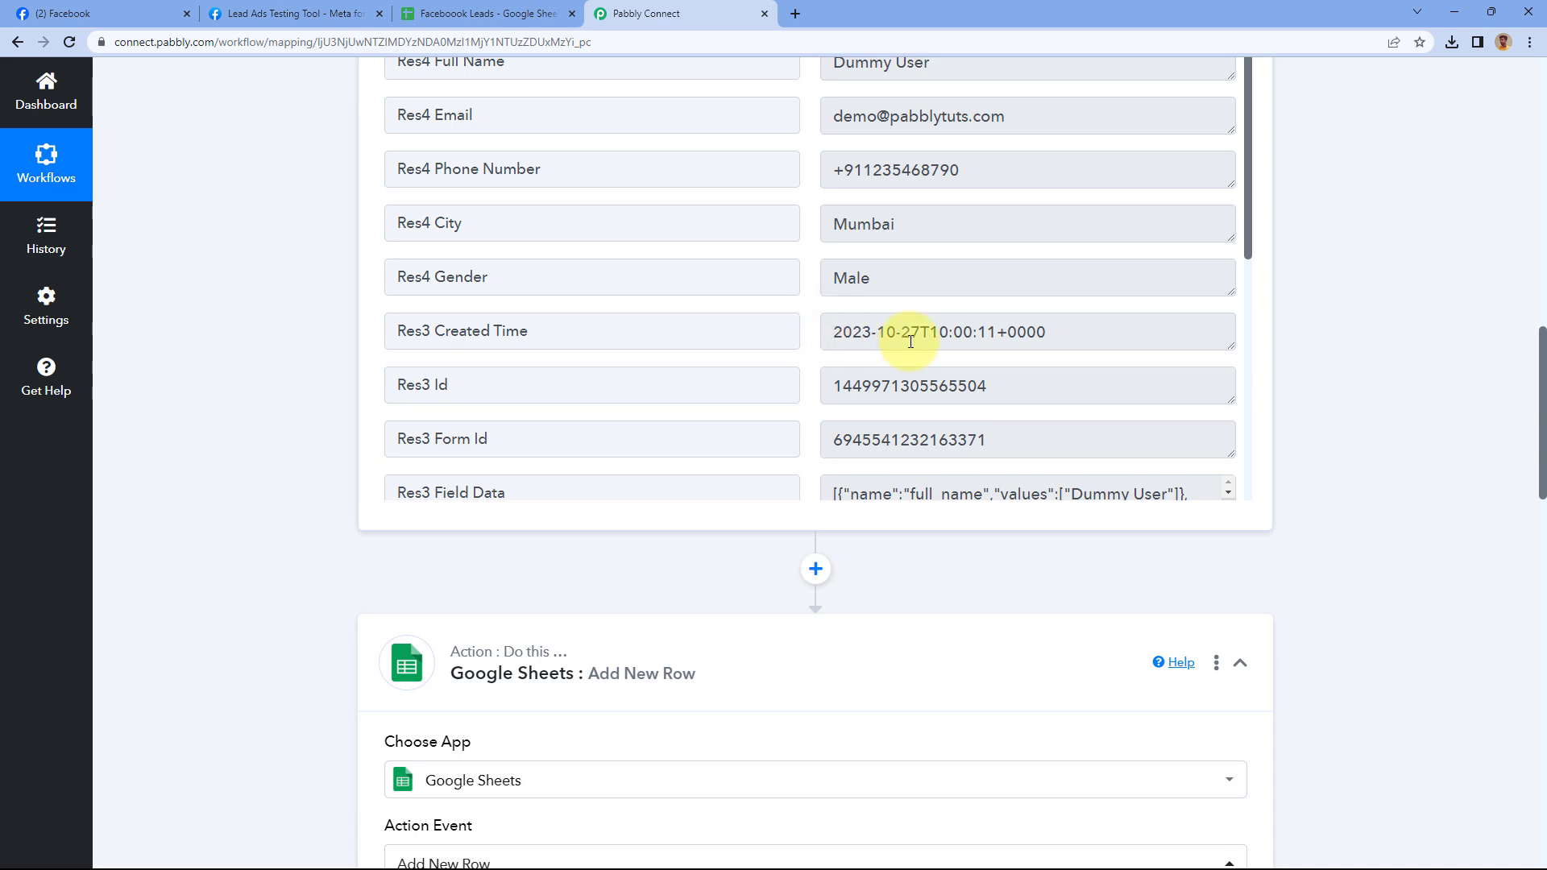
{"action": "scroll", "coordinate": [278, 435], "scroll_direction": "down", "scroll_amount": 13}
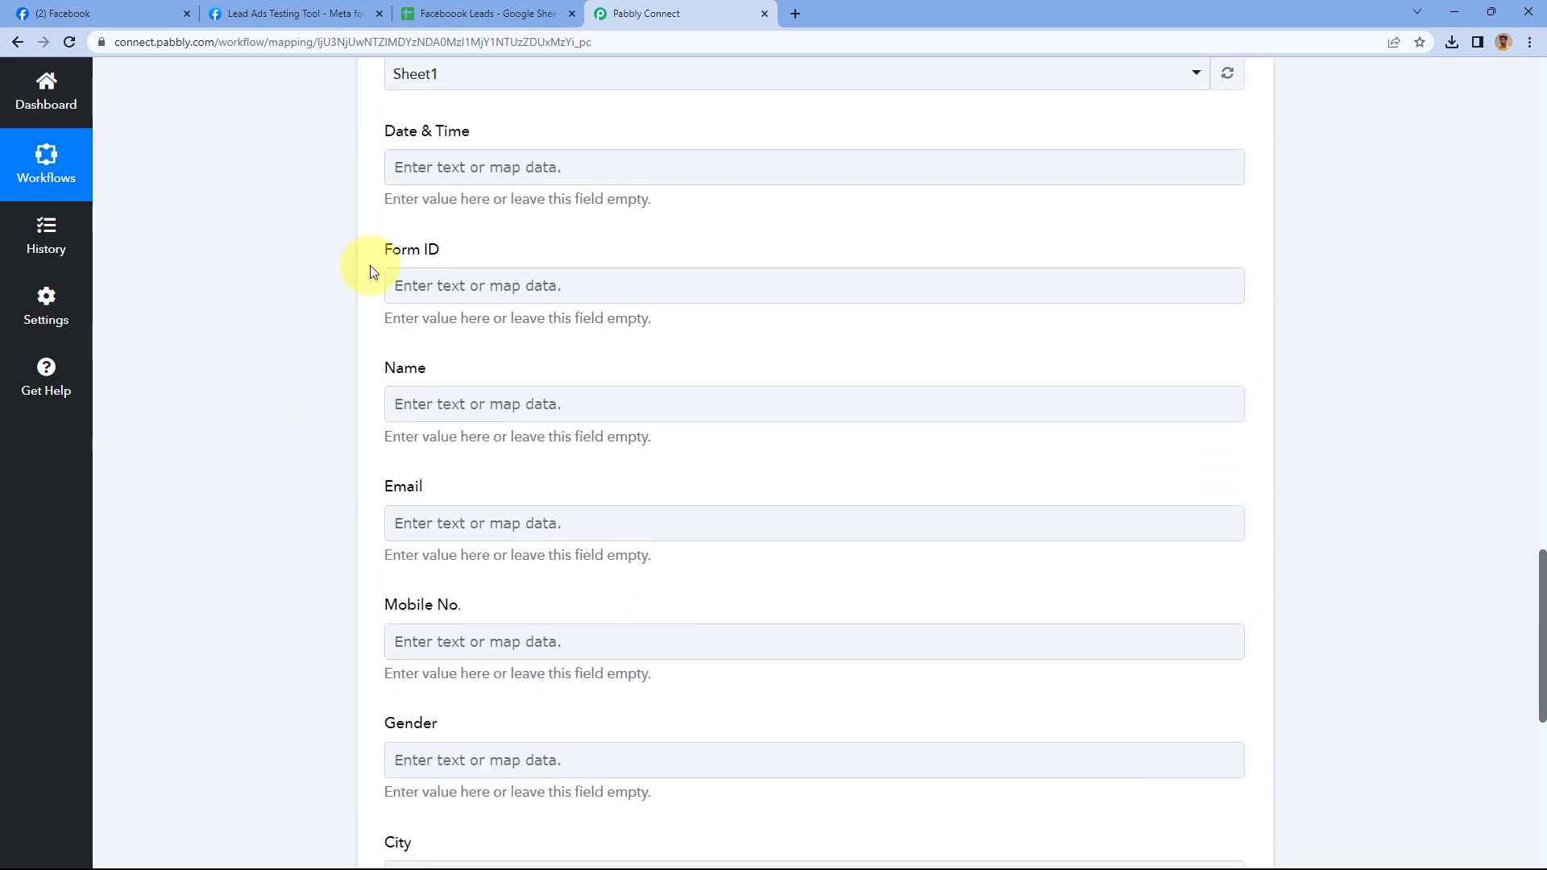
{"action": "left_click", "coordinate": [464, 170]}
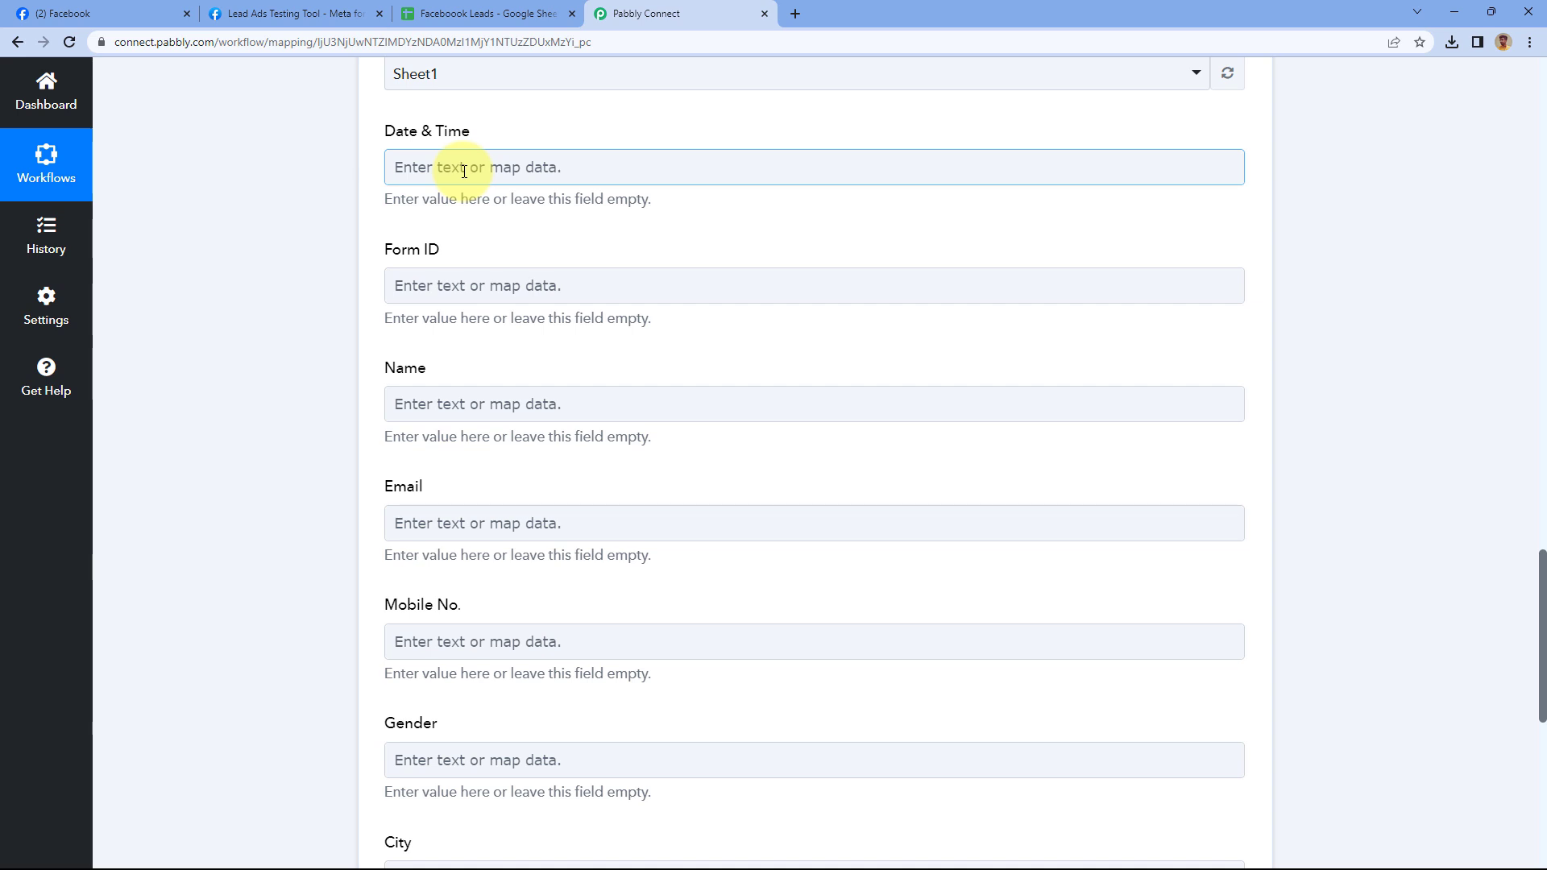
Map Res3 Created Time into the Date & Time column
{"action": "left_click", "coordinate": [518, 320]}
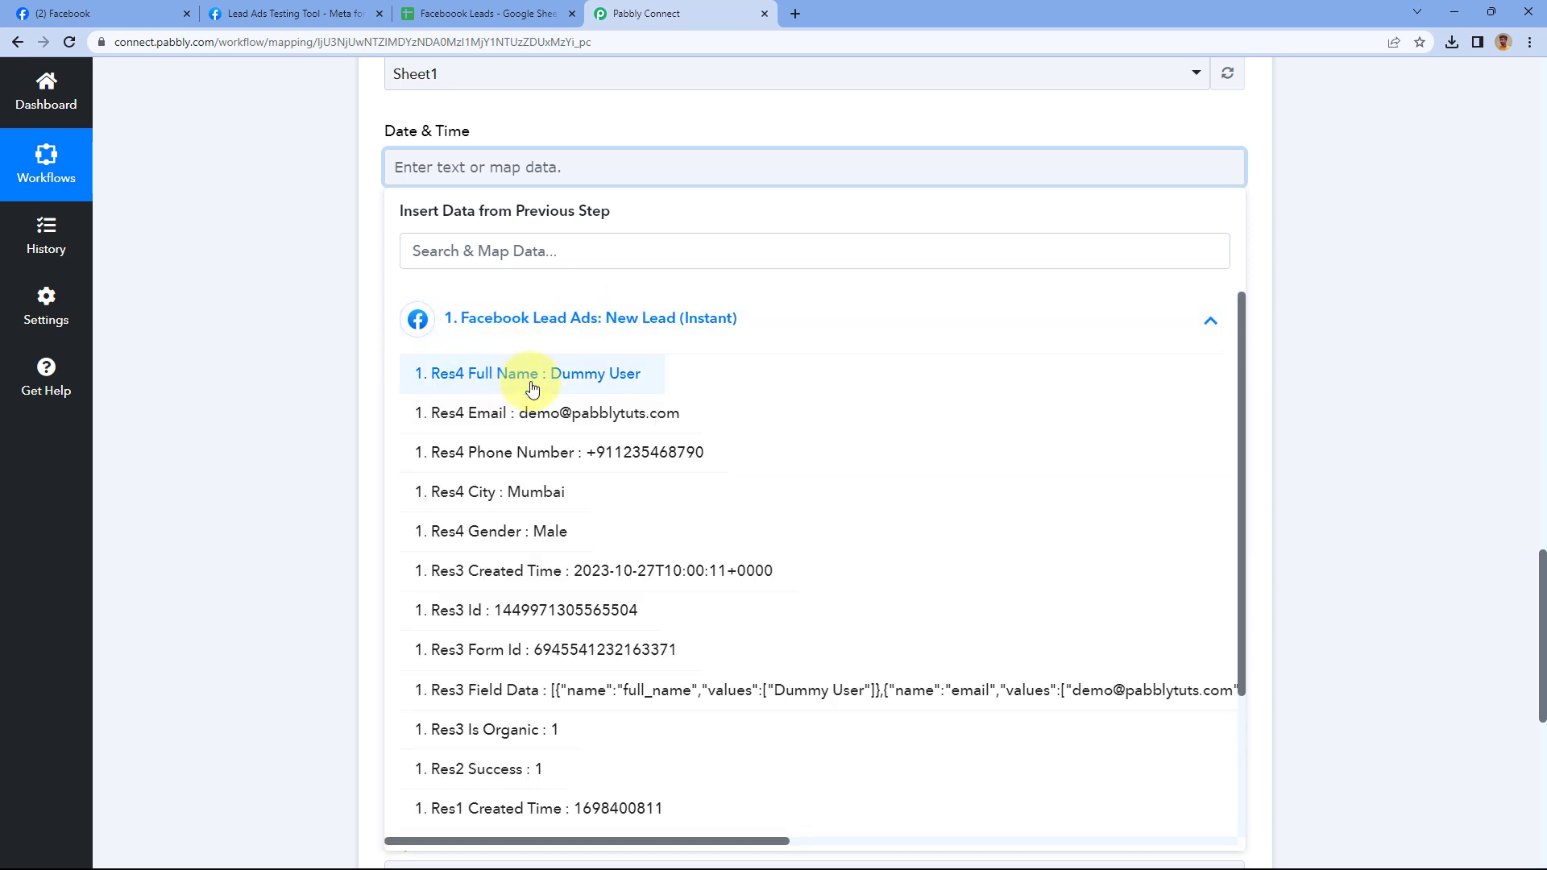
{"action": "scroll", "coordinate": [532, 389], "scroll_direction": "down", "scroll_amount": 2}
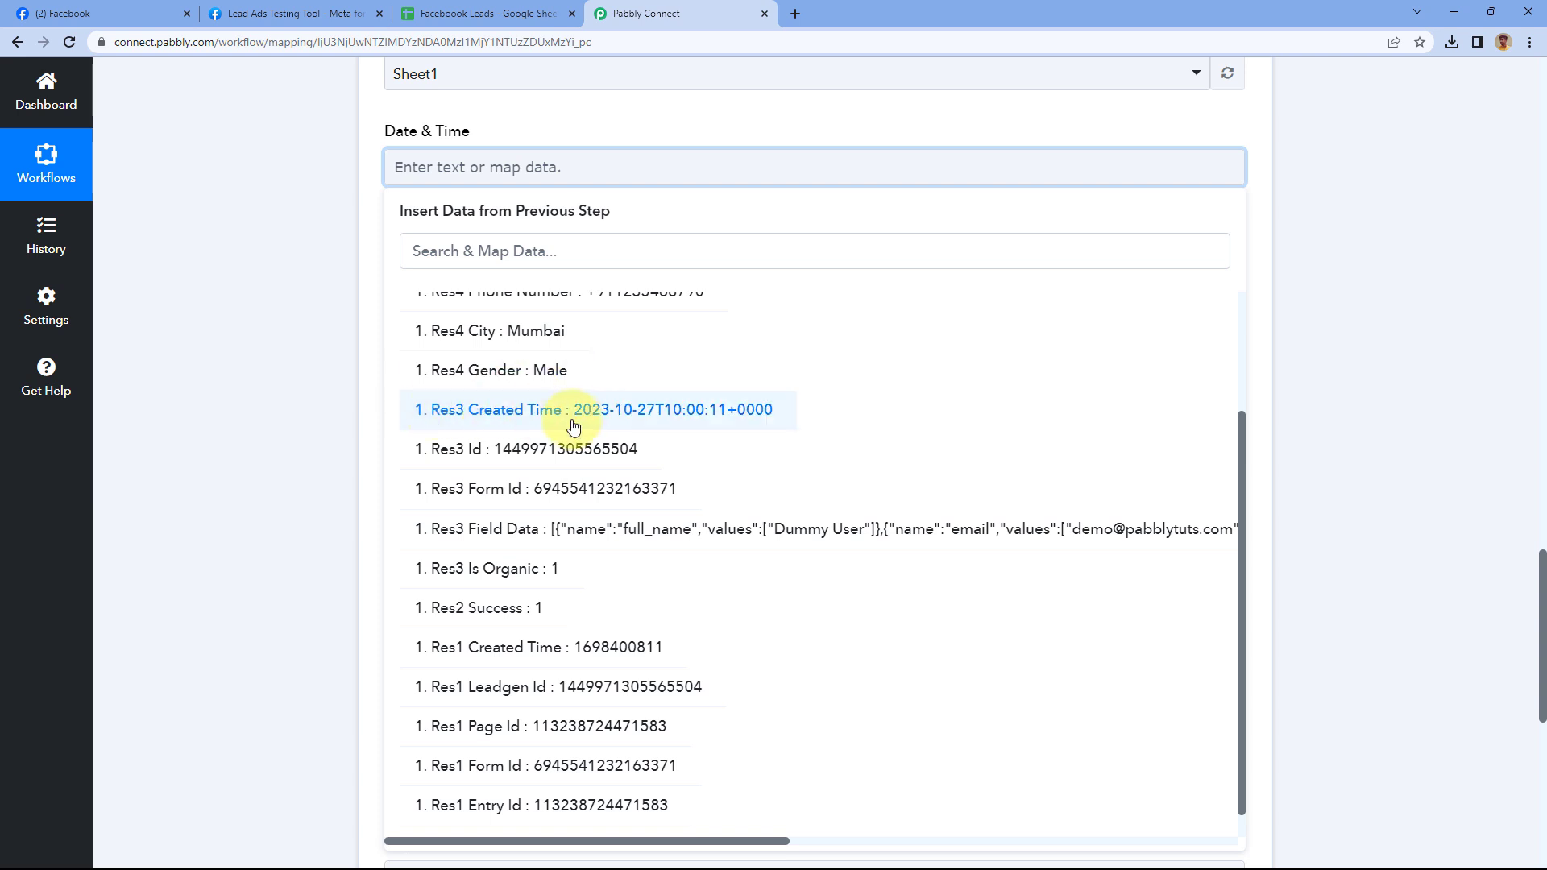
{"action": "left_click", "coordinate": [491, 415]}
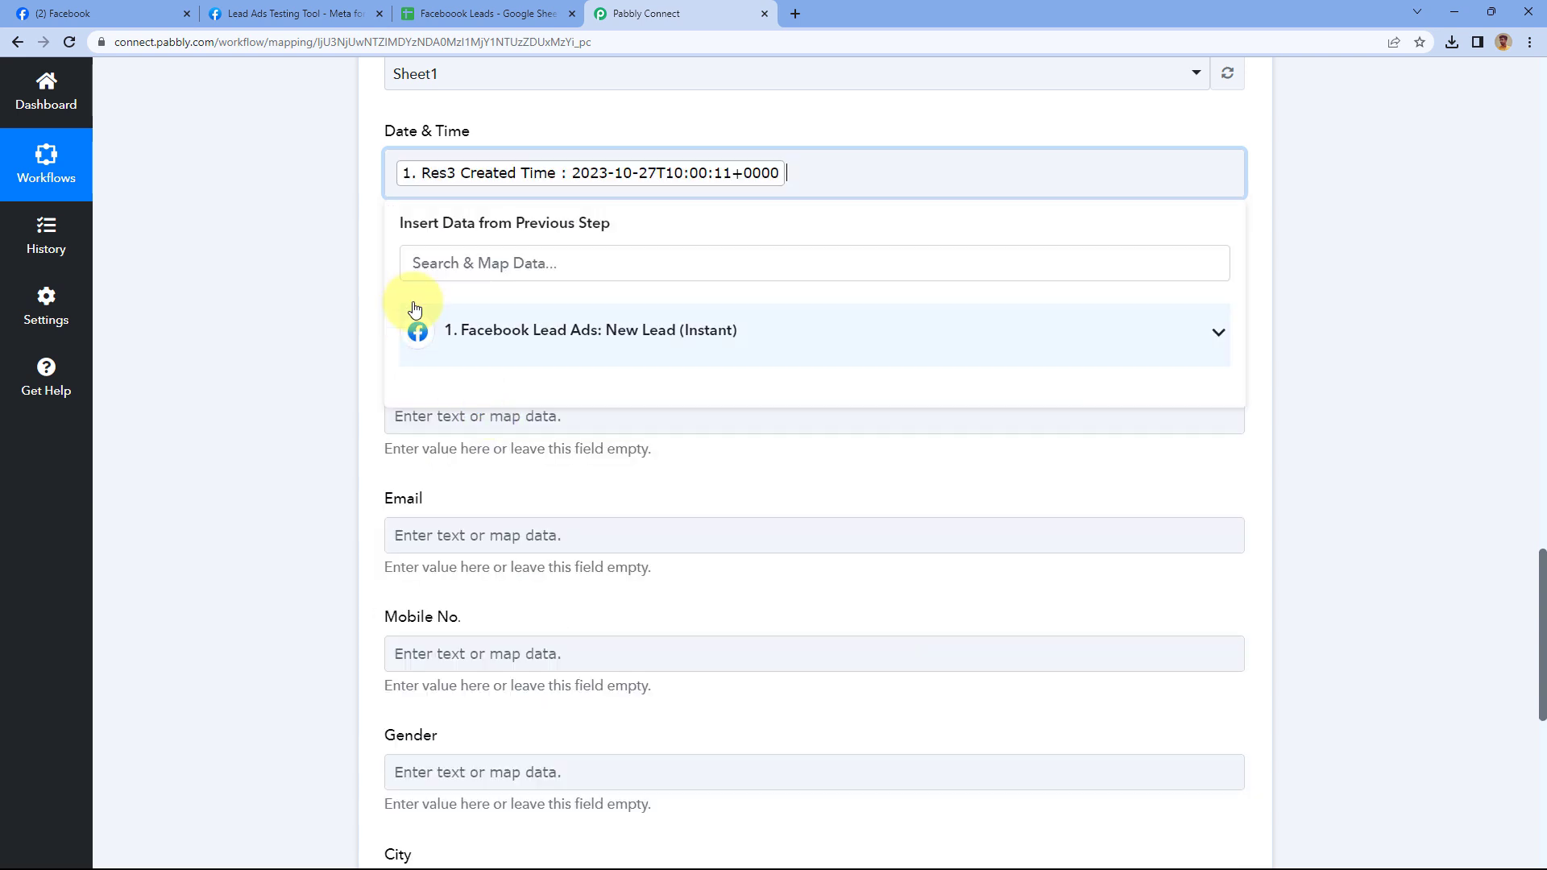
{"action": "left_click", "coordinate": [355, 248]}
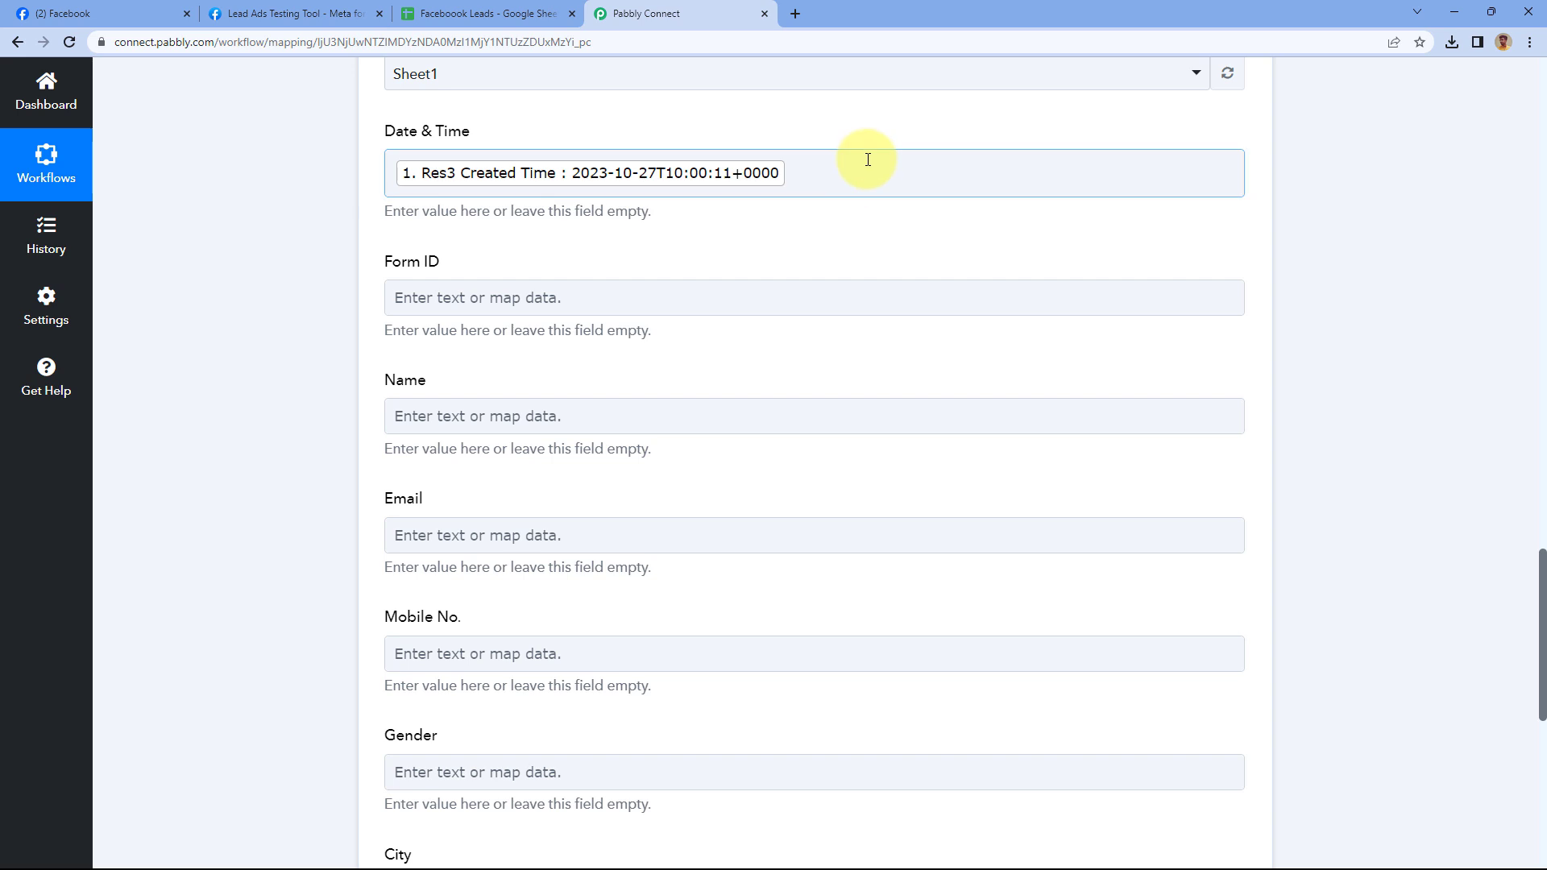
{"action": "scroll", "coordinate": [833, 135], "scroll_direction": "up", "scroll_amount": 1}
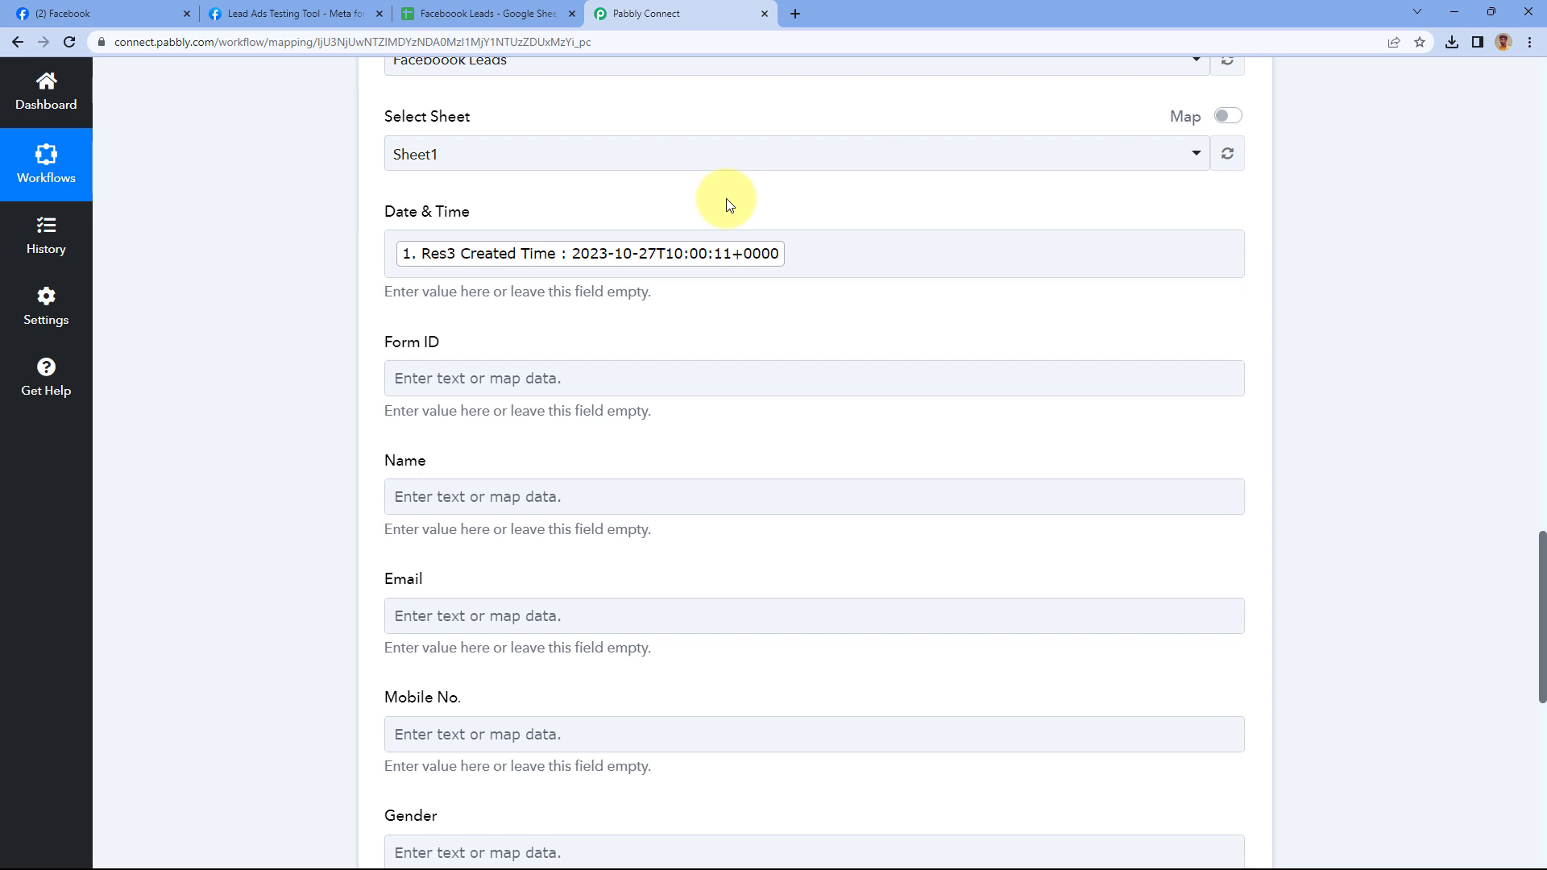
{"action": "scroll", "coordinate": [727, 204], "scroll_direction": "down", "scroll_amount": 1}
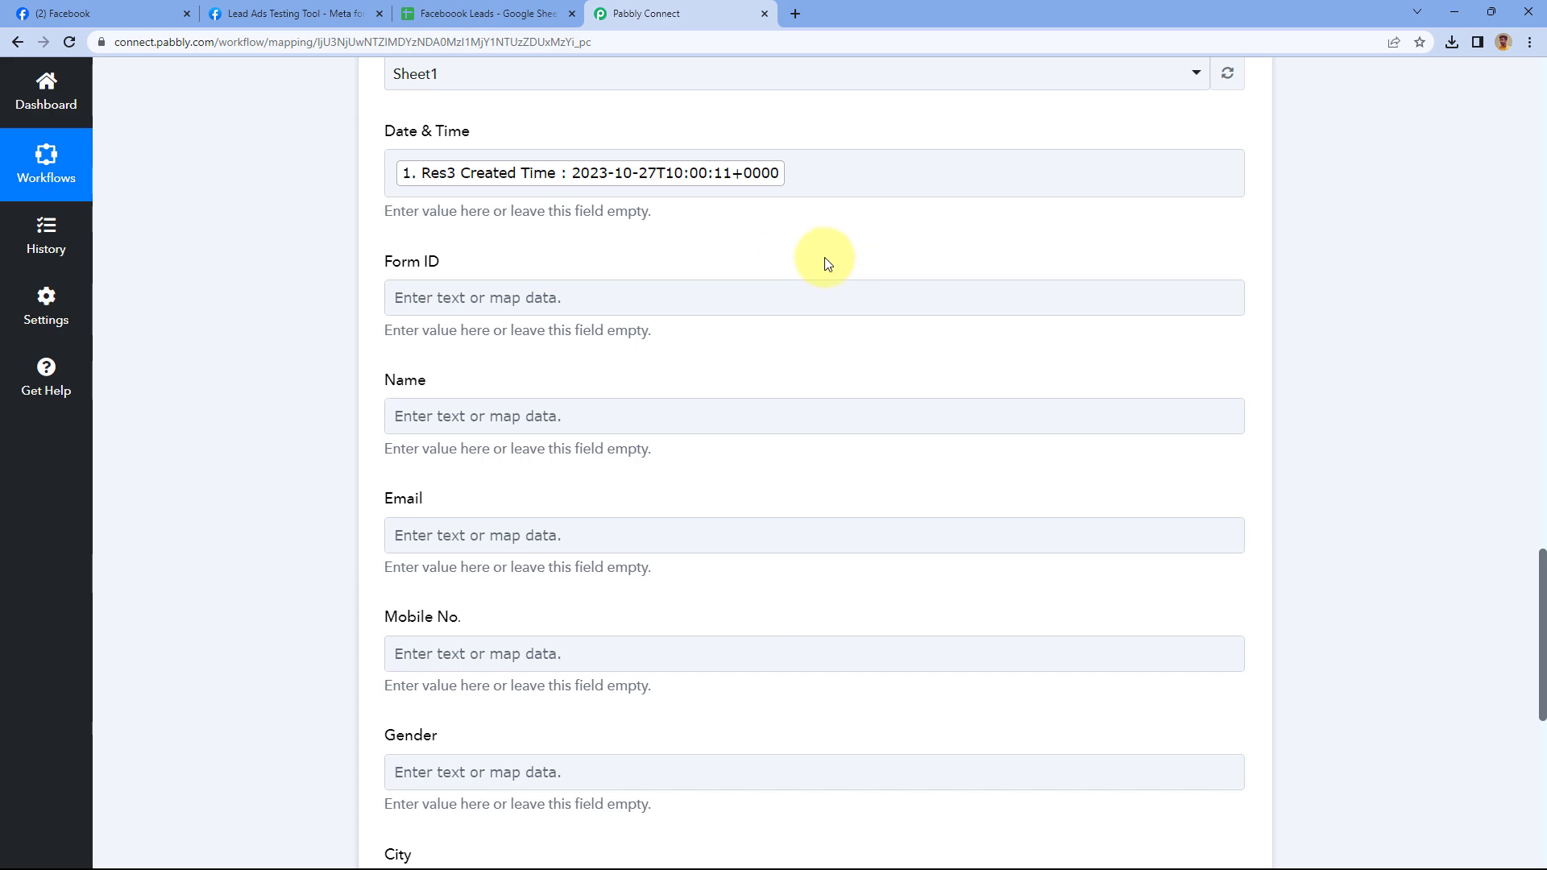
{"action": "scroll", "coordinate": [819, 264], "scroll_direction": "up", "scroll_amount": 10}
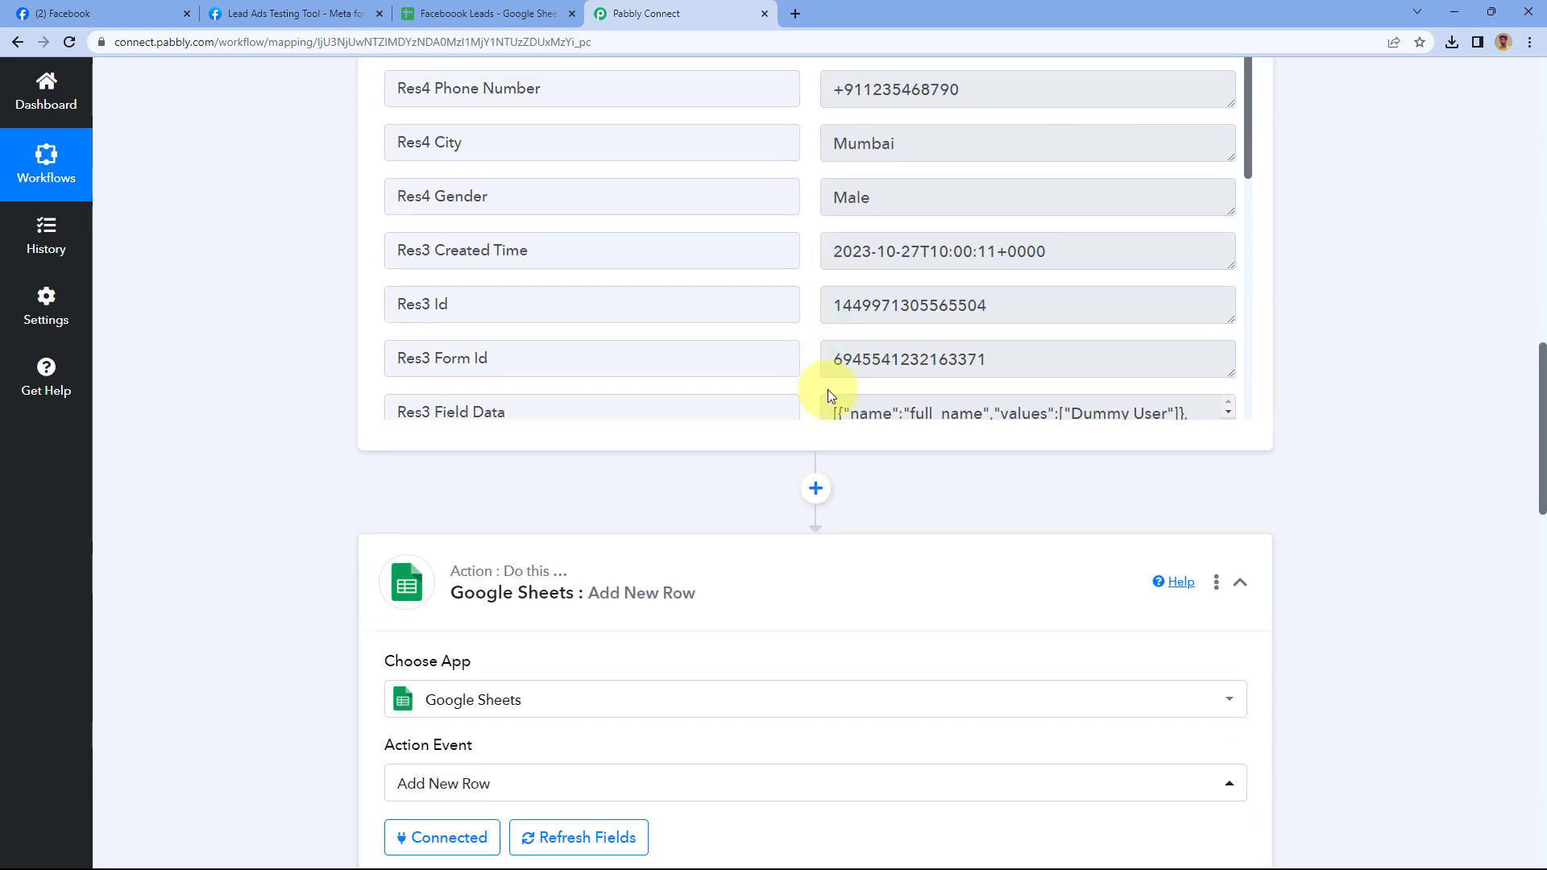
{"action": "scroll", "coordinate": [830, 455], "scroll_direction": "up", "scroll_amount": 1}
{"action": "scroll", "coordinate": [786, 310], "scroll_direction": "down", "scroll_amount": 1}
Map Res3 Form Id into the Form ID column
{"action": "left_click_drag", "start_coordinate": [833, 278], "coordinate": [1001, 278]}
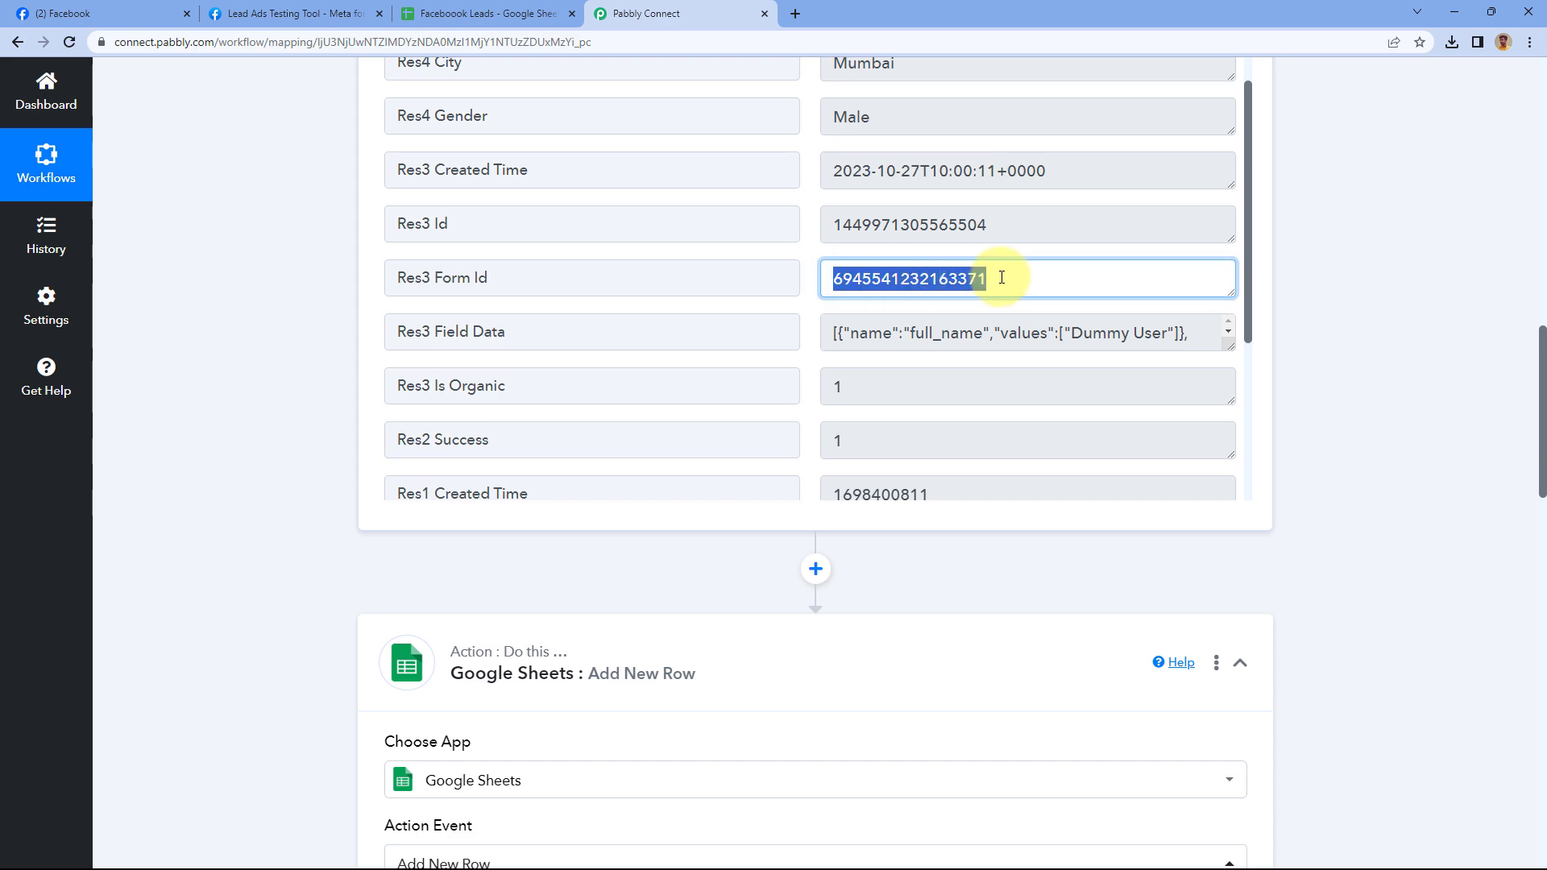
{"action": "left_click", "coordinate": [631, 277]}
{"action": "scroll", "coordinate": [305, 342], "scroll_direction": "down", "scroll_amount": 8}
{"action": "scroll", "coordinate": [305, 340], "scroll_direction": "down", "scroll_amount": 5}
{"action": "left_click", "coordinate": [442, 303]}
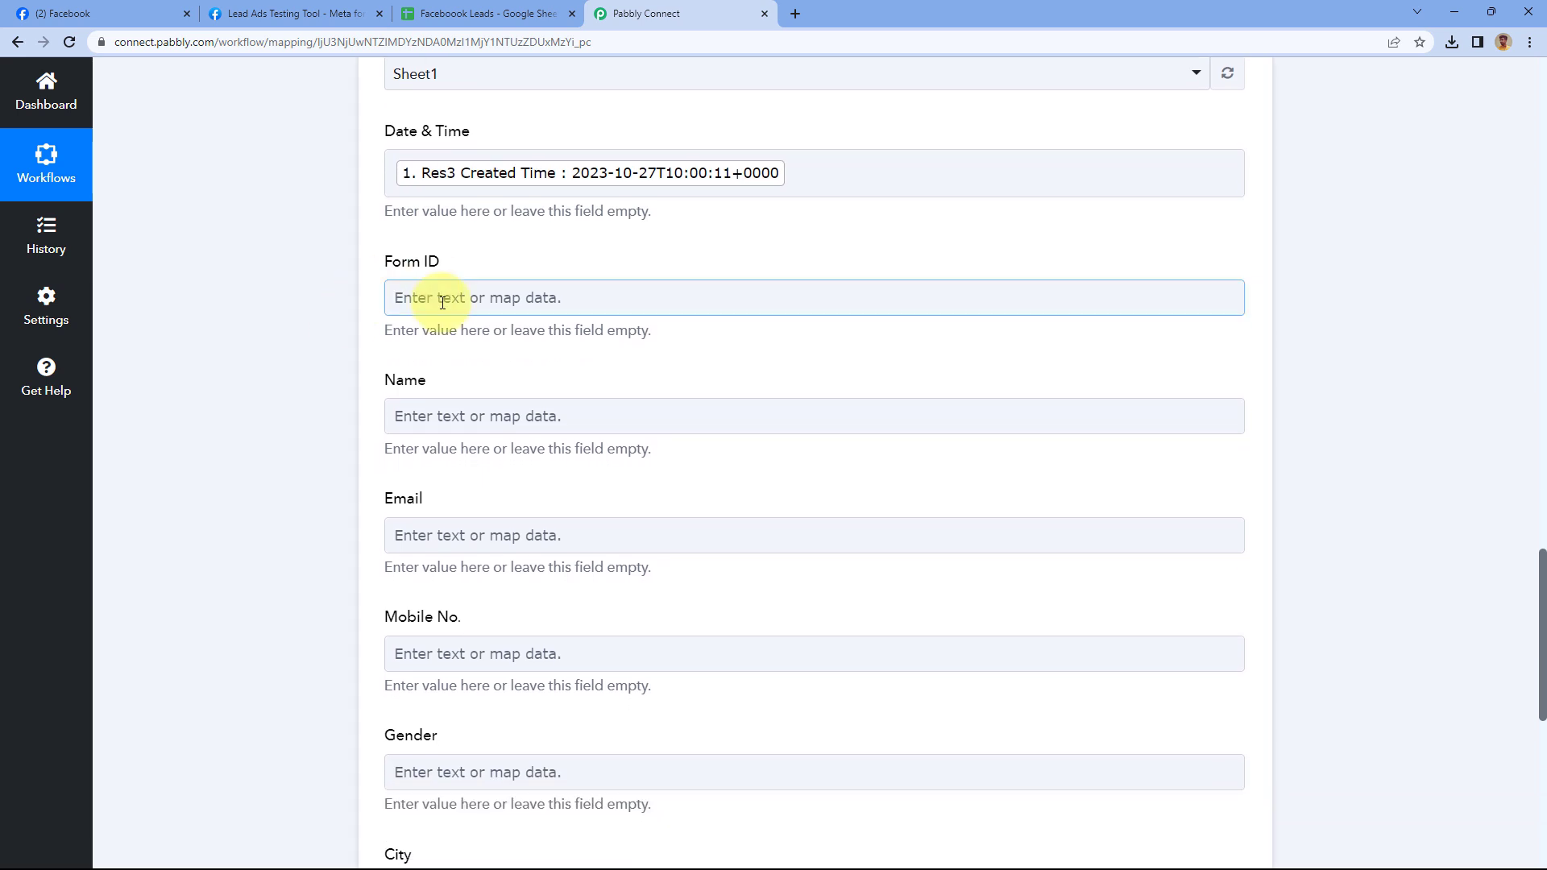
{"action": "scroll", "coordinate": [305, 258], "scroll_direction": "down", "scroll_amount": 2}
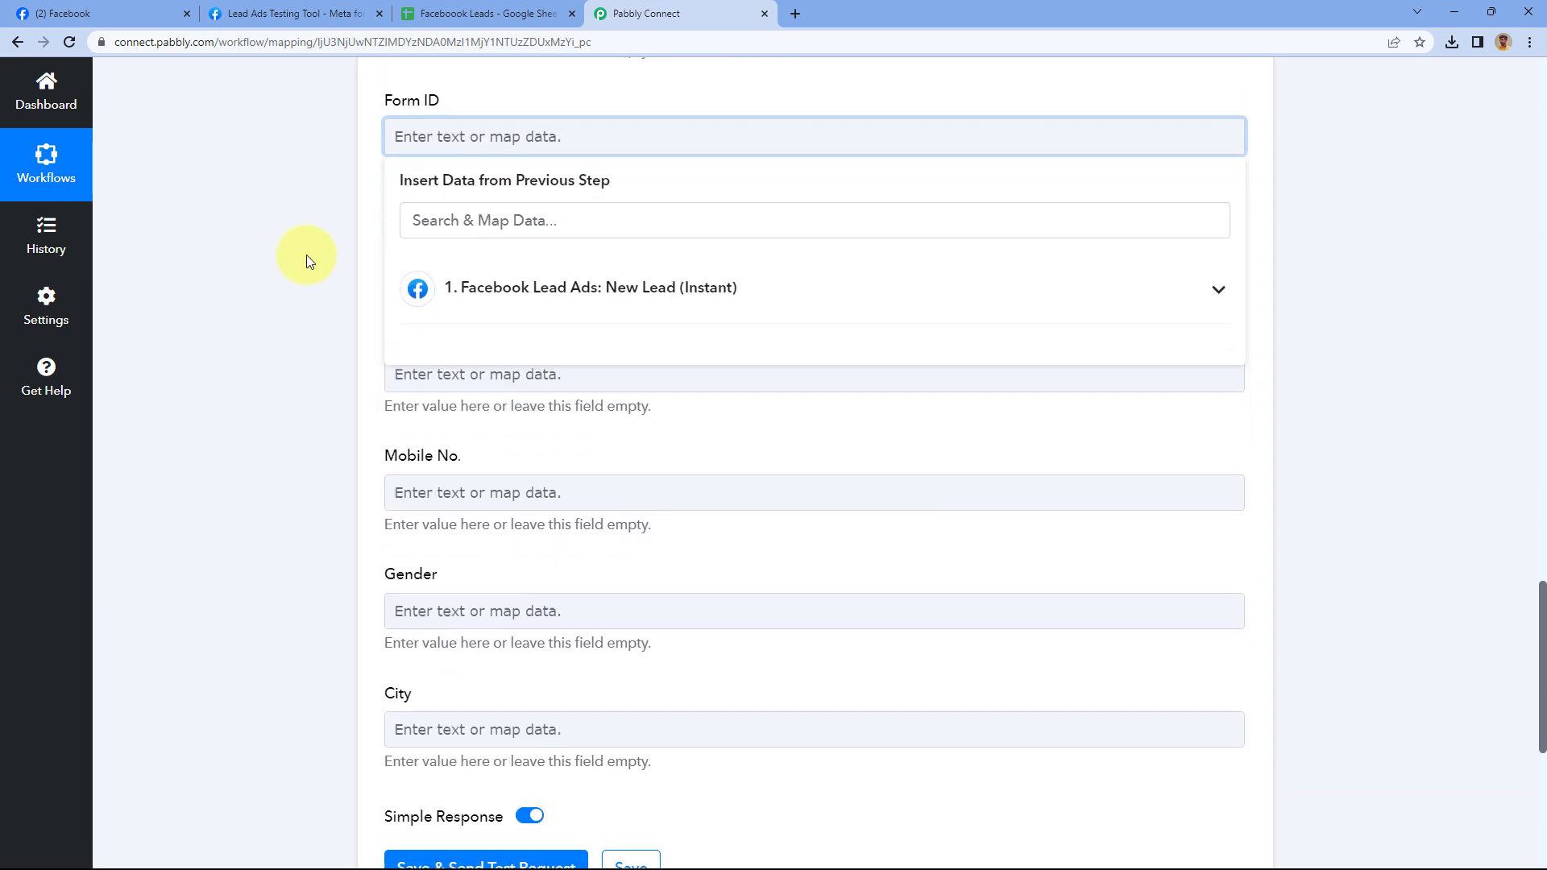
{"action": "left_click", "coordinate": [540, 318]}
{"action": "scroll", "coordinate": [483, 387], "scroll_direction": "down", "scroll_amount": 3}
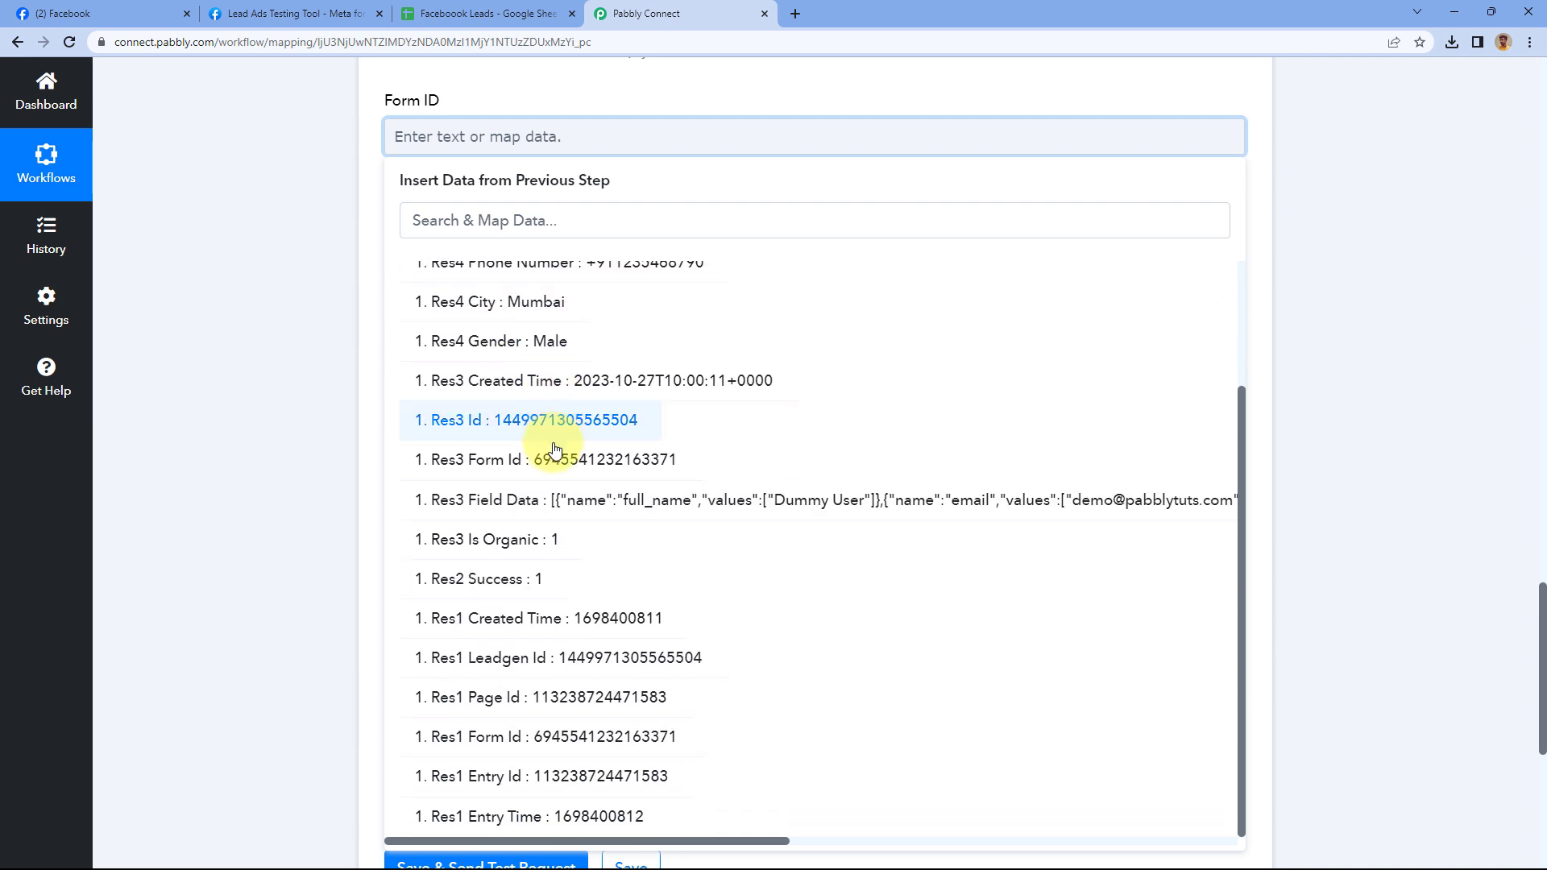
{"action": "left_click", "coordinate": [530, 456]}
{"action": "left_click", "coordinate": [316, 311]}
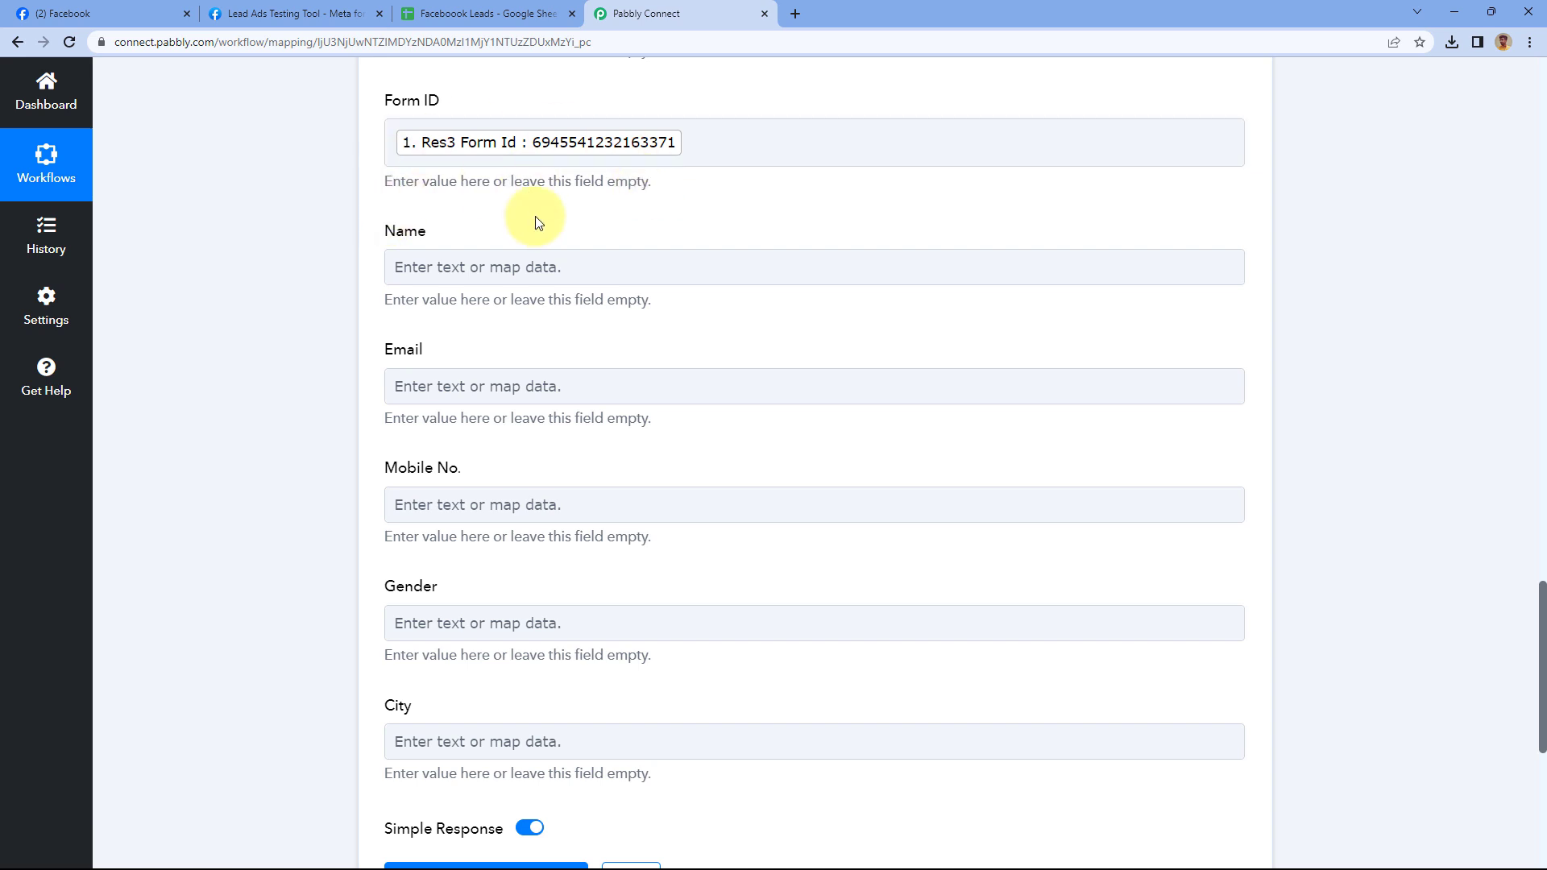
Map Res4 Full Name into Name and Res4 Email into Email
{"action": "left_click", "coordinate": [435, 264]}
{"action": "scroll", "coordinate": [326, 264], "scroll_direction": "down", "scroll_amount": 1}
{"action": "left_click", "coordinate": [519, 337]}
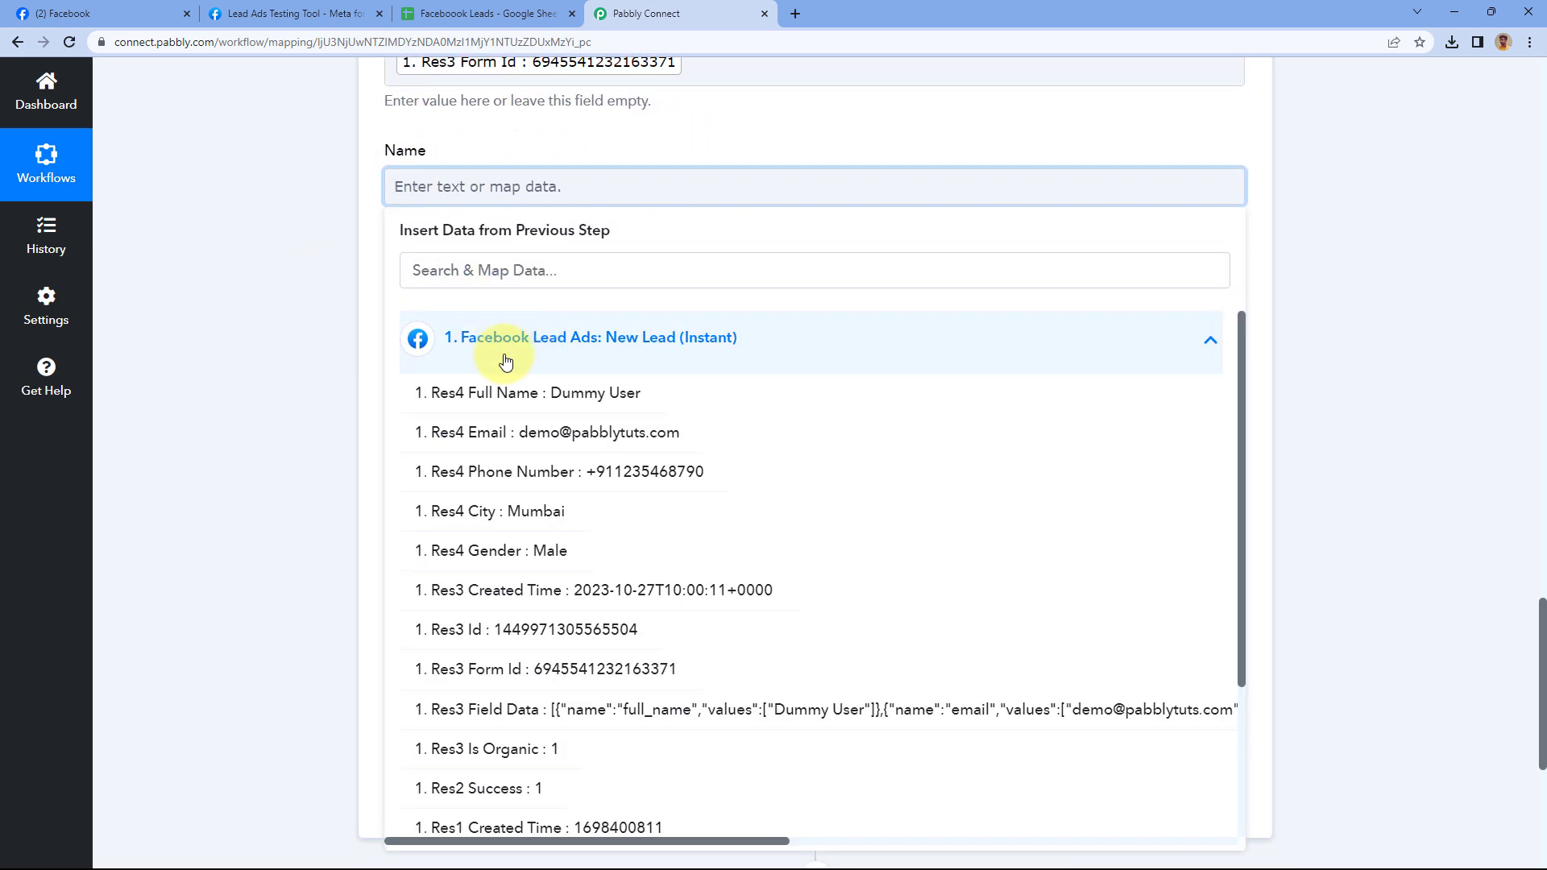
{"action": "left_click", "coordinate": [531, 401]}
{"action": "left_click", "coordinate": [303, 256]}
{"action": "scroll", "coordinate": [347, 241], "scroll_direction": "down", "scroll_amount": 1}
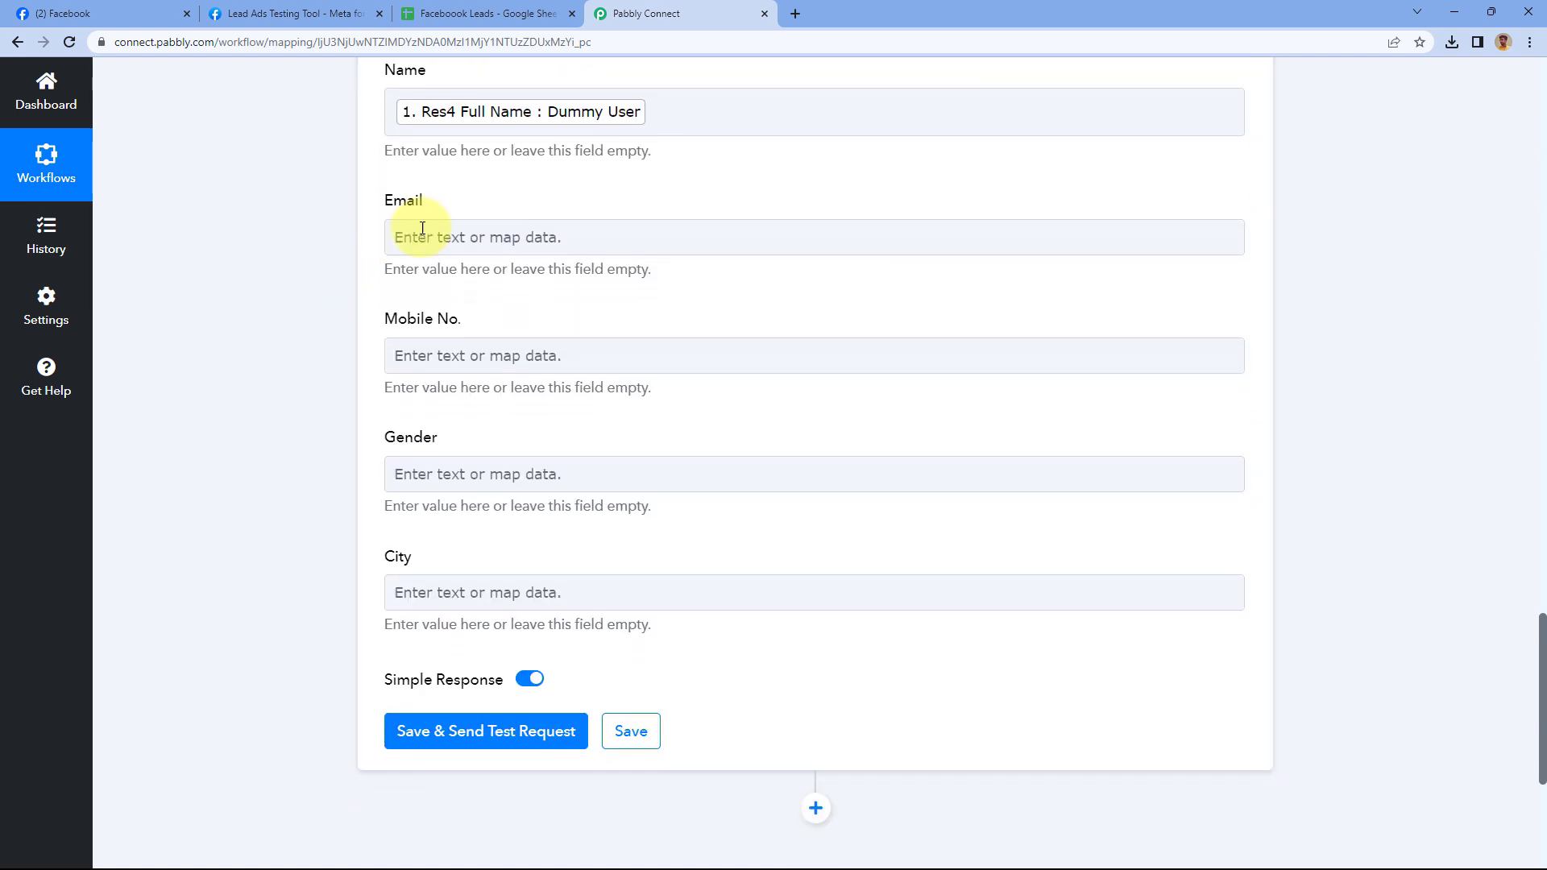
{"action": "left_click", "coordinate": [395, 235]}
{"action": "left_click", "coordinate": [500, 400]}
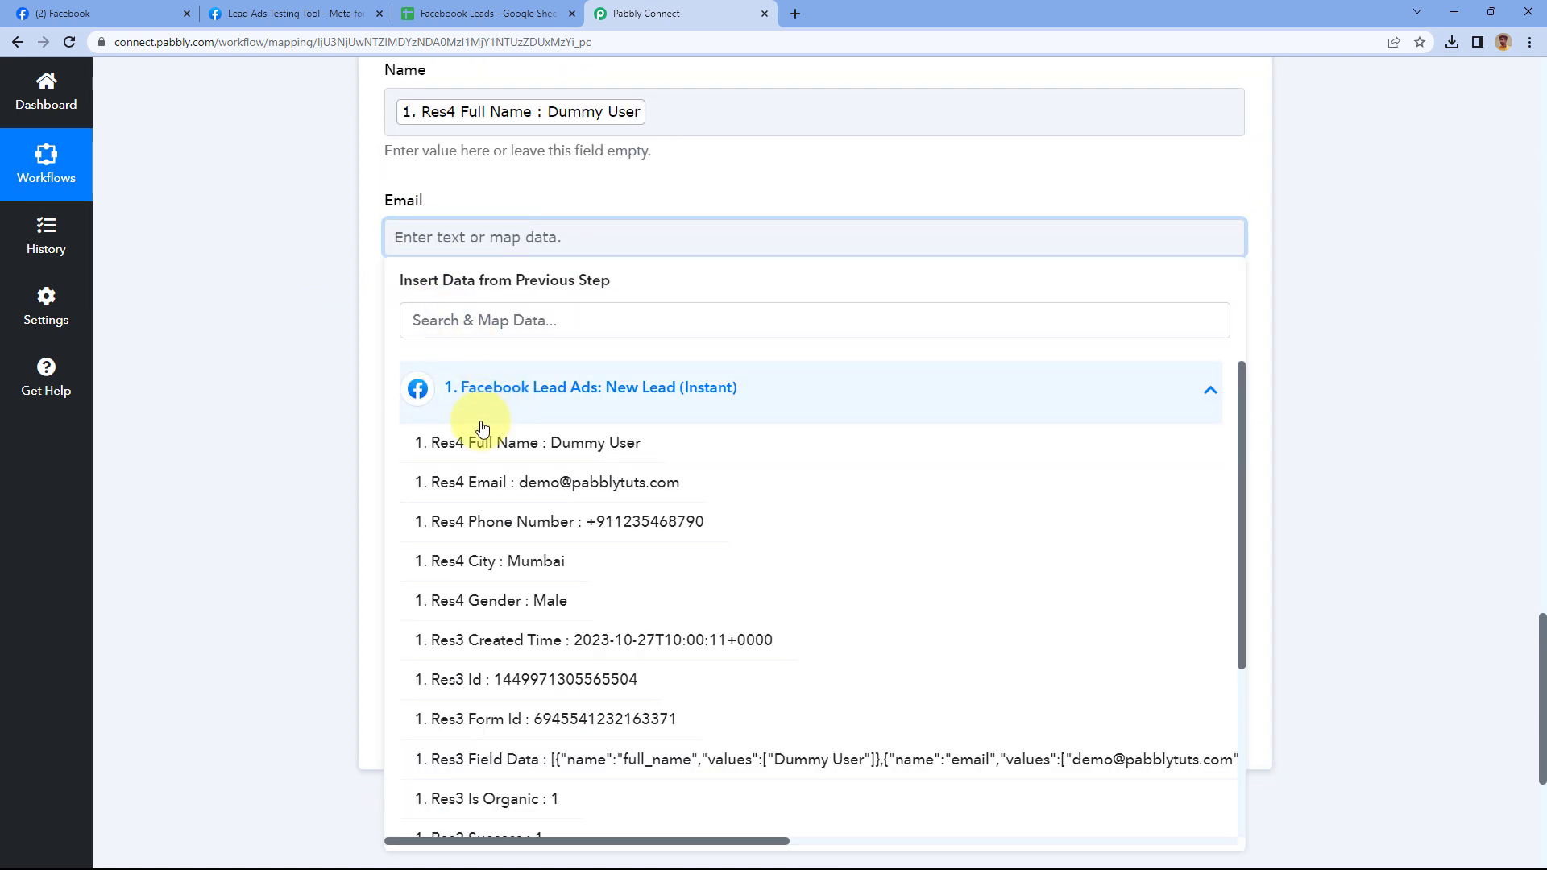
{"action": "left_click", "coordinate": [471, 485]}
{"action": "left_click", "coordinate": [363, 322]}
Map Res4 Phone Number into the Mobile No. column
{"action": "left_click", "coordinate": [454, 365]}
{"action": "scroll", "coordinate": [290, 346], "scroll_direction": "down", "scroll_amount": 2}
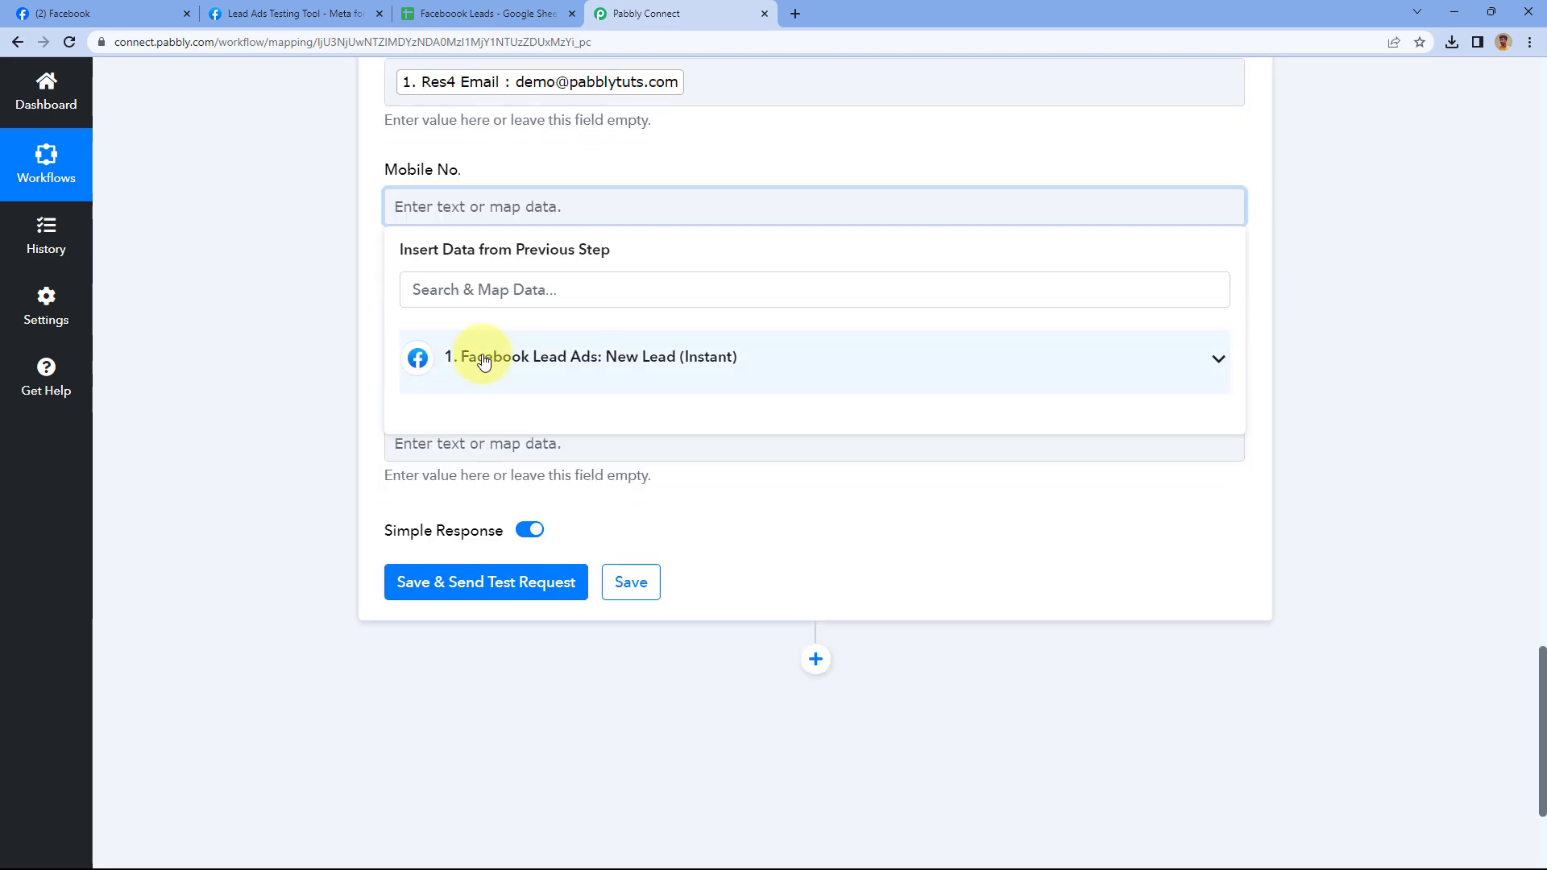
{"action": "left_click", "coordinate": [449, 355]}
{"action": "left_click", "coordinate": [517, 500]}
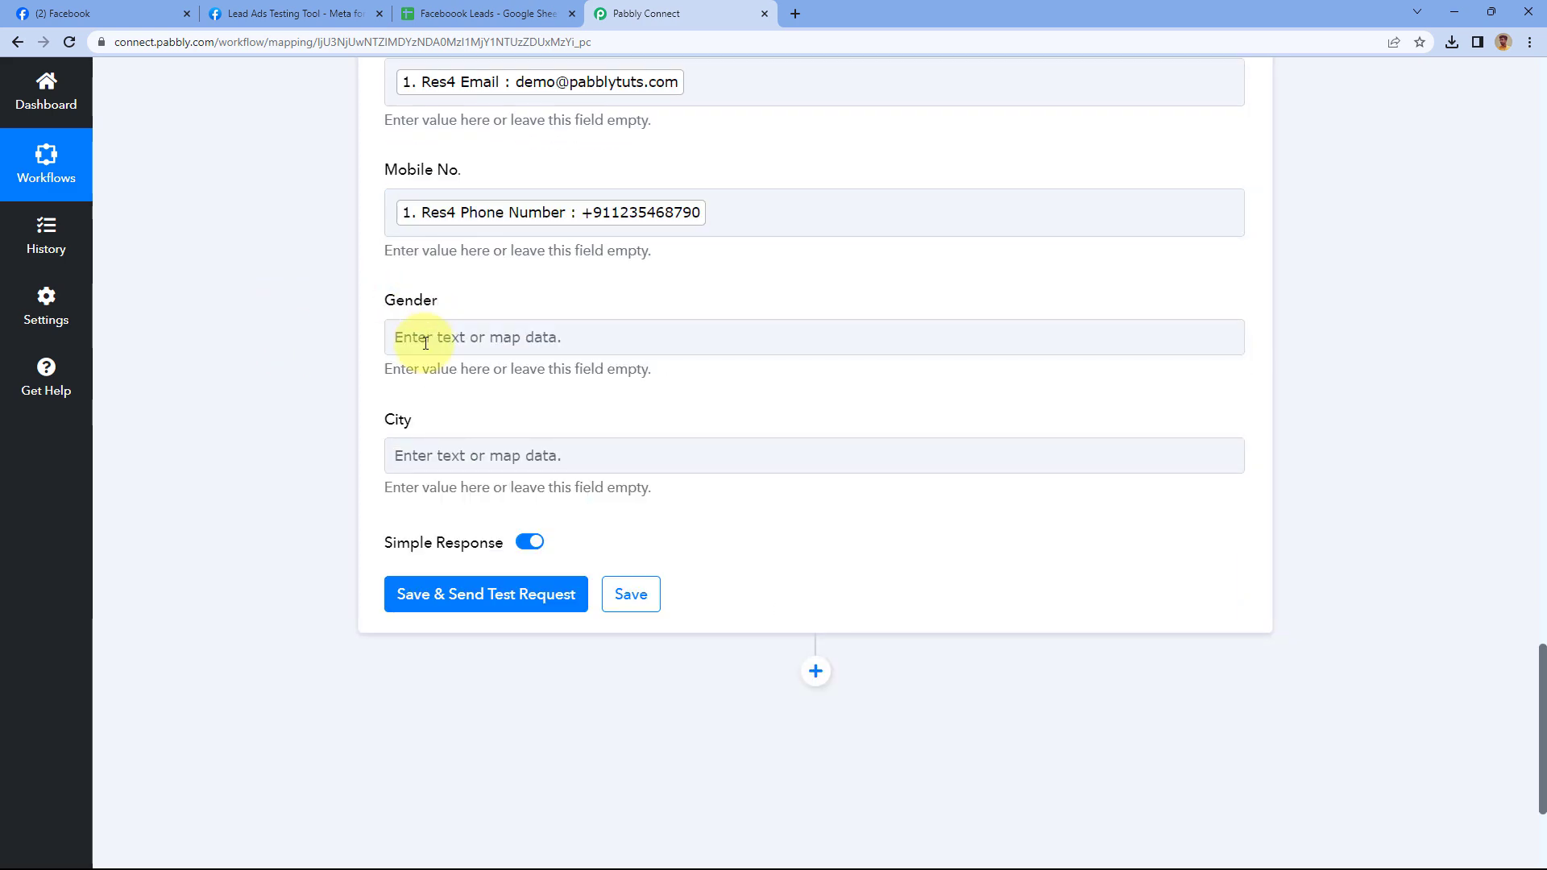
Map Res4 Gender : Male into Gender and Res4 City : Mumbai into City
{"action": "left_click", "coordinate": [423, 333]}
{"action": "scroll", "coordinate": [311, 328], "scroll_direction": "down", "scroll_amount": 3}
{"action": "left_click", "coordinate": [451, 247]}
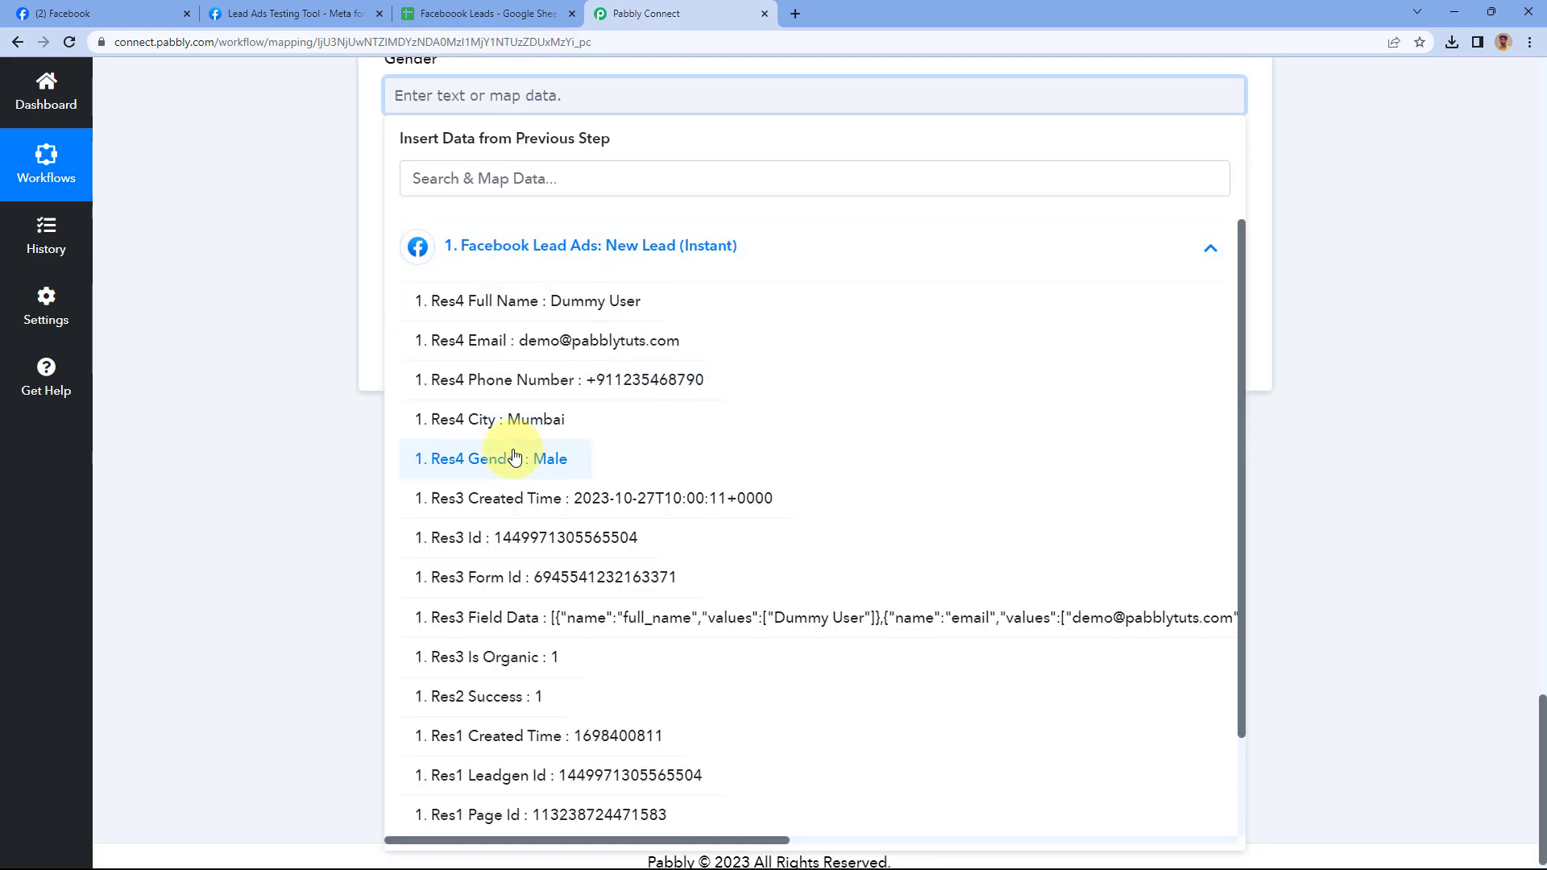
{"action": "left_click", "coordinate": [518, 452]}
{"action": "left_click", "coordinate": [395, 235]}
{"action": "left_click", "coordinate": [523, 373]}
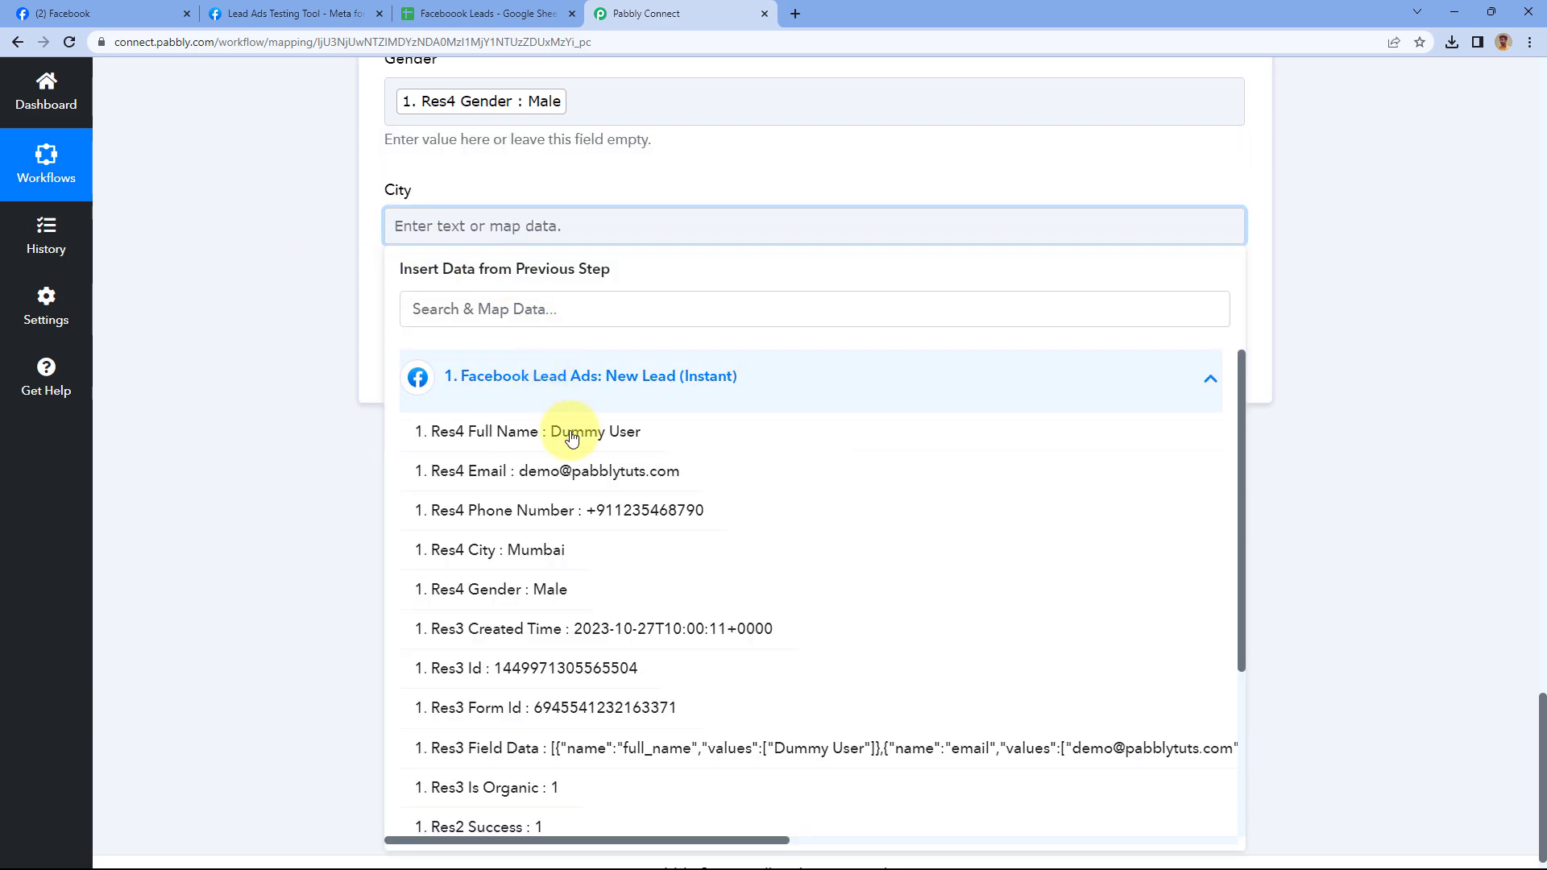
{"action": "left_click", "coordinate": [556, 545]}
{"action": "left_click", "coordinate": [309, 321]}
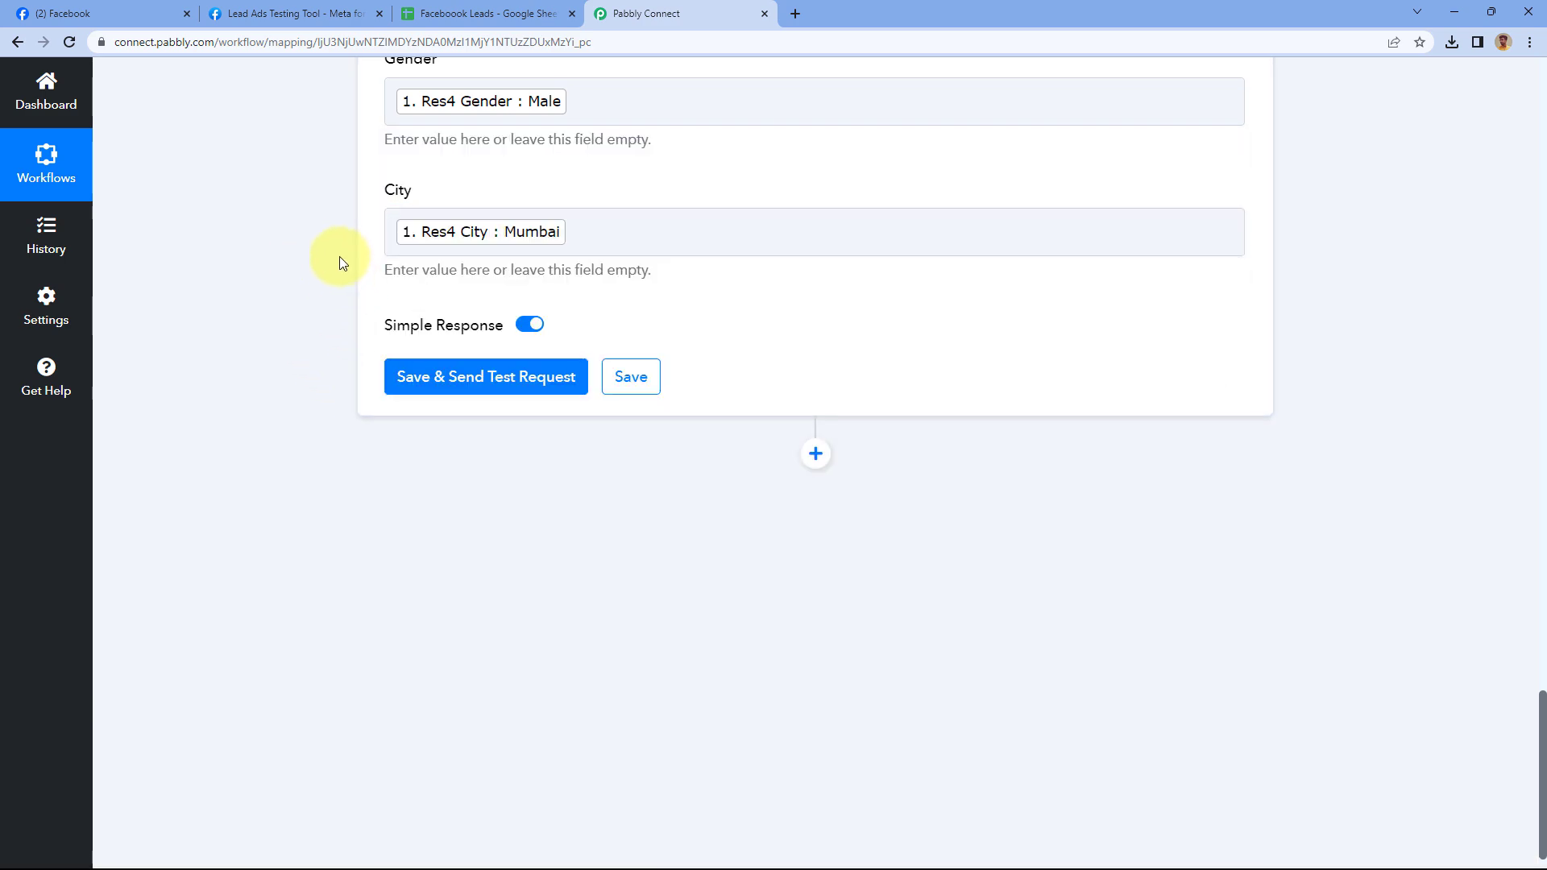
{"action": "scroll", "coordinate": [340, 256], "scroll_direction": "up", "scroll_amount": 10}
{"action": "scroll", "coordinate": [518, 138], "scroll_direction": "down", "scroll_amount": 1}
{"action": "scroll", "coordinate": [542, 166], "scroll_direction": "up", "scroll_amount": 2}
{"action": "scroll", "coordinate": [331, 238], "scroll_direction": "down", "scroll_amount": 5}
{"action": "scroll", "coordinate": [344, 272], "scroll_direction": "down", "scroll_amount": 6}
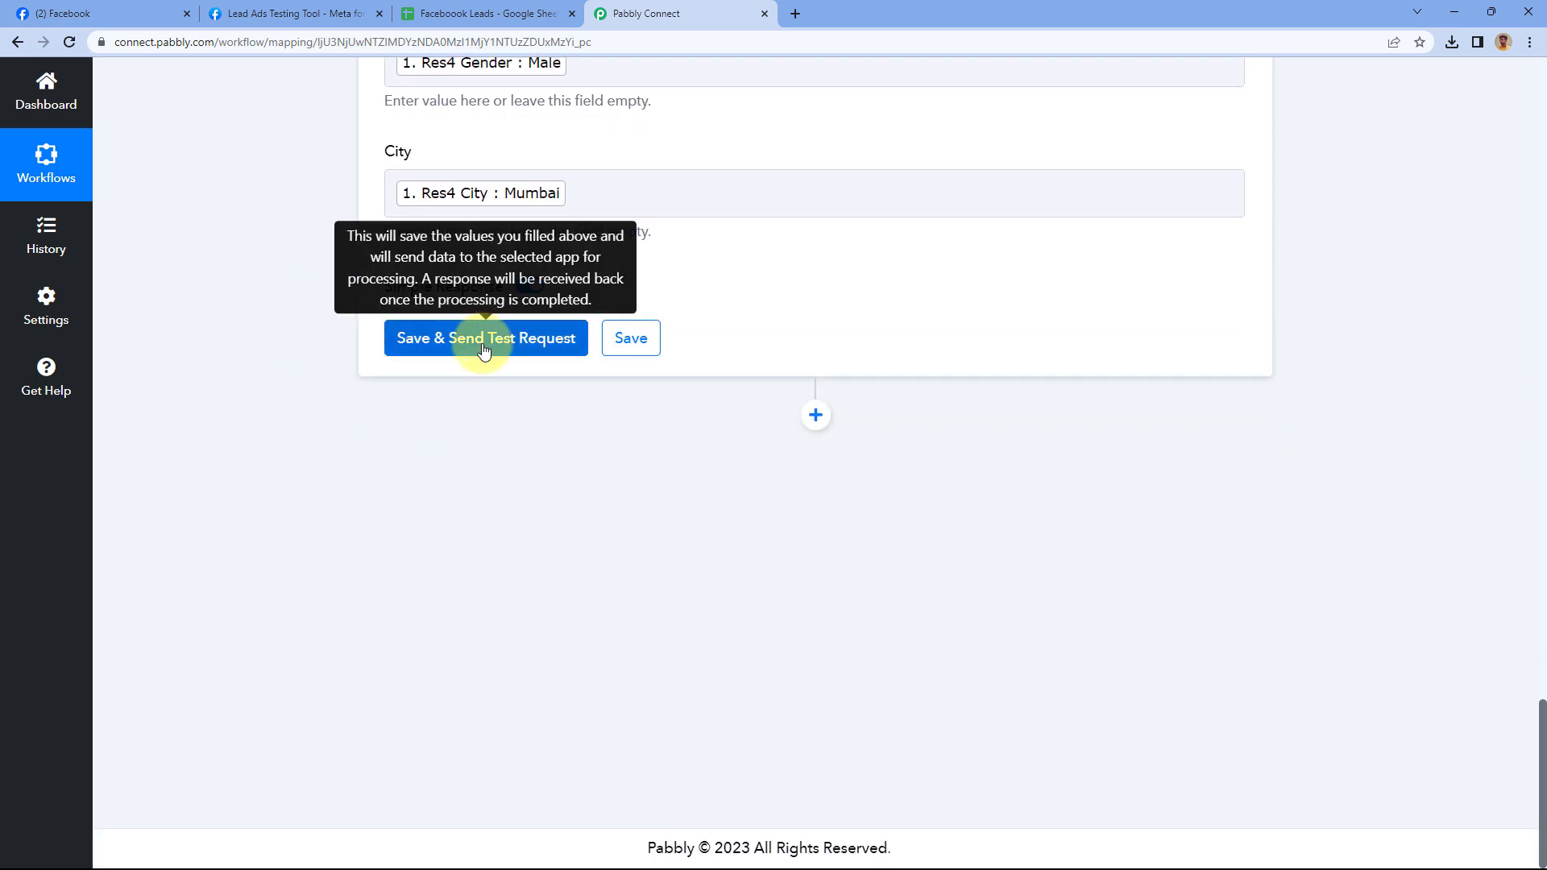
Save and send the test request, confirming 7 cells written to Sheet1!A2:G2
{"action": "left_click", "coordinate": [483, 348]}
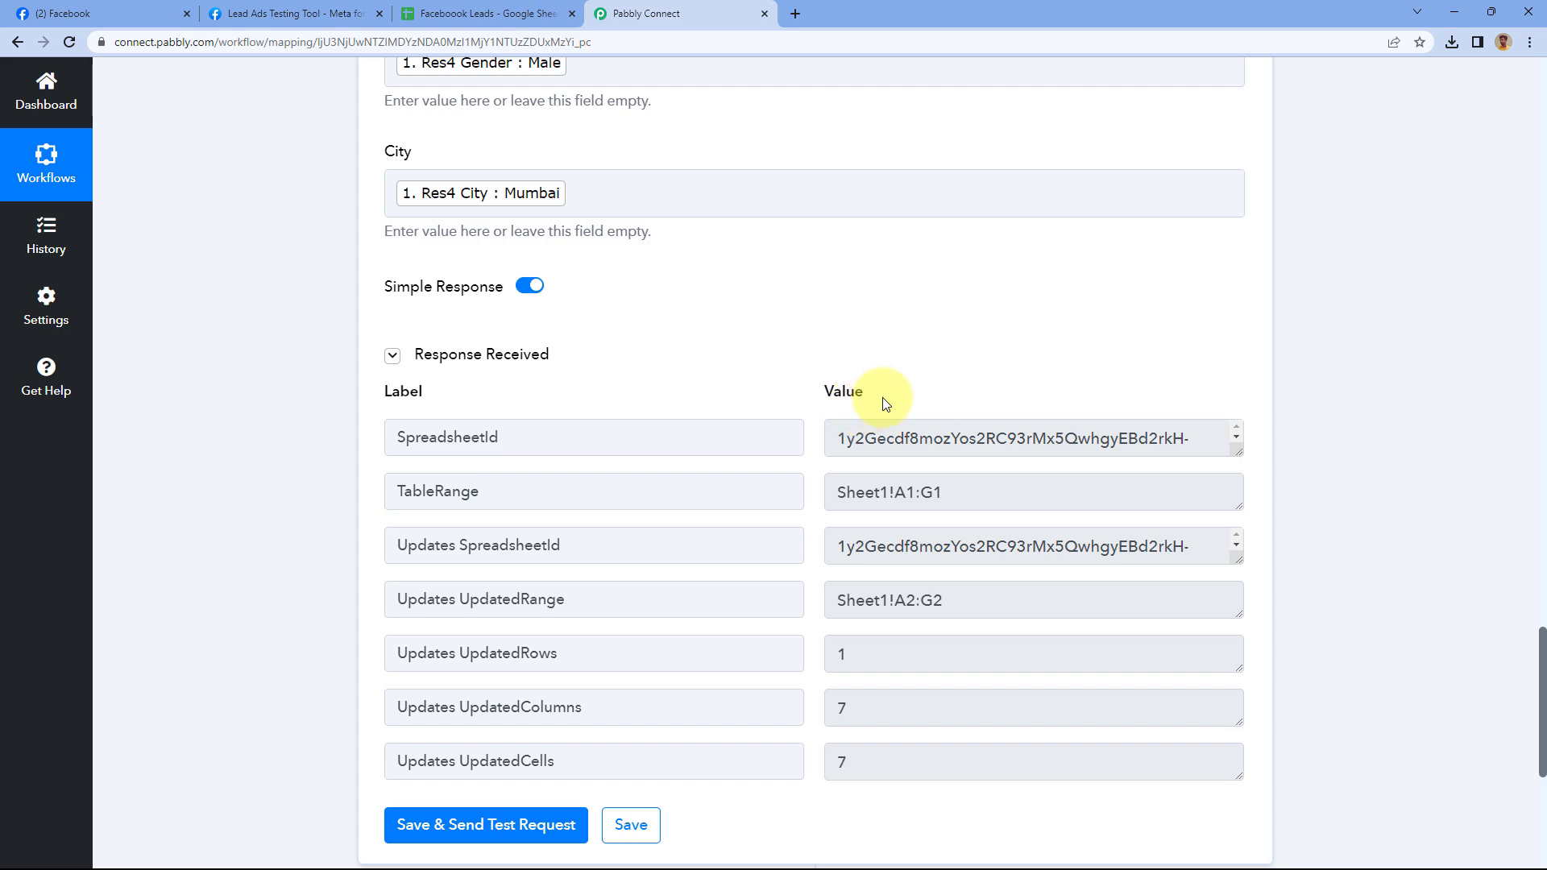
{"action": "scroll", "coordinate": [644, 326], "scroll_direction": "up", "scroll_amount": 7}
{"action": "scroll", "coordinate": [645, 314], "scroll_direction": "up", "scroll_amount": 5}
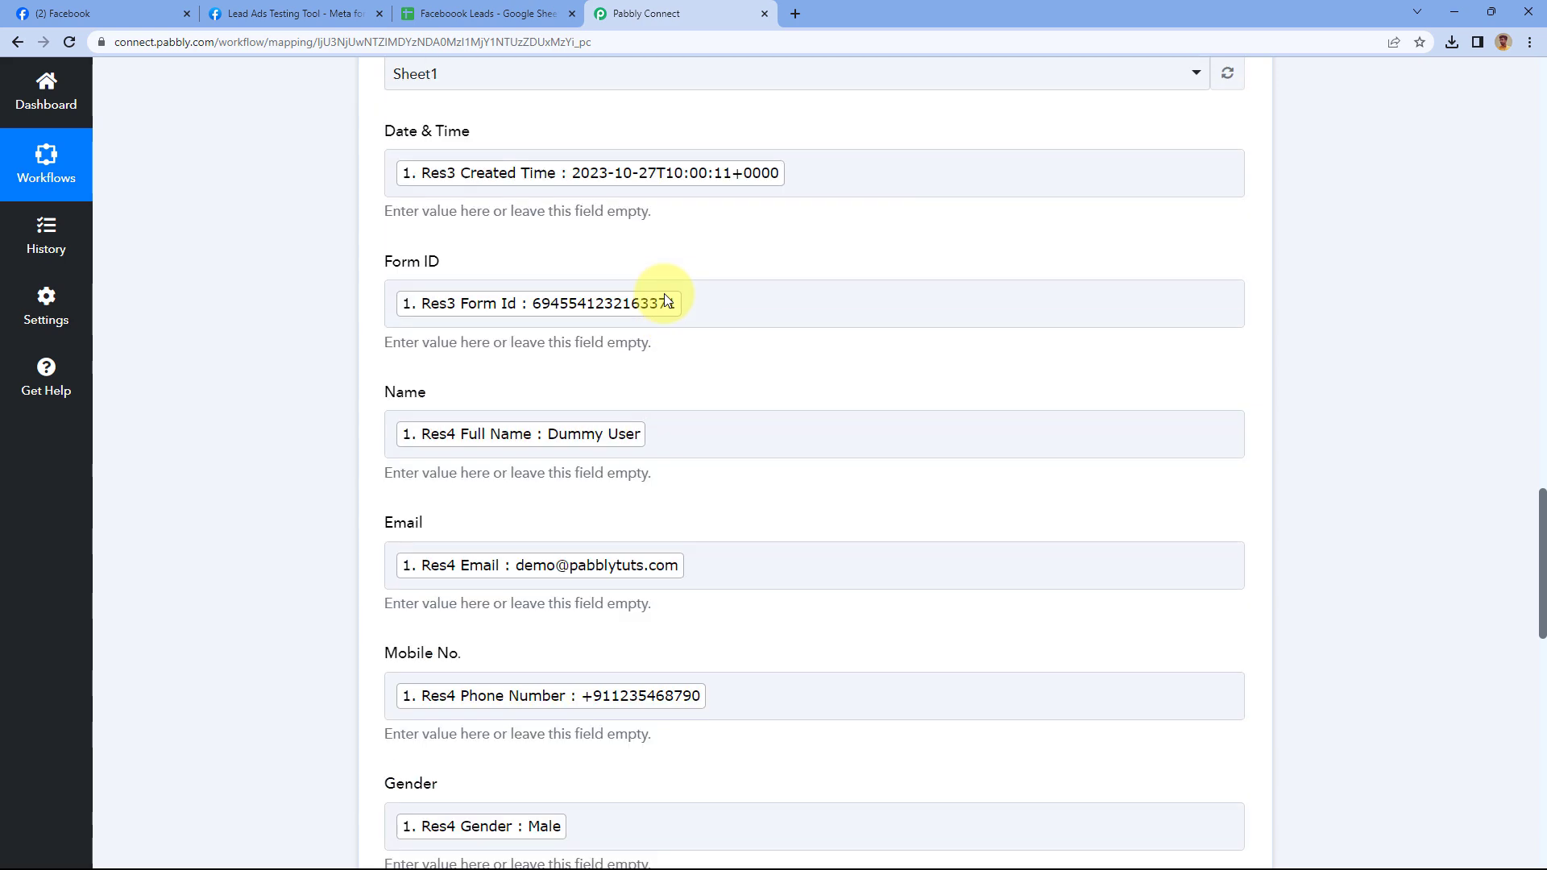
{"action": "scroll", "coordinate": [798, 227], "scroll_direction": "up", "scroll_amount": 13}
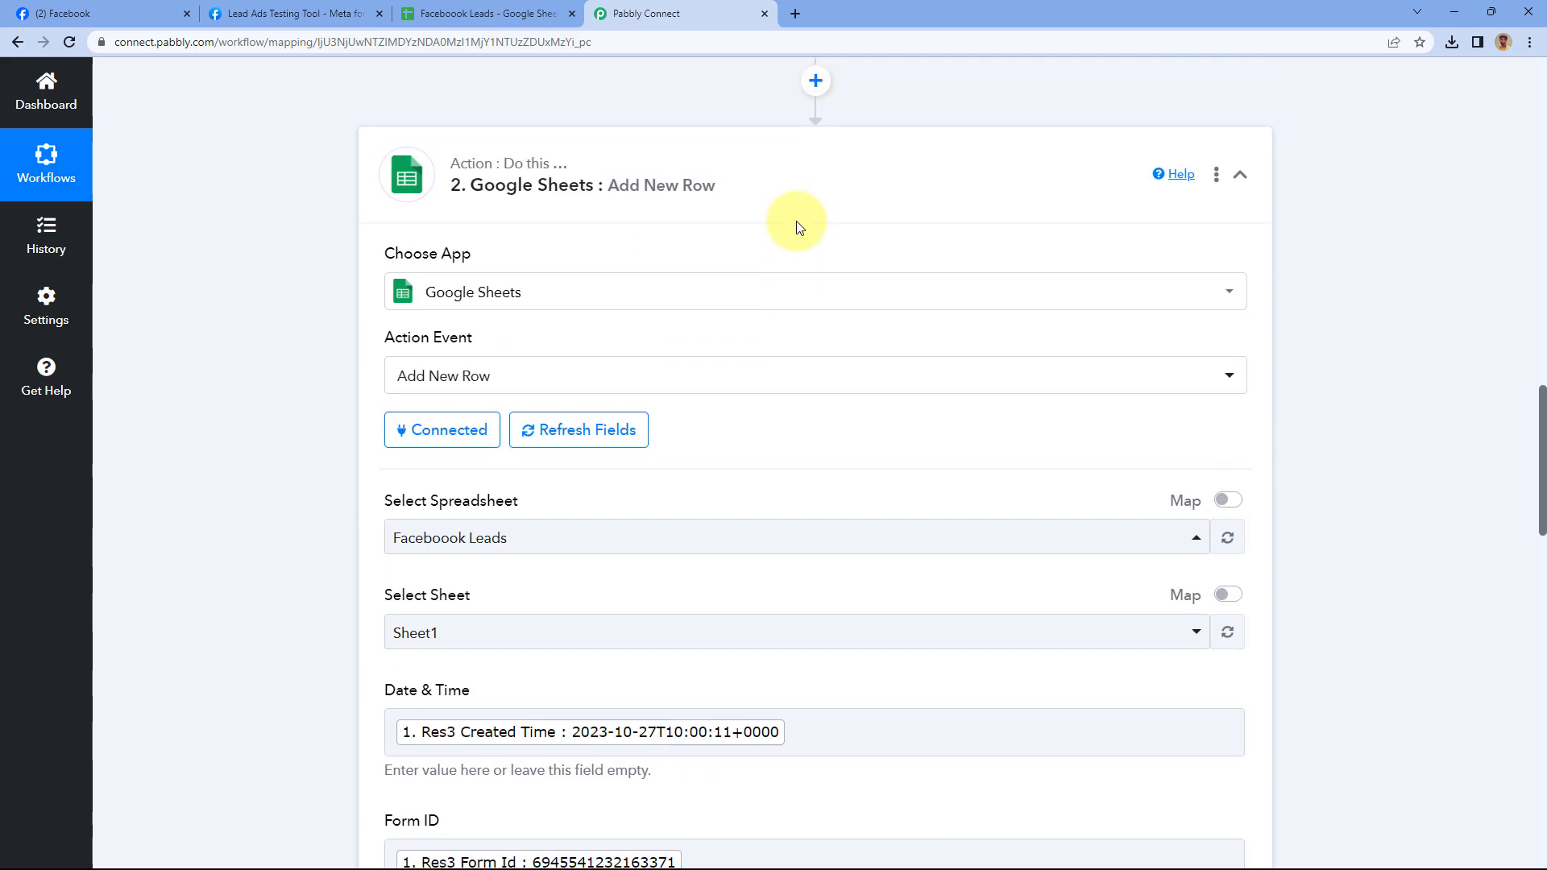
{"action": "scroll", "coordinate": [814, 282], "scroll_direction": "up", "scroll_amount": 1}
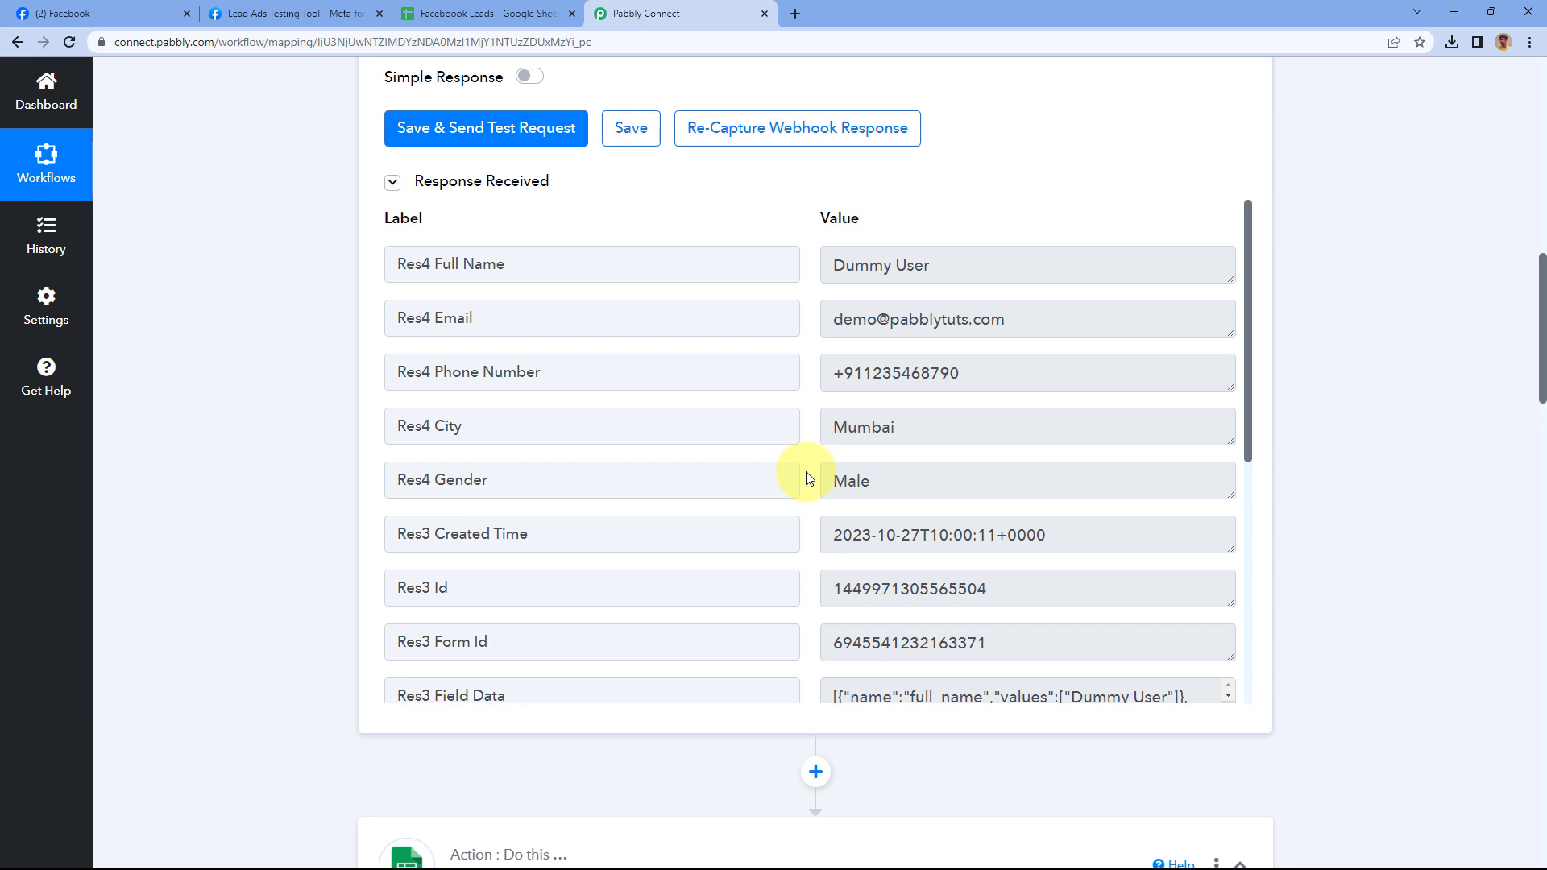
{"action": "left_click", "coordinate": [504, 12]}
Remove the bold formatting from lead row 2 with Ctrl+B
{"action": "left_click", "coordinate": [18, 270]}
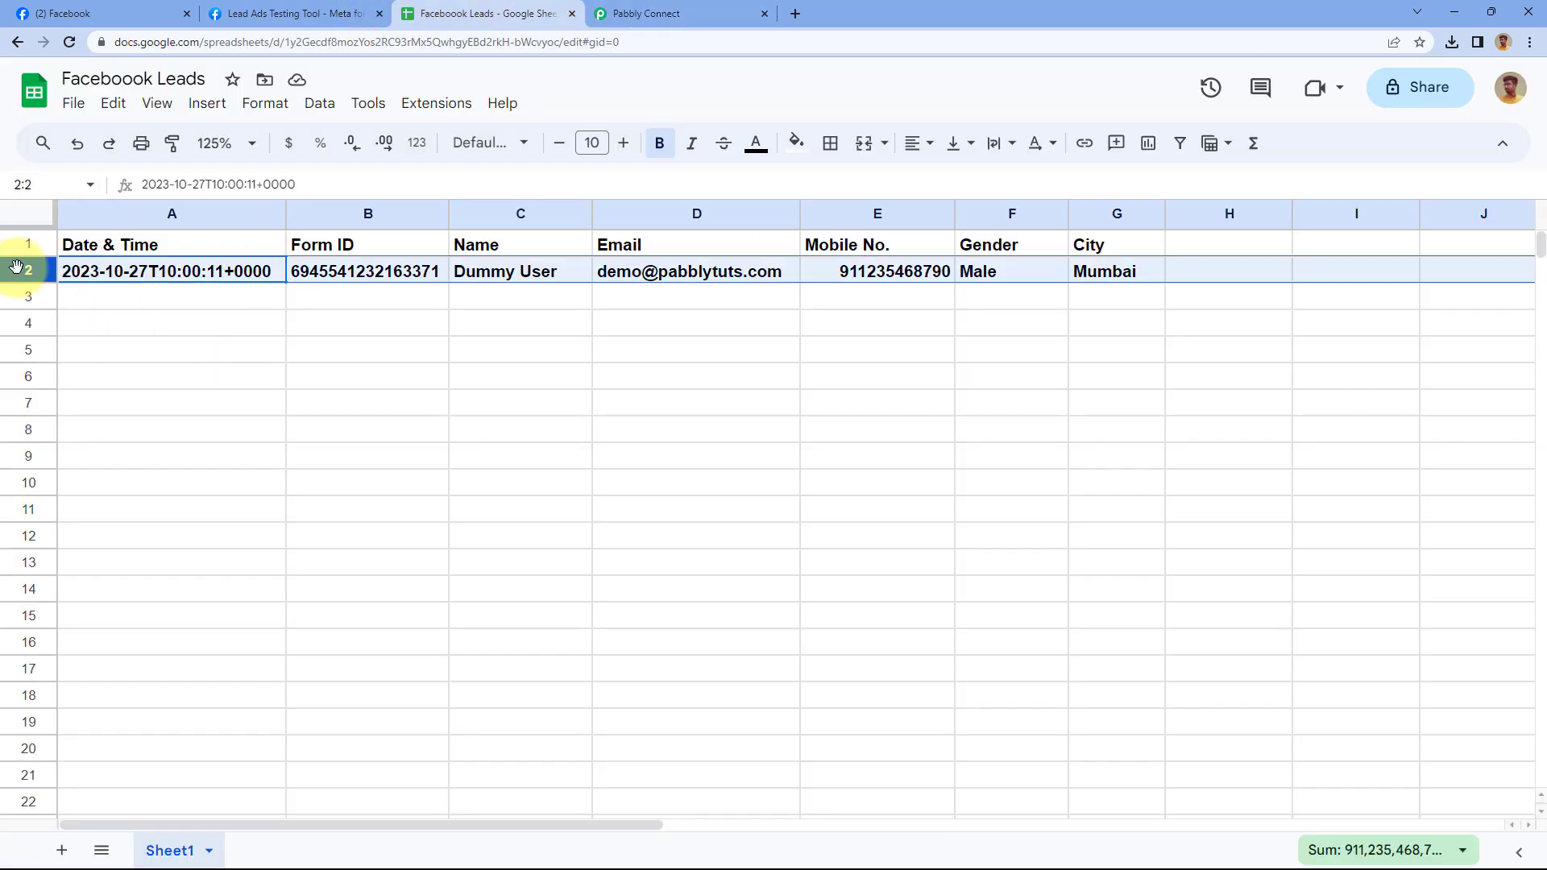
{"action": "key", "text": "ctrl+b"}
{"action": "left_click", "coordinate": [356, 296]}
{"action": "left_click", "coordinate": [235, 297]}
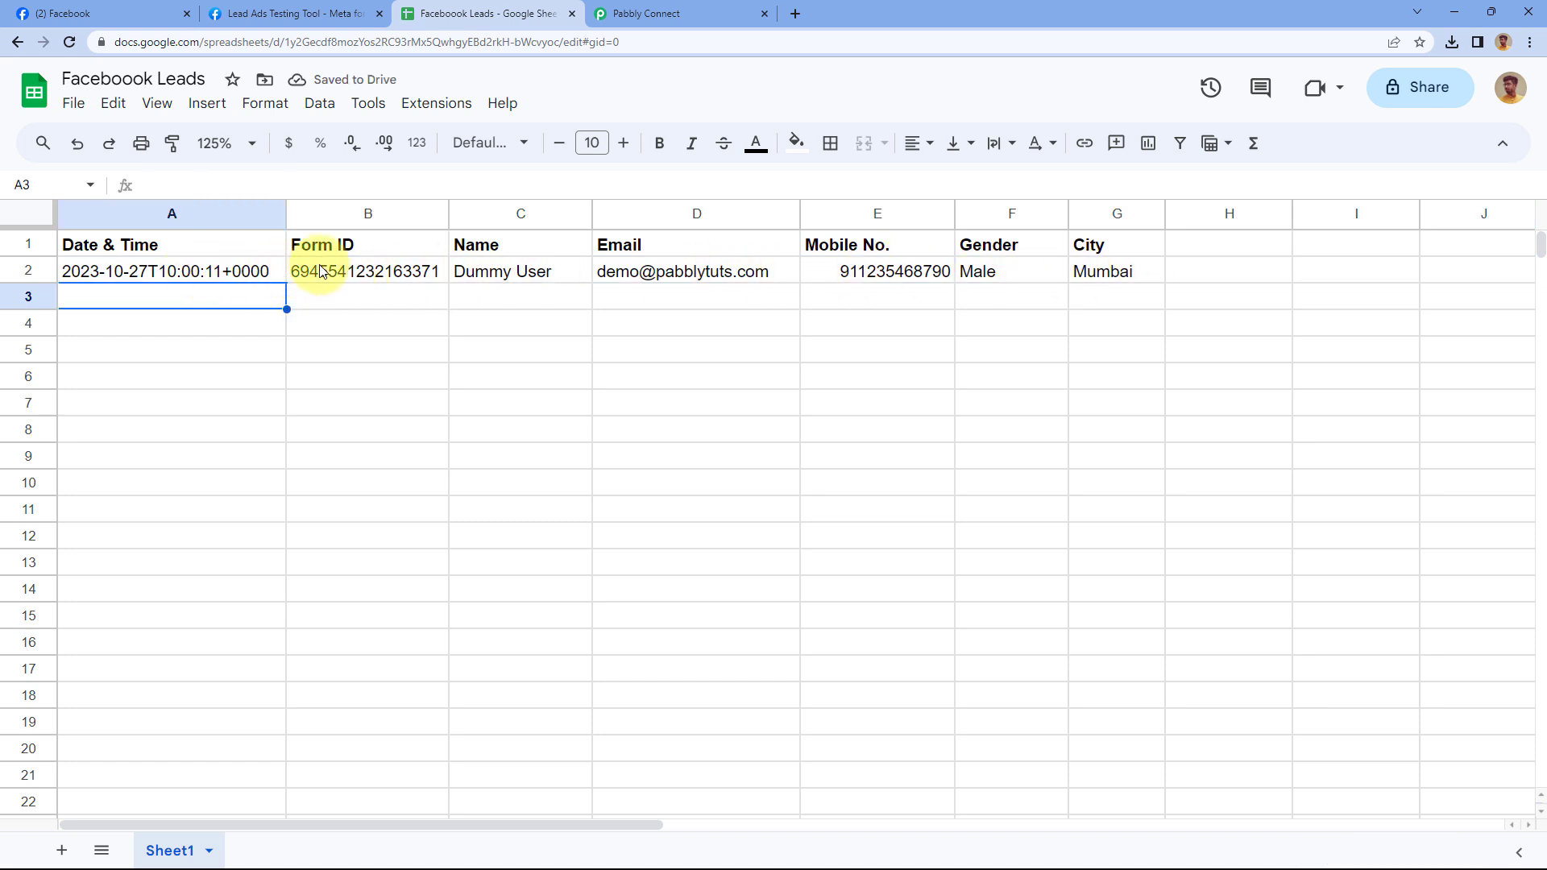
Check the Form ID, name, email, mobile, gender and city values in B2–G2
{"action": "left_click", "coordinate": [346, 271]}
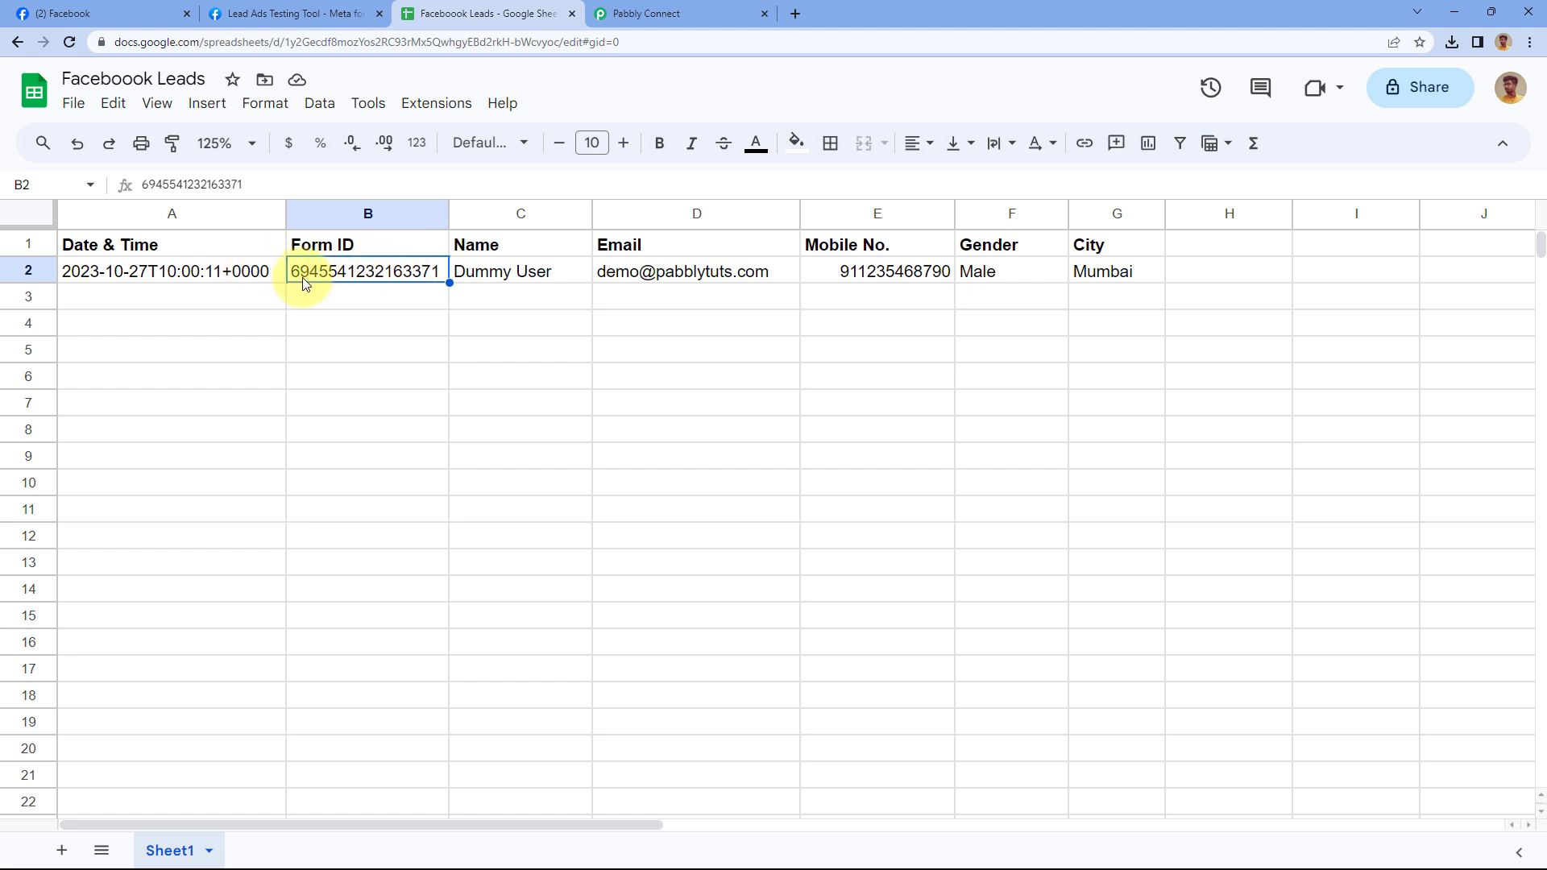
{"action": "left_click", "coordinate": [496, 274]}
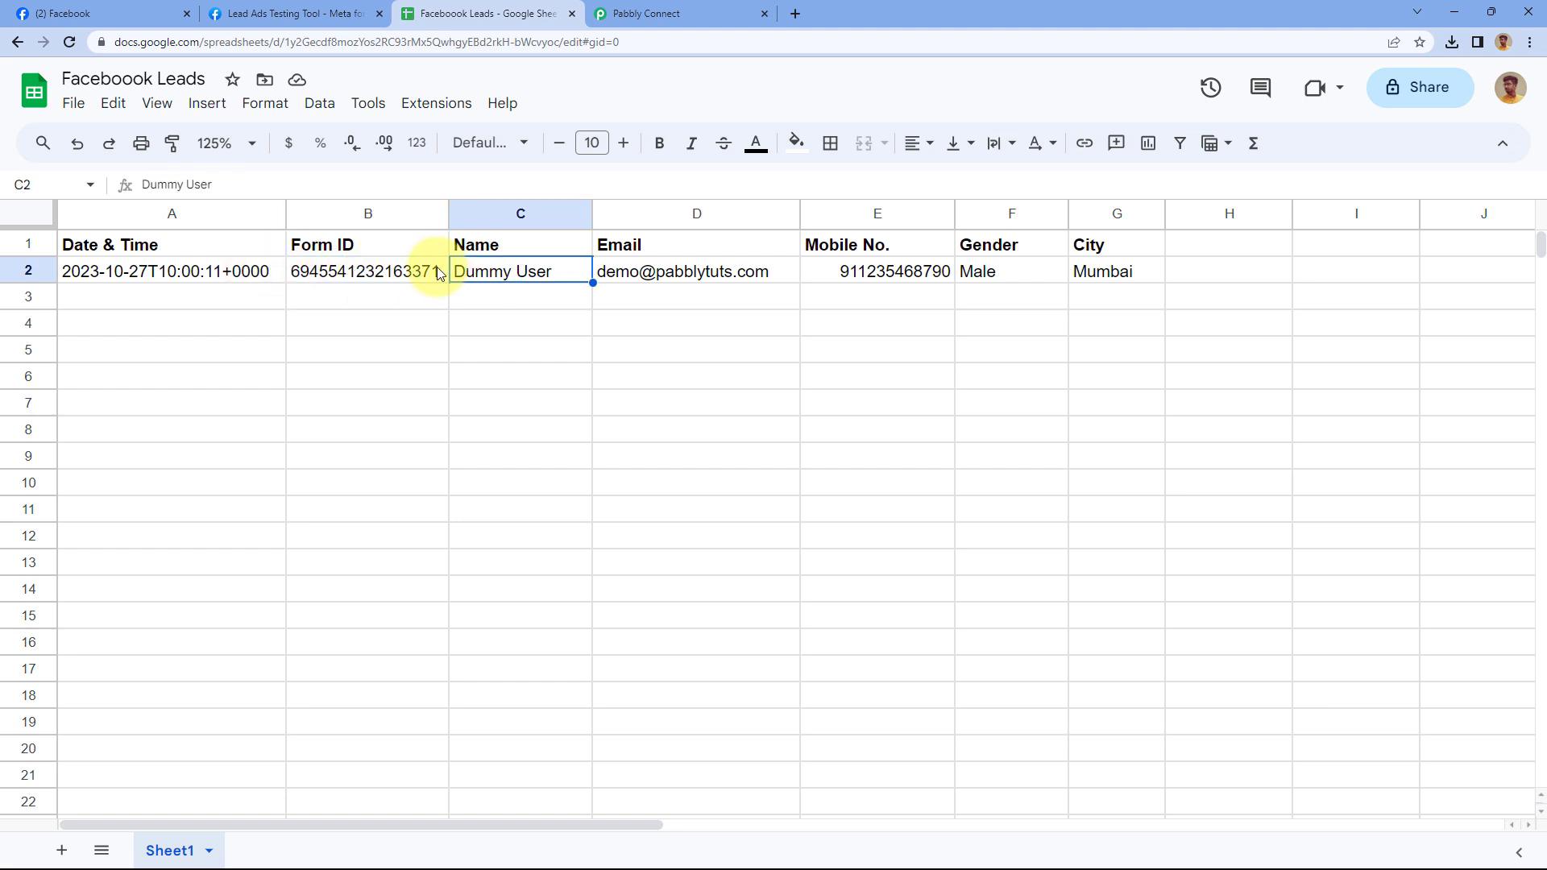
{"action": "left_click", "coordinate": [668, 272]}
{"action": "left_click", "coordinate": [882, 278]}
{"action": "left_click", "coordinate": [979, 278]}
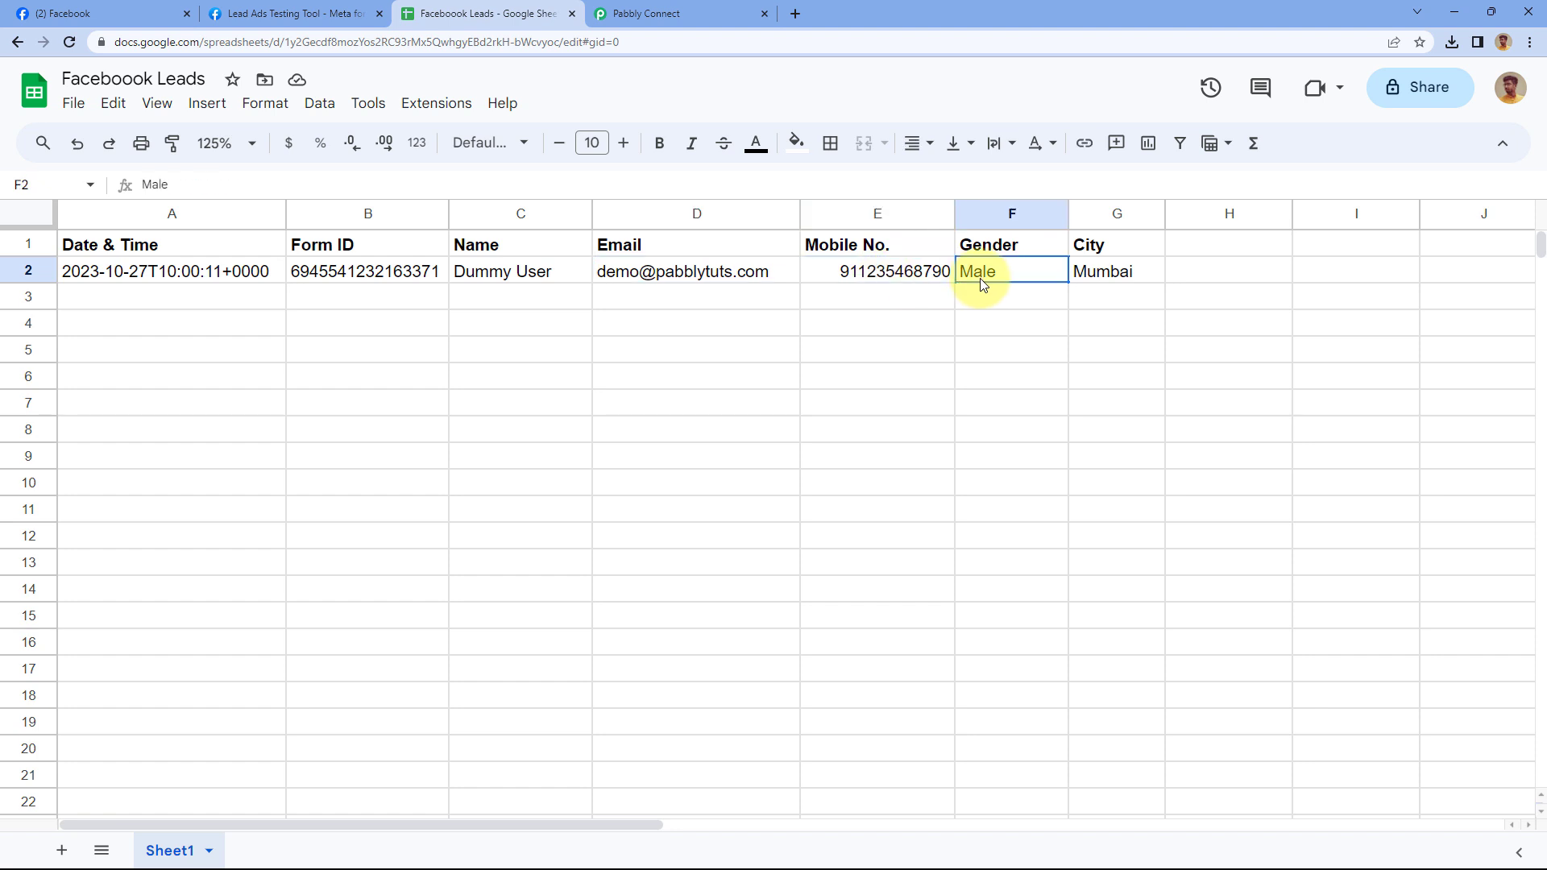
{"action": "left_click", "coordinate": [1116, 278]}
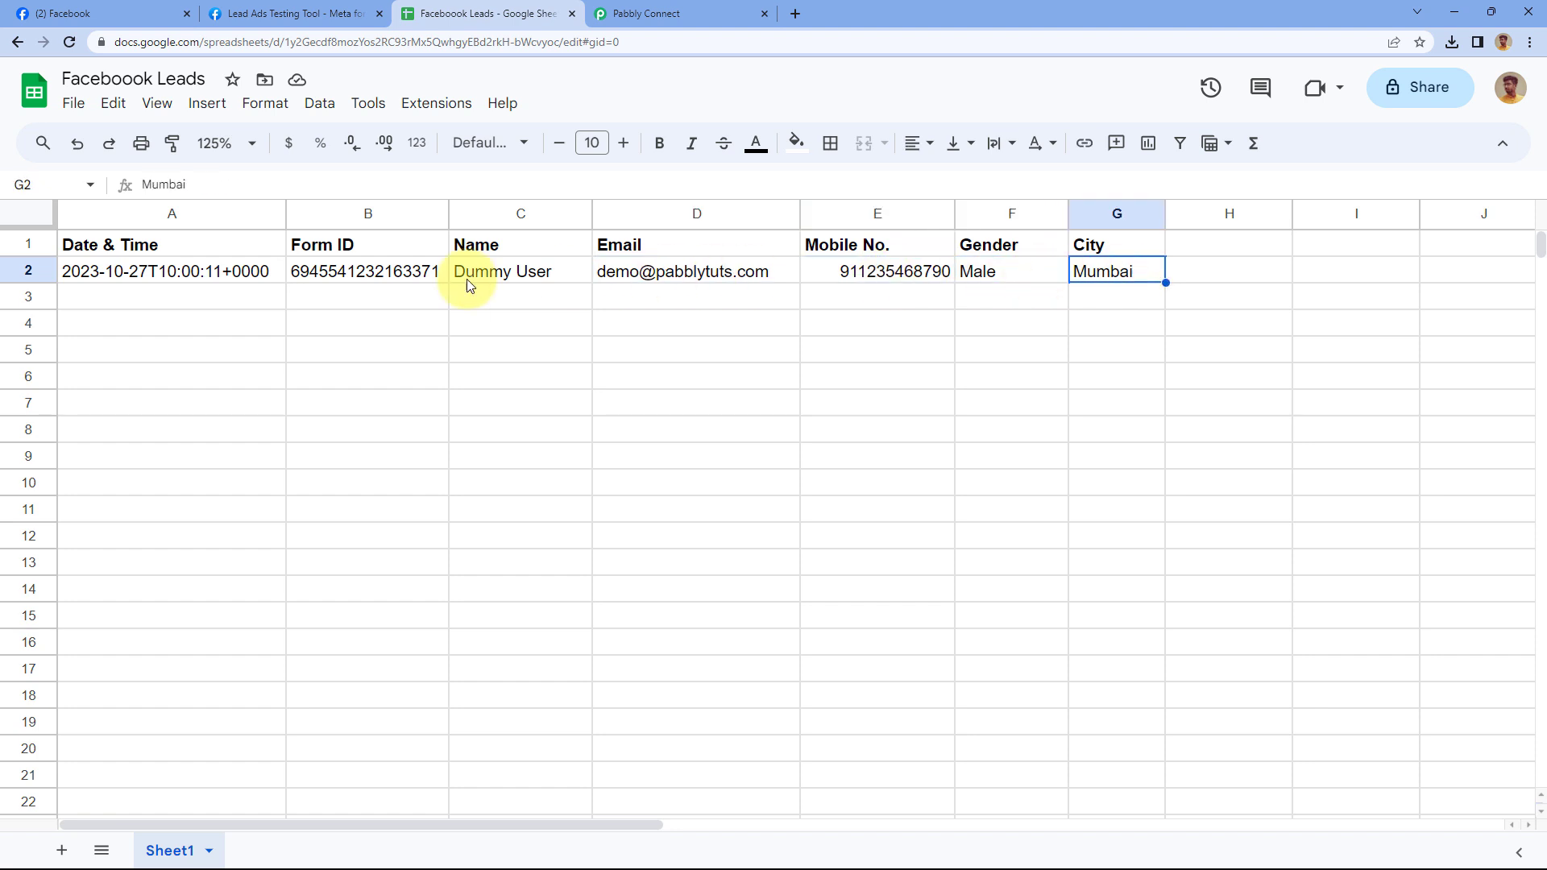
{"action": "left_click", "coordinate": [258, 303]}
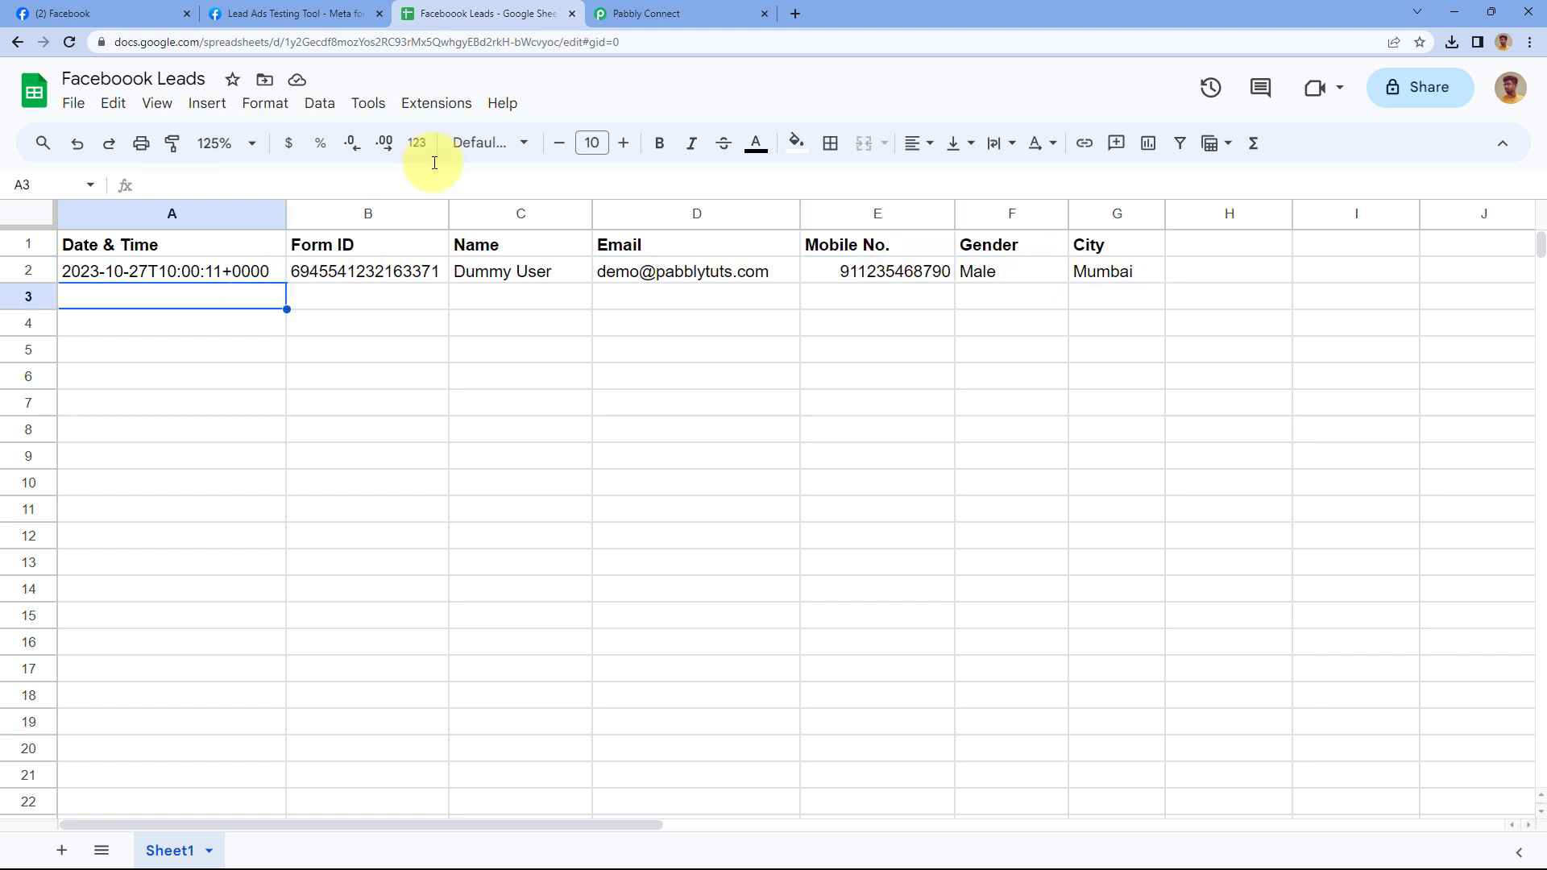
{"action": "left_click", "coordinate": [673, 13]}
{"action": "scroll", "coordinate": [253, 308], "scroll_direction": "down", "scroll_amount": 4}
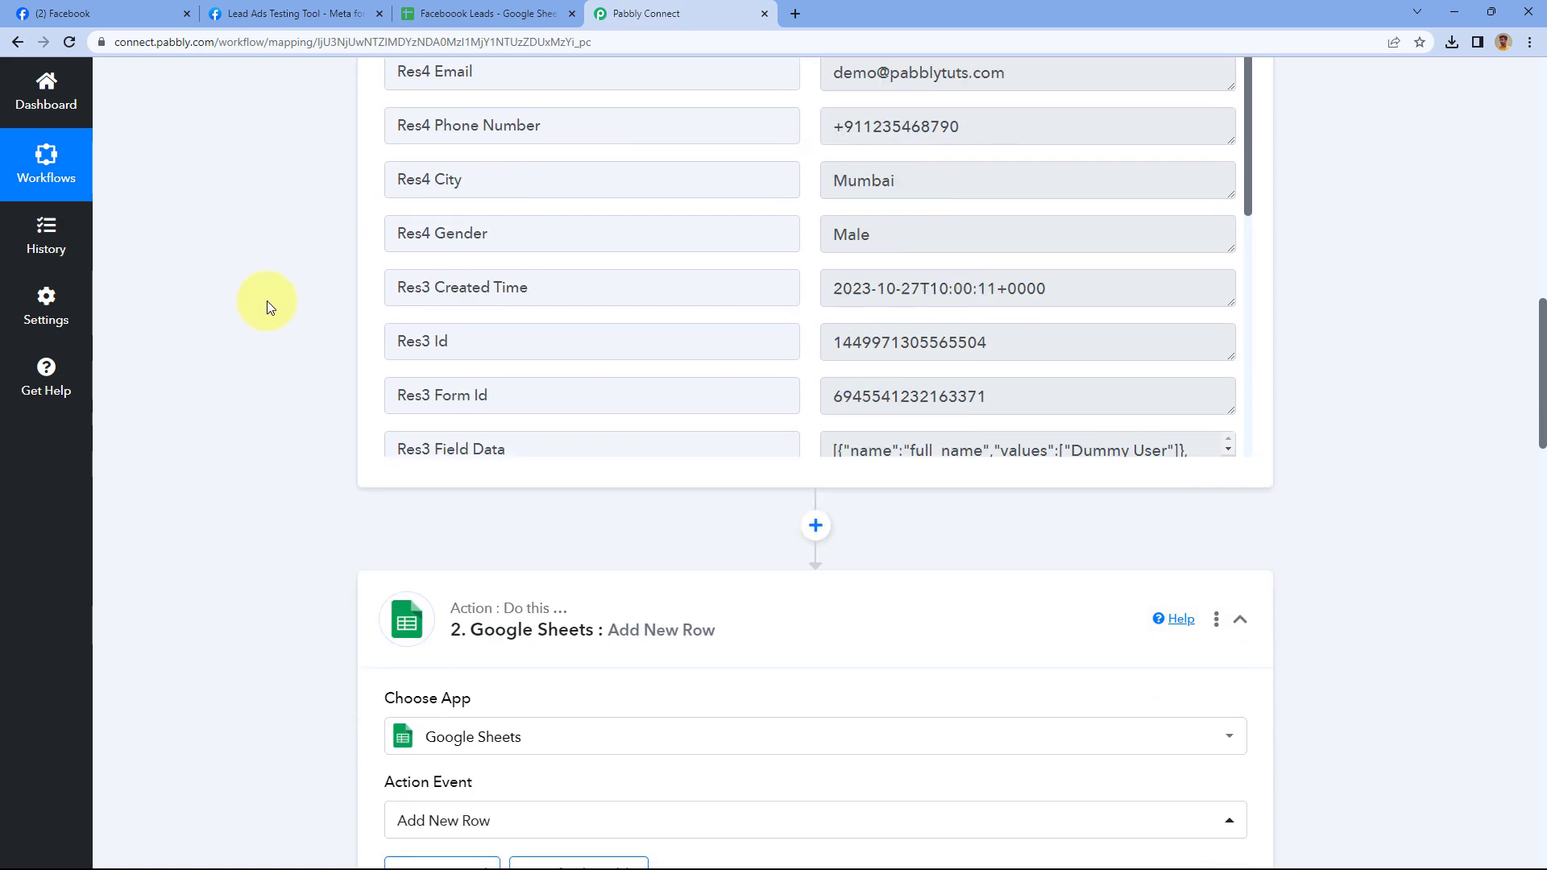
Collapse the Google Sheets action and Facebook Lead Ads trigger panels into summary cards
{"action": "left_click", "coordinate": [902, 546]}
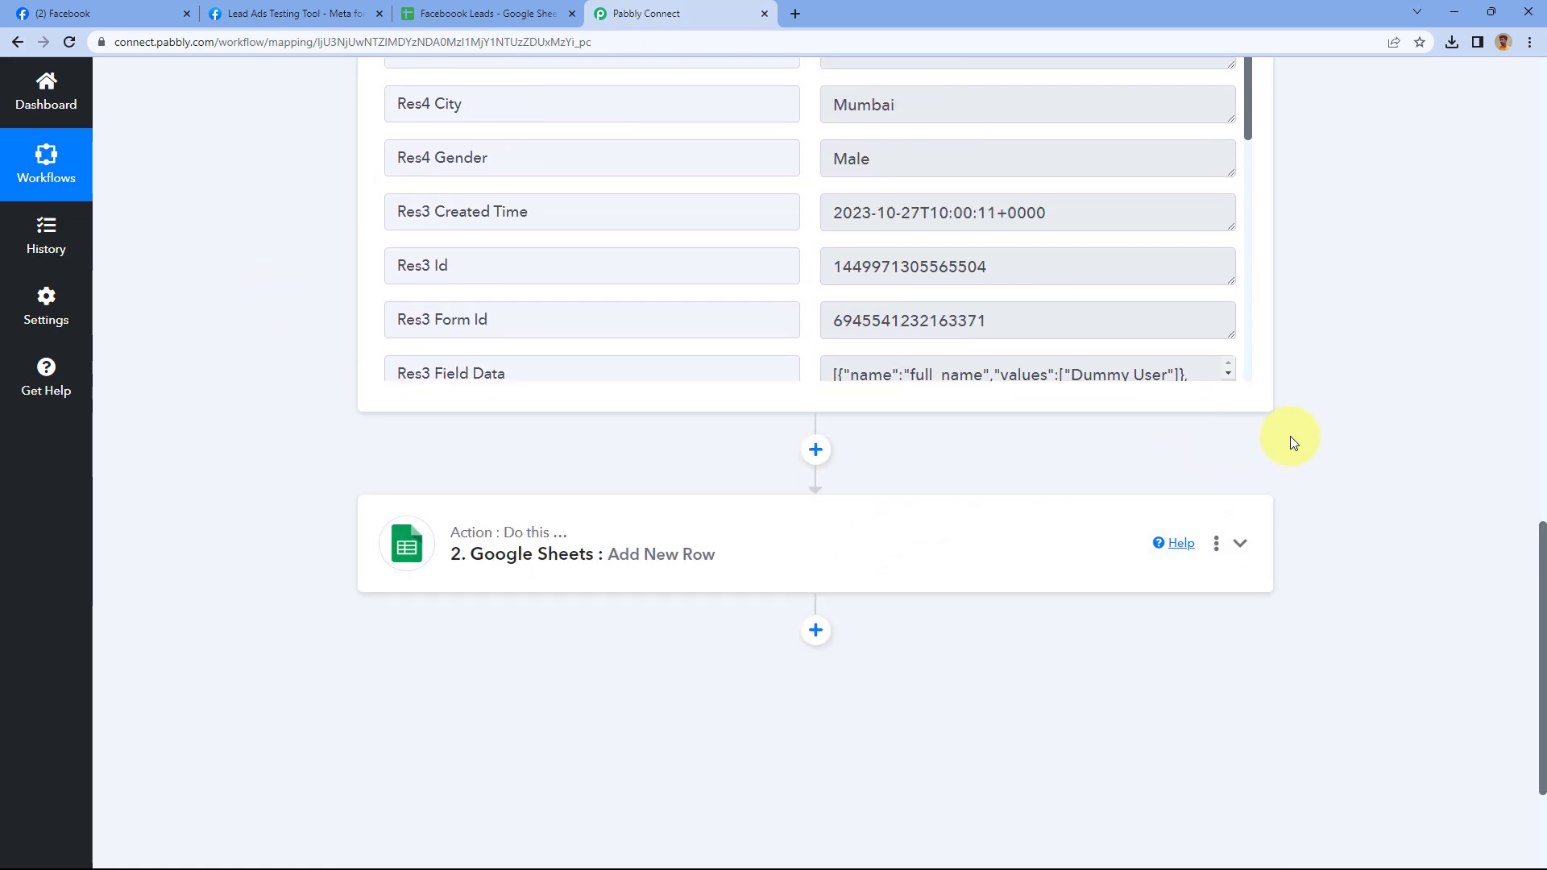
{"action": "scroll", "coordinate": [1289, 436], "scroll_direction": "up", "scroll_amount": 5}
{"action": "scroll", "coordinate": [1289, 437], "scroll_direction": "up", "scroll_amount": 7}
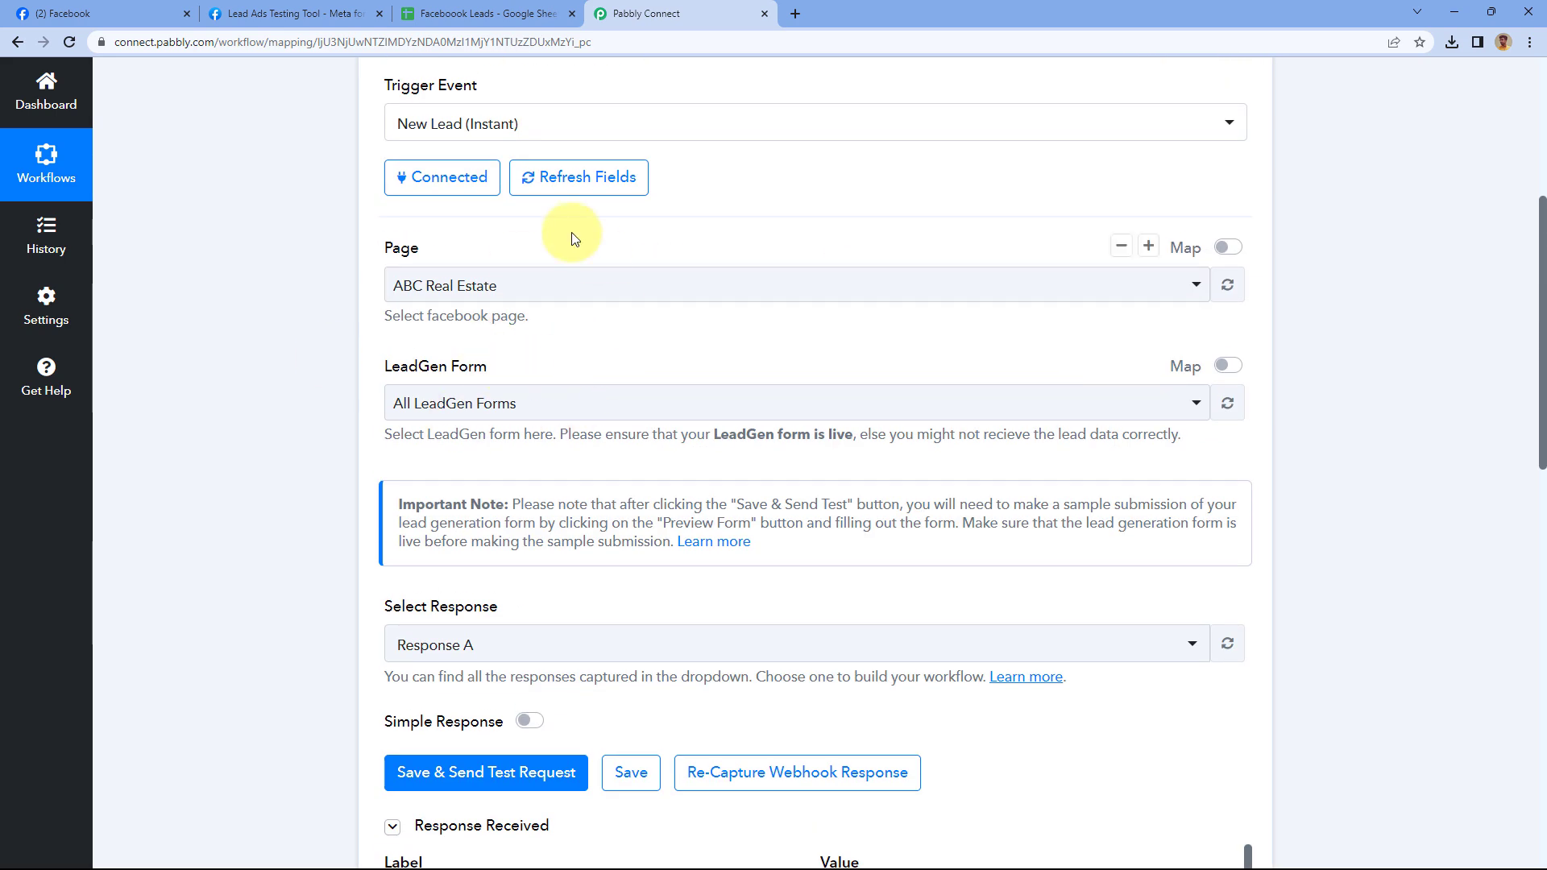
{"action": "scroll", "coordinate": [832, 220], "scroll_direction": "up", "scroll_amount": 4}
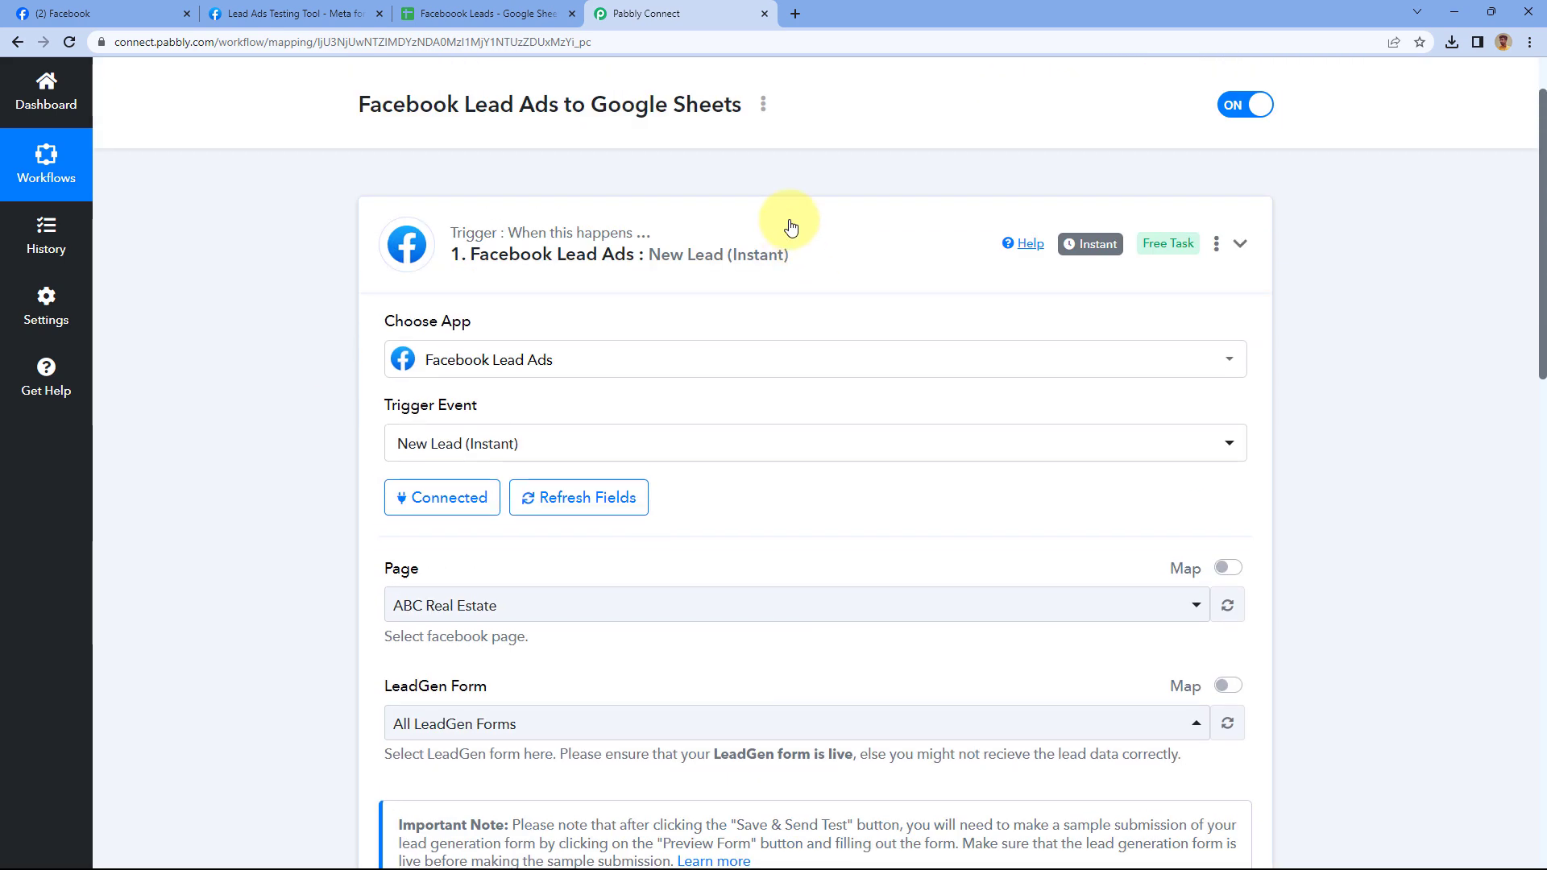
{"action": "left_click", "coordinate": [814, 233]}
{"action": "scroll", "coordinate": [841, 229], "scroll_direction": "up", "scroll_amount": 1}
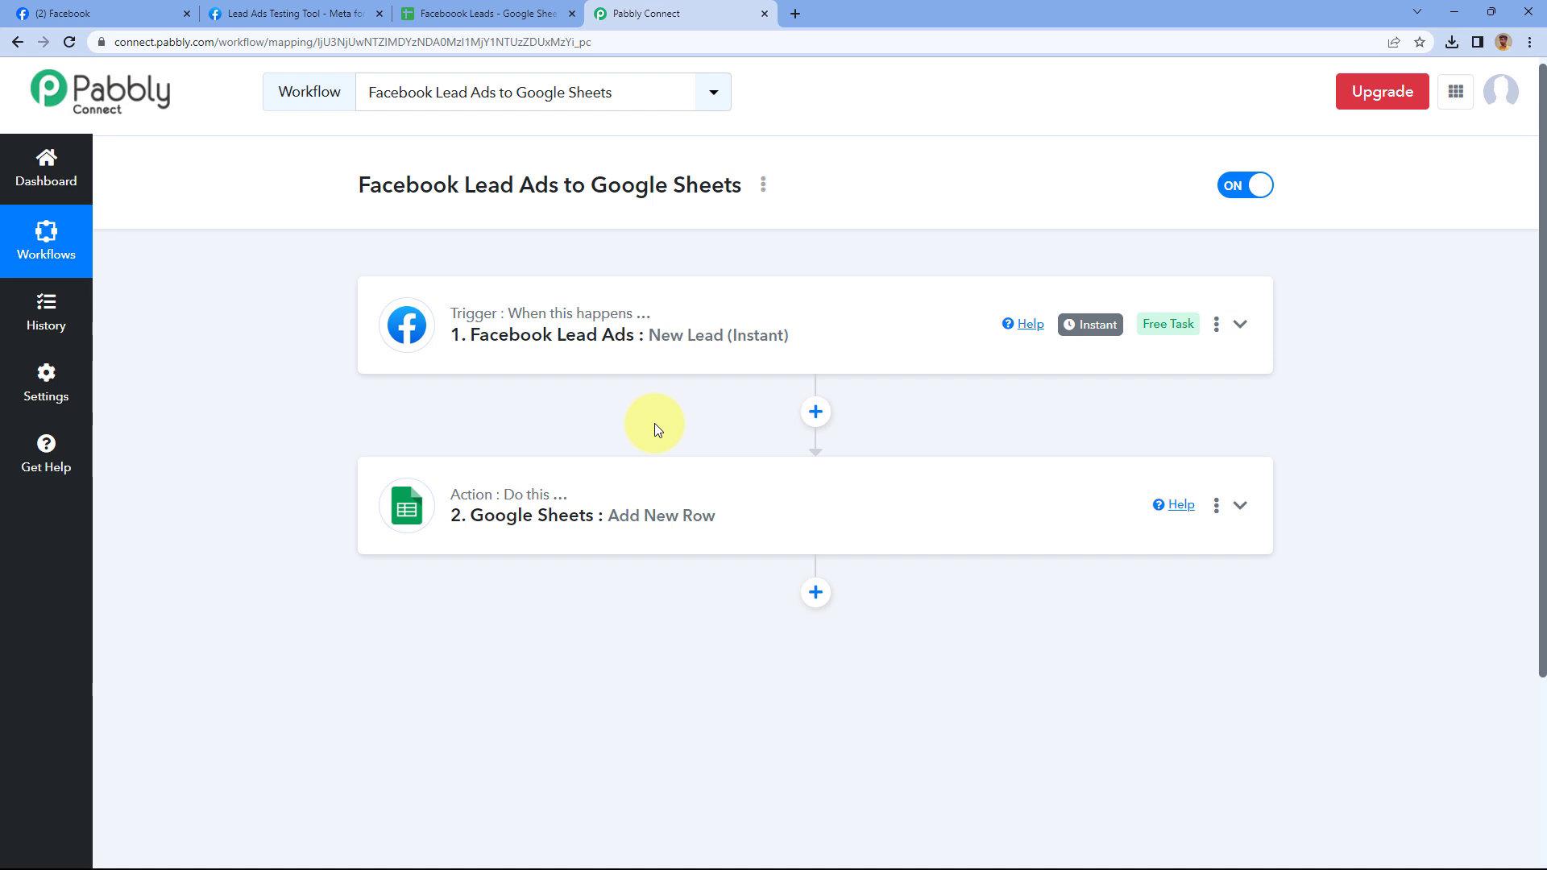
{"action": "left_click", "coordinate": [321, 9]}
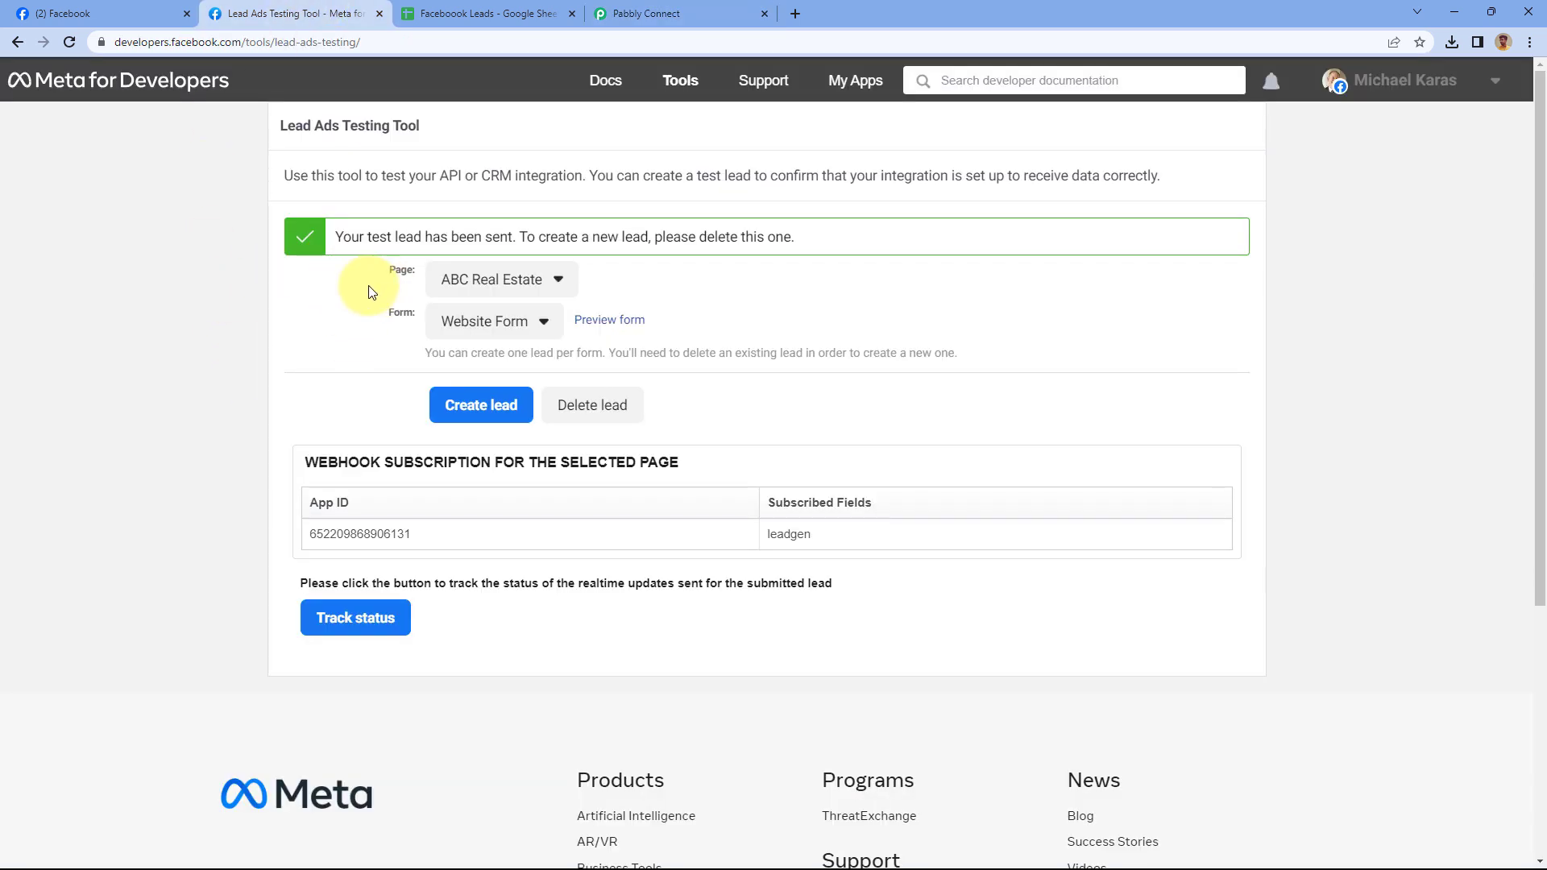
Select New LeadGen Form in the Form dropdown and preview it
{"action": "left_click", "coordinate": [546, 325]}
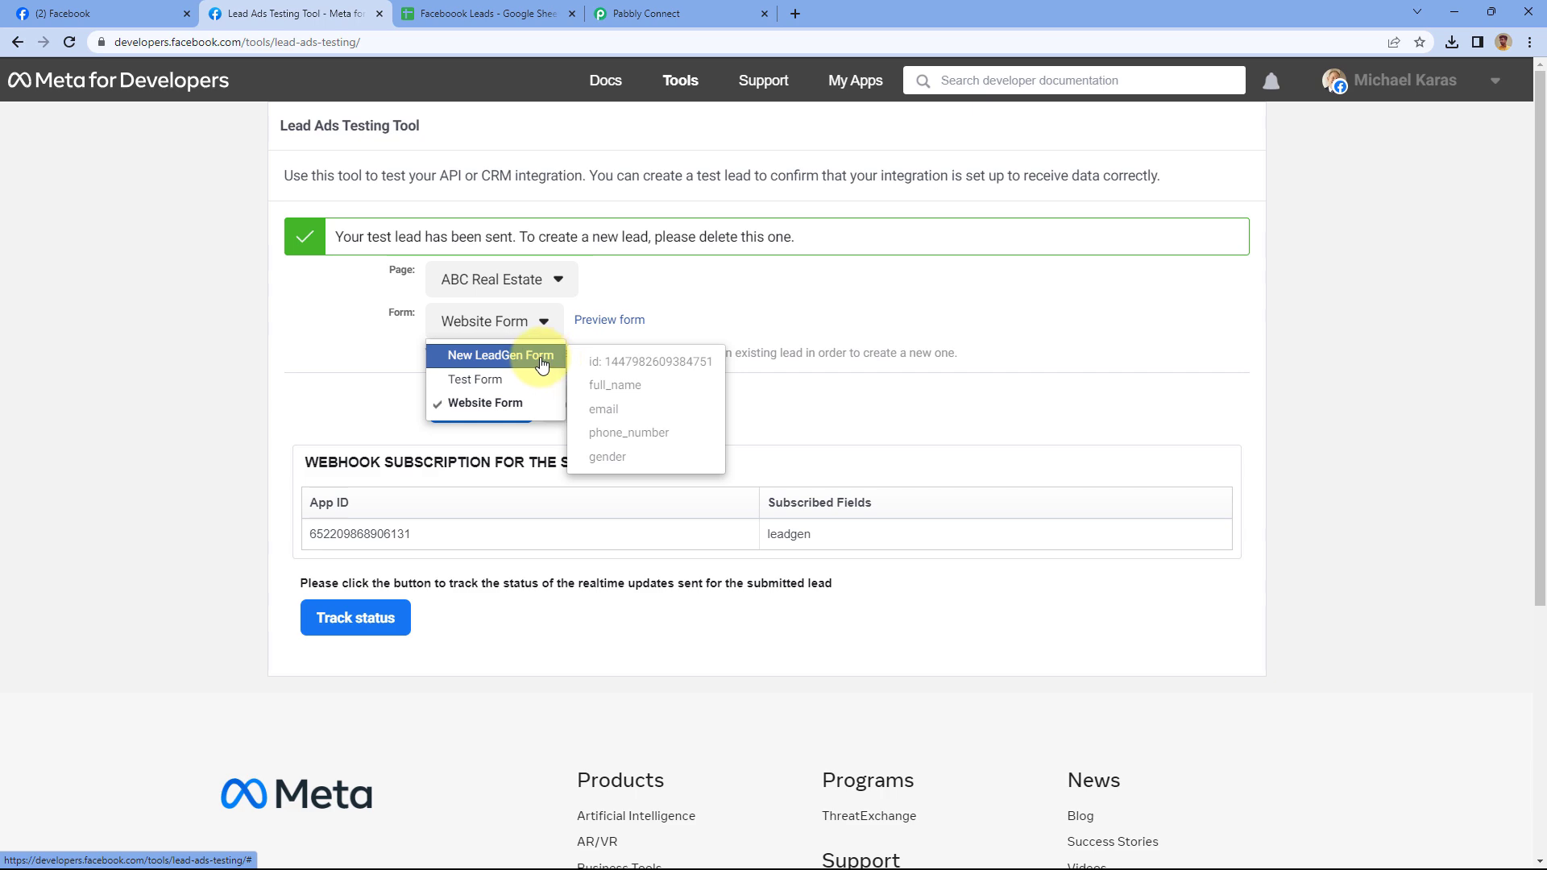
{"action": "left_click", "coordinate": [541, 365]}
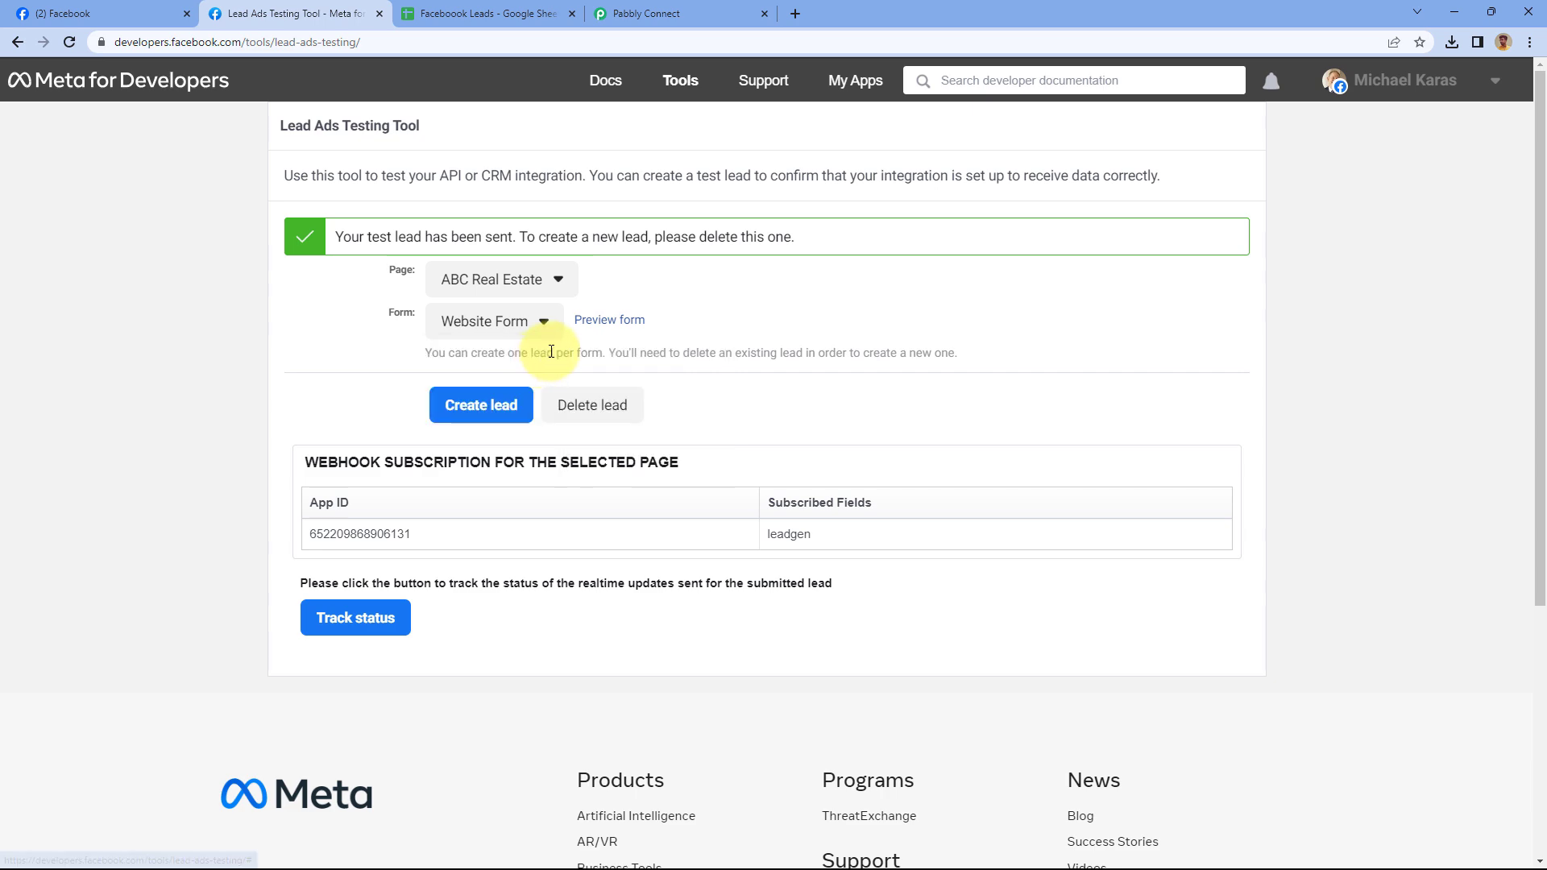
{"action": "left_click", "coordinate": [648, 288]}
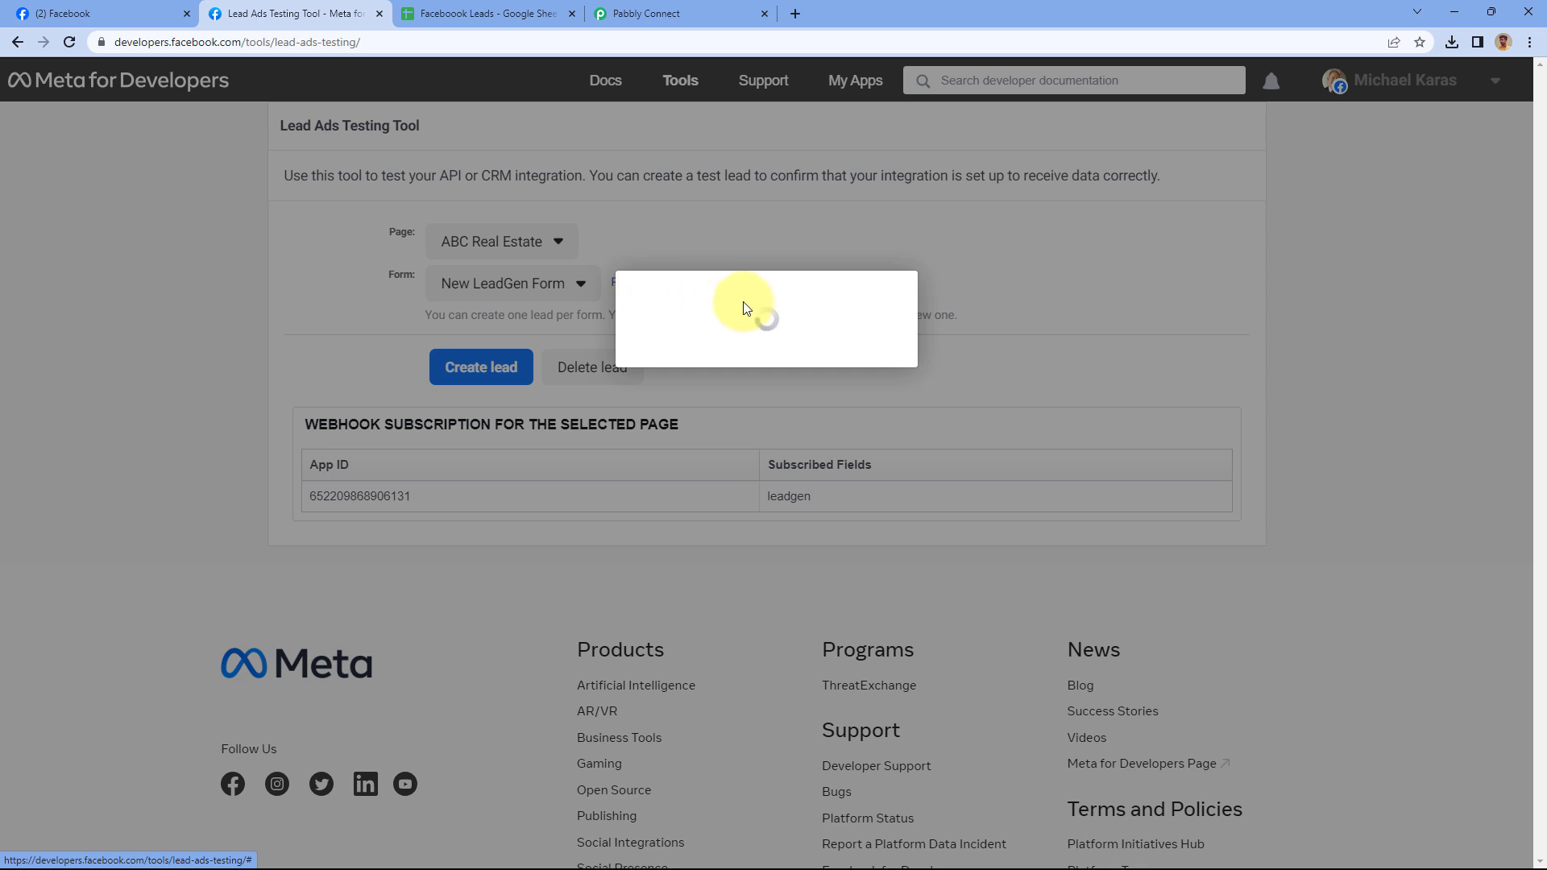
{"action": "scroll", "coordinate": [675, 360], "scroll_direction": "down", "scroll_amount": 1}
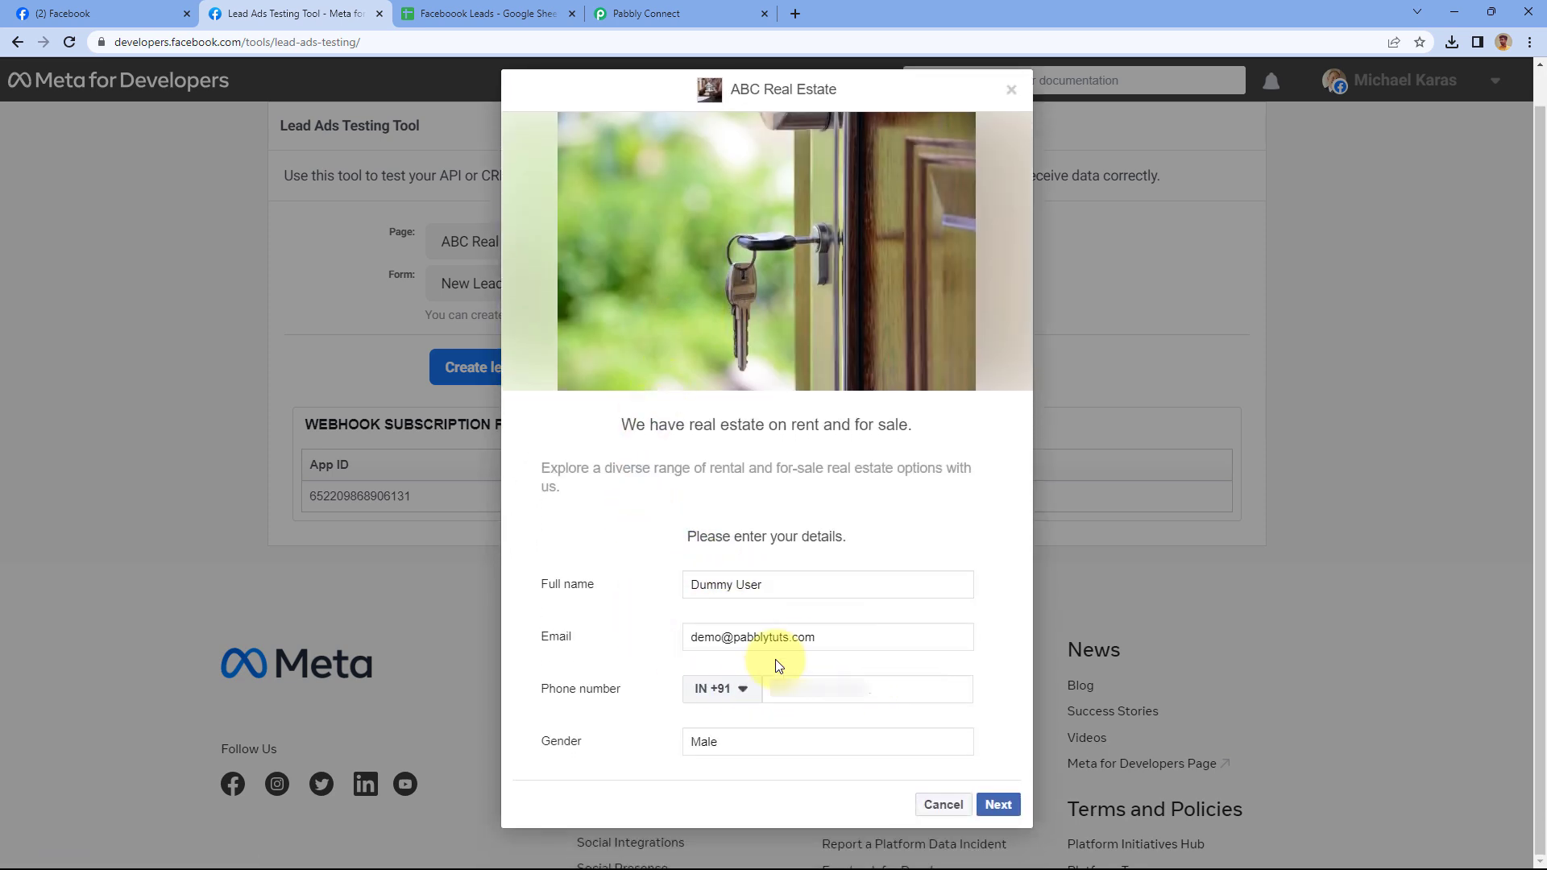
Clear the prefilled email, full name and gender answers, comparing against the spreadsheet's lead row
{"action": "left_click_drag", "start_coordinate": [806, 637], "coordinate": [552, 637]}
{"action": "key", "text": "BackSpace"}
{"action": "left_click_drag", "start_coordinate": [802, 591], "coordinate": [636, 600]}
{"action": "key", "text": "BackSpace"}
{"action": "left_click_drag", "start_coordinate": [749, 735], "coordinate": [645, 733]}
{"action": "key", "text": "BackSpace"}
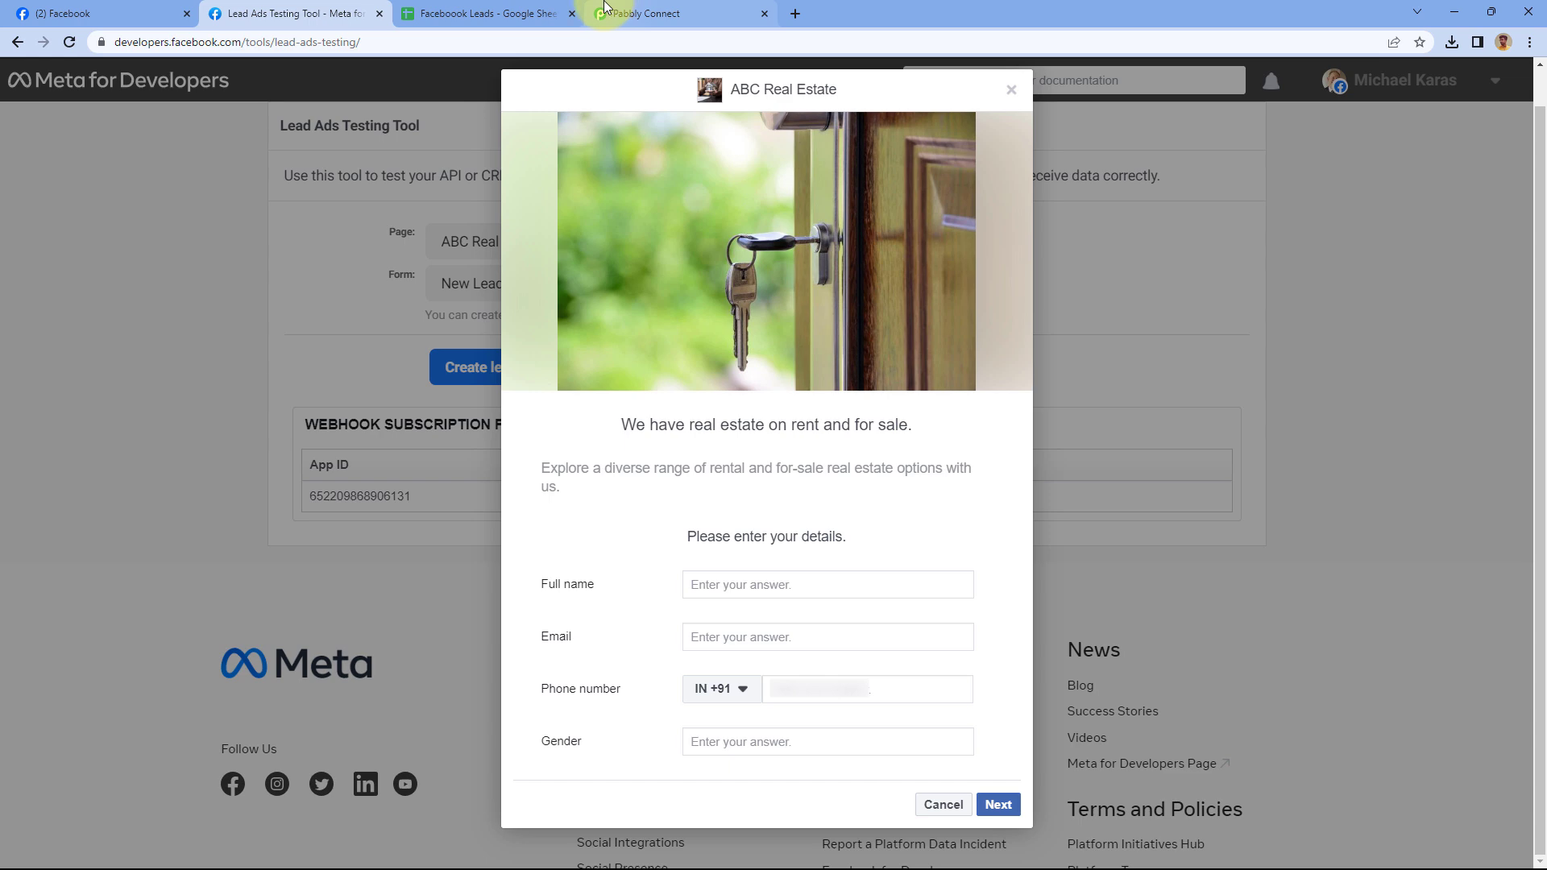
{"action": "left_click", "coordinate": [484, 13]}
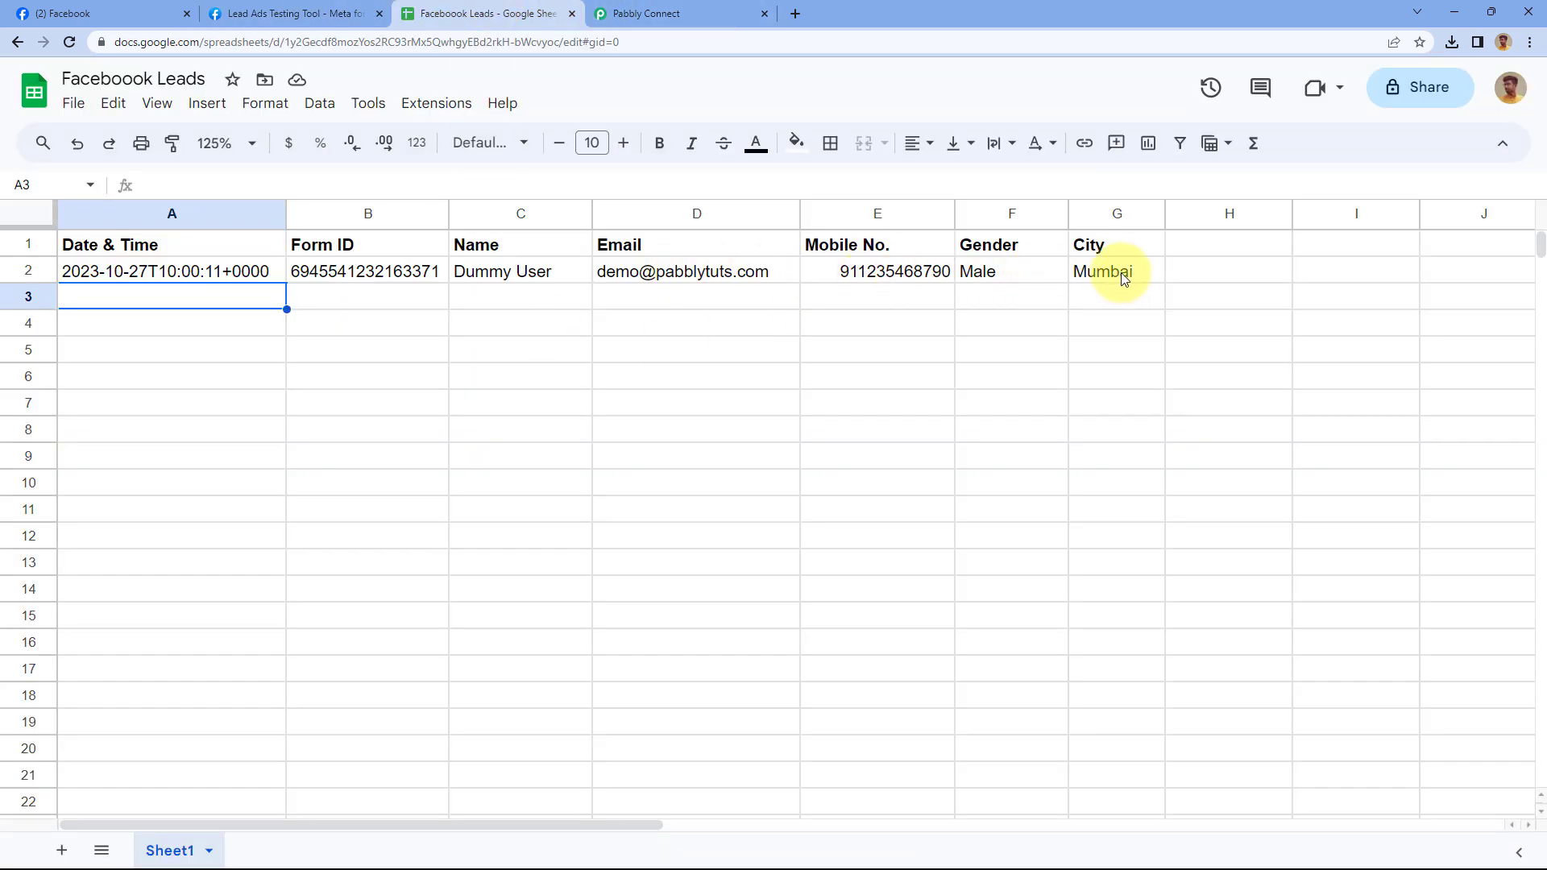
{"action": "left_click", "coordinate": [342, 13]}
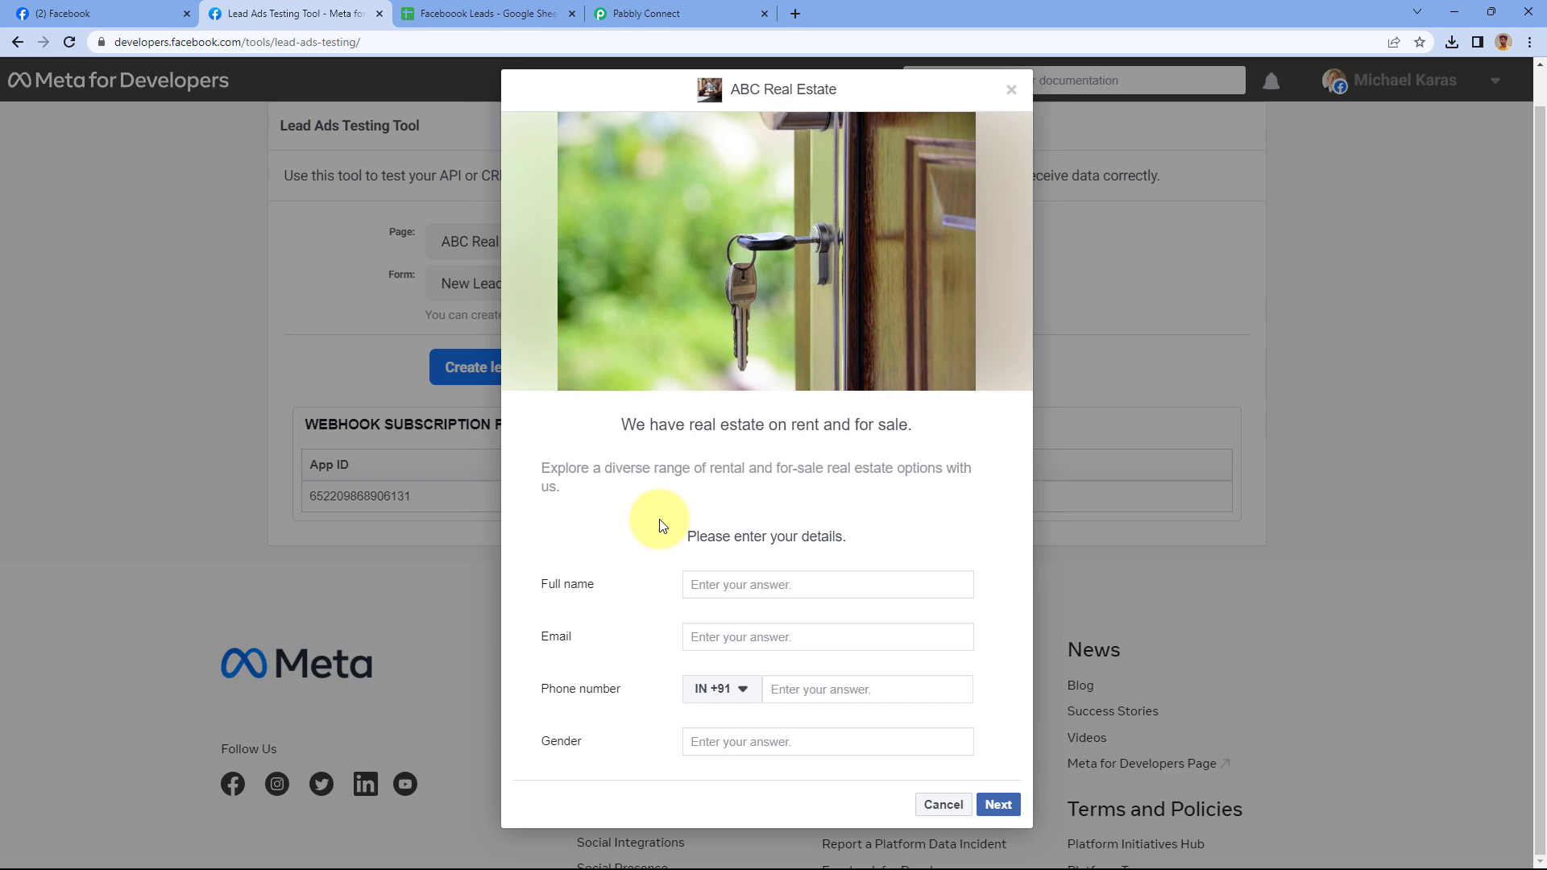
{"action": "left_click", "coordinate": [530, 12]}
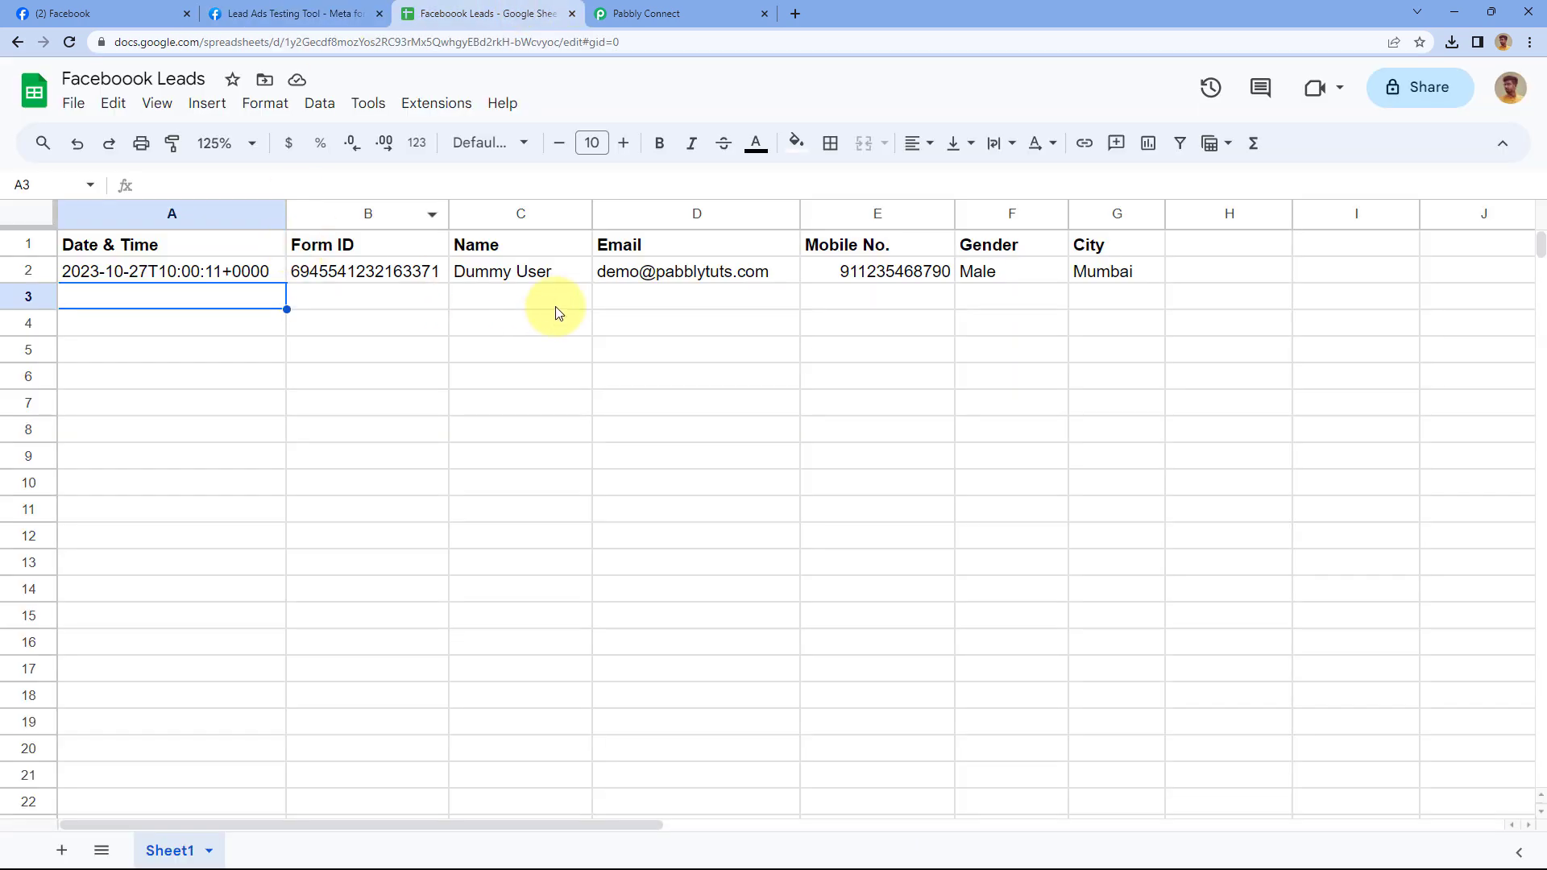
{"action": "left_click", "coordinate": [311, 13]}
Fill the lead form with the Test User's name, email, phone number and gender
{"action": "left_click", "coordinate": [735, 590]}
{"action": "type", "text": "Test User"}
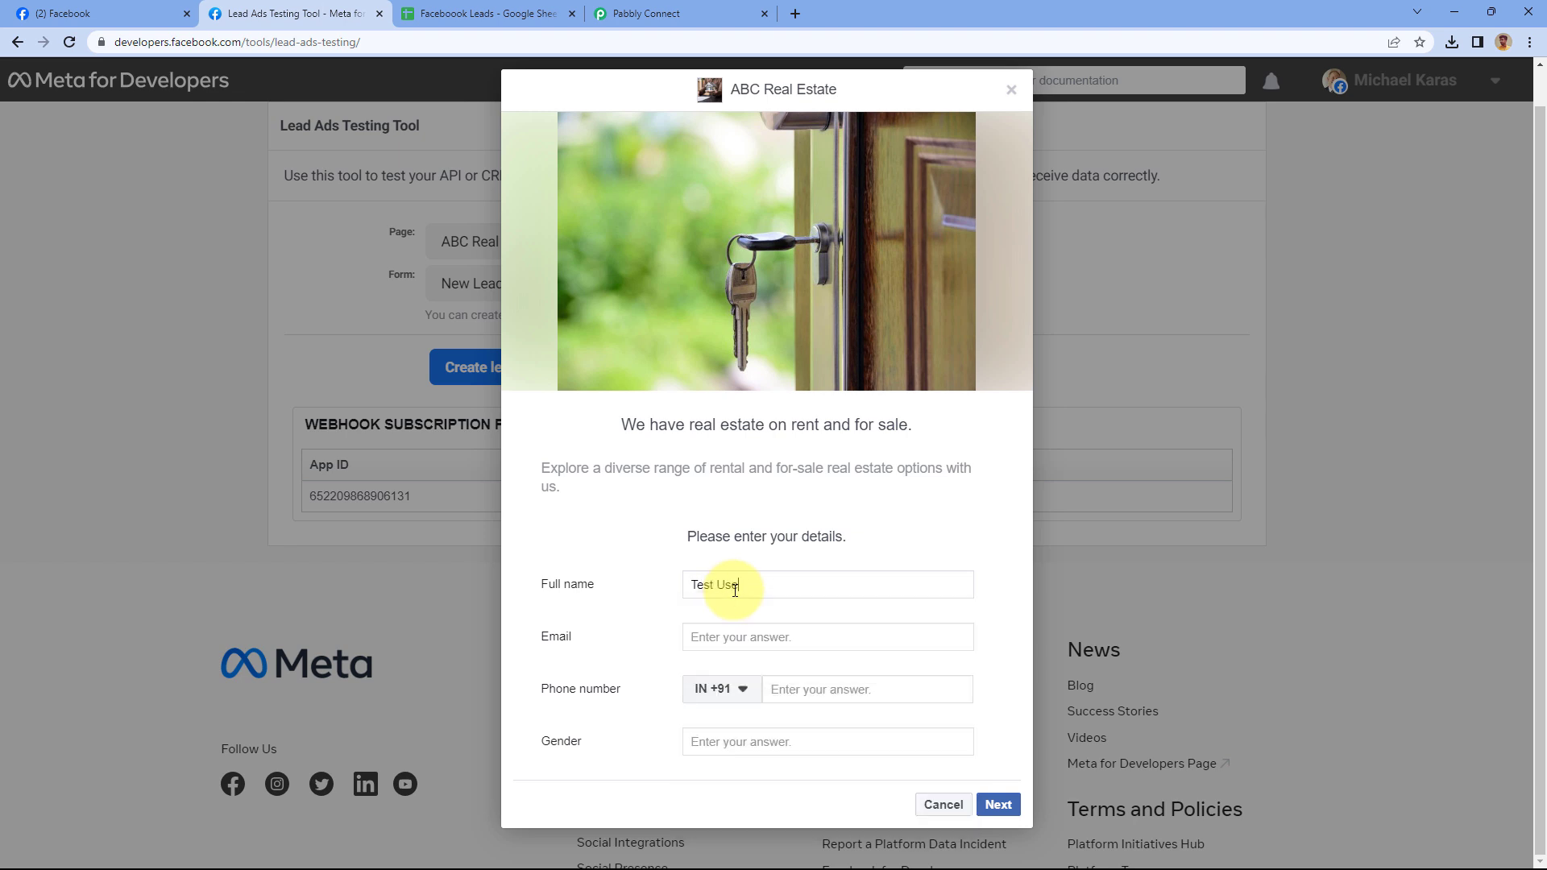
{"action": "type", "text": "@pabblytuts.com"}
{"action": "key", "text": "Tab"}
{"action": "key", "text": "Tab"}
{"action": "type", "text": "2"}
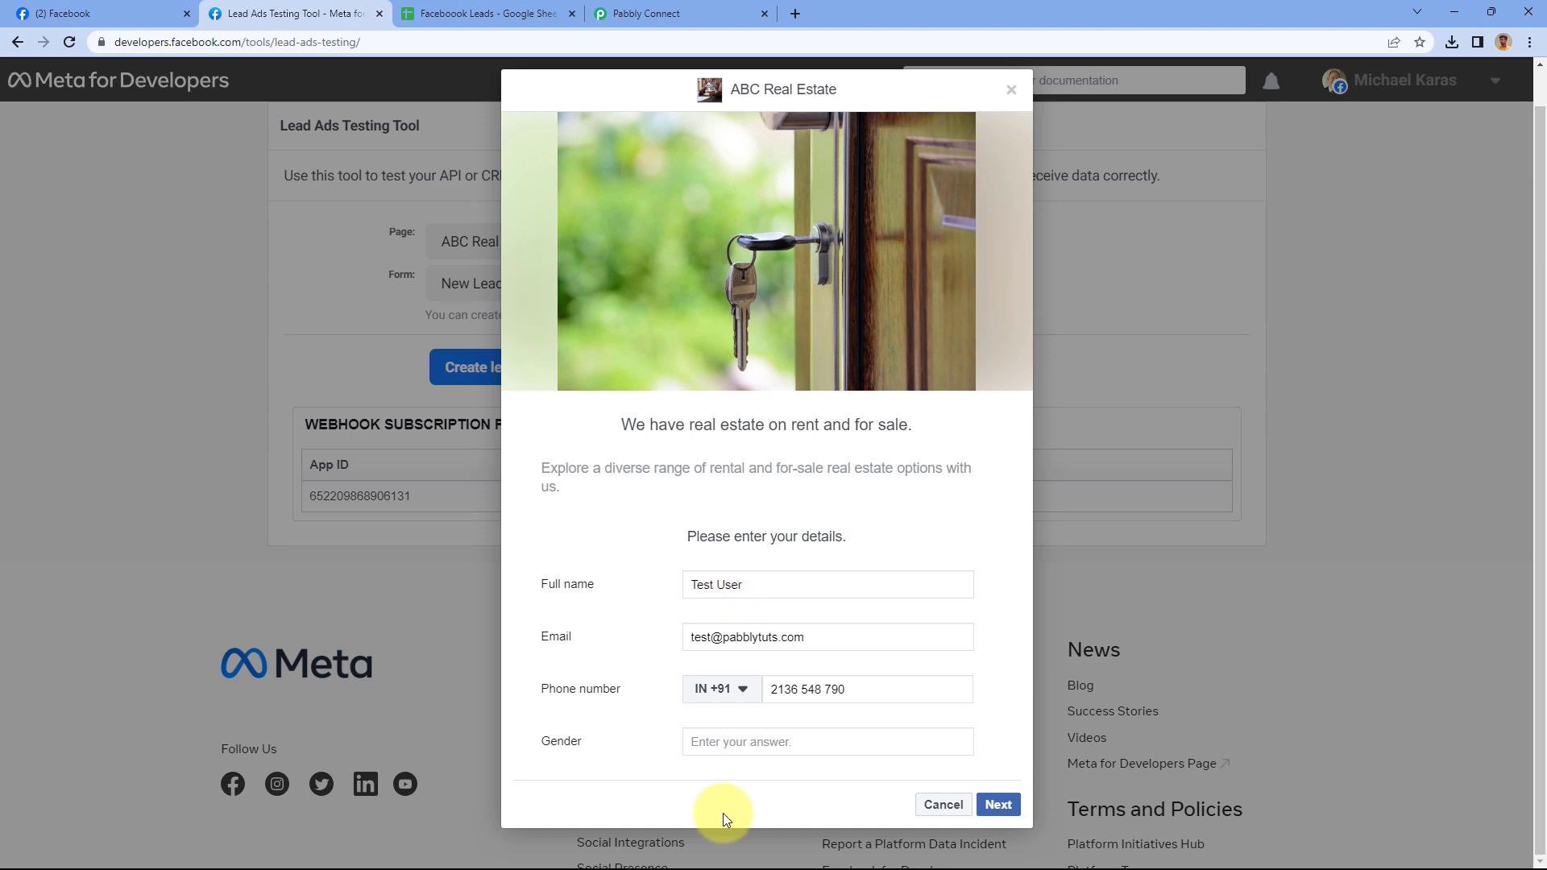
{"action": "left_click", "coordinate": [744, 748]}
{"action": "type", "text": "Male"}
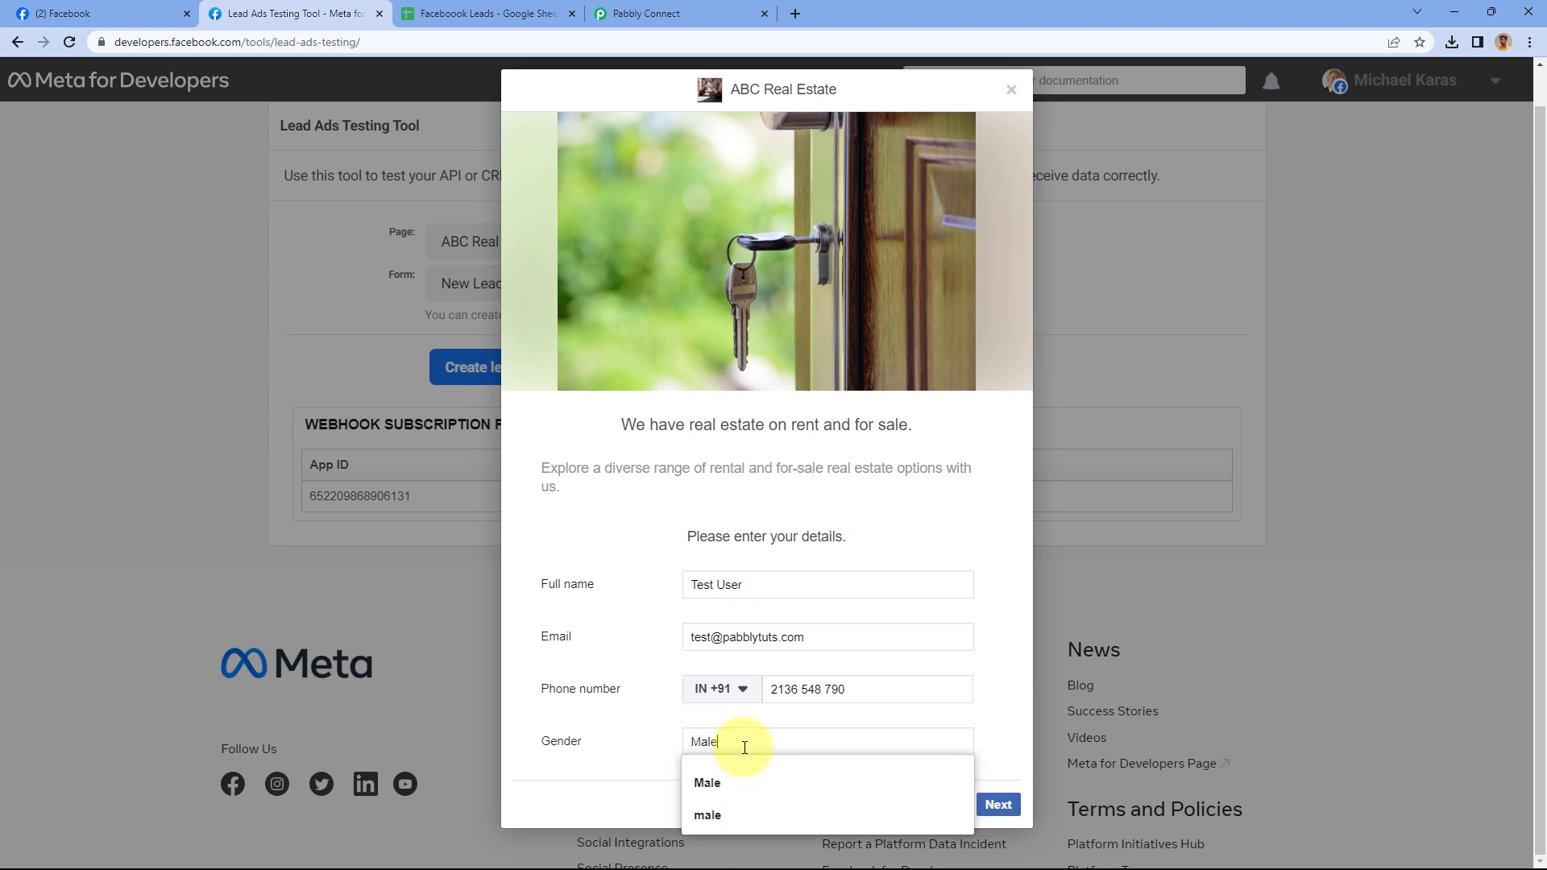
{"action": "left_click", "coordinate": [642, 730]}
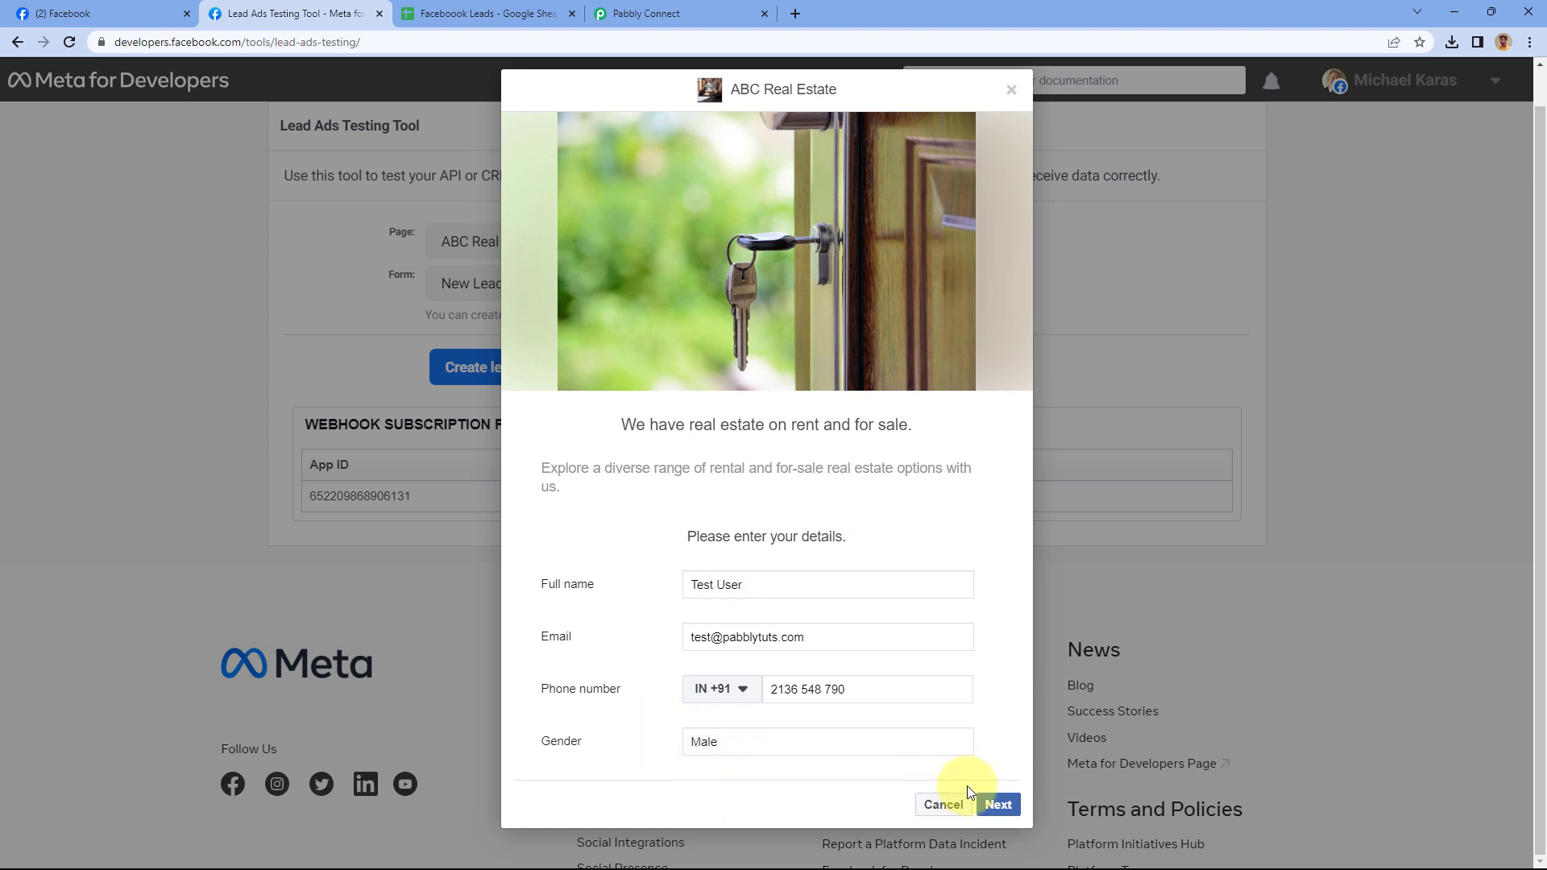
Submit the Test User lead, close the confirmation, and bring up the Facebook Leads sheet
{"action": "left_click", "coordinate": [998, 810]}
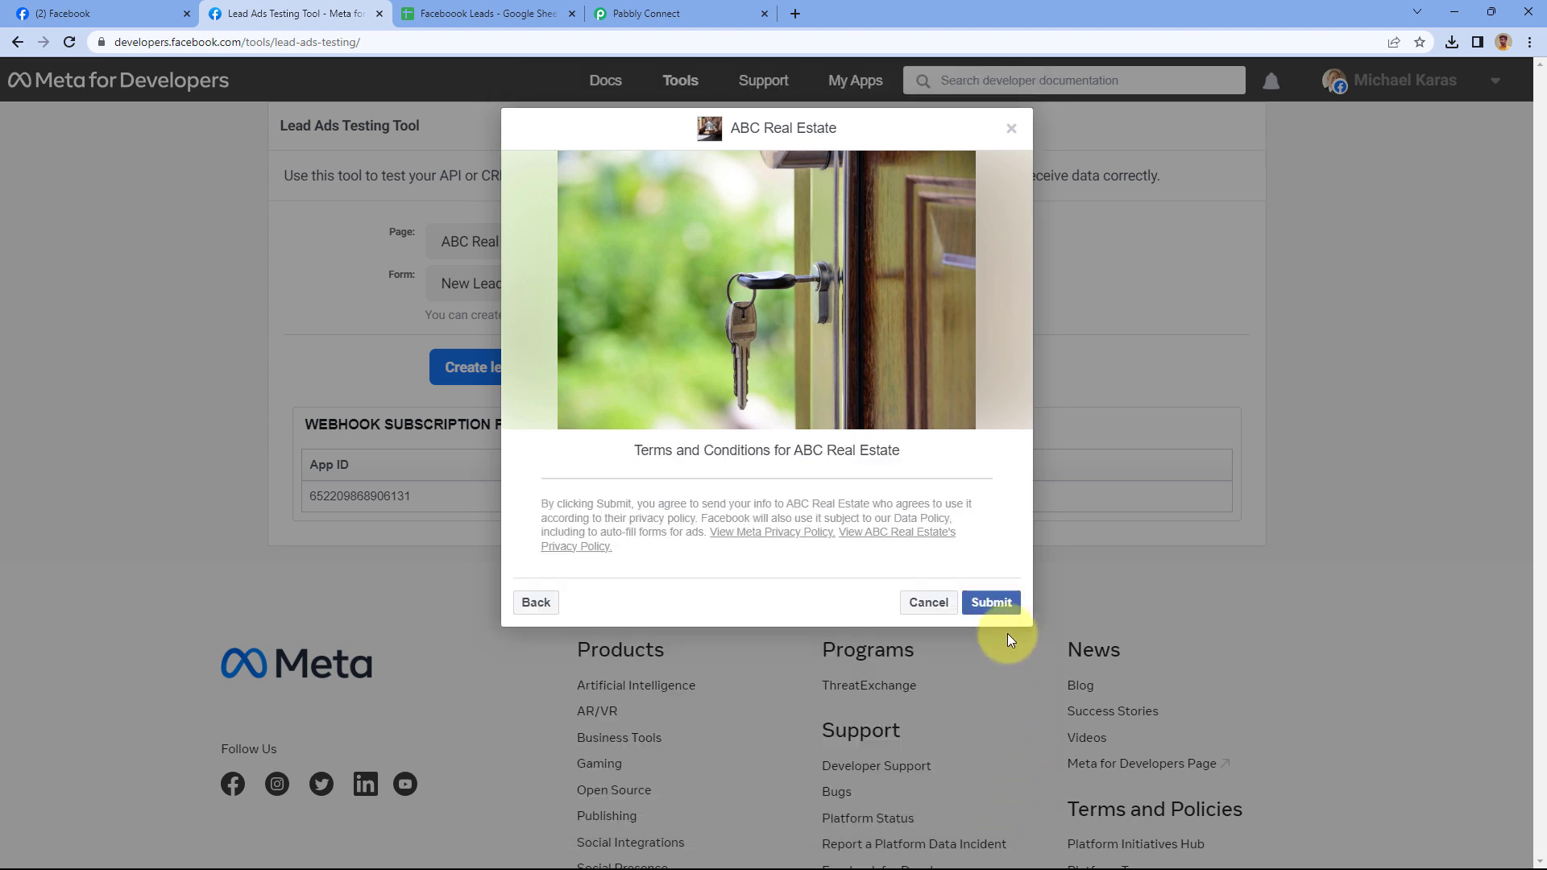
{"action": "left_click", "coordinate": [999, 606]}
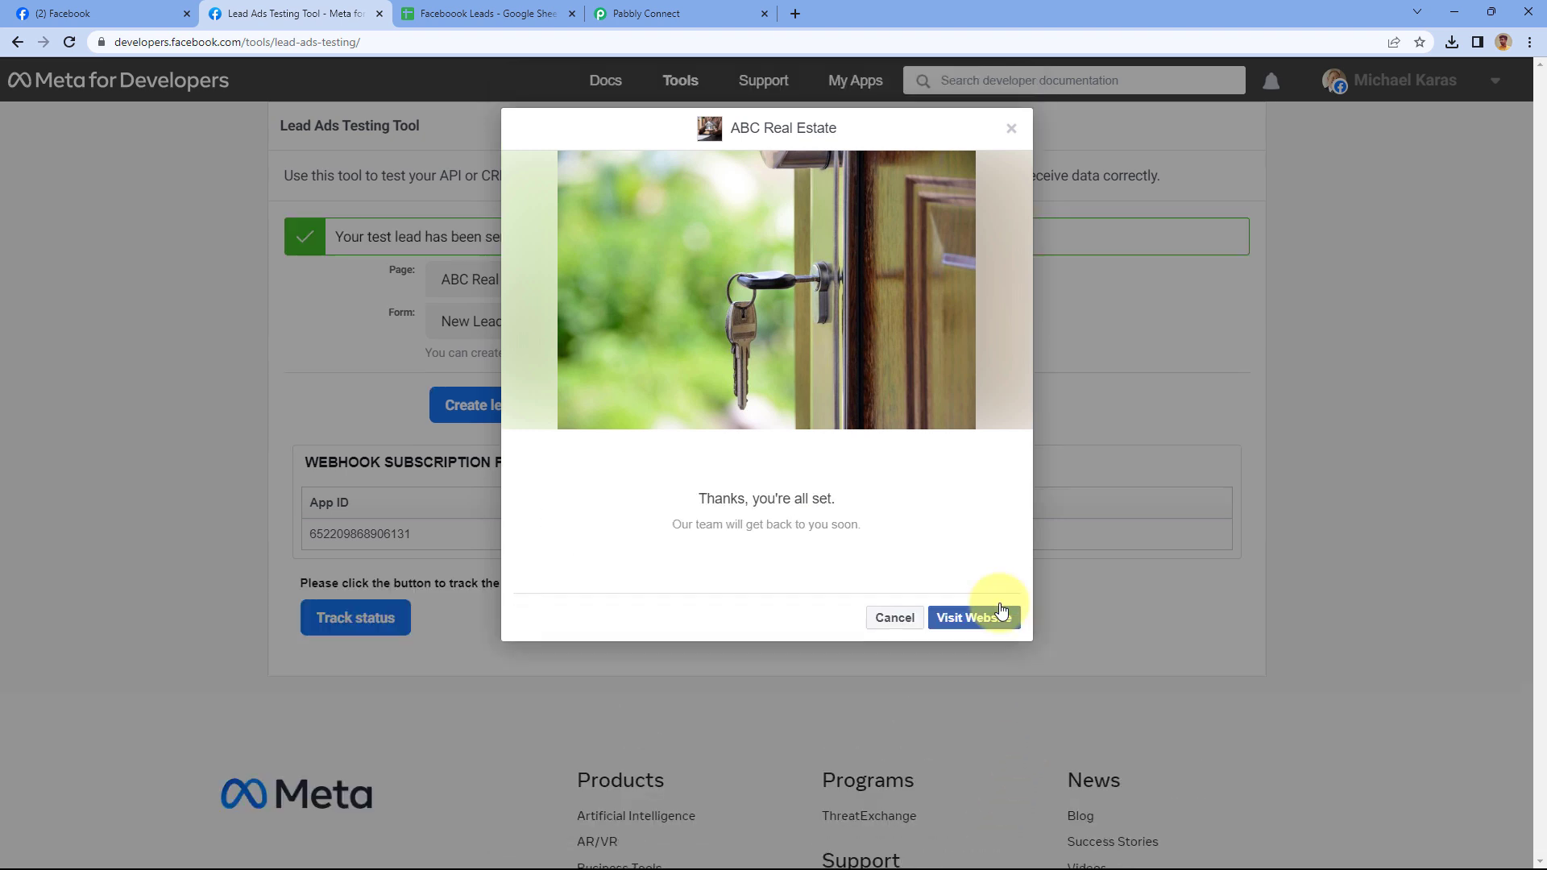
{"action": "left_click", "coordinate": [1009, 131]}
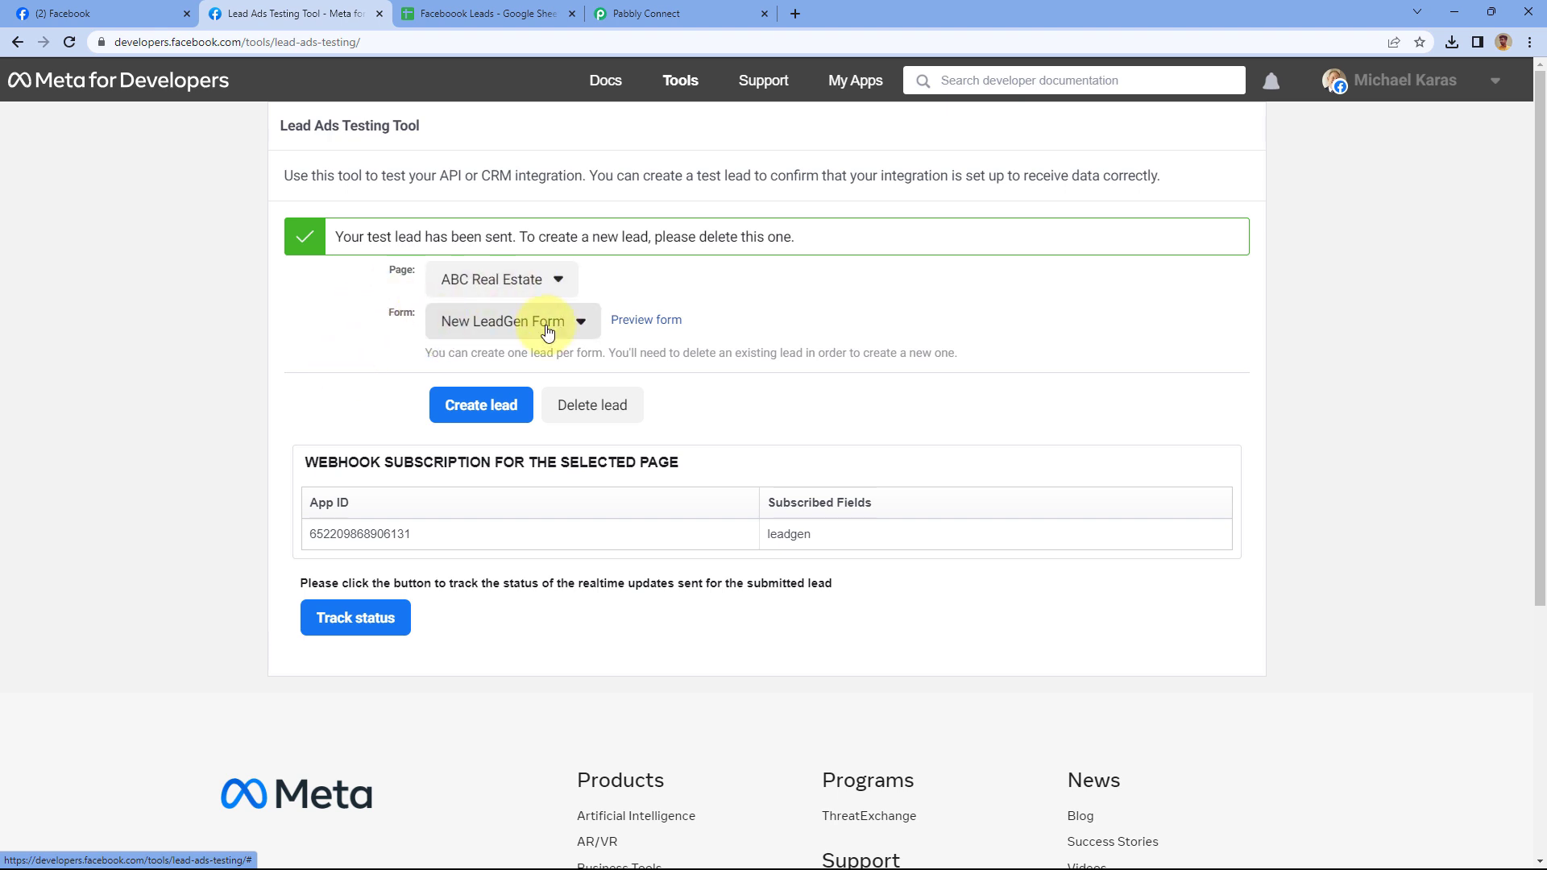
{"action": "left_click", "coordinate": [516, 14]}
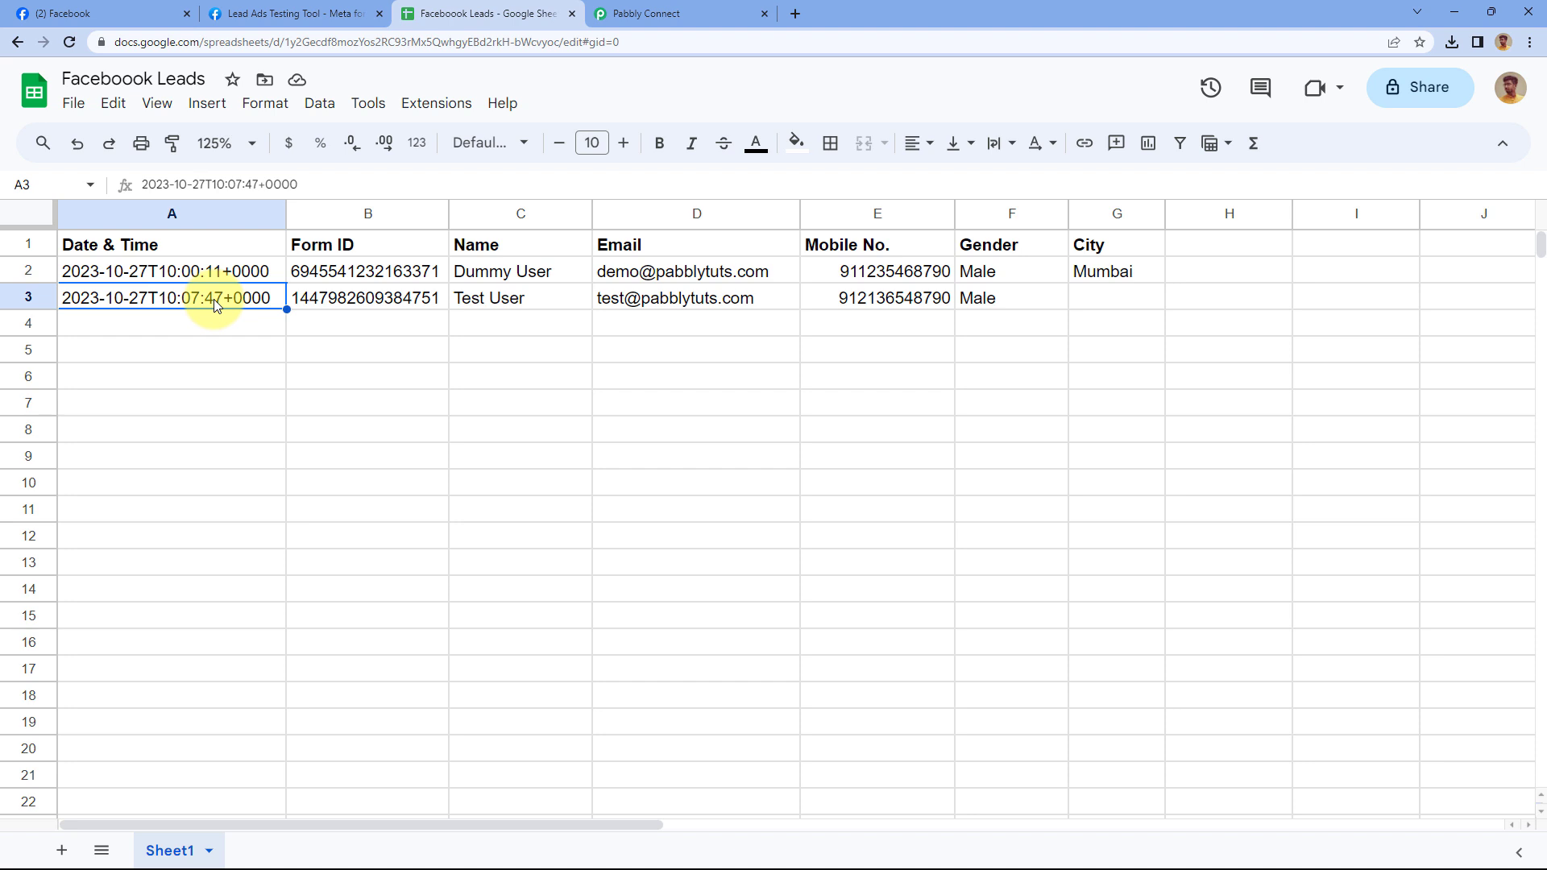
Check the Form ID in row 3 and glance at the testing tool's list of lead forms
{"action": "left_click", "coordinate": [394, 298]}
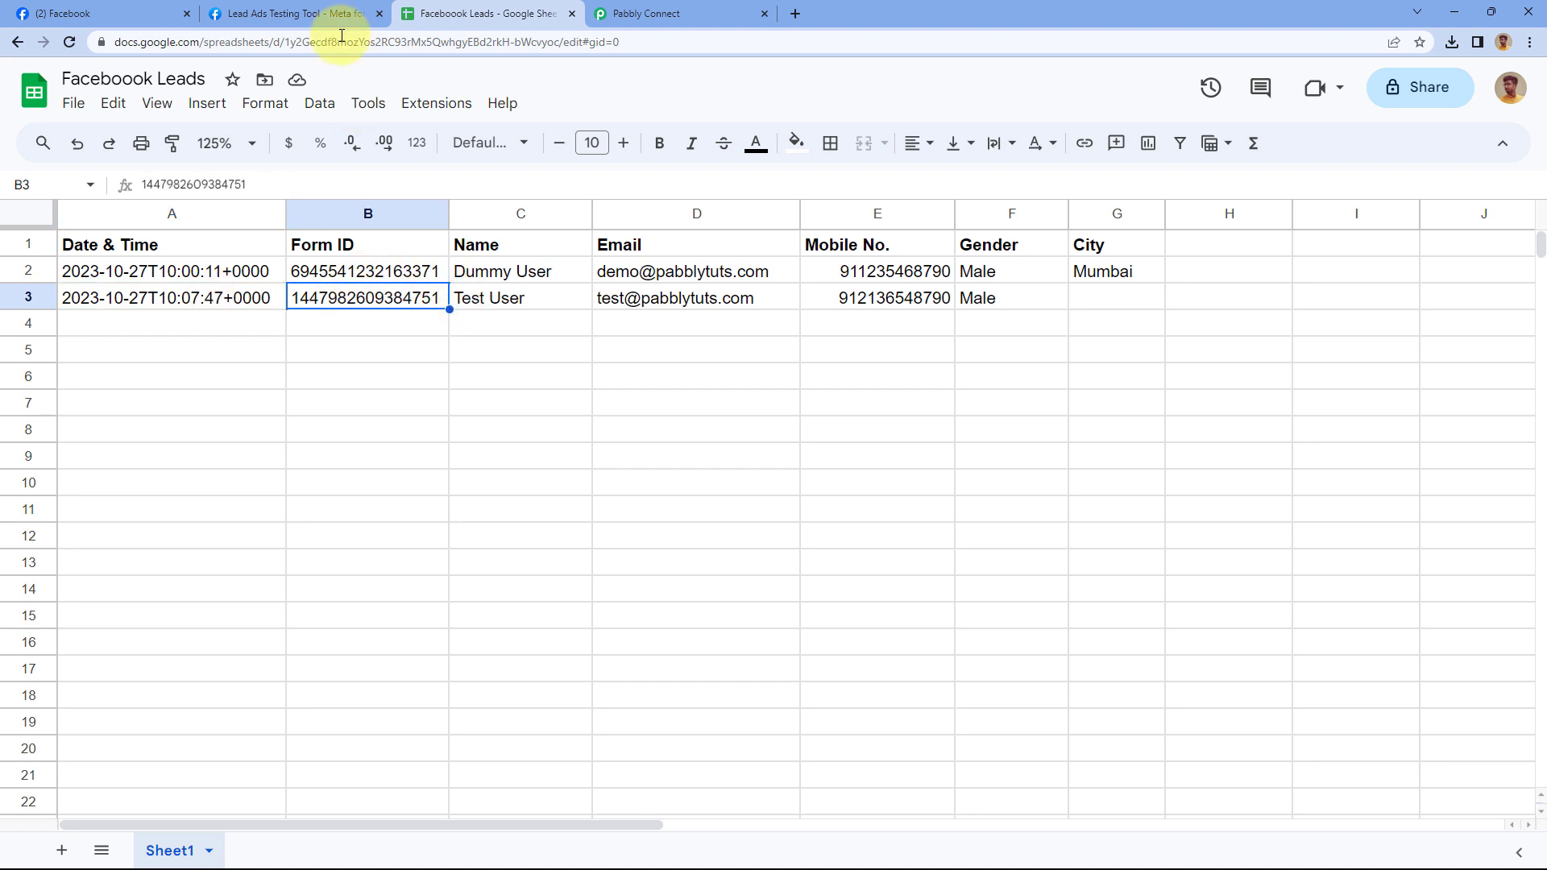
{"action": "left_click", "coordinate": [323, 14]}
{"action": "left_click", "coordinate": [491, 321]}
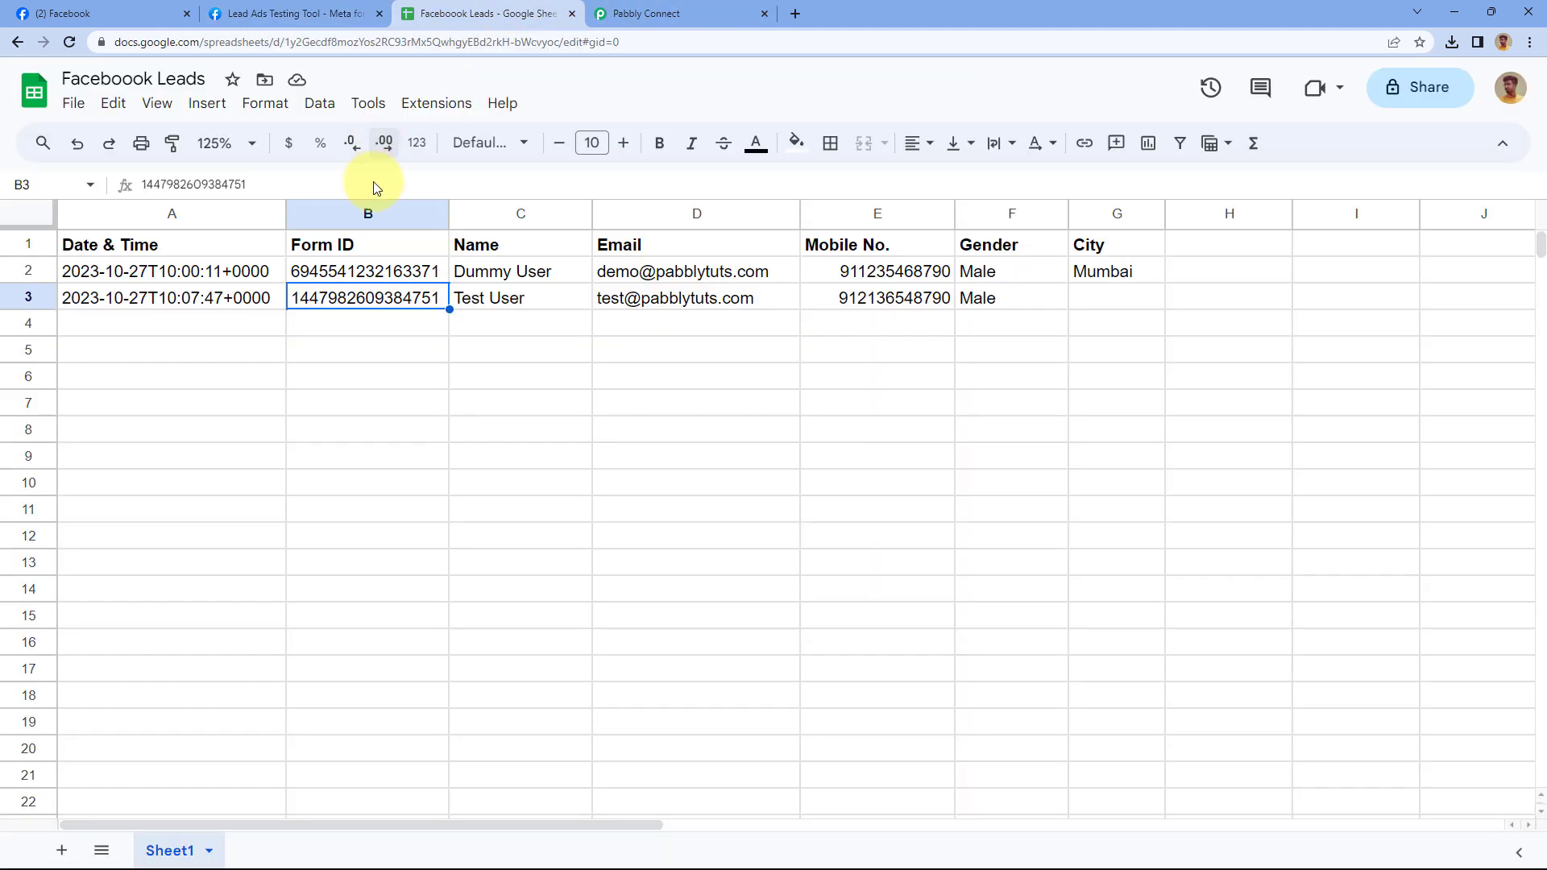
{"action": "left_click", "coordinate": [492, 14]}
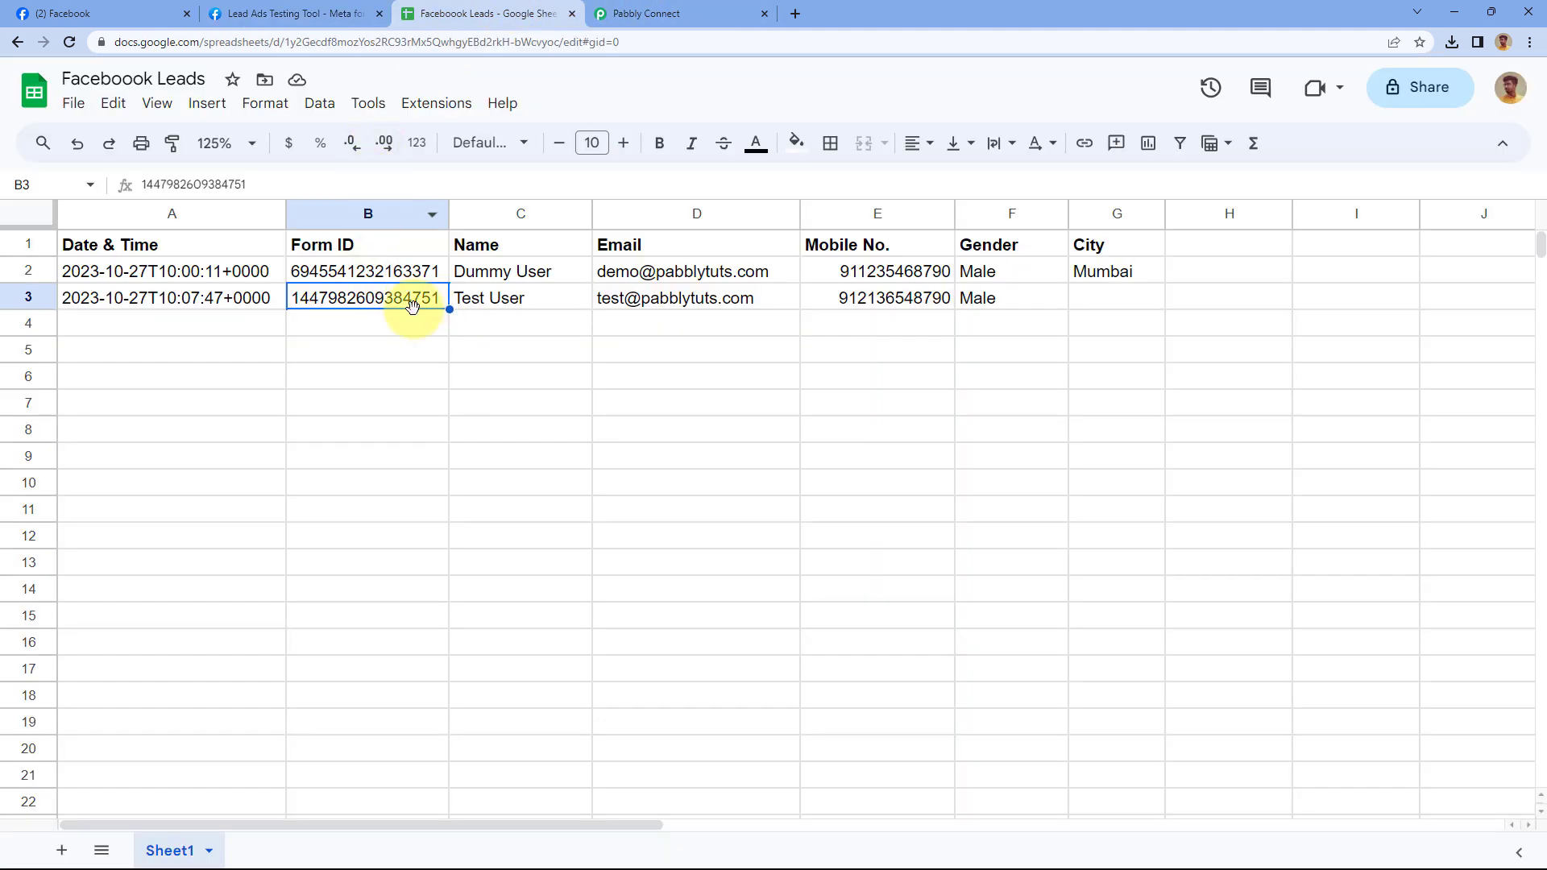
Verify row 3's Name, Email, Mobile No., Gender and empty City, then return to the testing tool
{"action": "left_click", "coordinate": [529, 304]}
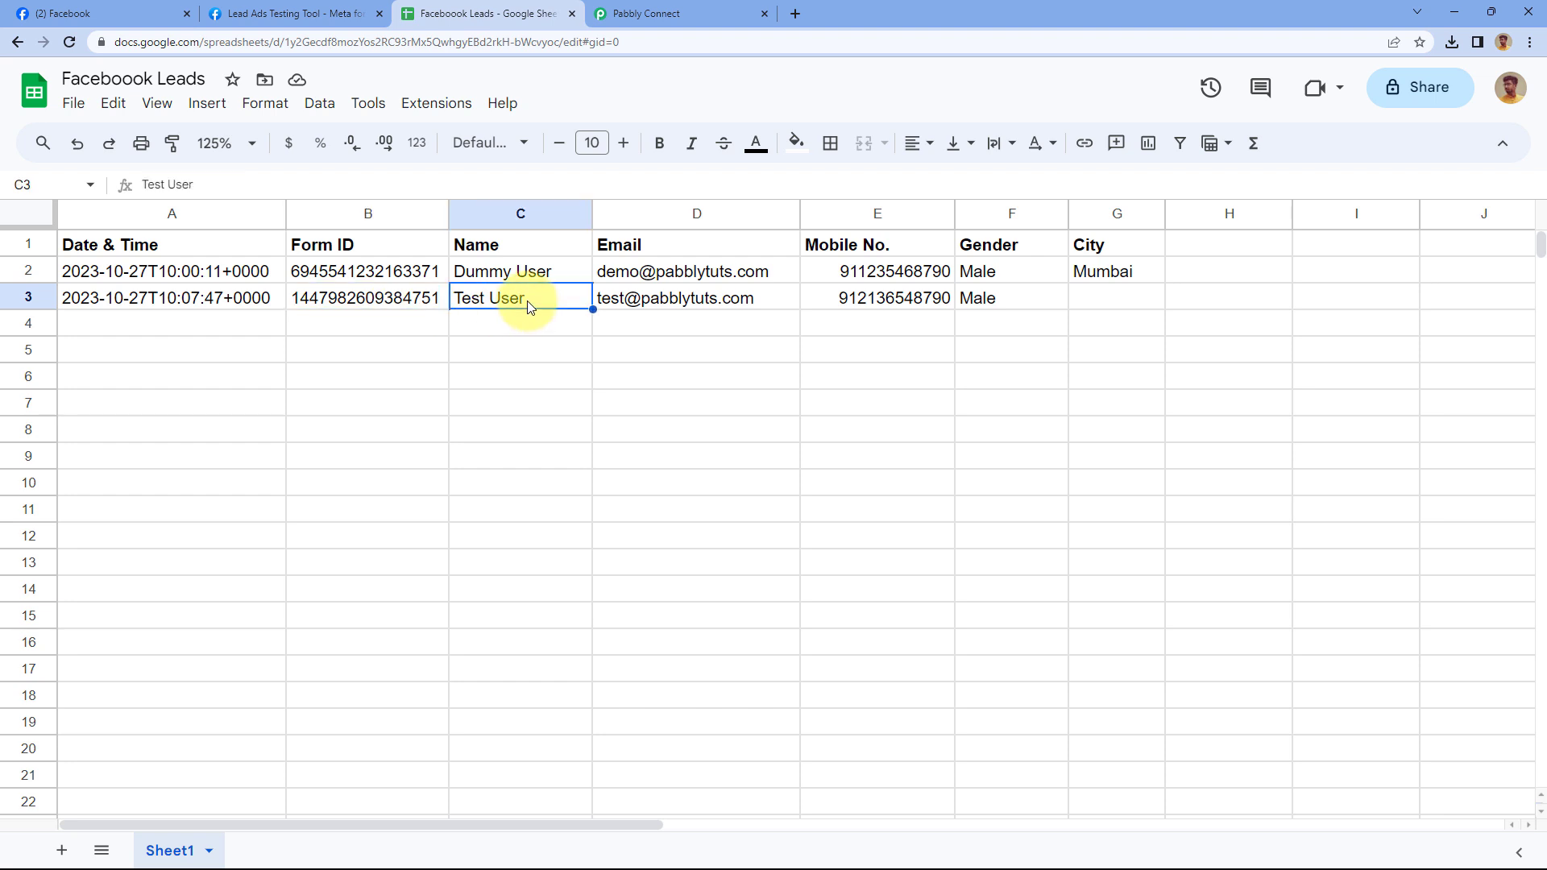
{"action": "left_click", "coordinate": [685, 298]}
{"action": "left_click", "coordinate": [873, 300]}
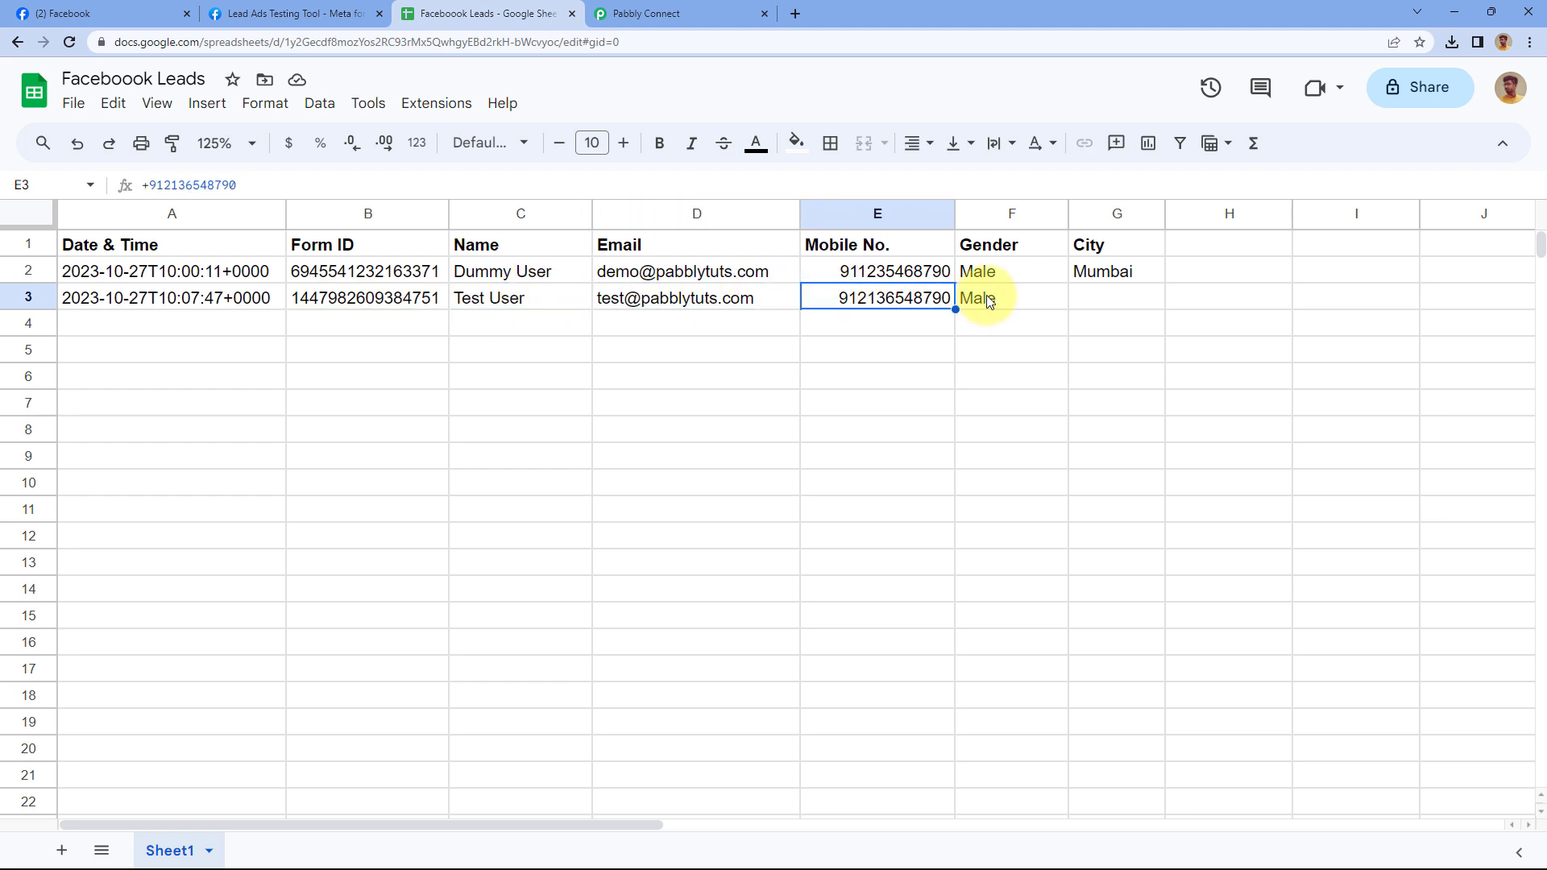
{"action": "left_click", "coordinate": [992, 302]}
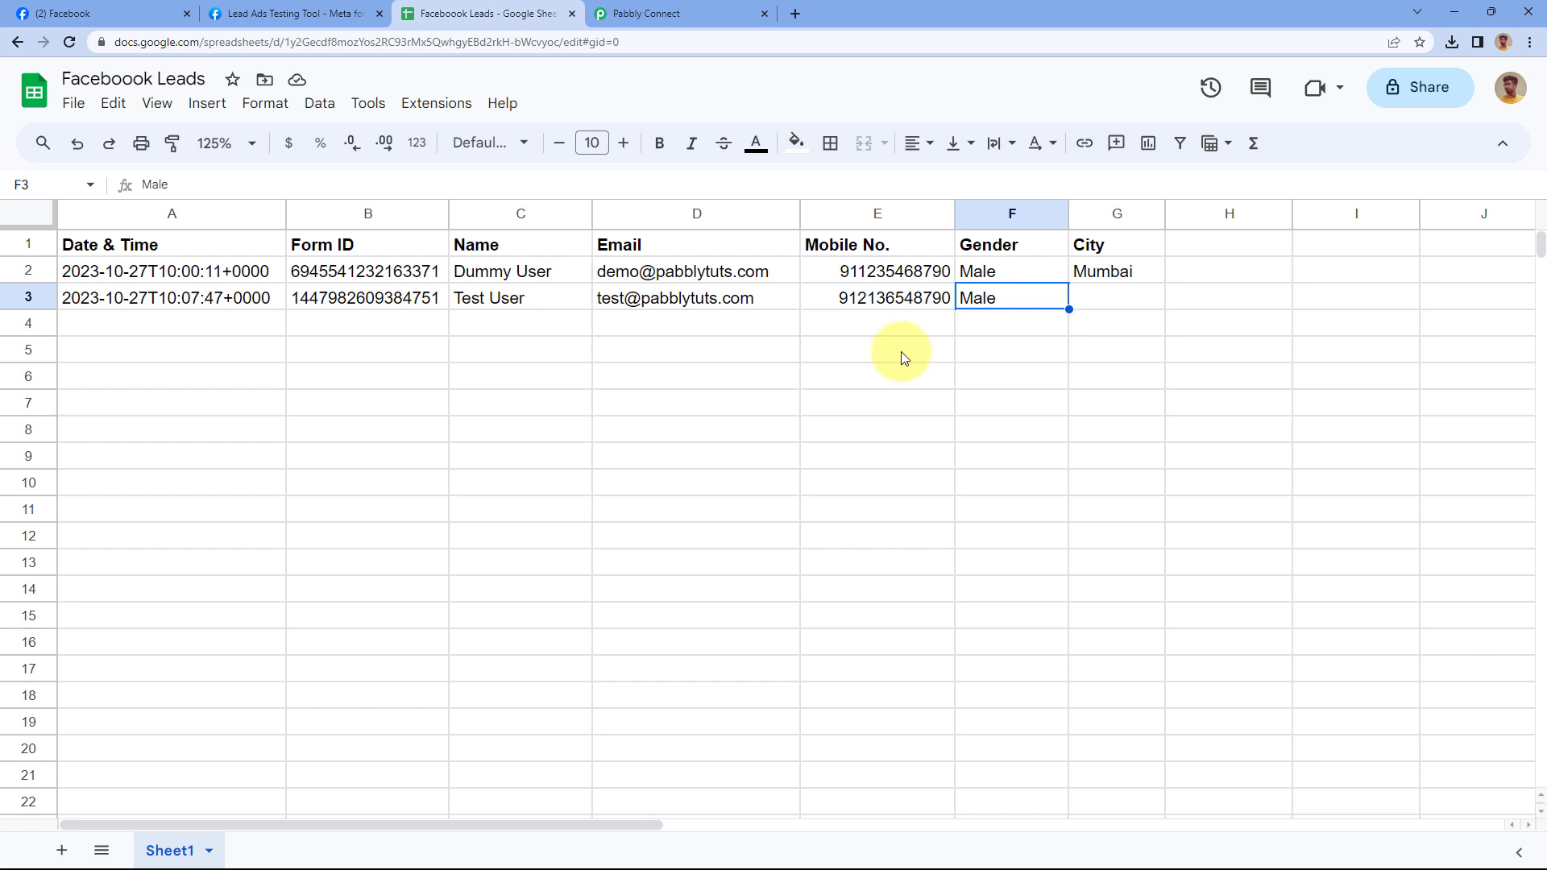
{"action": "left_click", "coordinate": [1128, 306]}
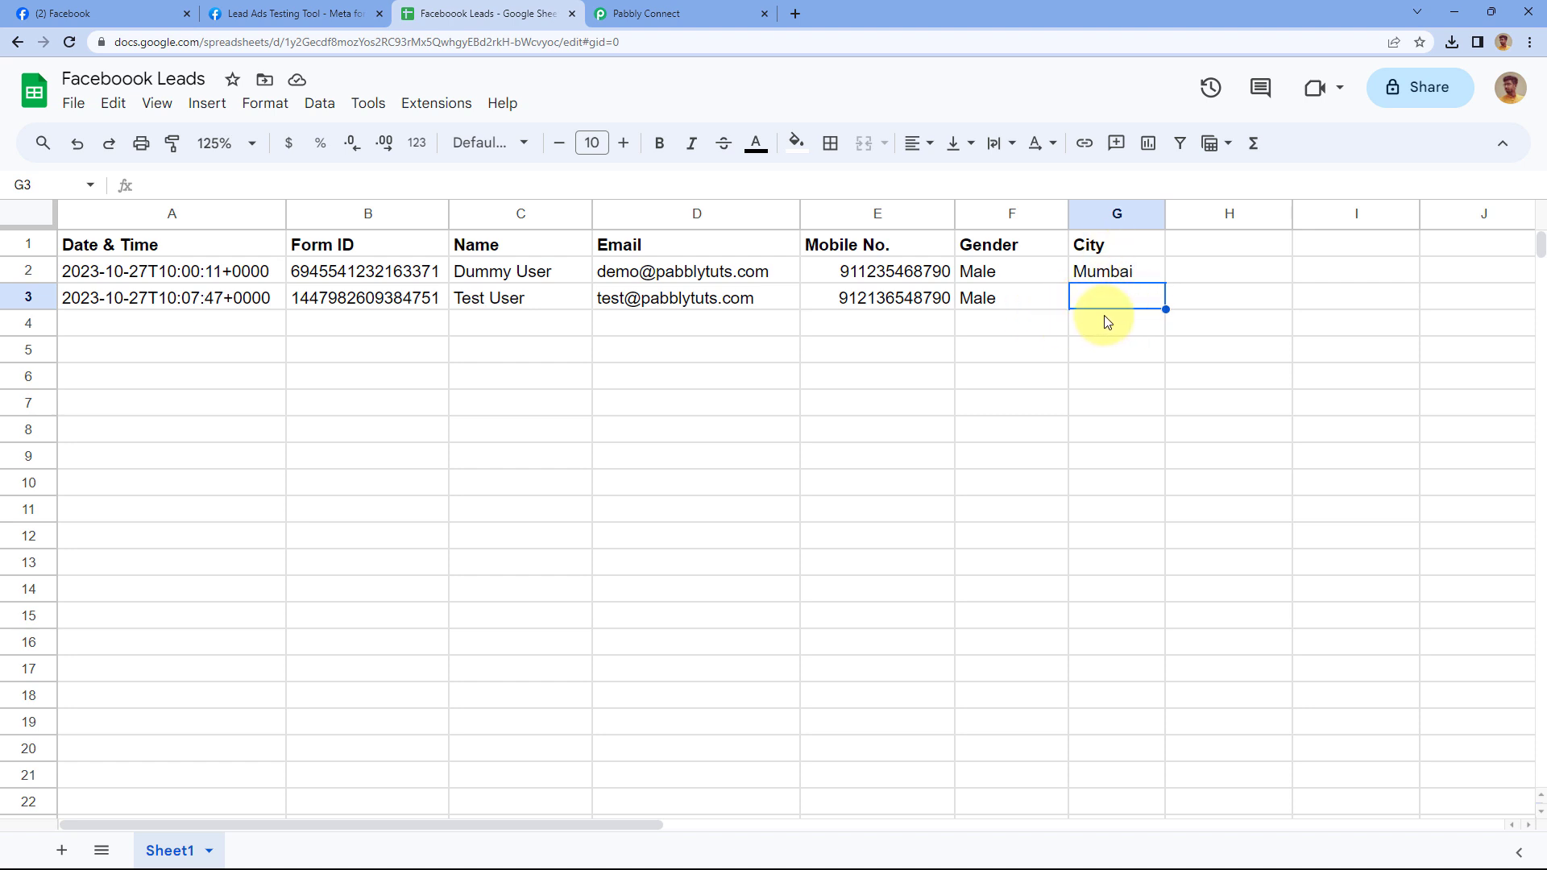
{"action": "left_click", "coordinate": [321, 16]}
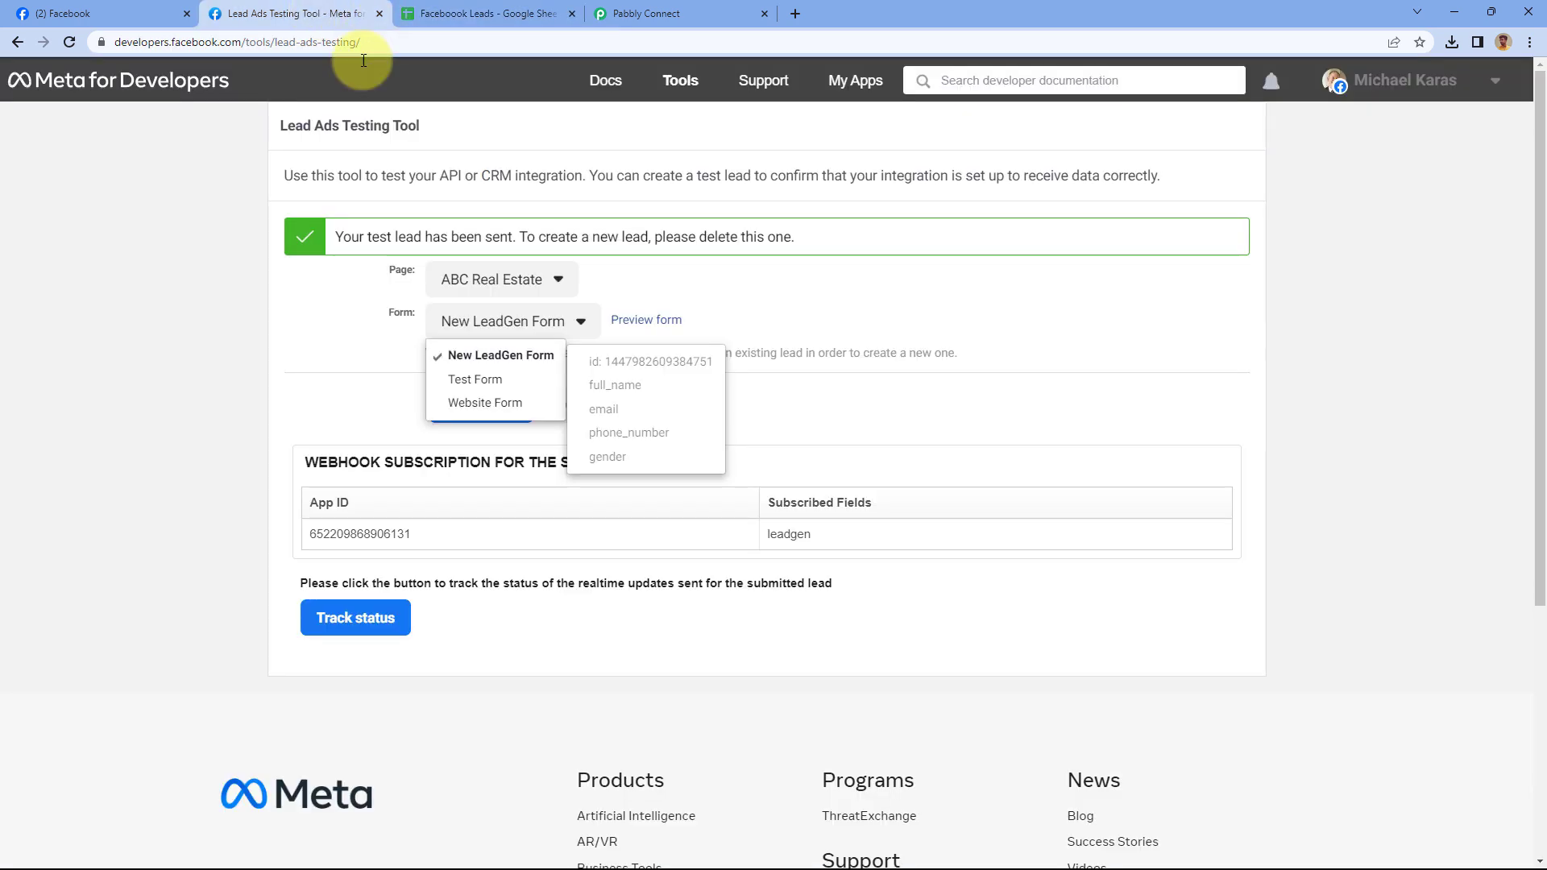
Open the Test Form preview and clear its prefilled phone, full name and email
{"action": "left_click", "coordinate": [449, 385]}
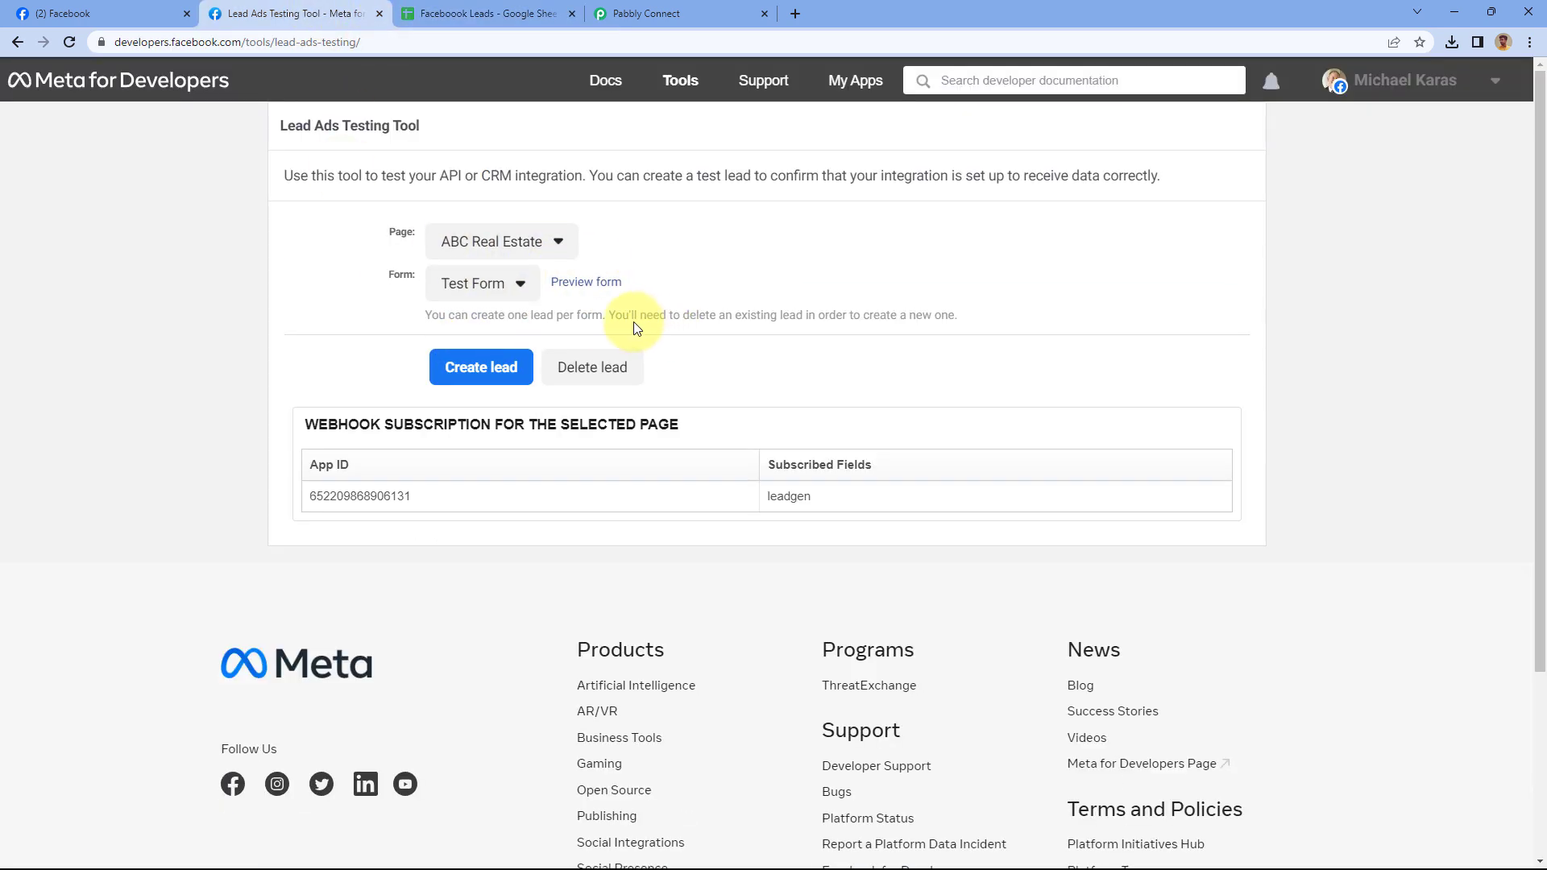
{"action": "left_click", "coordinate": [602, 290]}
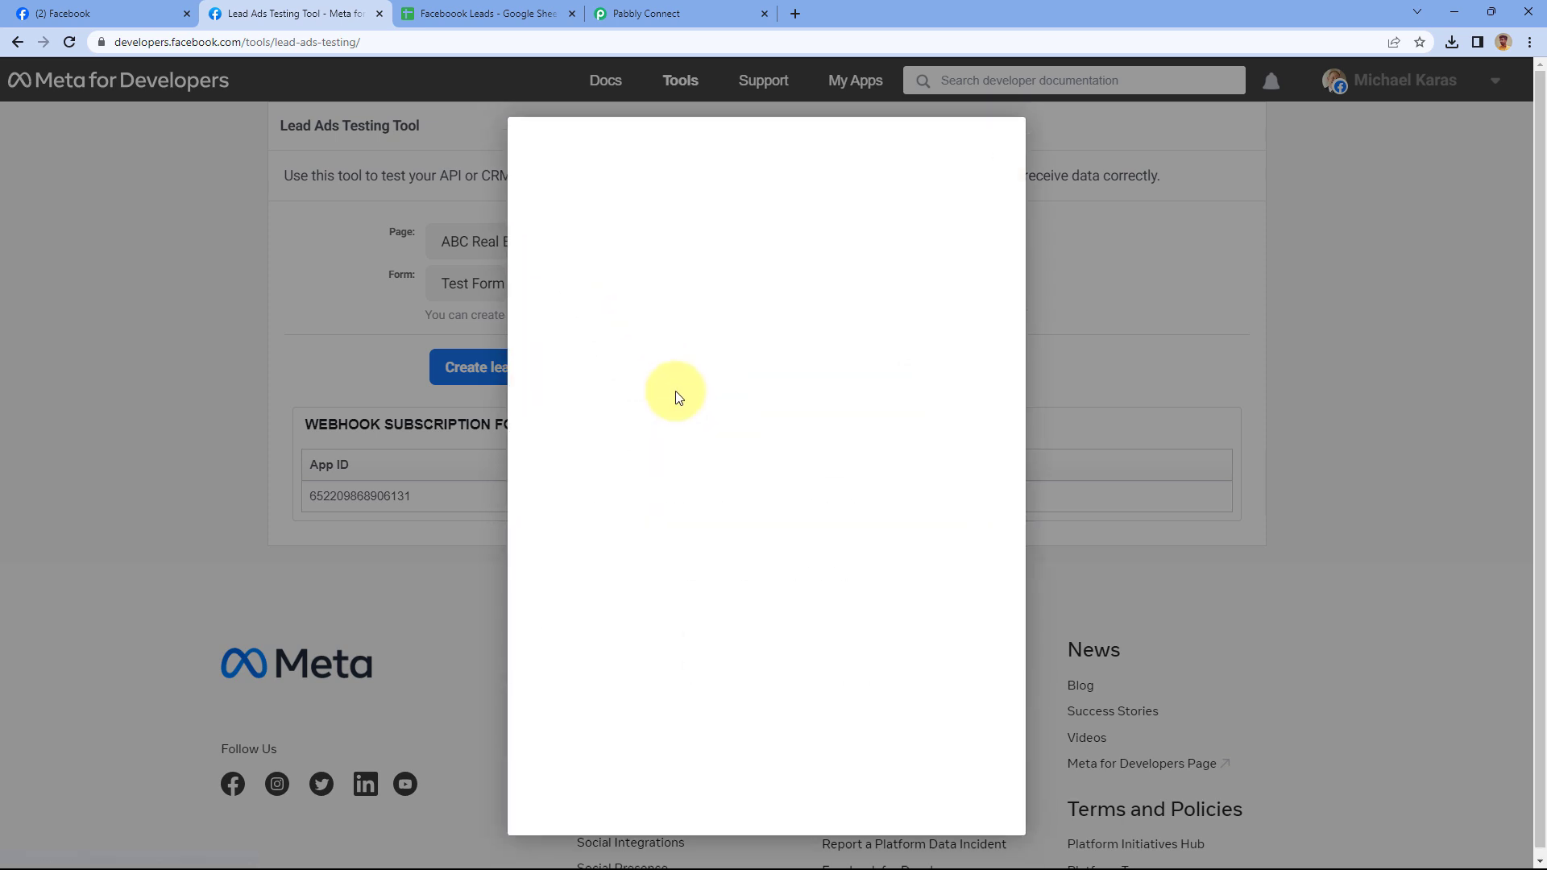
{"action": "scroll", "coordinate": [645, 564], "scroll_direction": "down", "scroll_amount": 1}
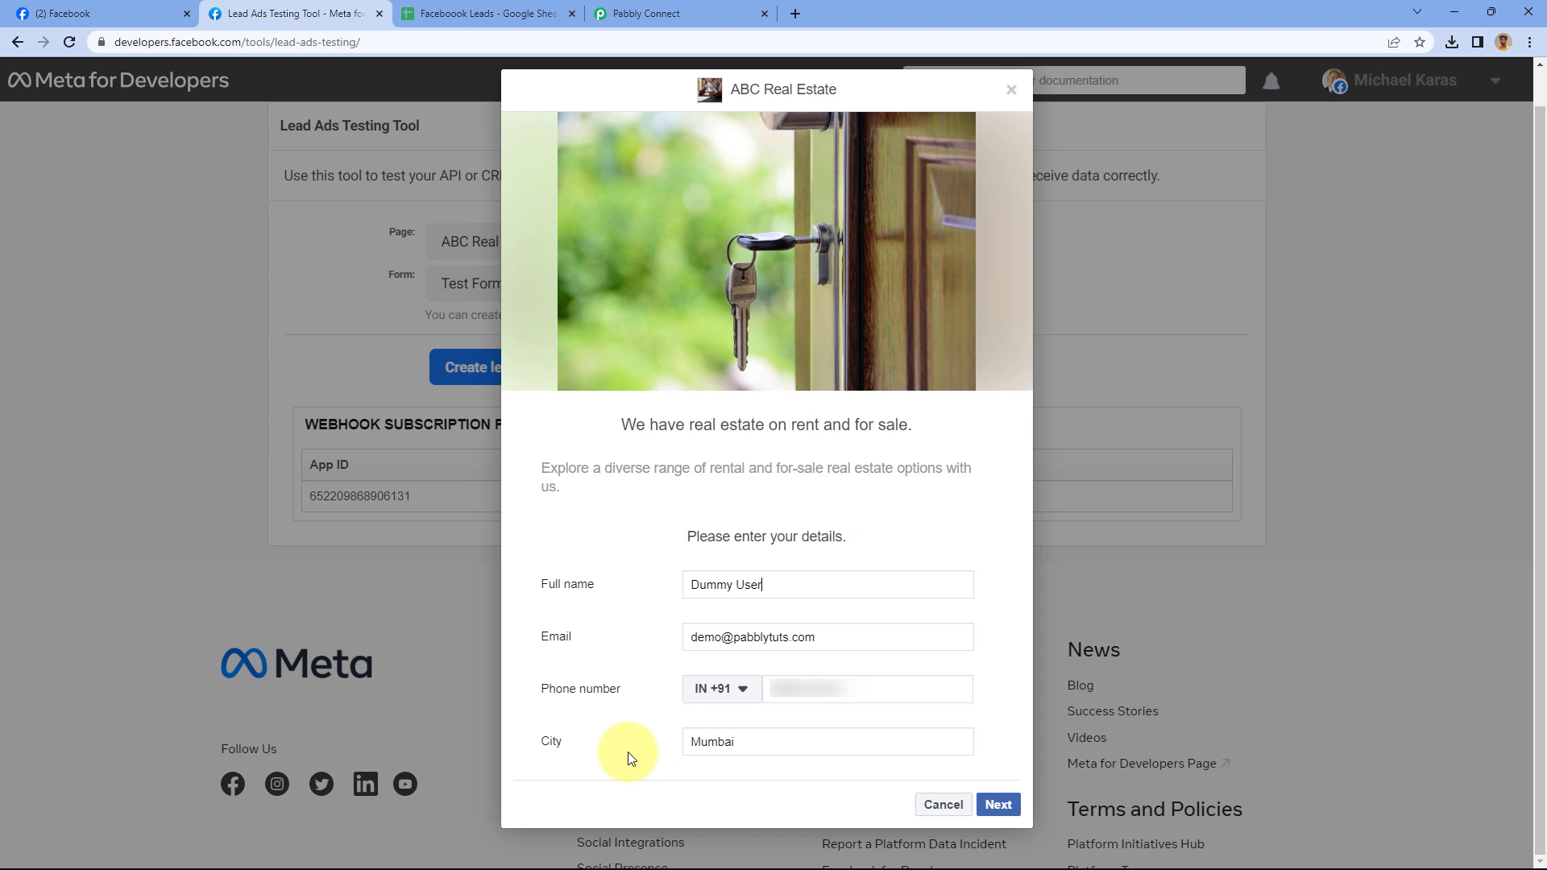
{"action": "left_click_drag", "start_coordinate": [871, 692], "coordinate": [761, 694]}
{"action": "key", "text": "BackSpace"}
{"action": "triple_click", "coordinate": [756, 584]}
{"action": "key", "text": "BackSpace"}
{"action": "left_click_drag", "start_coordinate": [869, 645], "coordinate": [605, 645]}
{"action": "key", "text": "BackSpace"}
Enter full name 'Demo Lead' with the lead's email and phone, then submit the lead
{"action": "left_click", "coordinate": [706, 582]}
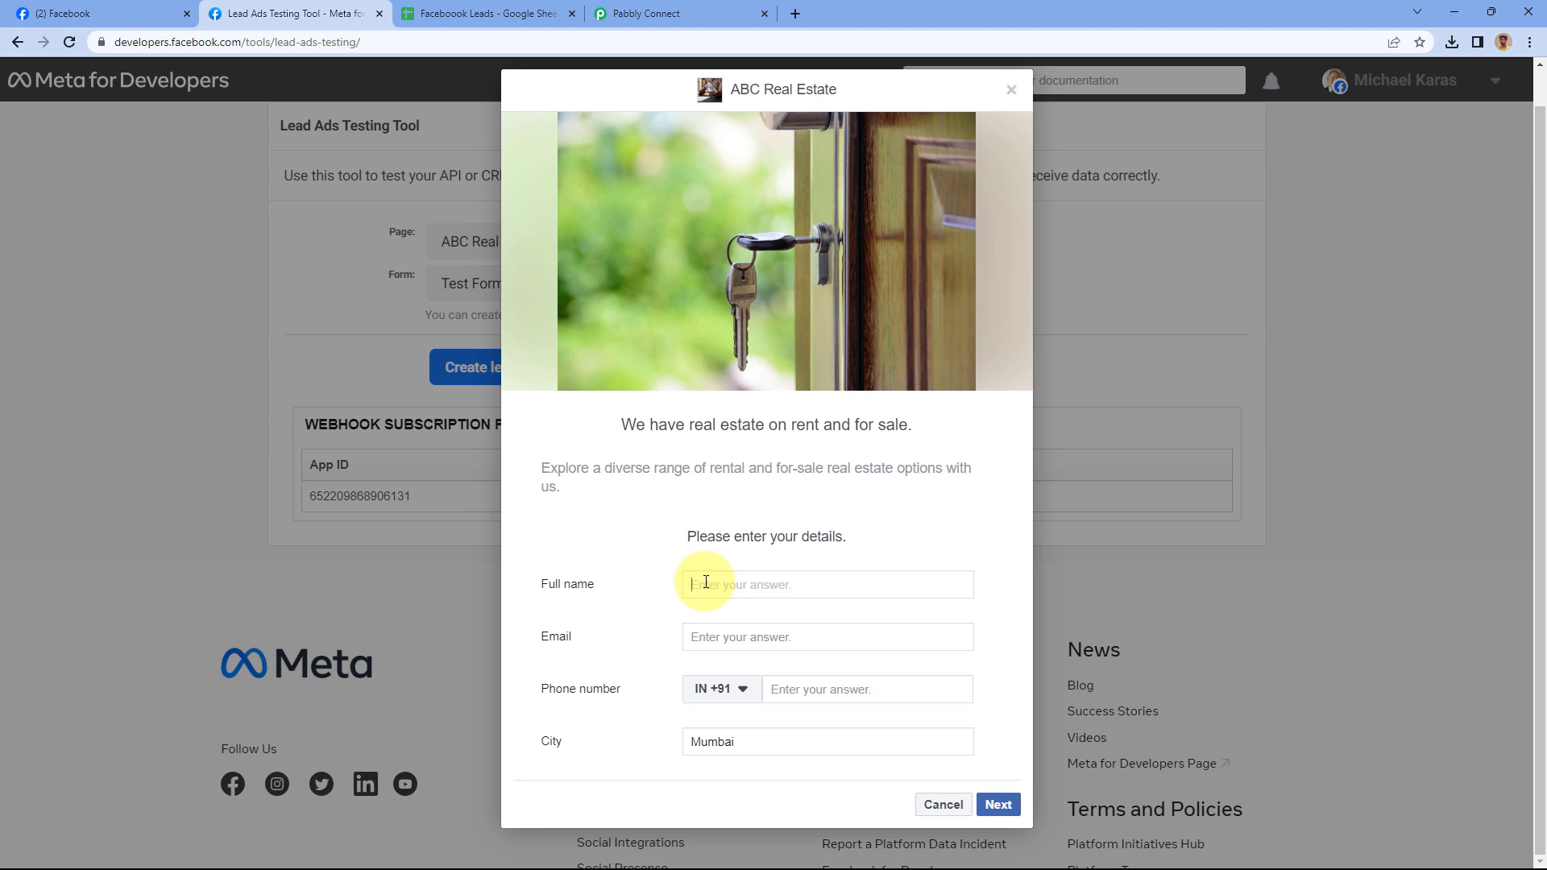
{"action": "type", "text": "Demo LEad"}
{"action": "triple_click", "coordinate": [744, 588]}
{"action": "type", "text": "Demo Lead"}
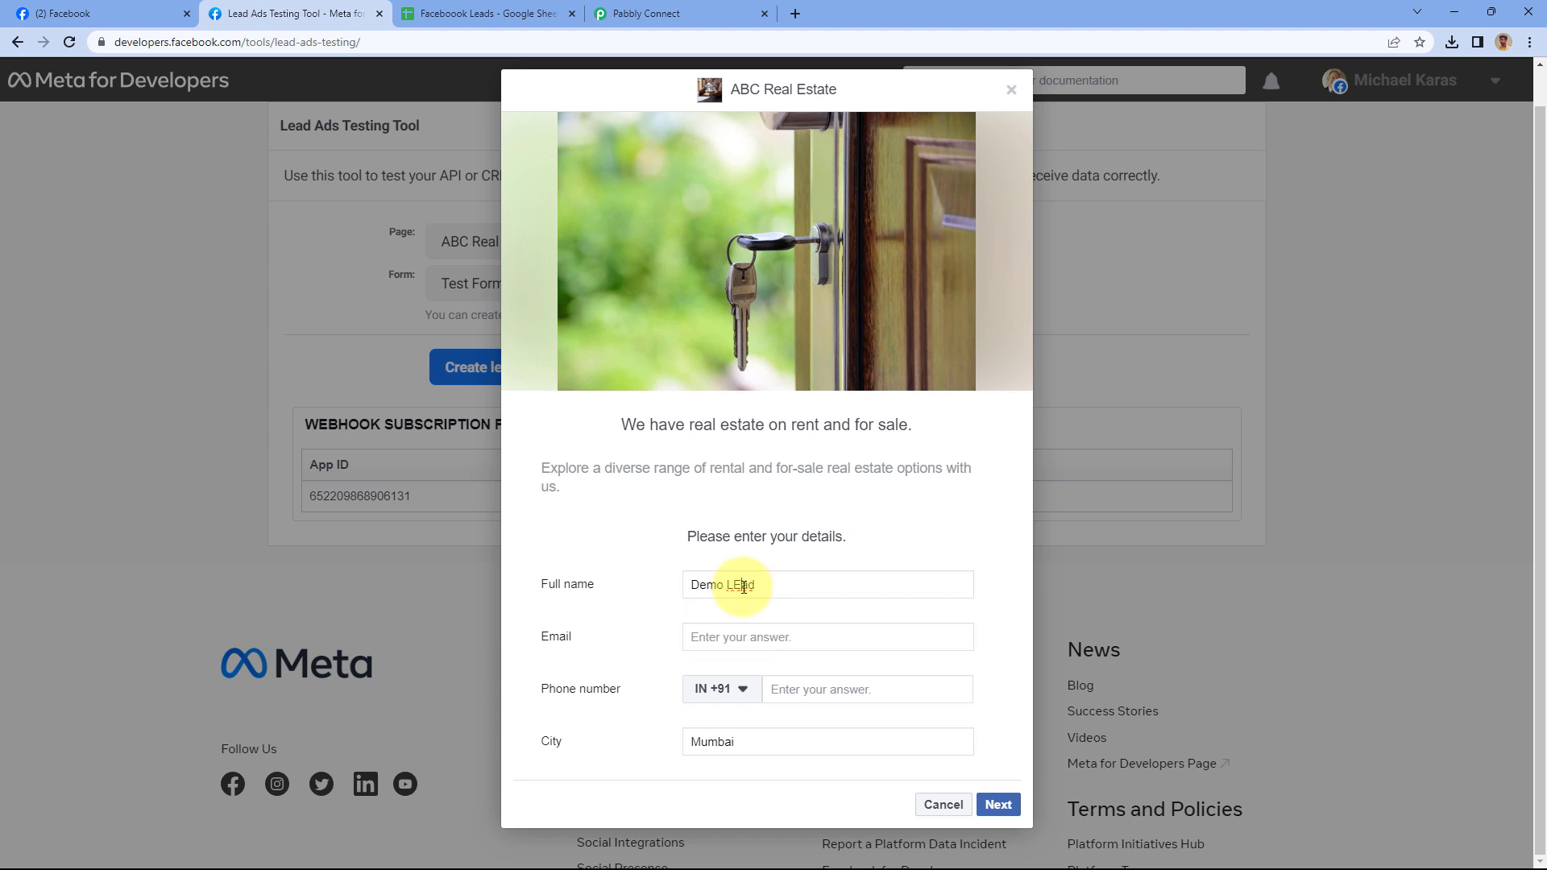
{"action": "left_click", "coordinate": [737, 634]}
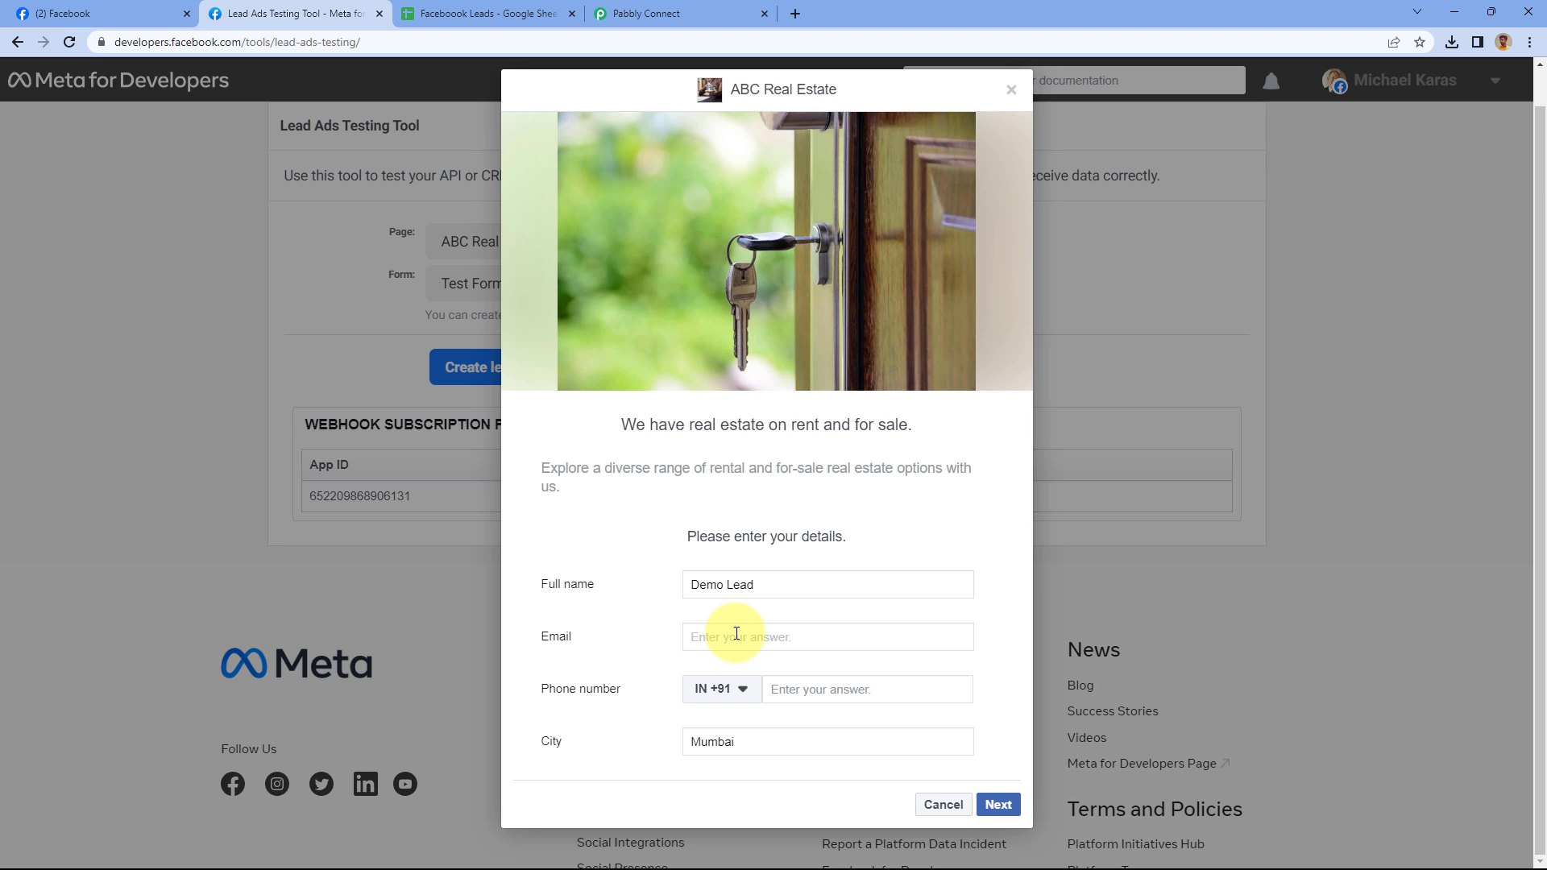
{"action": "key", "text": "Tab"}
{"action": "key", "text": "Tab"}
{"action": "type", "text": "145 236 87"}
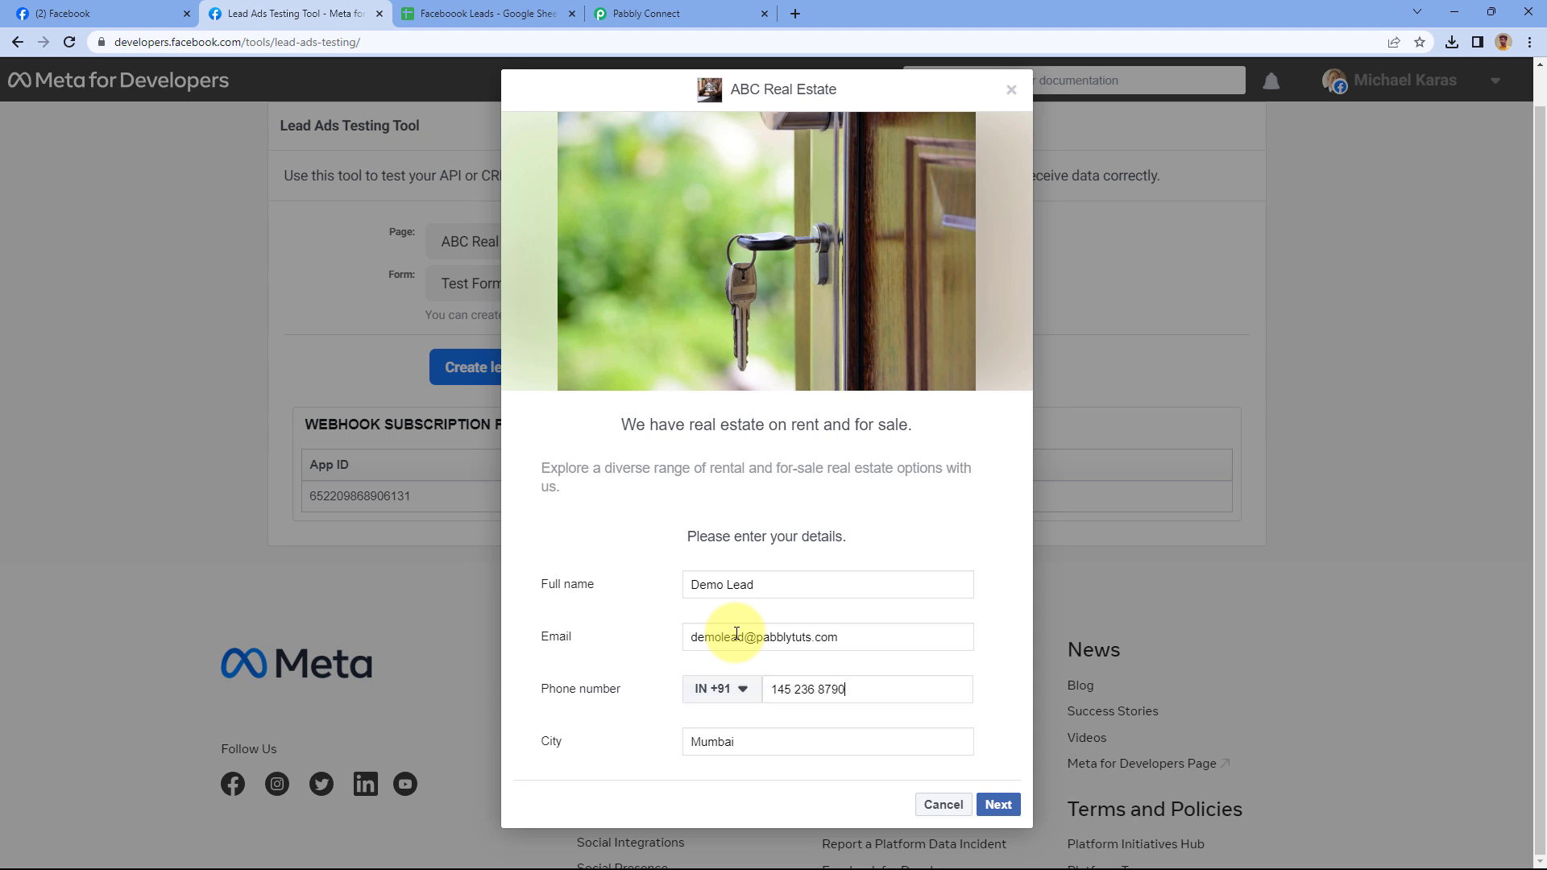
{"action": "left_click", "coordinate": [997, 805]}
{"action": "left_click", "coordinate": [991, 611]}
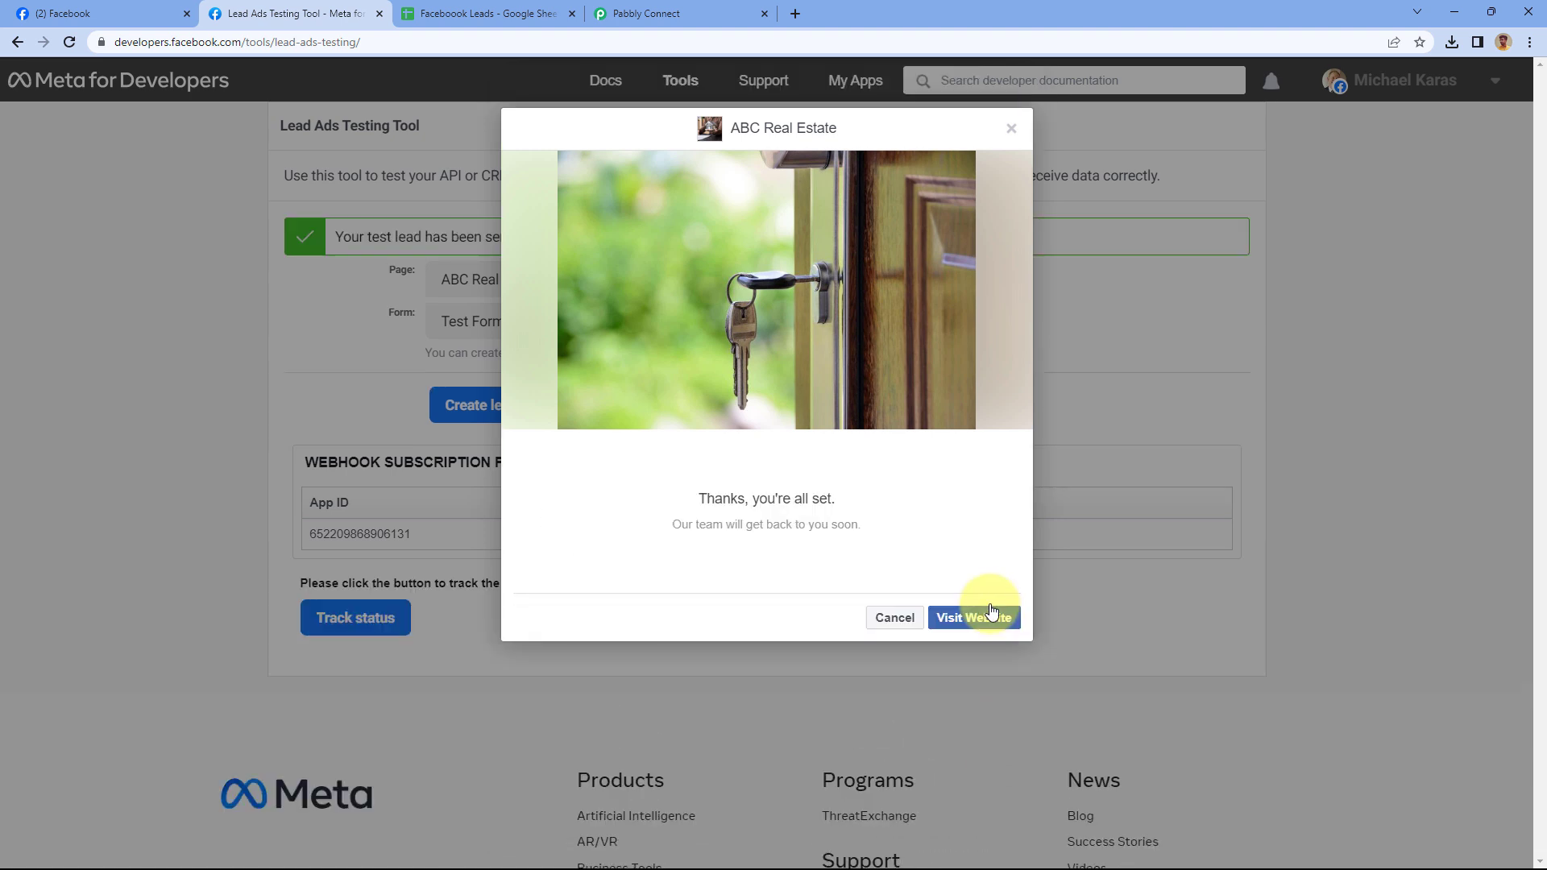
{"action": "left_click", "coordinate": [1012, 130]}
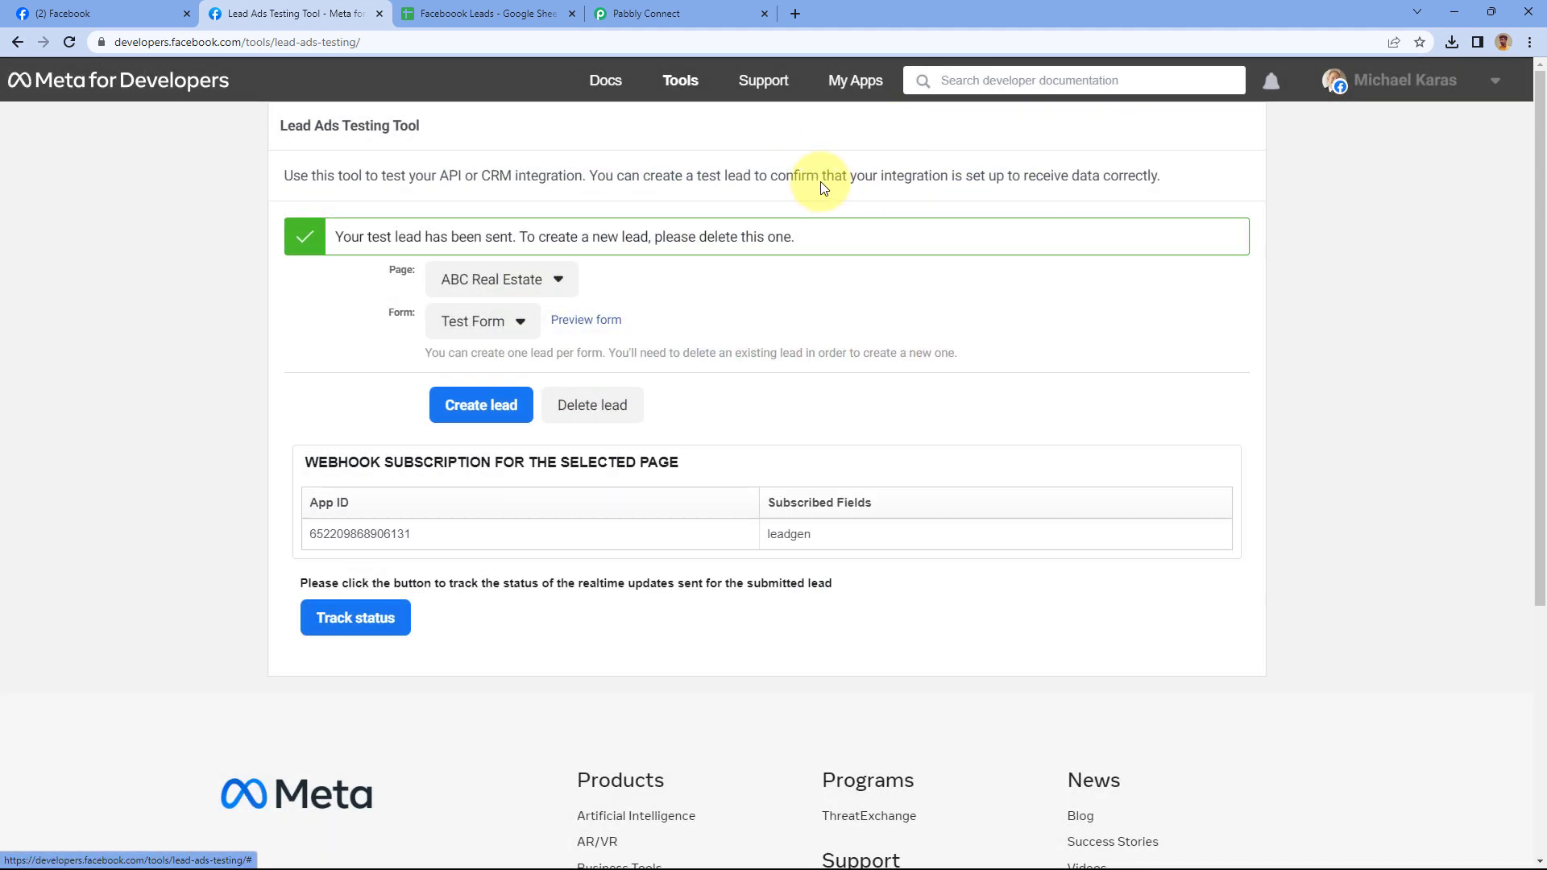
Switch between the Facebook Leads sheet, testing tool and Pabbly Connect tabs to find the new lead
{"action": "left_click", "coordinate": [507, 16]}
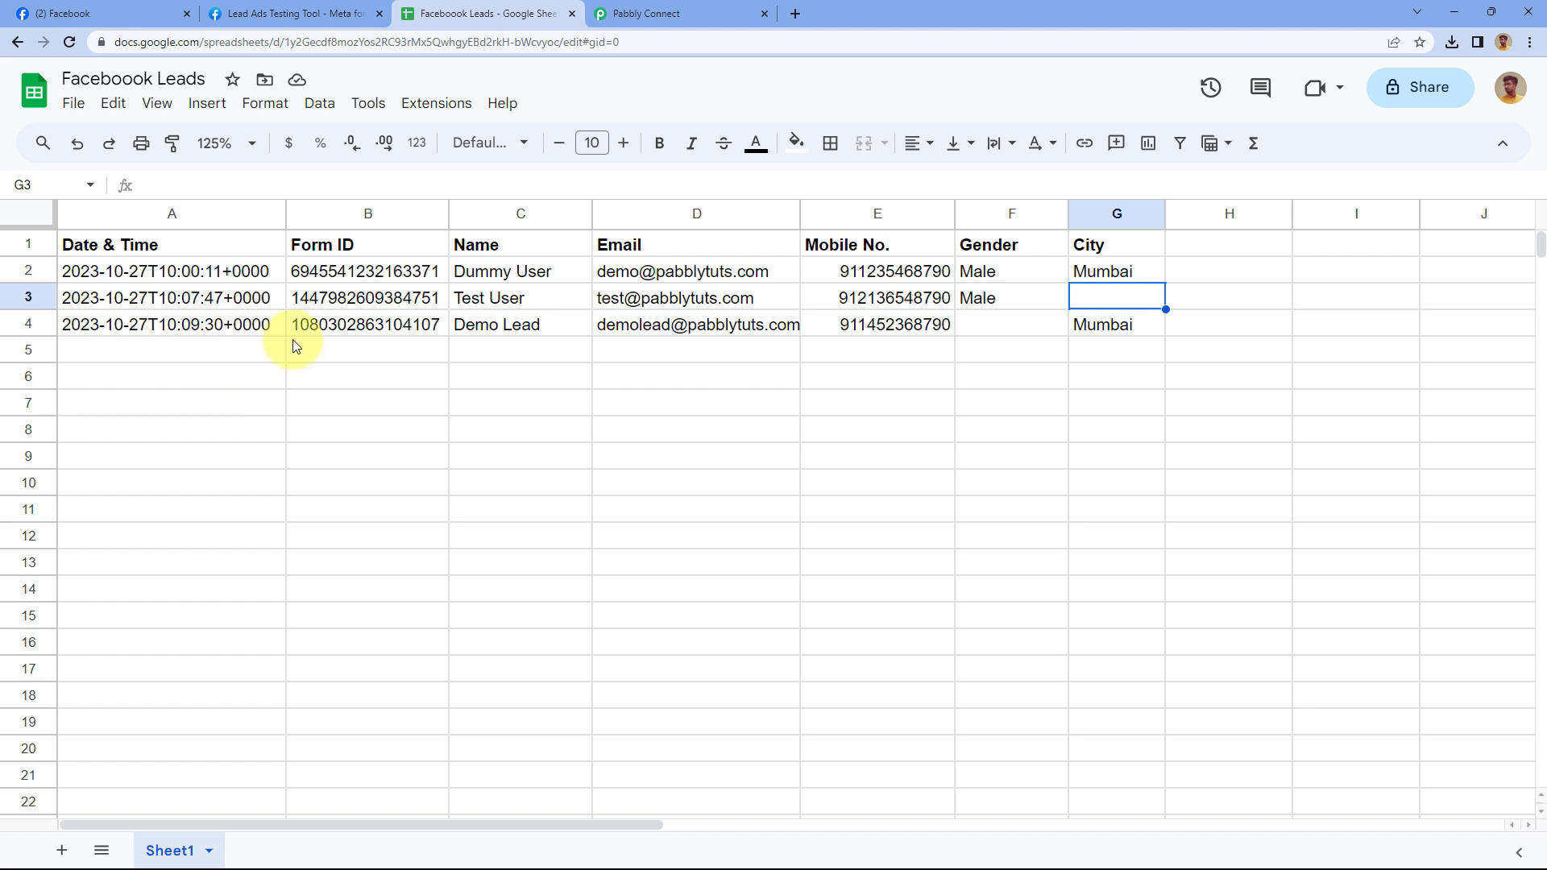
{"action": "left_click", "coordinate": [242, 8]}
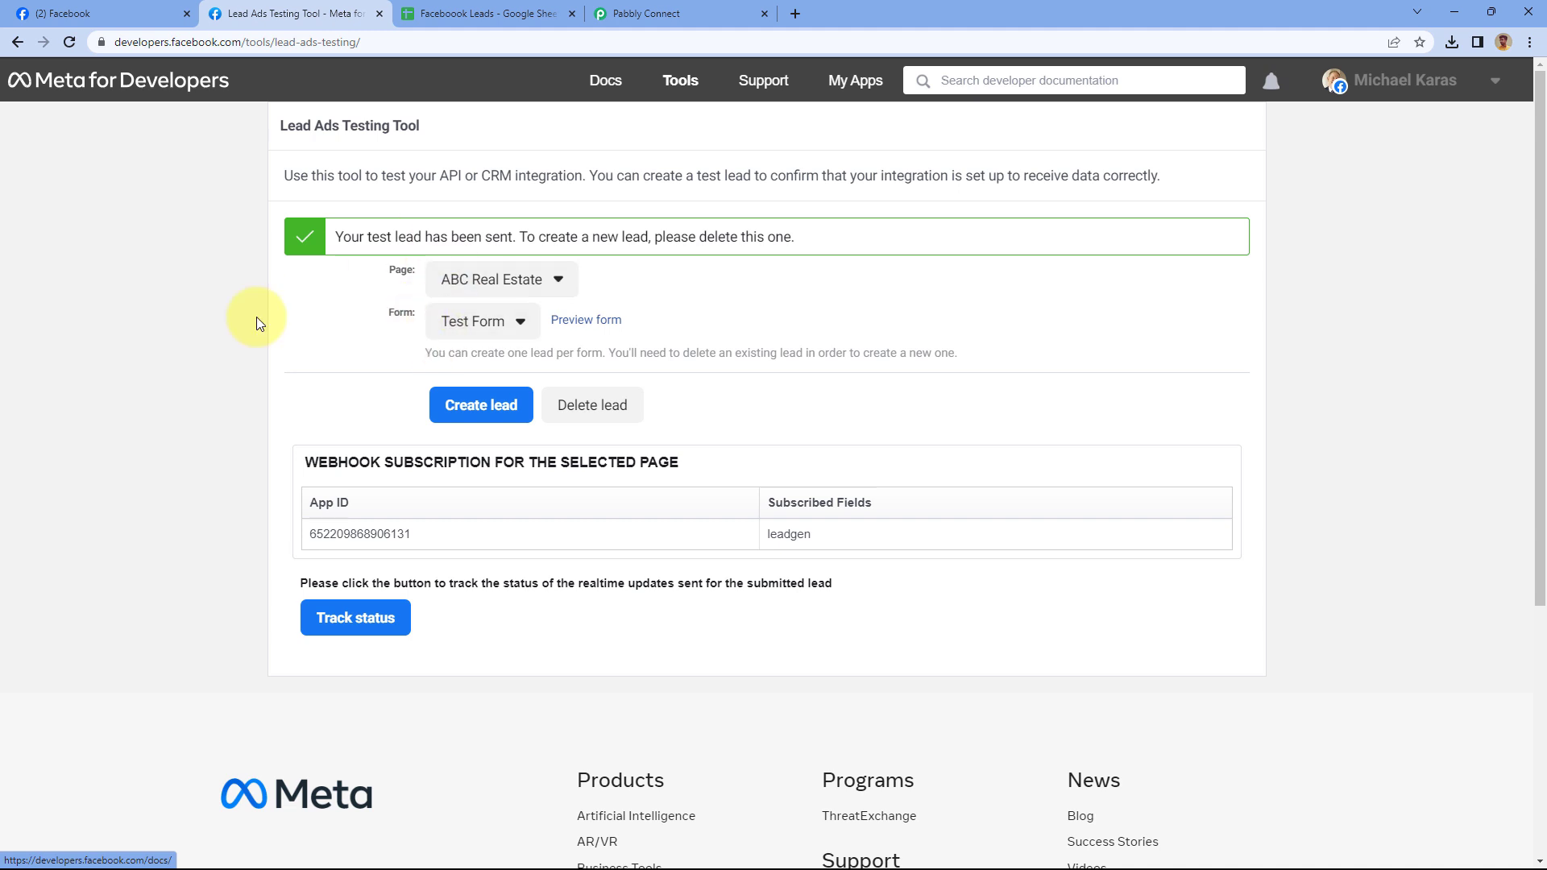
{"action": "left_click", "coordinate": [465, 8]}
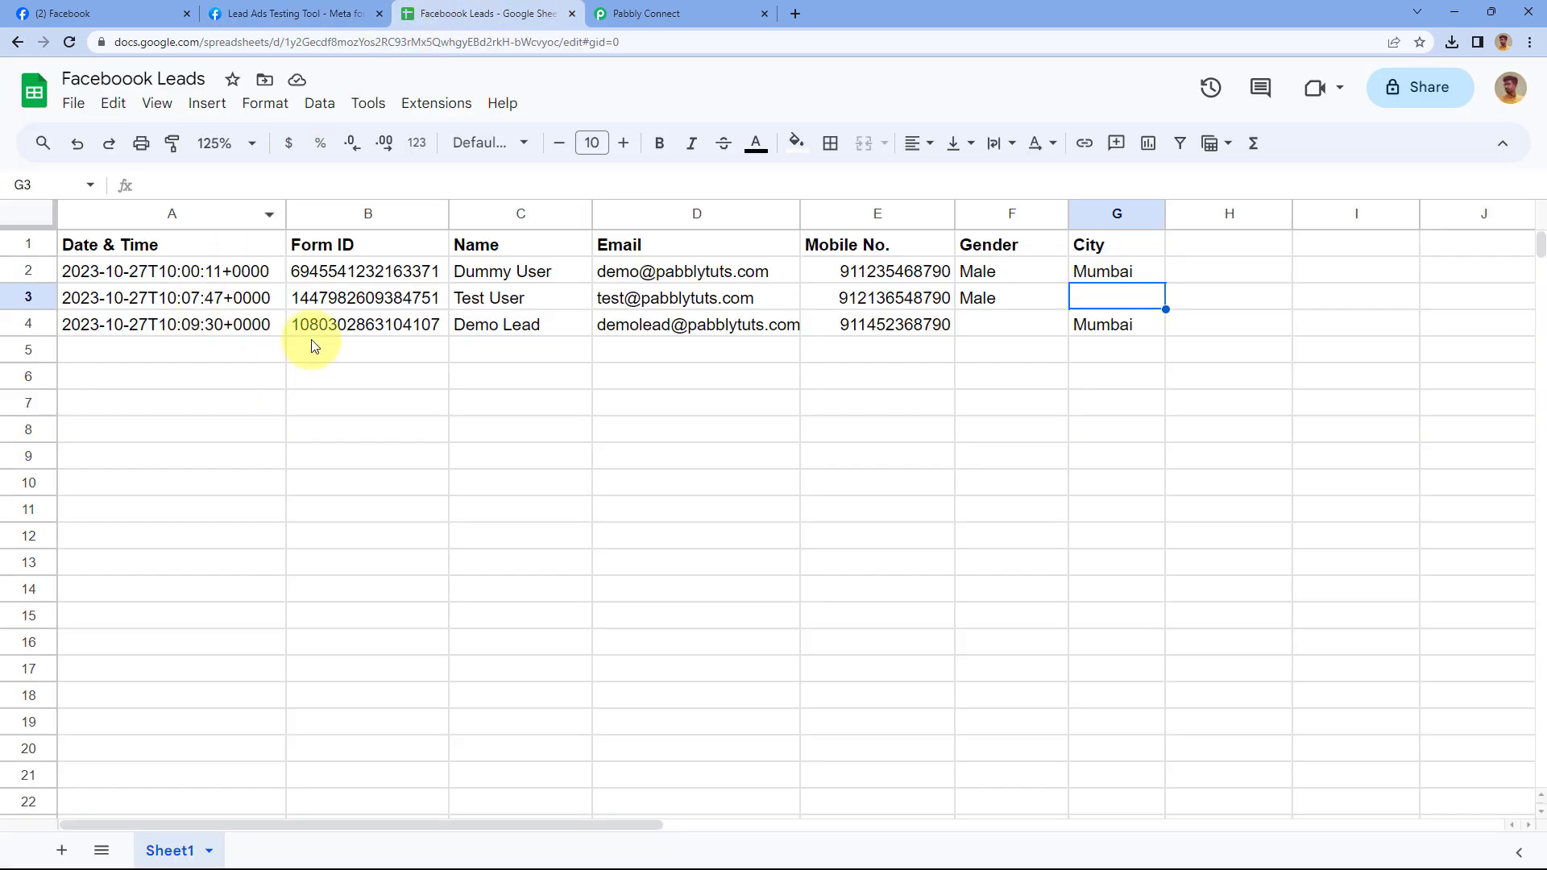
{"action": "left_click", "coordinate": [605, 11]}
{"action": "left_click", "coordinate": [515, 7]}
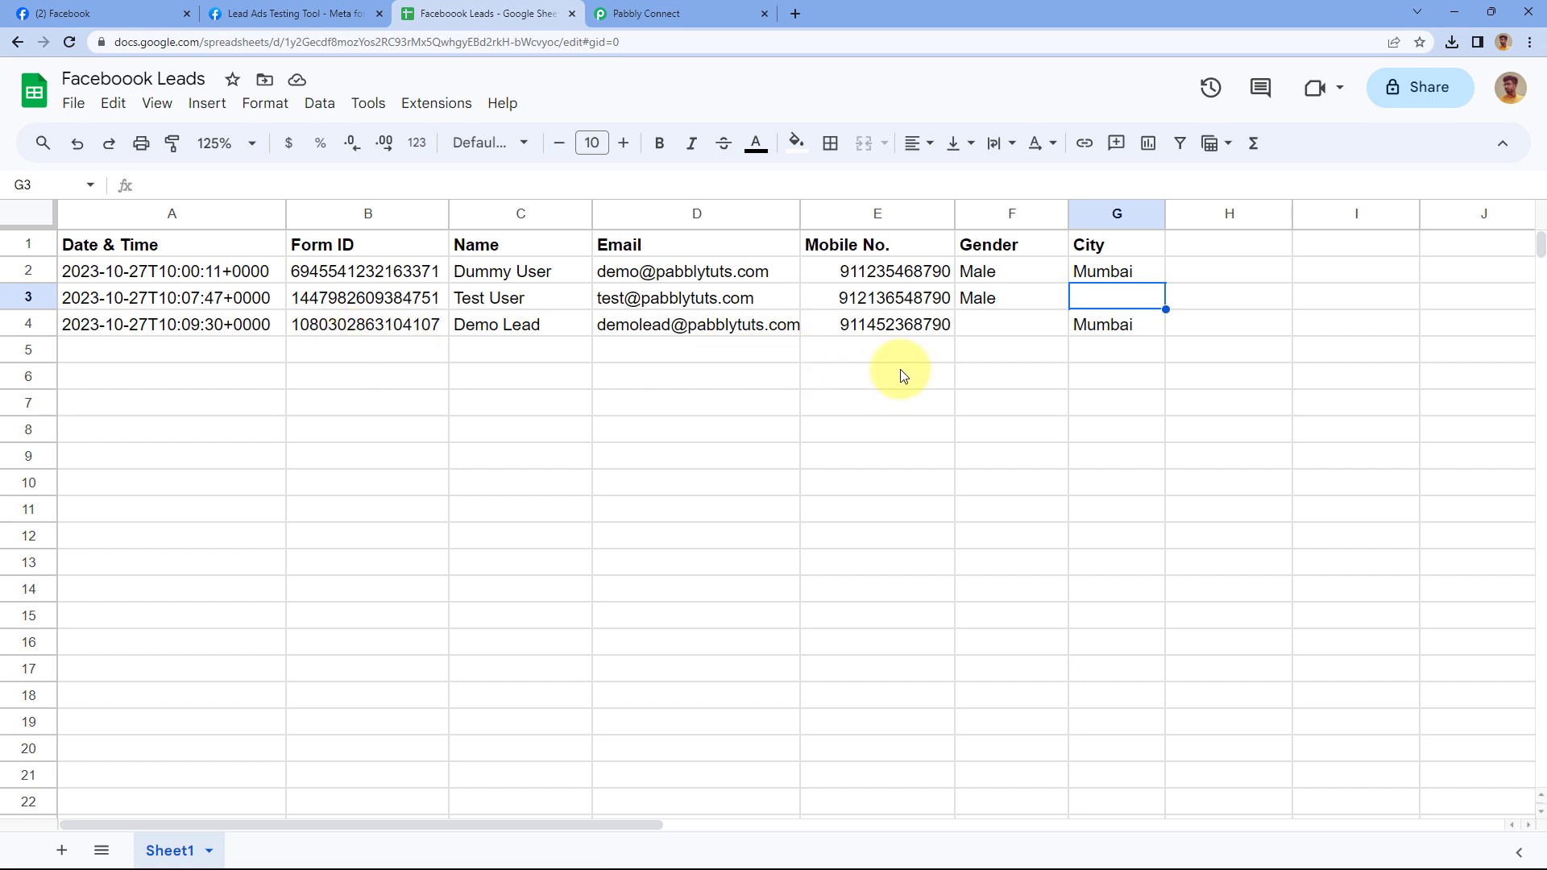
Review the Demo Lead values C4 to G4, confirming Gender is blank, then go to Pabbly Connect
{"action": "left_click", "coordinate": [1007, 324]}
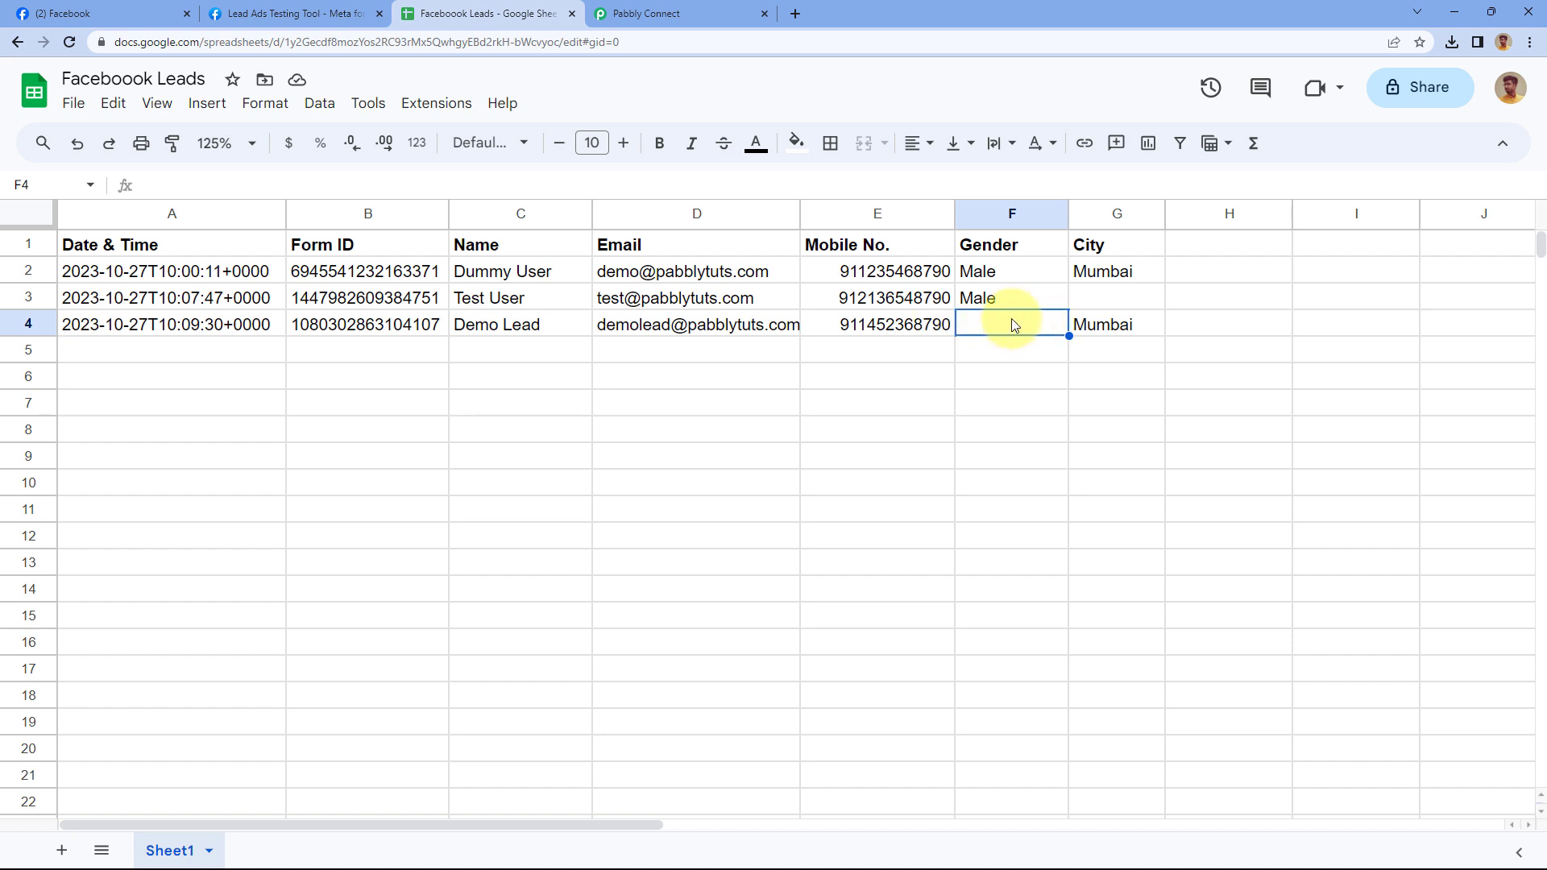
{"action": "left_click_drag", "start_coordinate": [1102, 326], "coordinate": [259, 327]}
{"action": "left_click", "coordinate": [256, 354]}
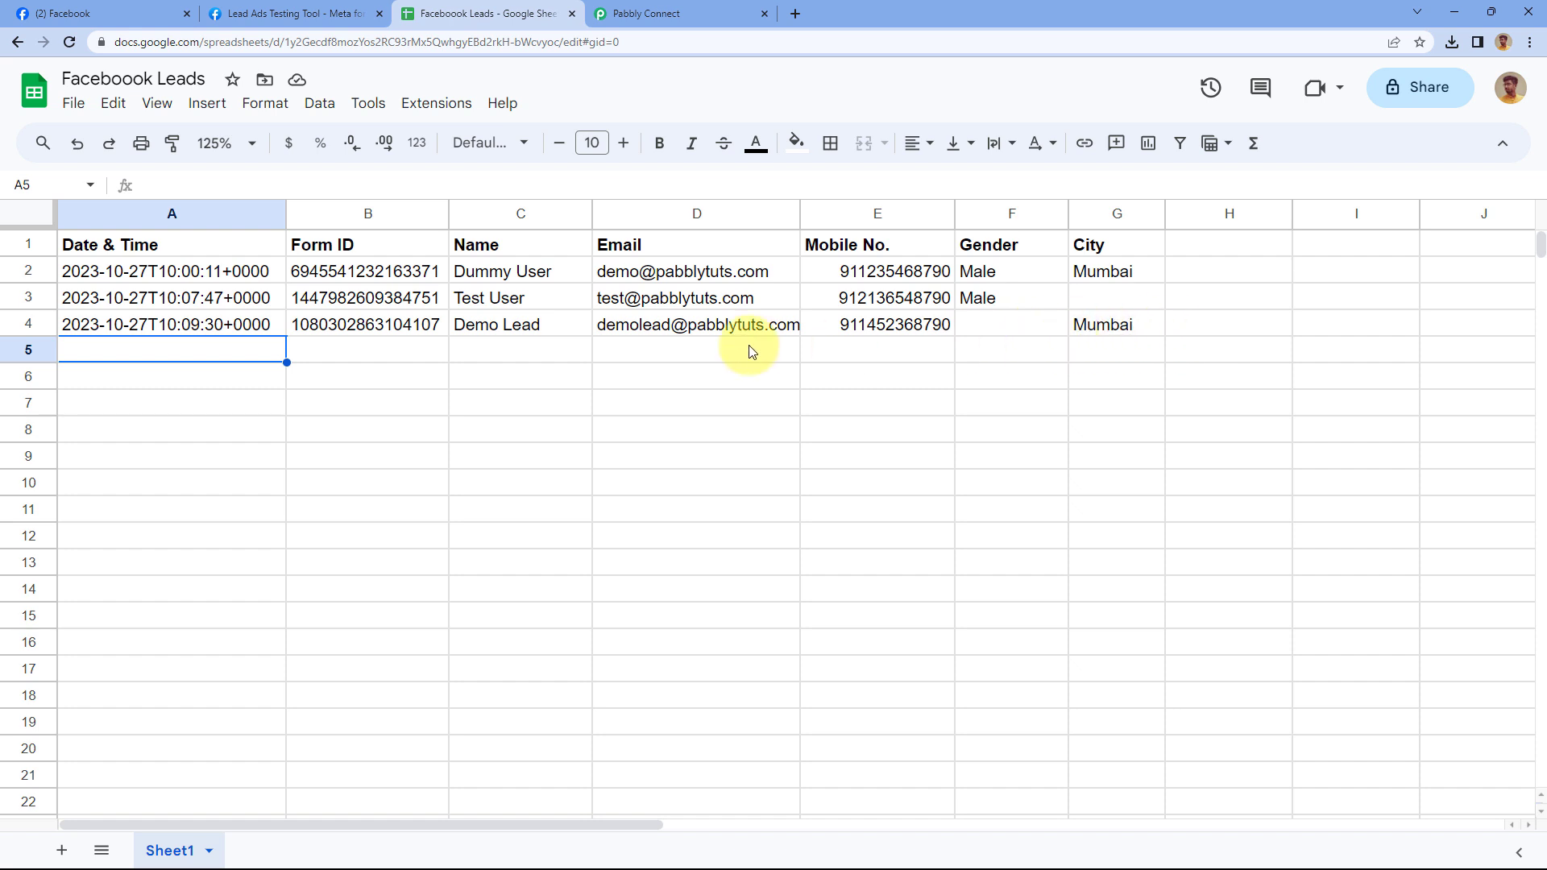
{"action": "left_click", "coordinate": [670, 13]}
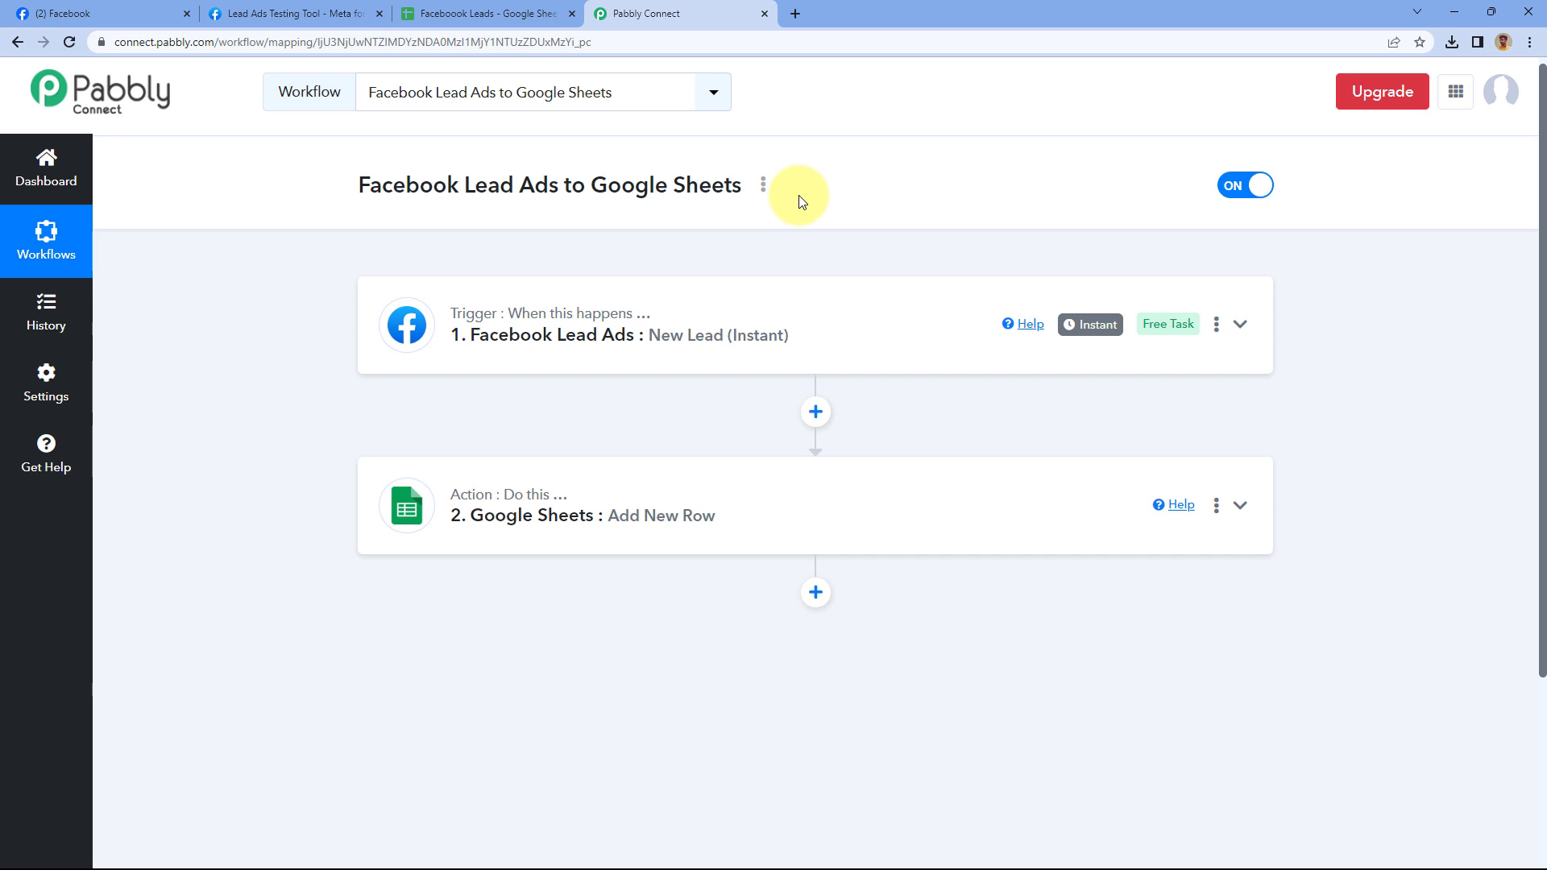